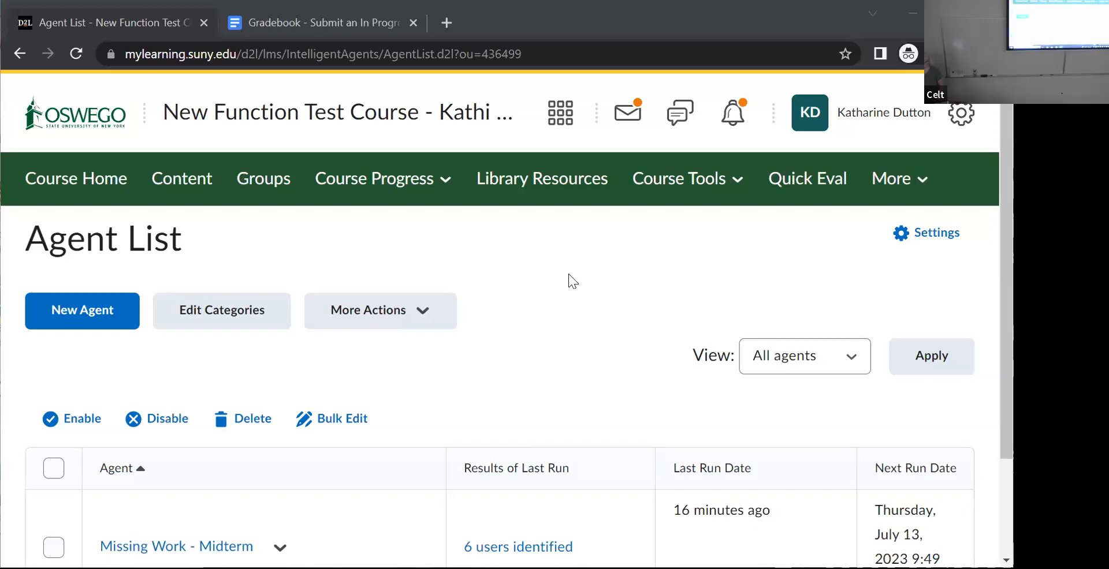
- Create a new quiz in the course's Quizzes tool and name it "Basic Quiz"
left_click(101, 184)
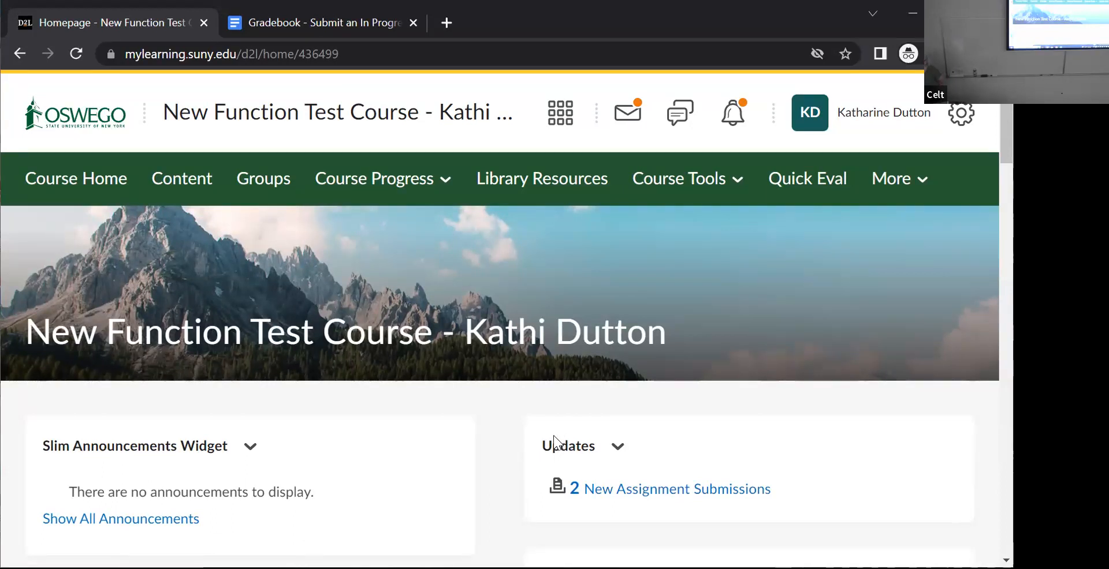
left_click(712, 184)
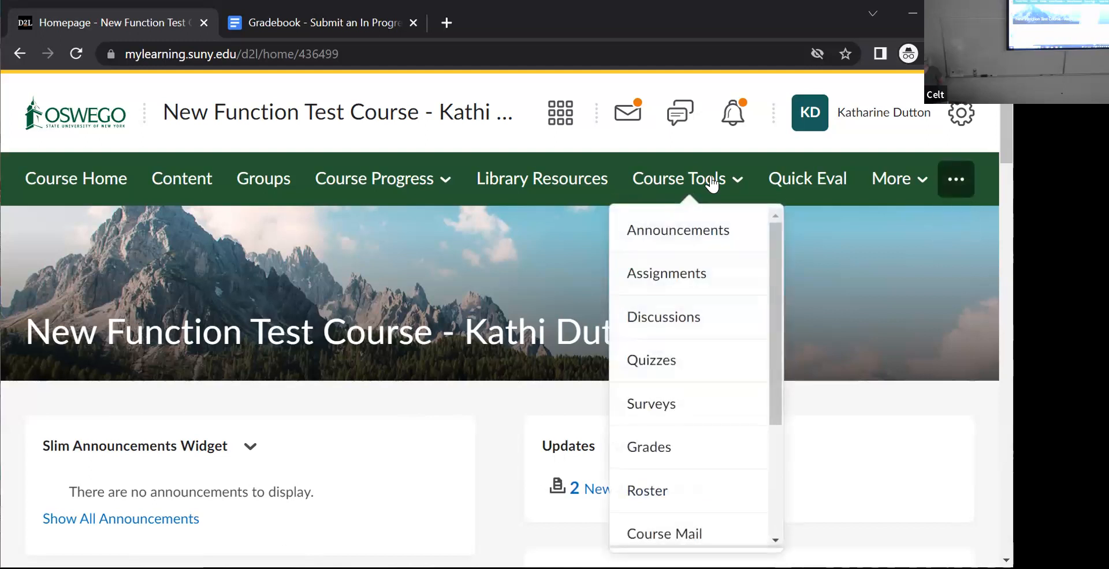
left_click(652, 361)
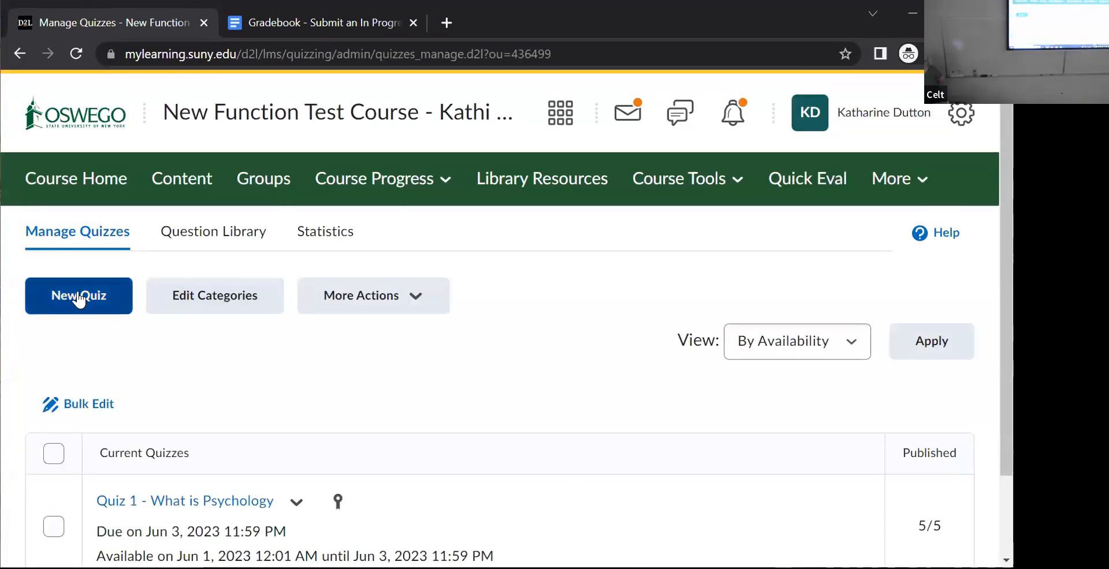
left_click(79, 303)
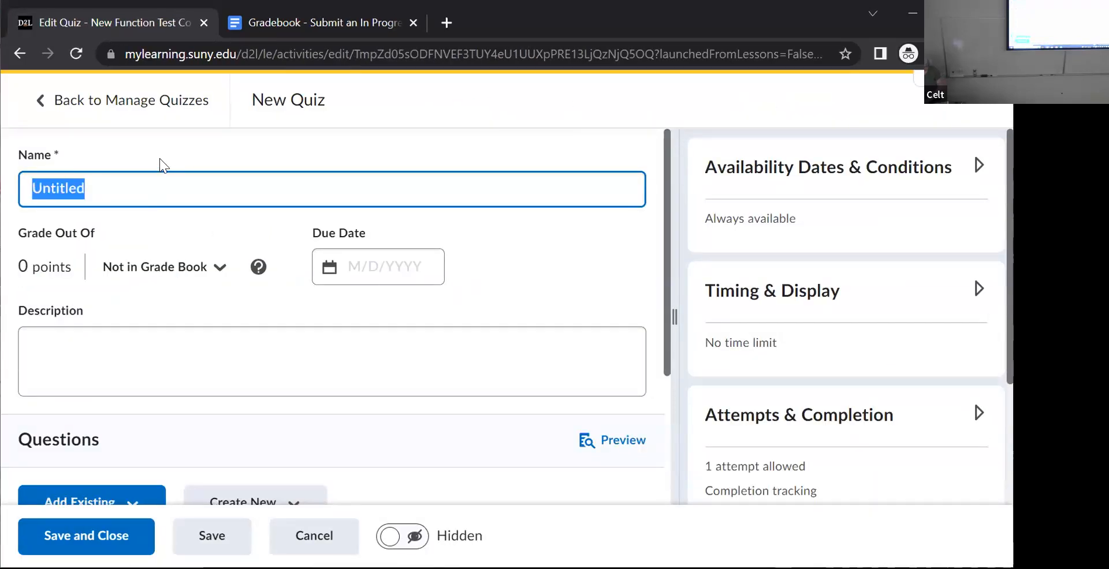
type("Ba")
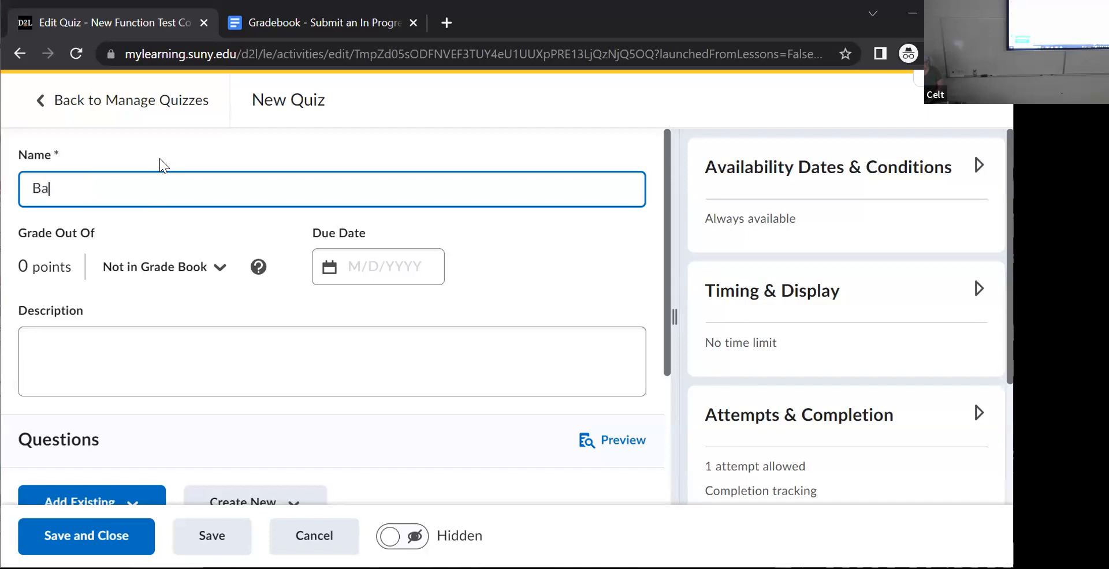
type("sic Quiz")
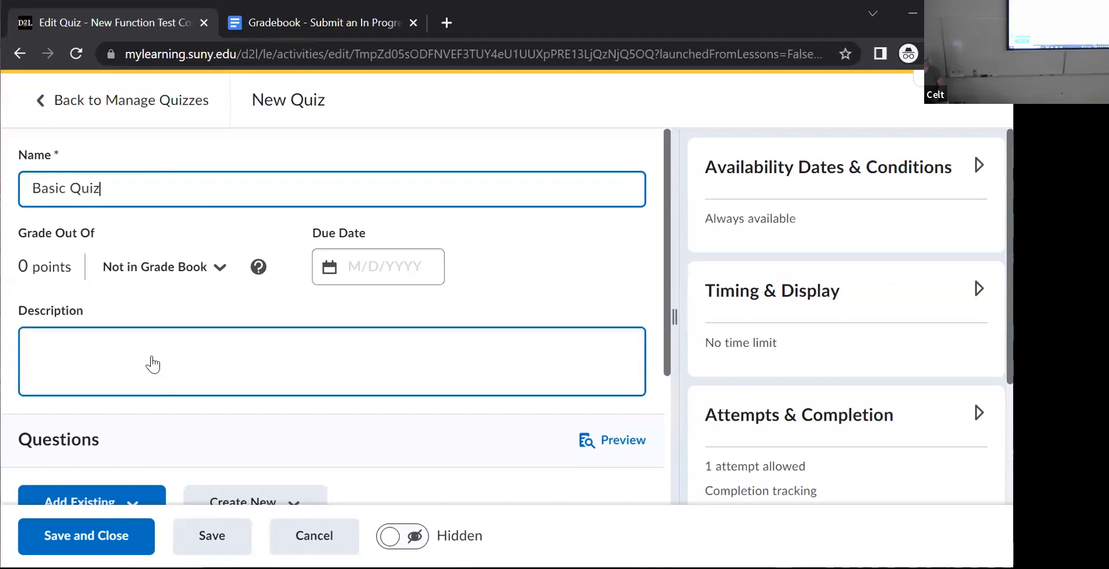
- Start a new Multiple Choice question in the quiz's Questions section
scroll(138, 298, "down", 3)
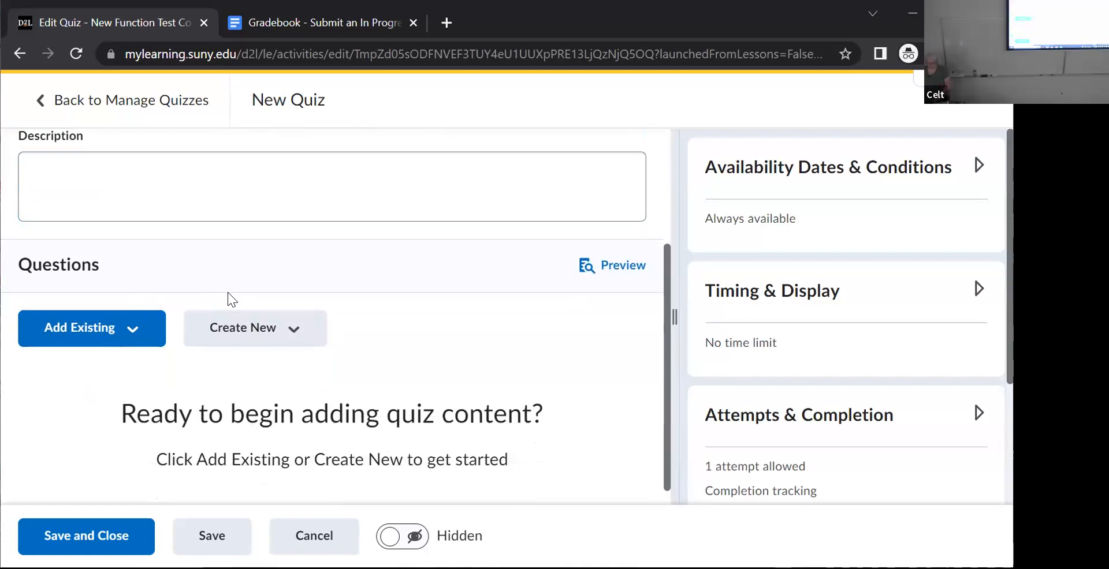
scroll(202, 305, "up", 3)
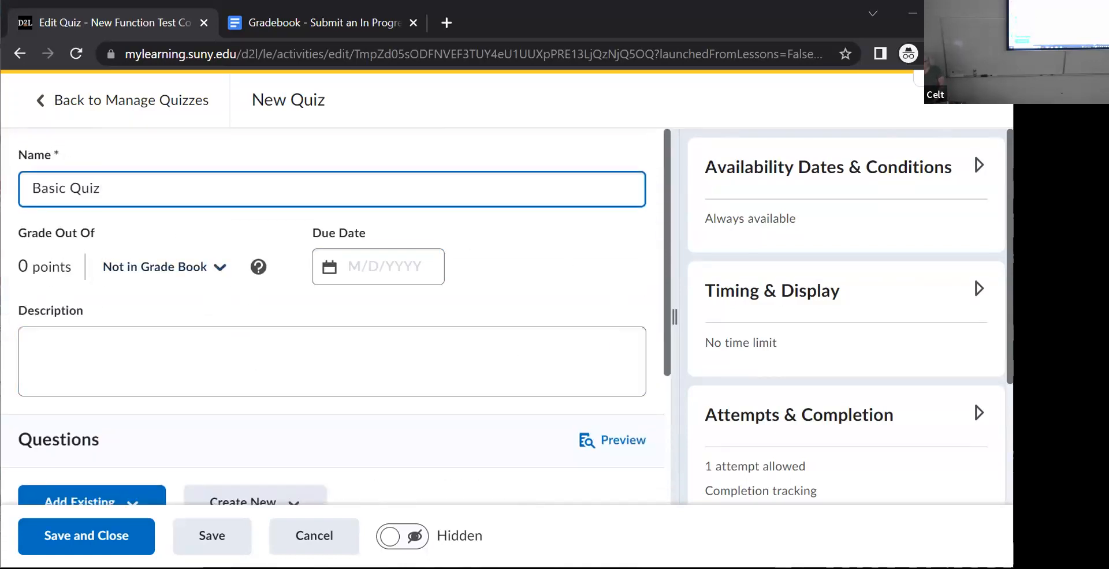
scroll(846, 316, "down", 1)
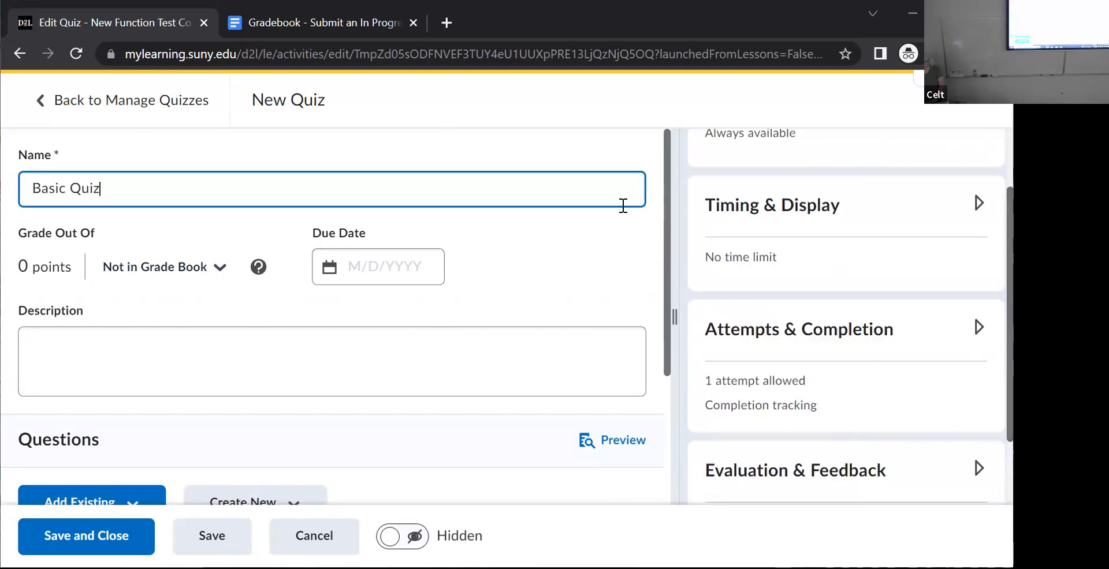
left_click_drag(665, 210, 678, 332)
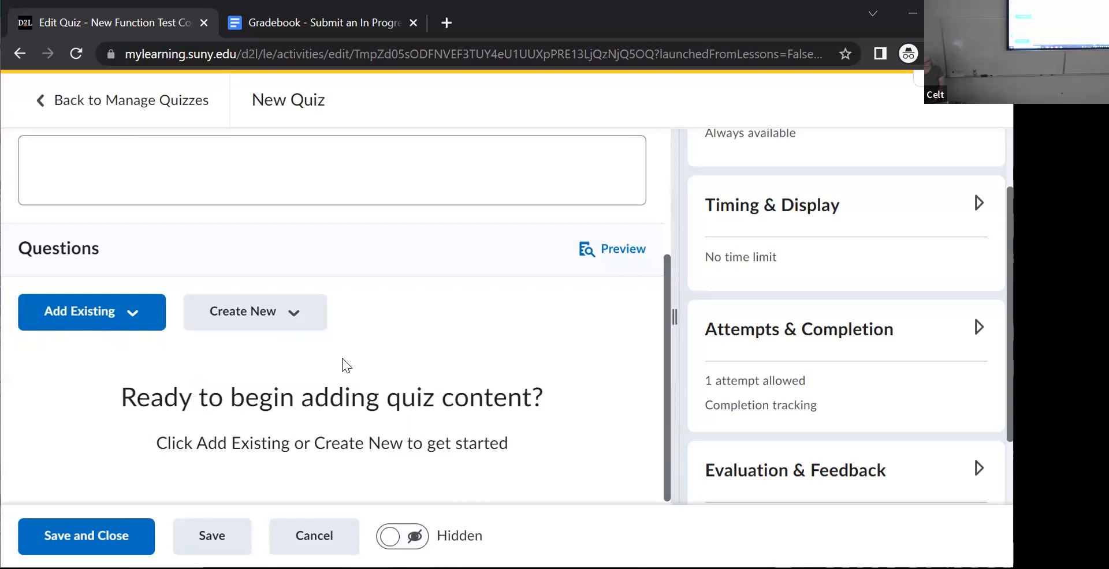
left_click(292, 314)
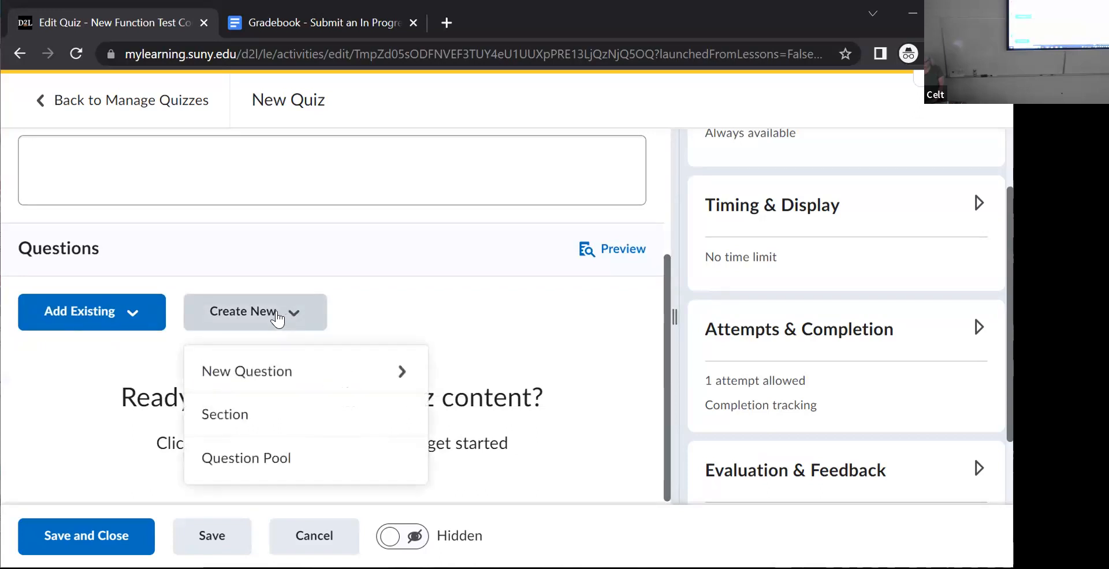
left_click(260, 373)
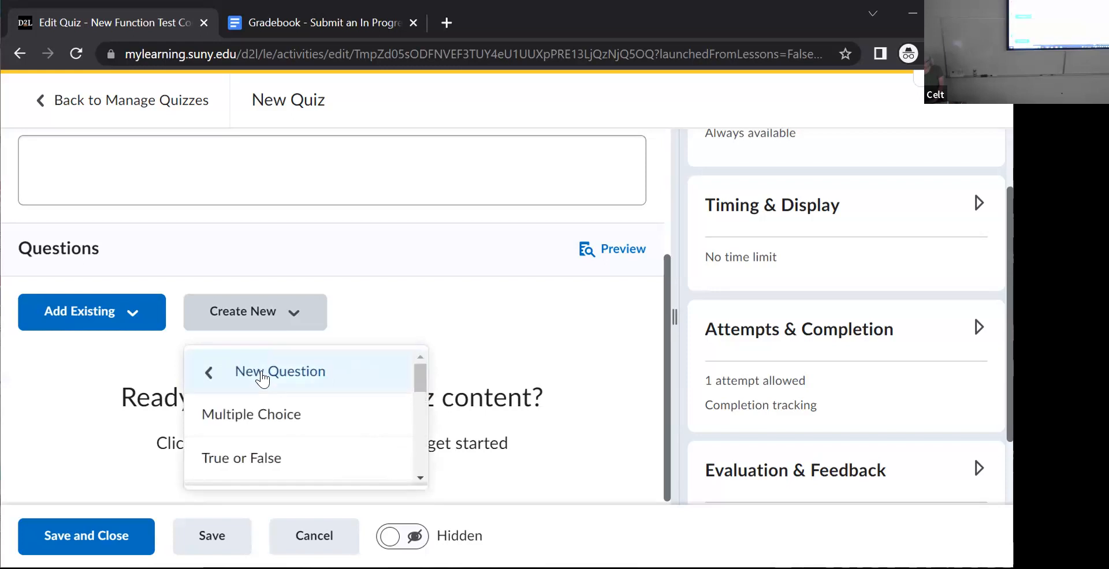
mouse_move(419, 376)
left_mouse_down()
mouse_move(421, 484)
mouse_move(421, 374)
left_mouse_up()
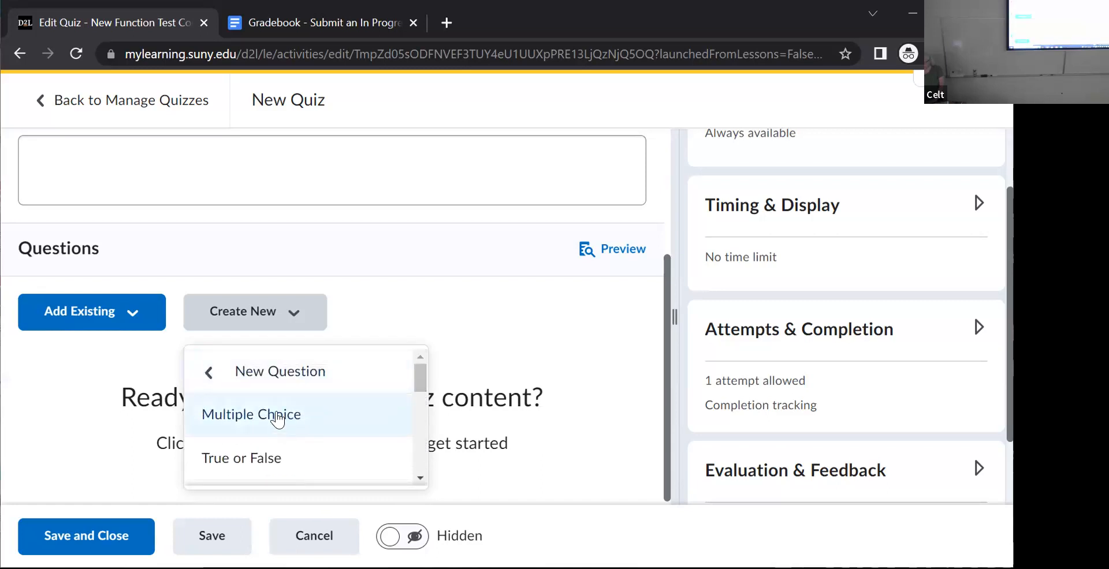
left_click(279, 417)
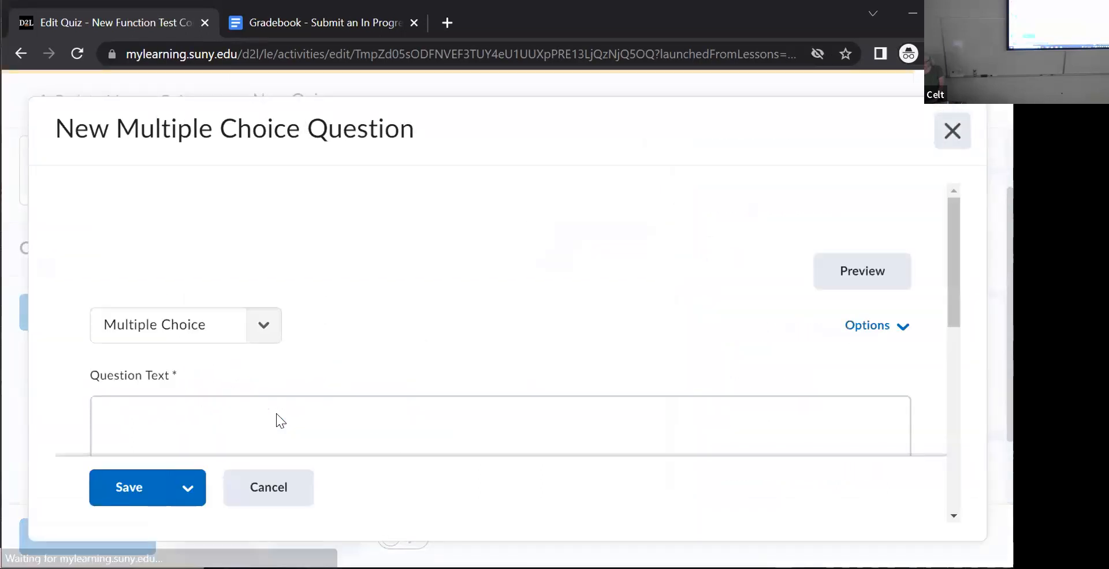
- Enter "What did Little Miss Muffet eat?" as the question text
left_click_drag(954, 253, 953, 316)
left_click(197, 246)
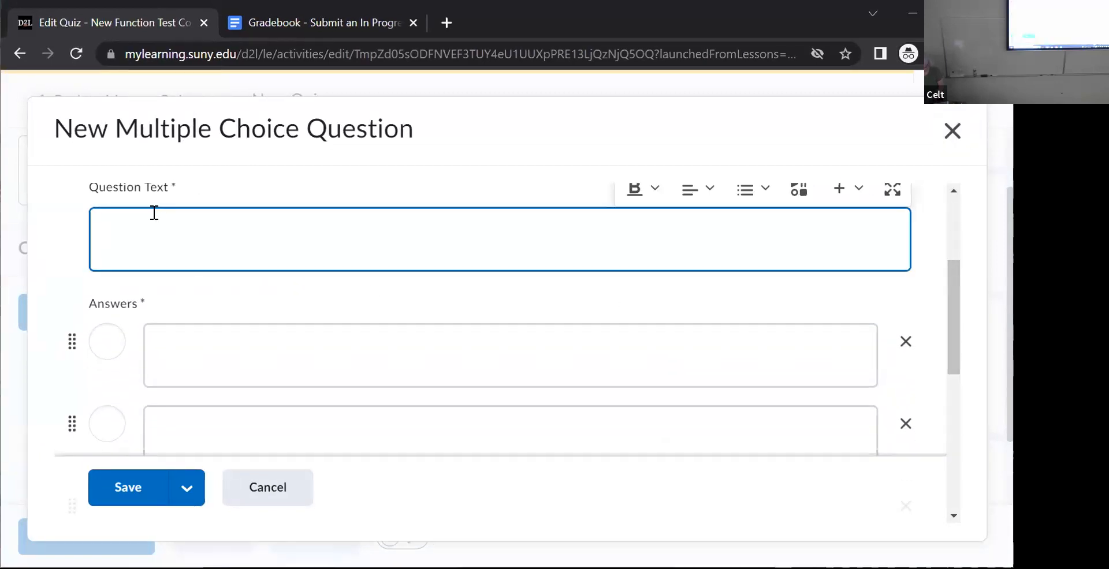
type("Whayt")
key("BackSpace")
key("BackSpace")
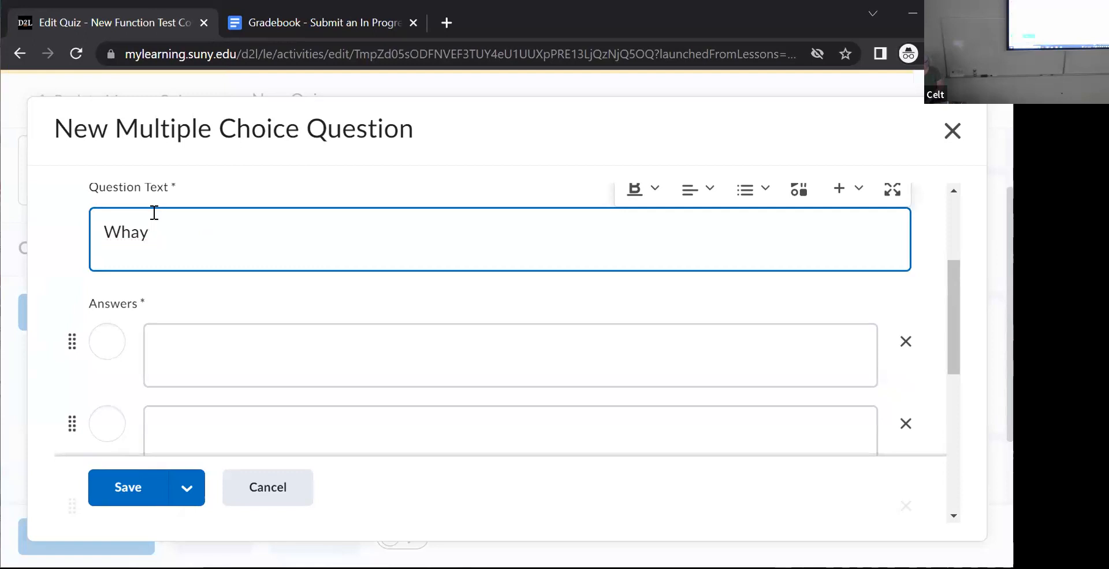
type("t did Little")
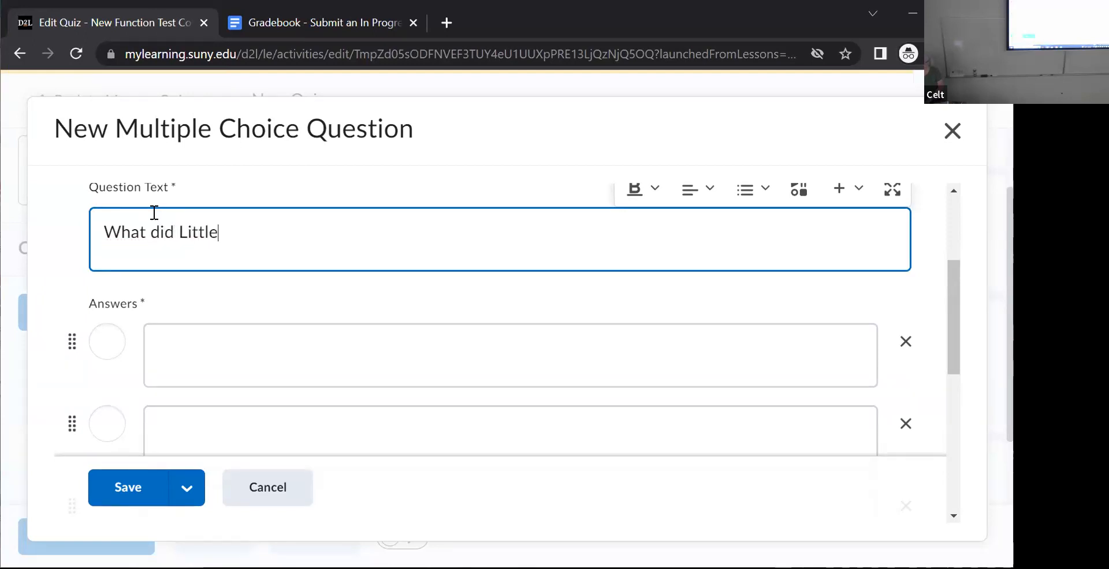
type(" Miss Muf")
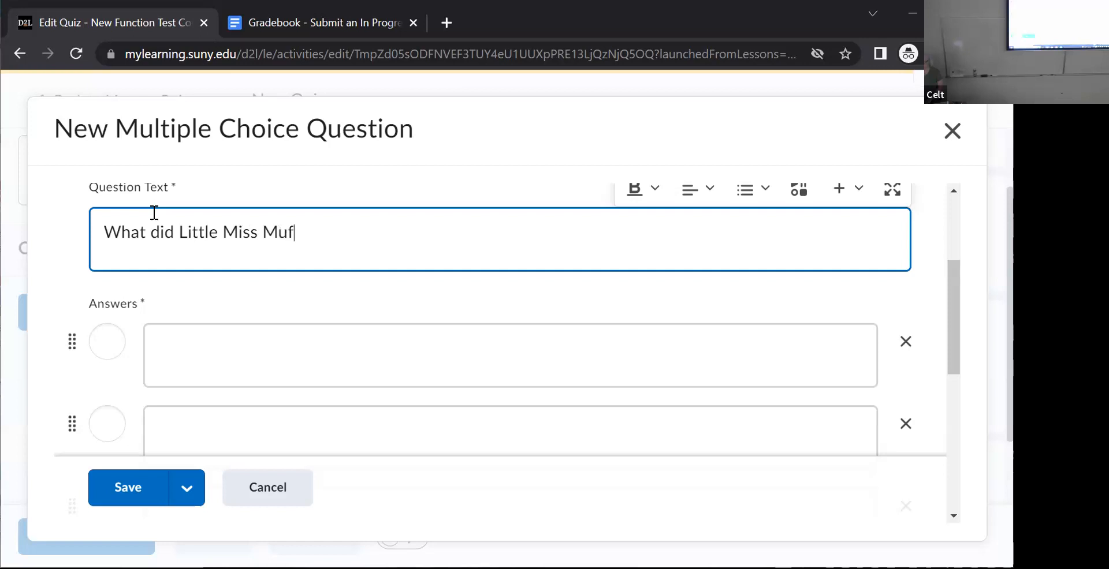
type("fet")
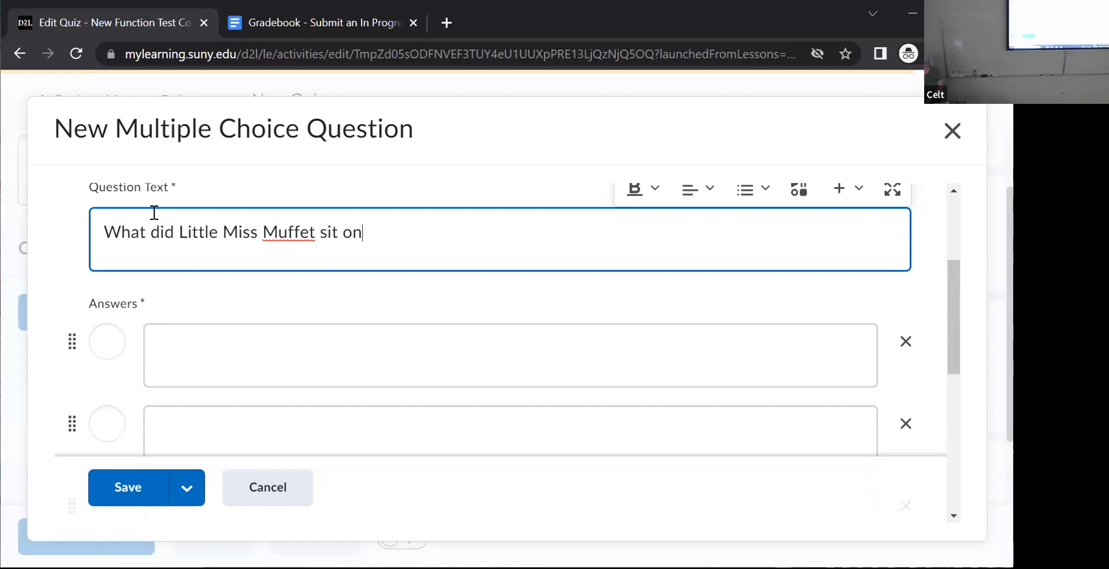
type("ea")
- Fill in the first answer as "Cruds and Whey" and the second as "Corn Flakes"
left_click(159, 362)
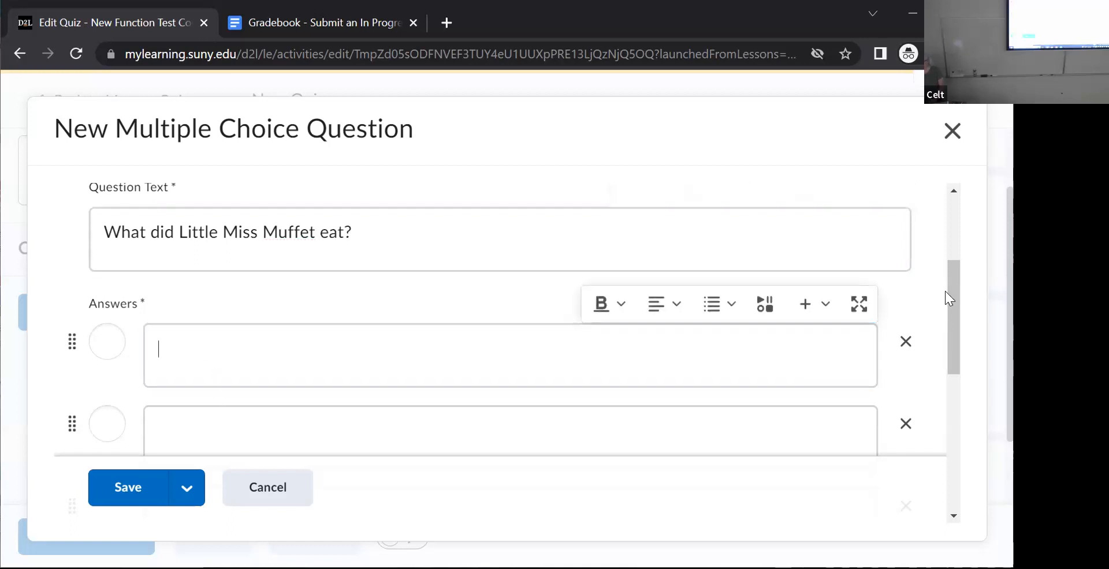
left_click_drag(951, 292, 950, 309)
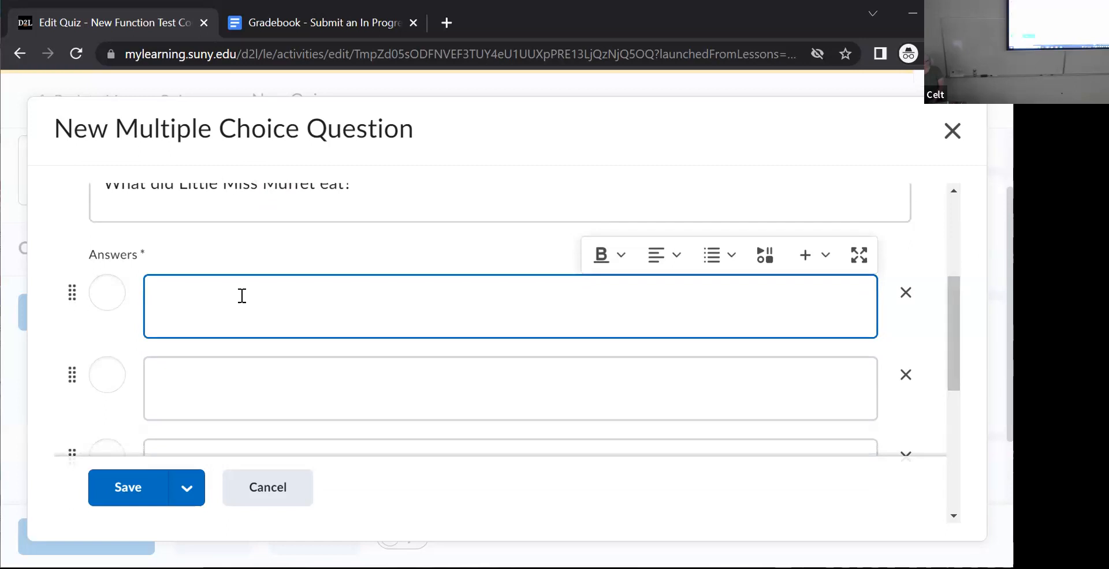
type("Cruds and")
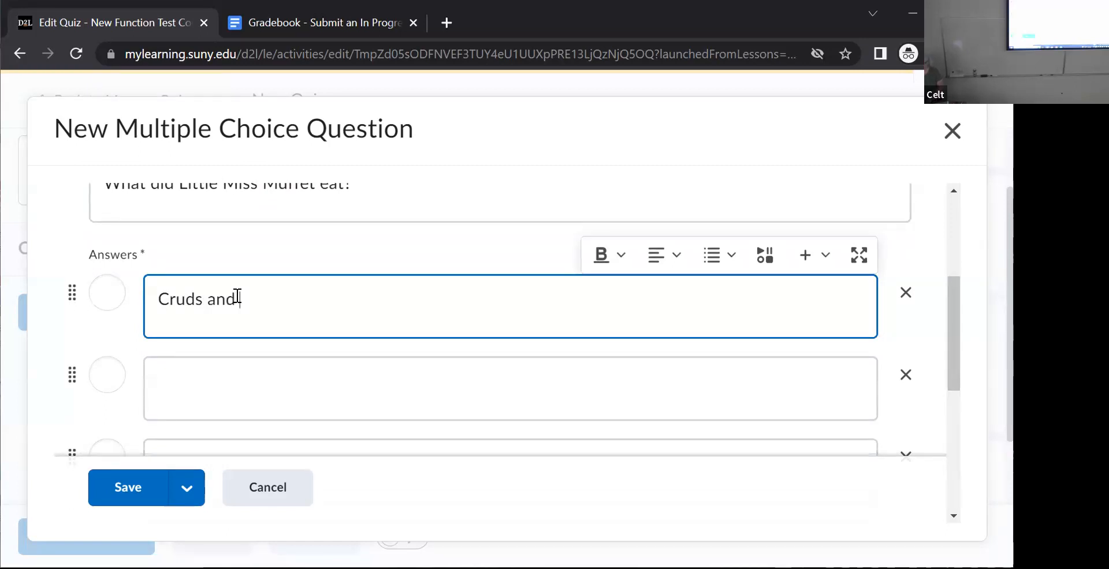
type(" Whey")
left_click(198, 400)
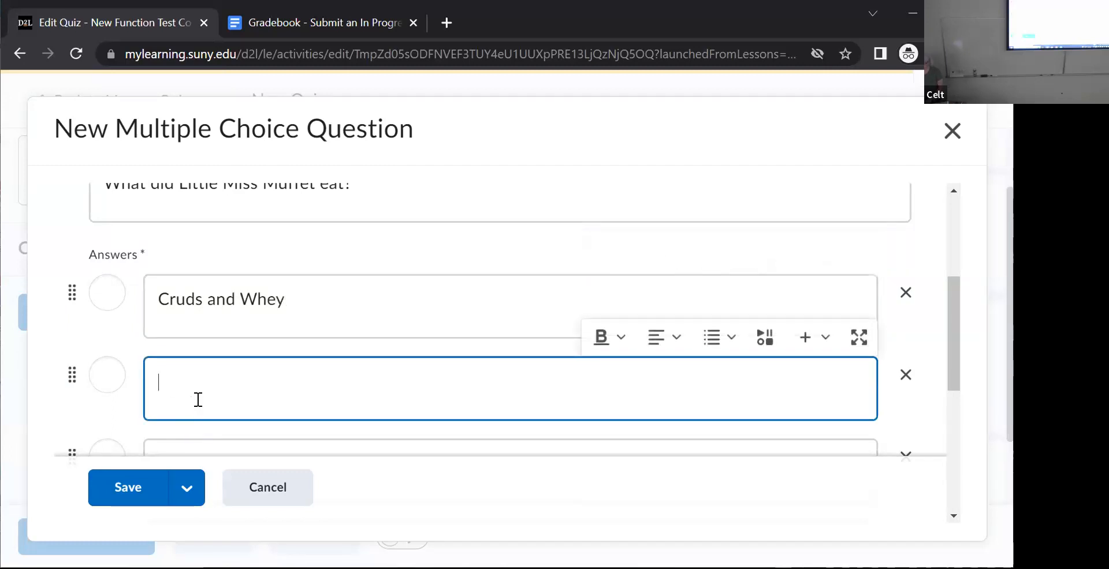
type("Corn Flakes")
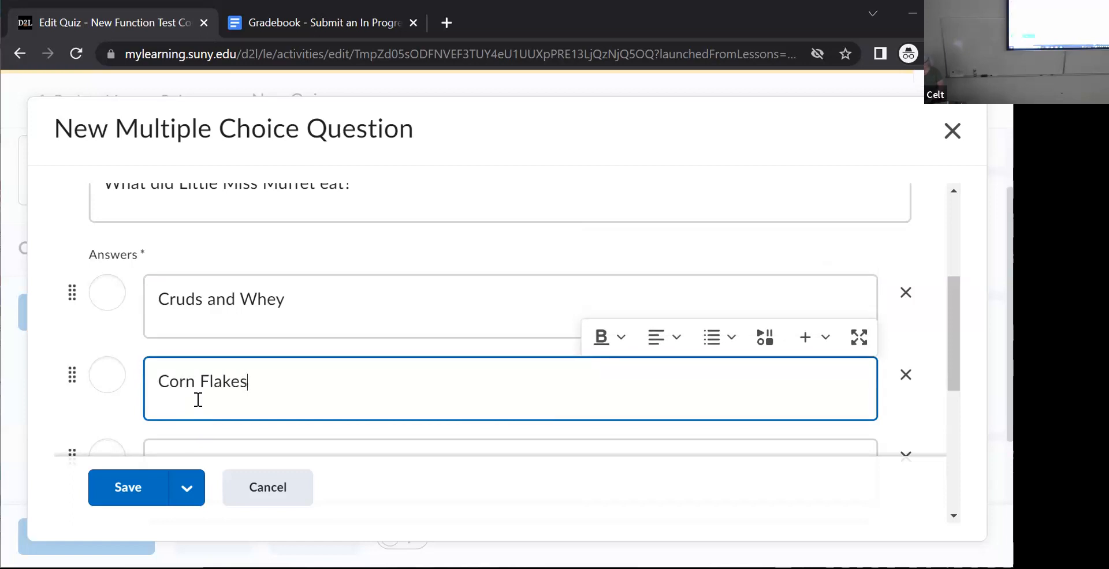
- Fill in the third answer as "oatmeal" and the fourth as "Ice cream"
left_click_drag(952, 335, 951, 404)
left_click(284, 315)
type("oatmeat")
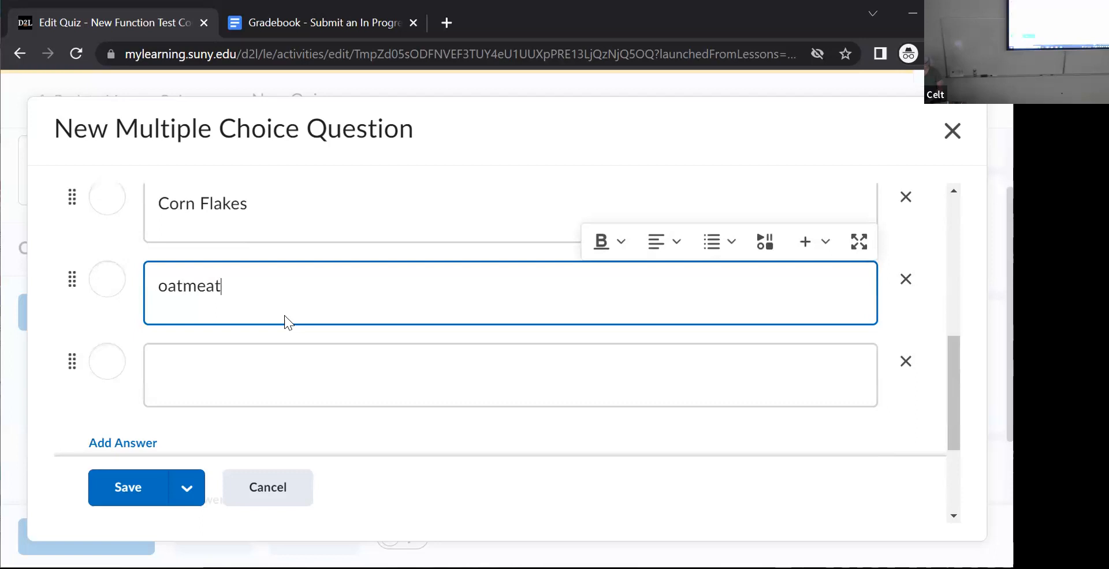
key("BackSpace")
type("l")
left_click(252, 385)
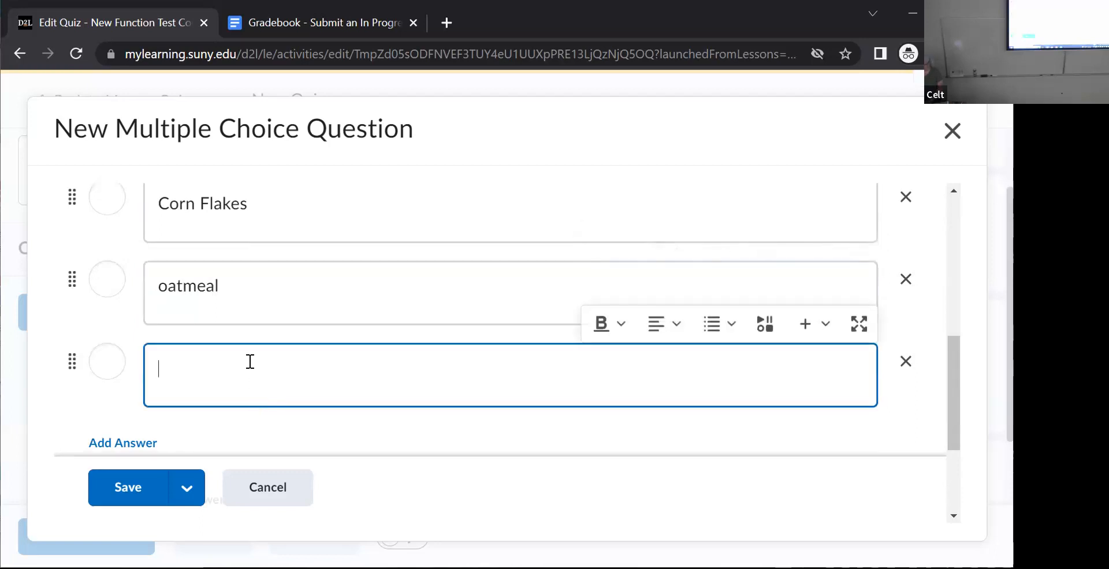
type("Ice cream")
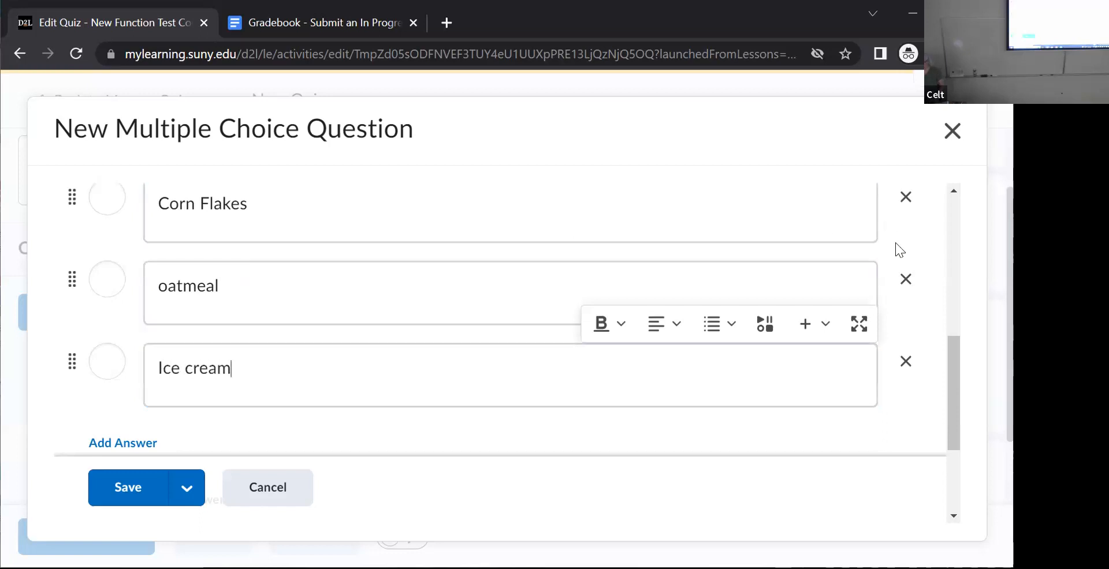
- Mark "Cruds and Whey" as the correct answer and enable randomized answer order
left_click_drag(945, 351, 929, 287)
left_click(173, 319)
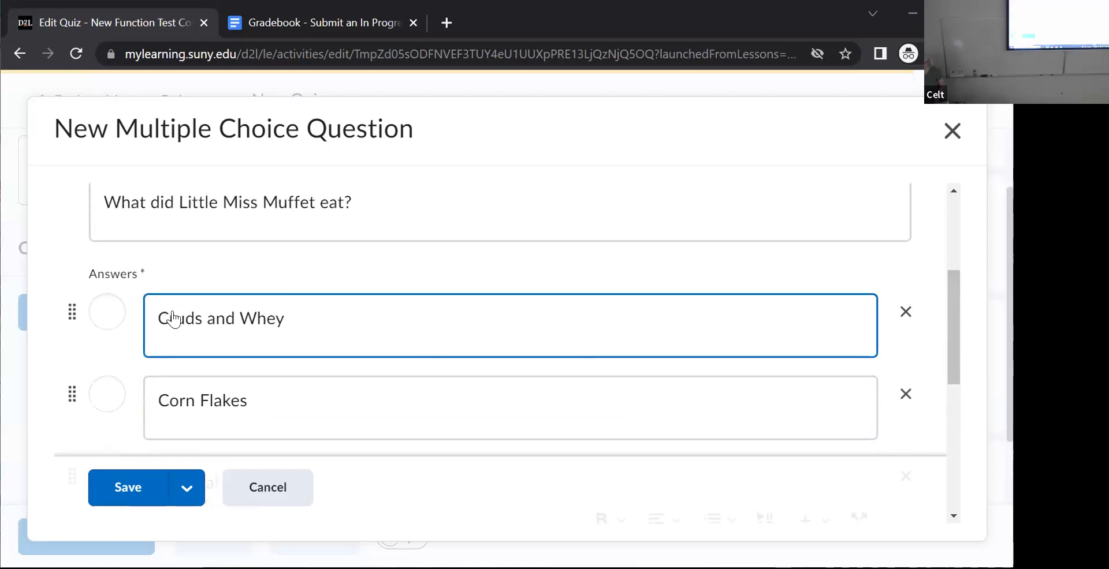
left_click(107, 312)
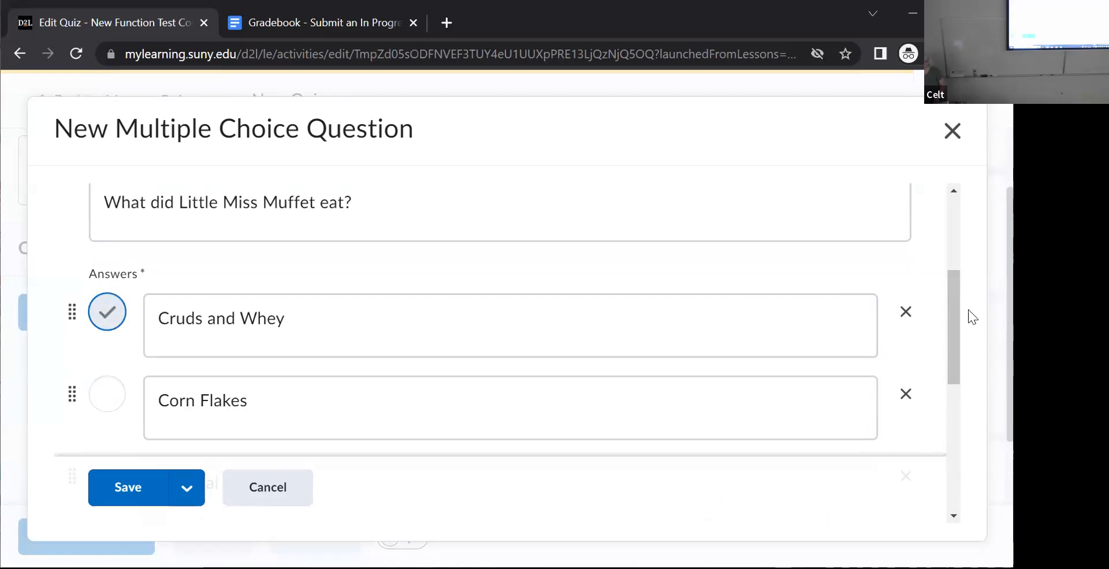
left_click_drag(944, 316, 935, 450)
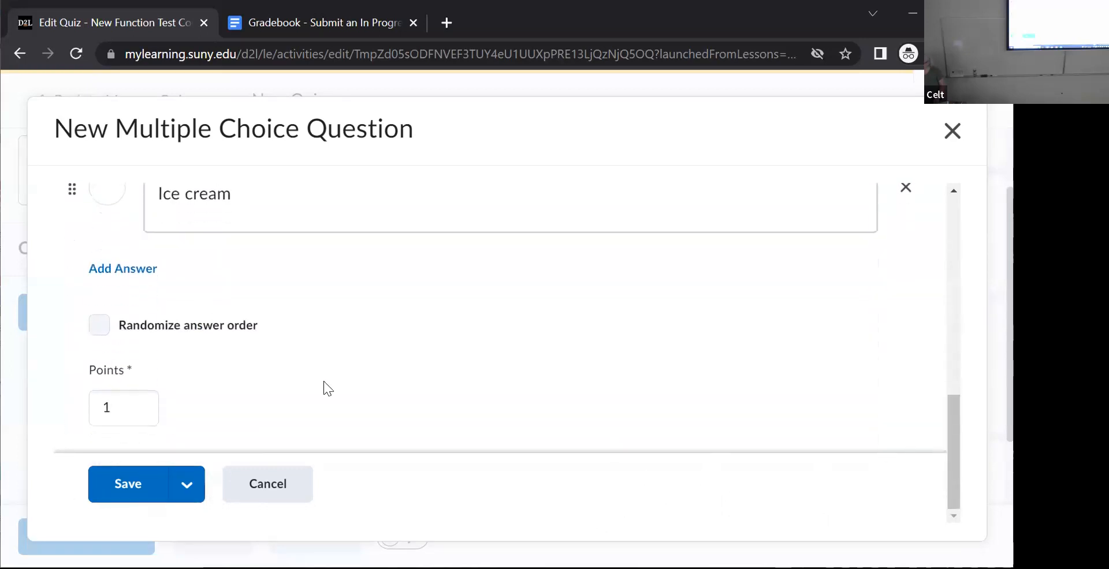
left_click(101, 327)
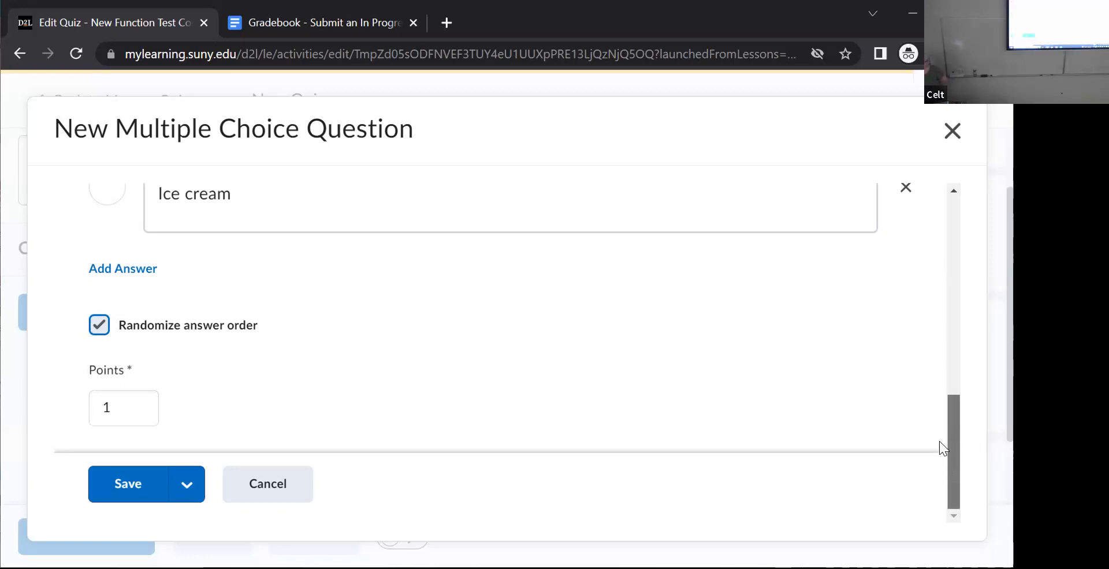
- Save the Little Miss Muffet question worth 1 point and start another new multiple choice question
scroll(940, 456, "up", 5)
scroll(916, 338, "down", 1)
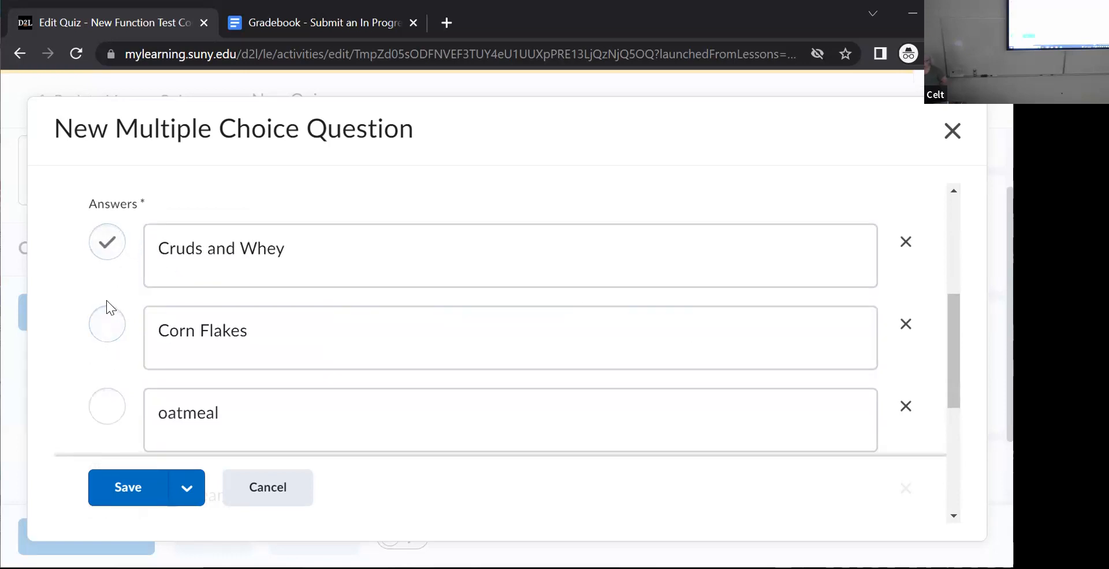
scroll(949, 347, "down", 1)
left_click_drag(950, 353, 959, 452)
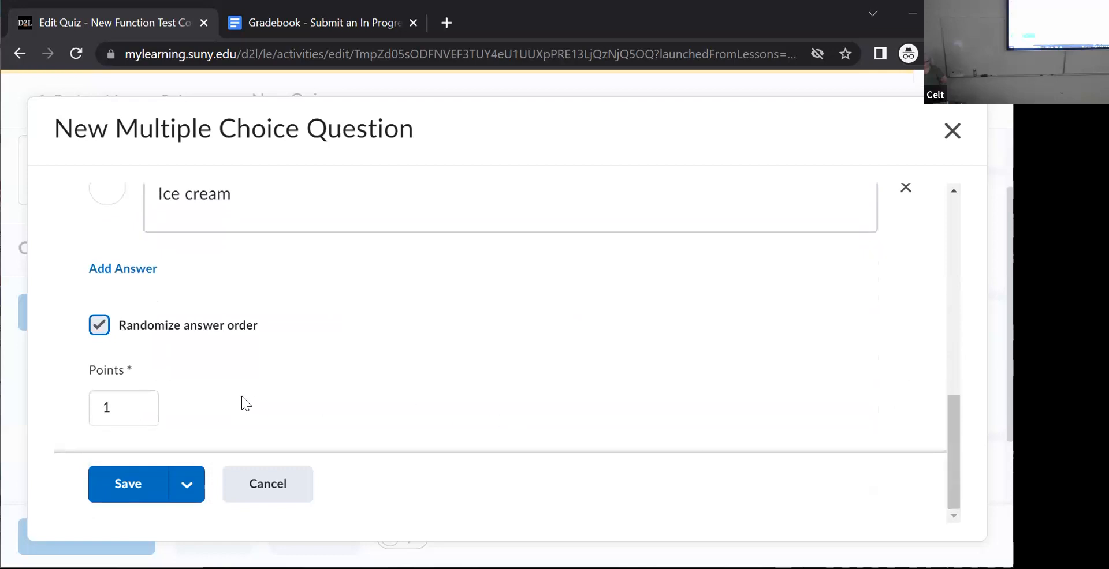
left_click(125, 402)
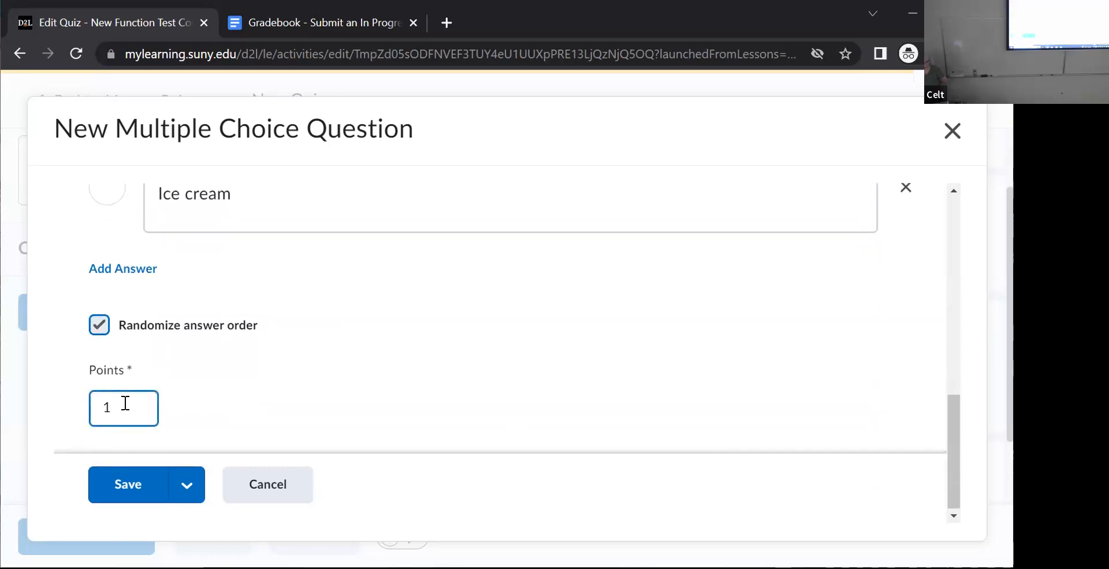
left_click(186, 494)
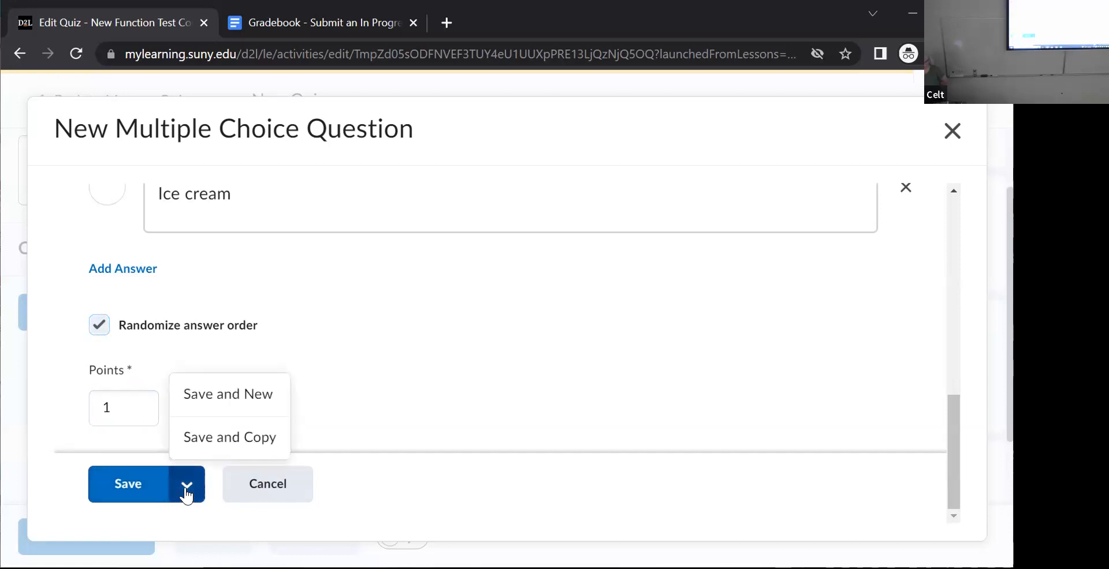
left_click(211, 395)
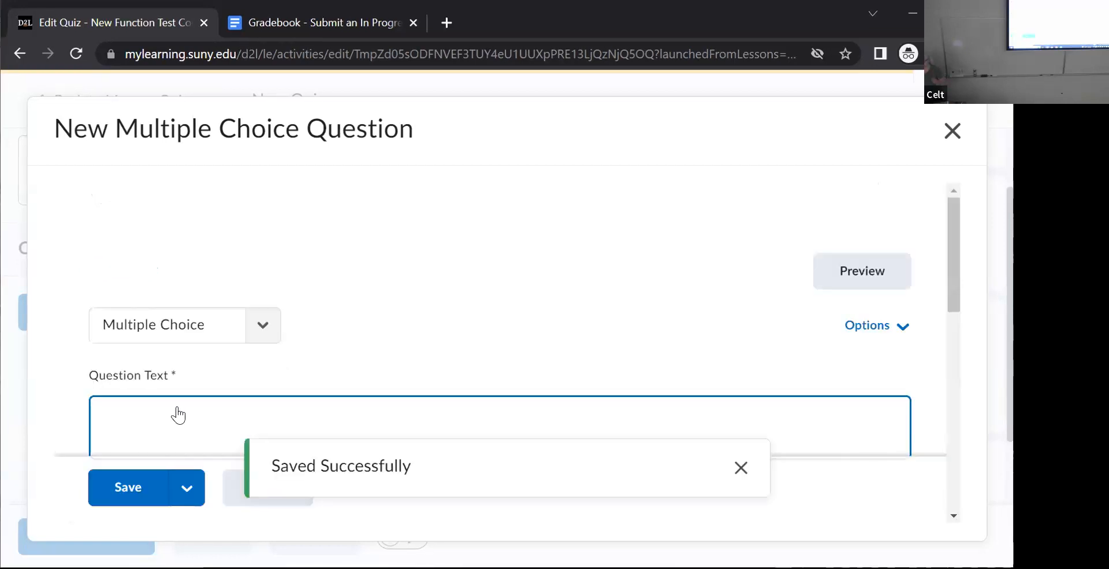
- Enter "What is the name of the river near the campus" as the question text
left_click_drag(952, 237, 937, 279)
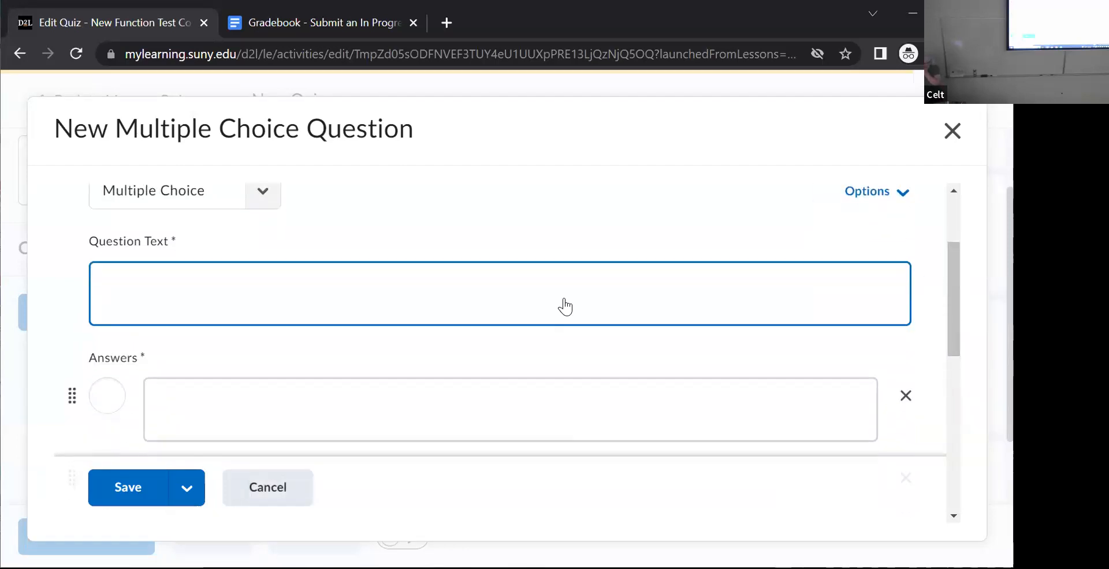
left_click(166, 290)
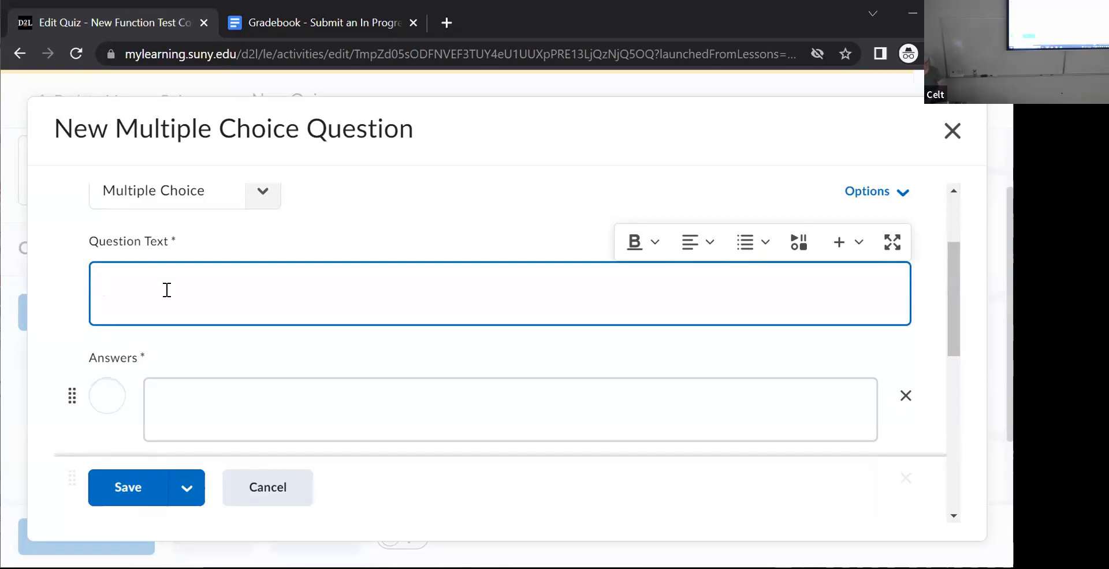
type("What is the ")
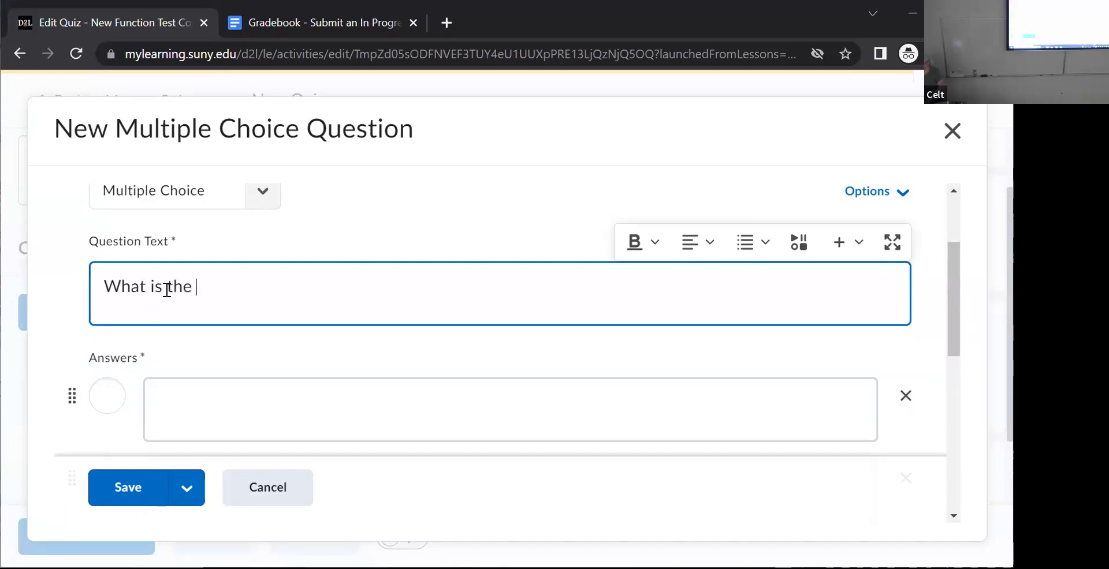
type("name of the river")
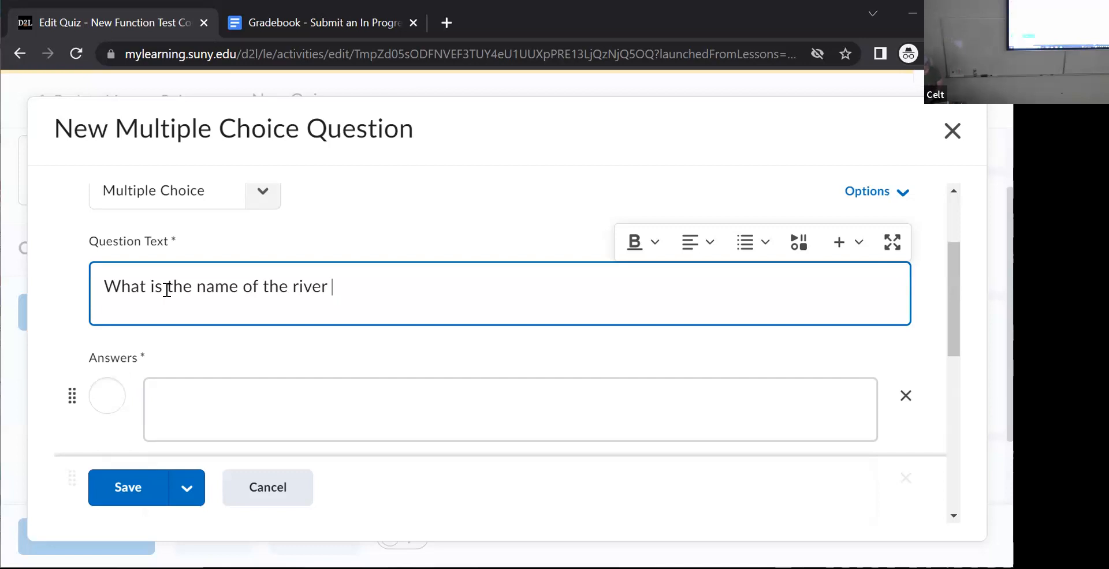
type("near the cam")
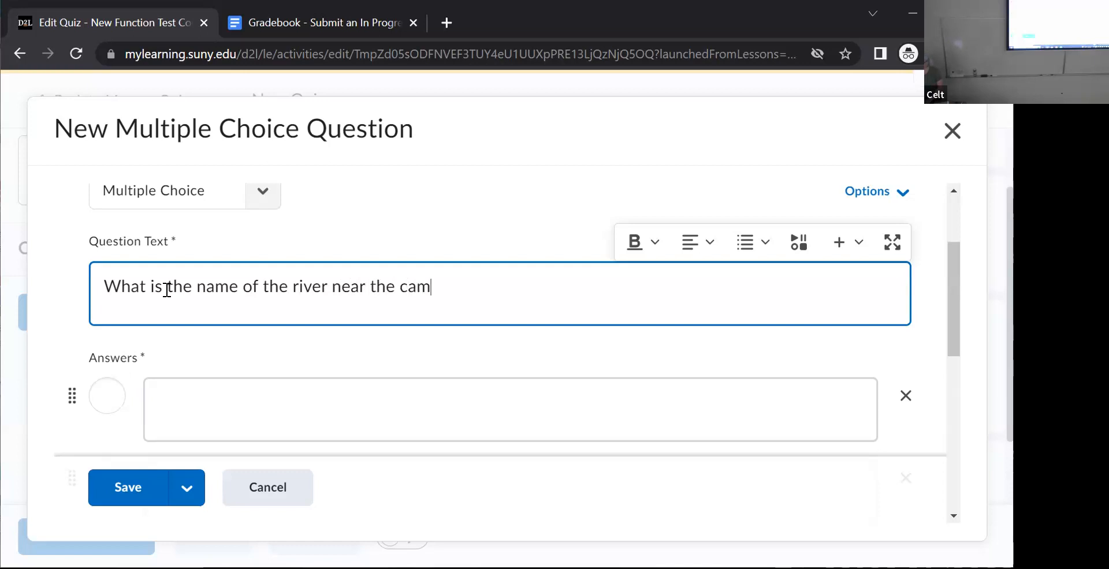
type("pus")
- Fill in the first answer as "St Lawerence" and the second as "Black"
left_click(231, 398)
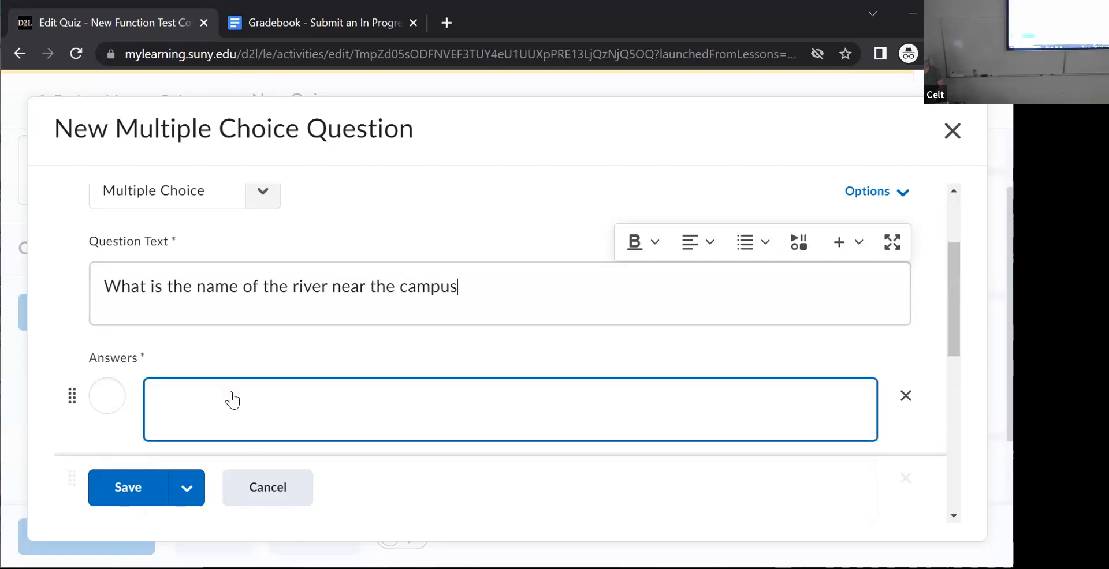
type("St Lawerence")
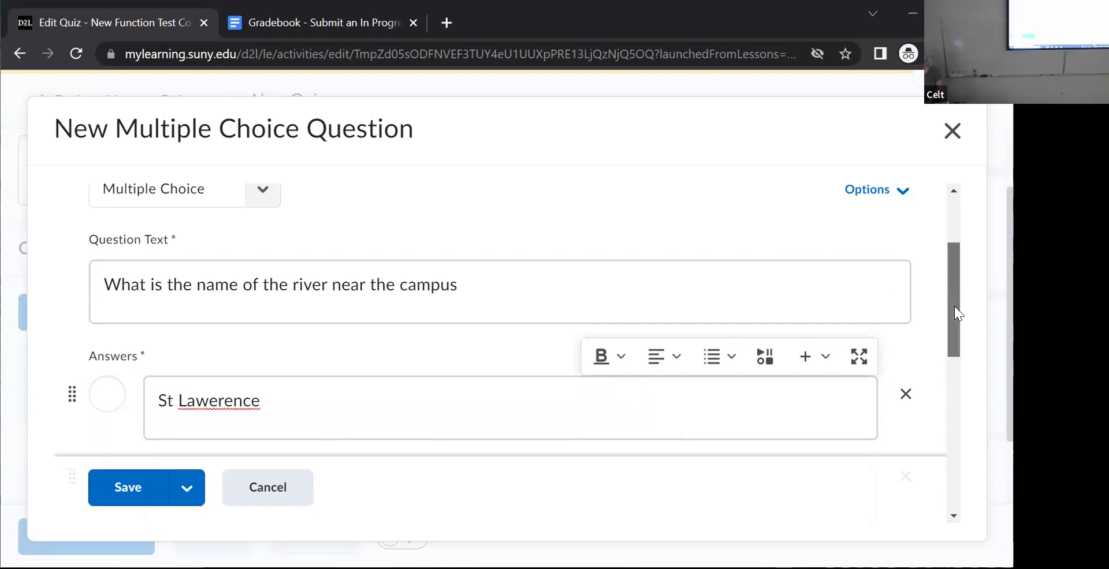
scroll(955, 306, "down", 5)
left_click(185, 192)
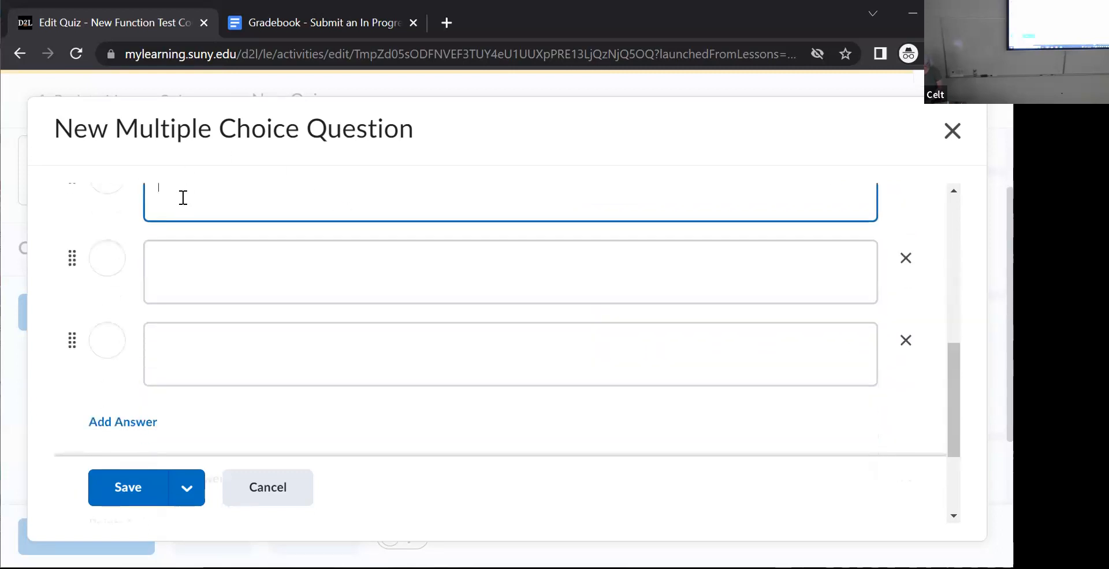
type("Black")
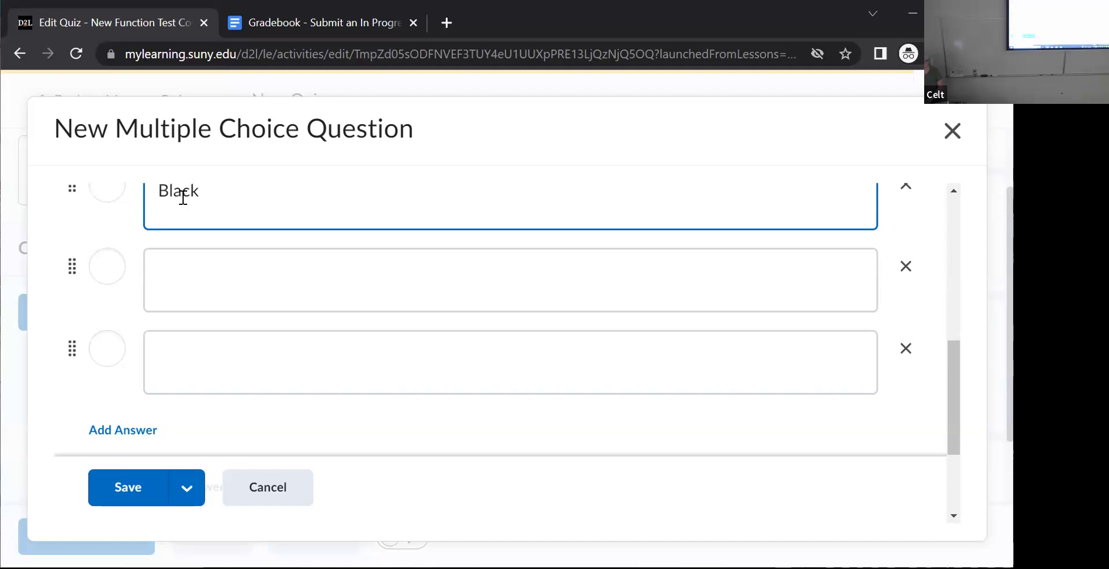
- Fill in the third answer as "Oswego", marked as correct, and the fourth as "Sterling"
left_click(168, 266)
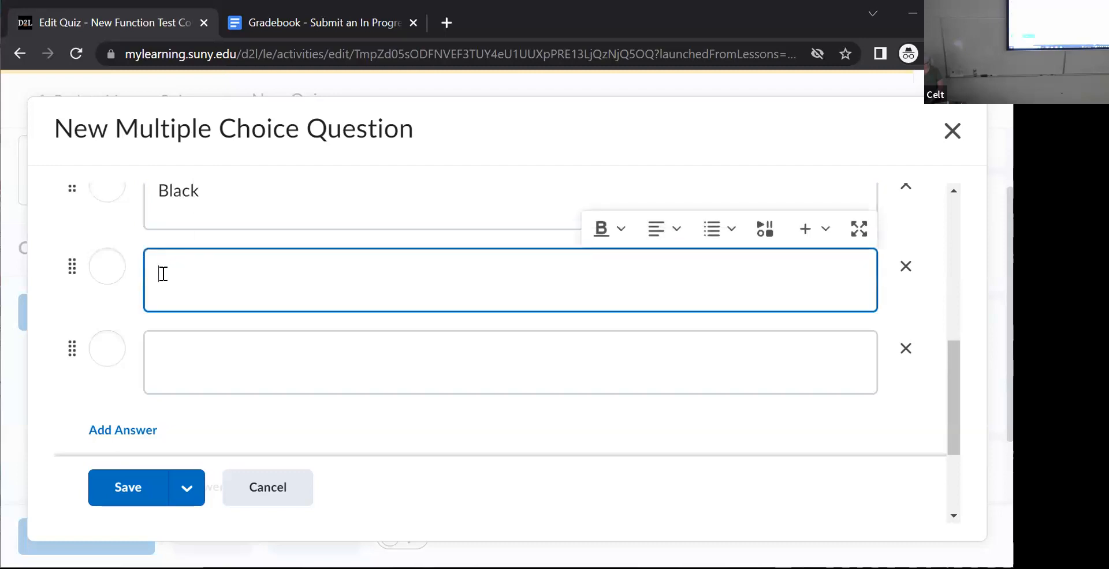
type("Oswego")
left_click(108, 267)
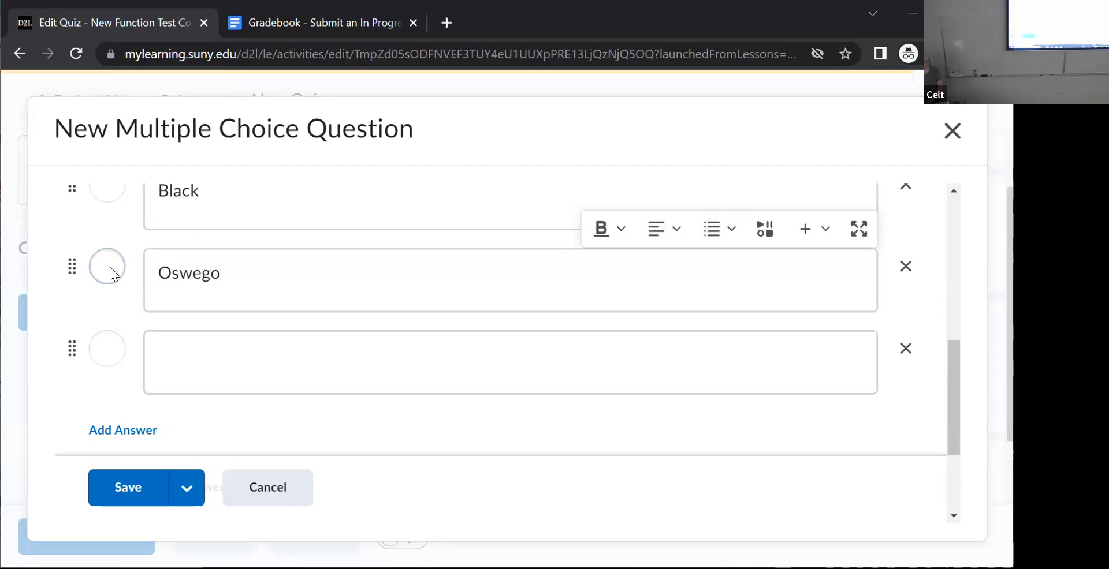
left_click(198, 374)
left_click(184, 355)
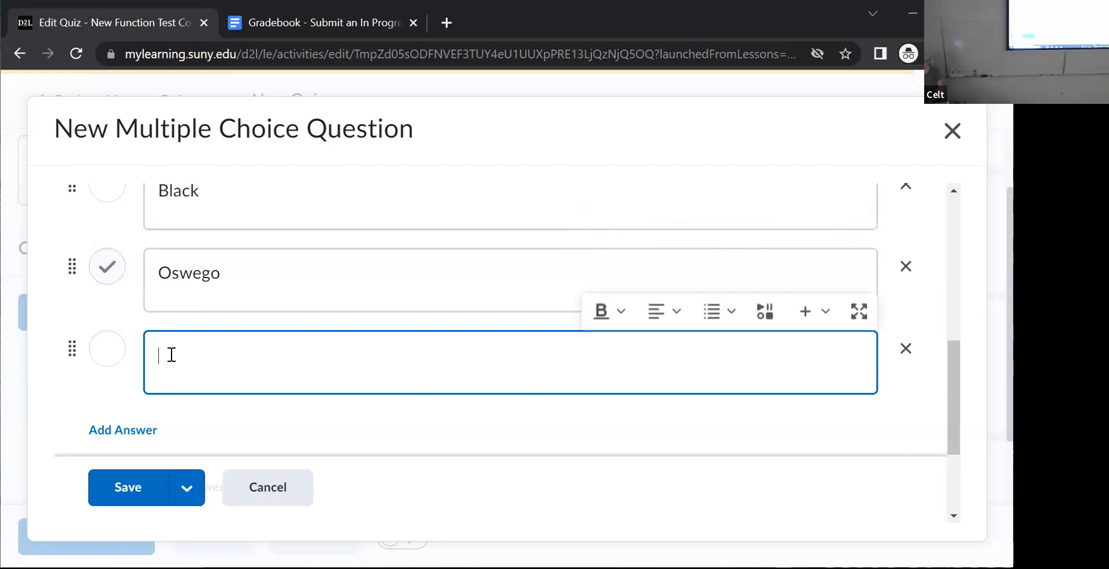
type("Sterling")
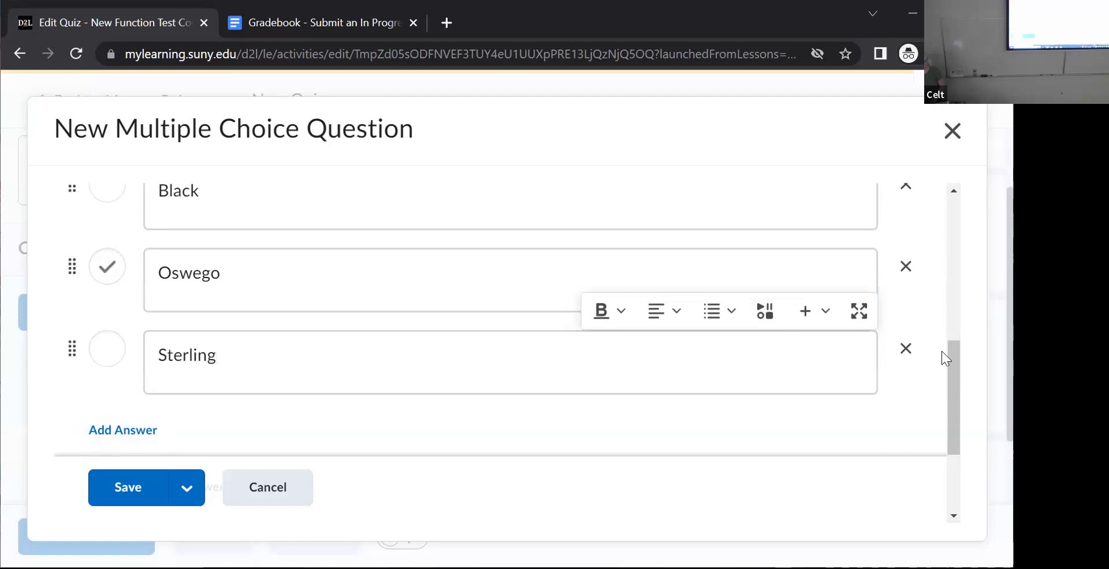
- Enable randomized answer order for the river question and save it
scroll(941, 351, "down", 3)
left_click(119, 334)
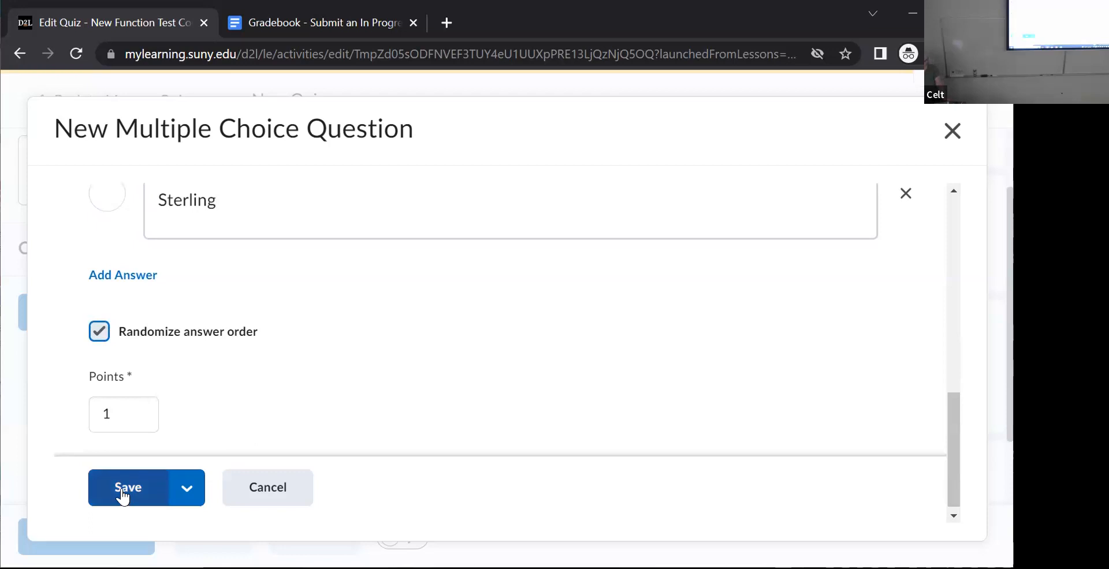
left_click(105, 496)
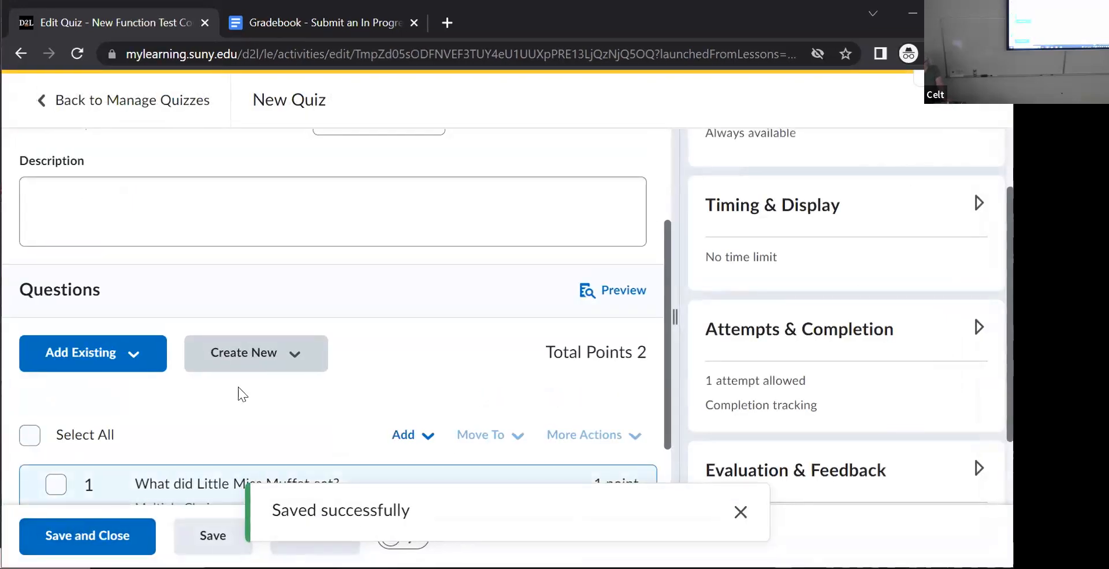
- Create a new True or False question in the quiz
left_click(260, 354)
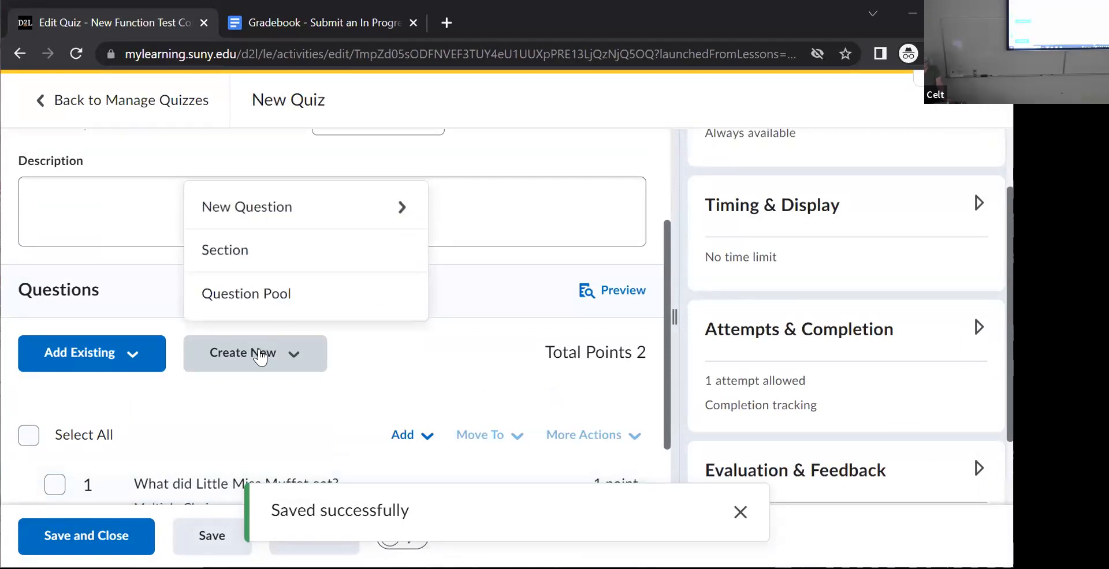
left_click(285, 208)
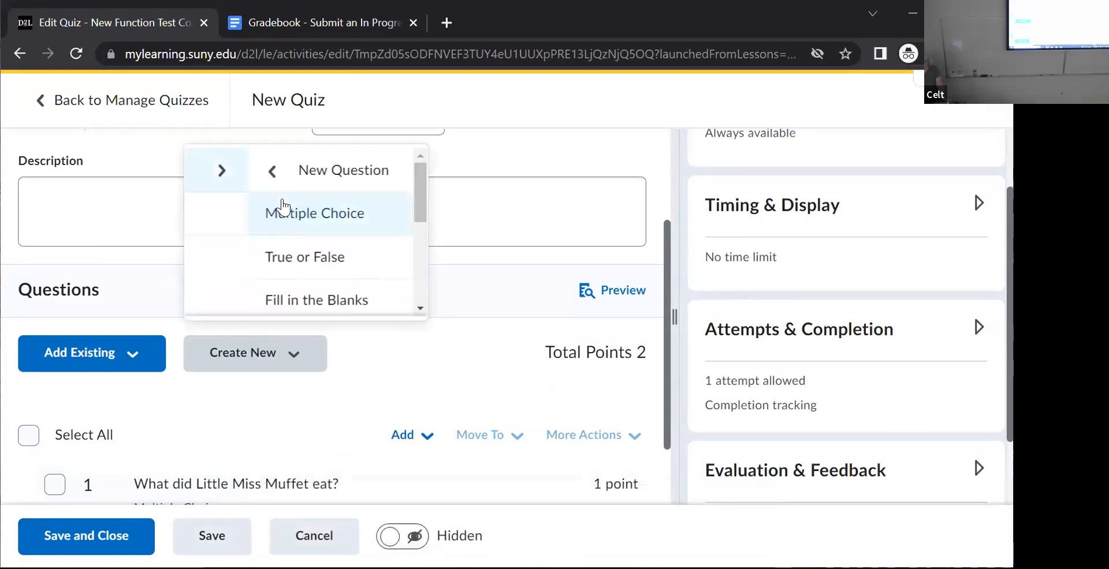
left_click(257, 258)
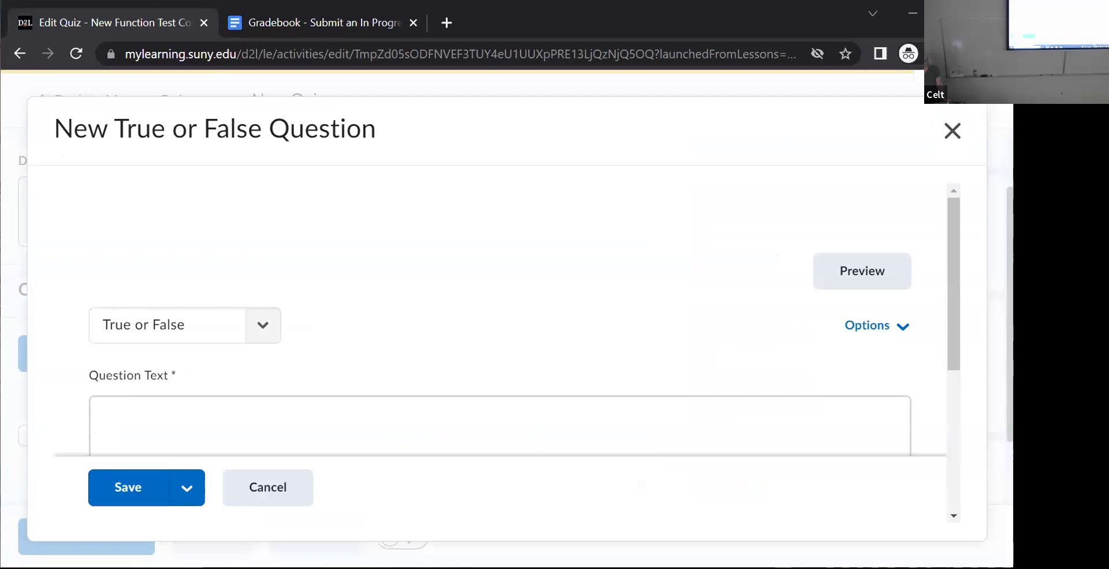
key("ctrl+a")
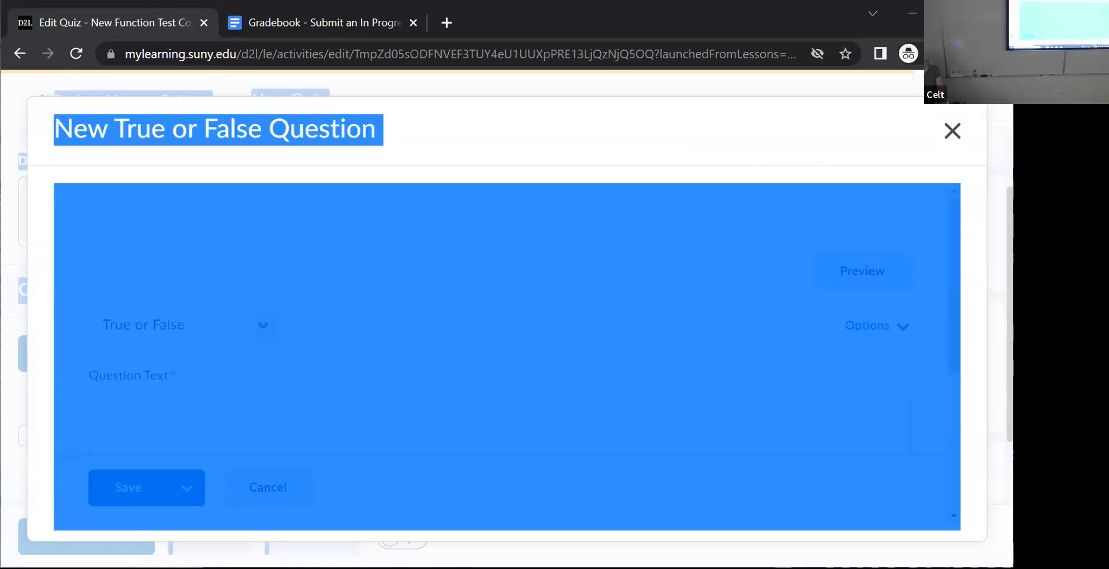
left_click(456, 157)
- Enter "Yellow and Green are the schools colors." as the true or false question text
left_click(147, 421)
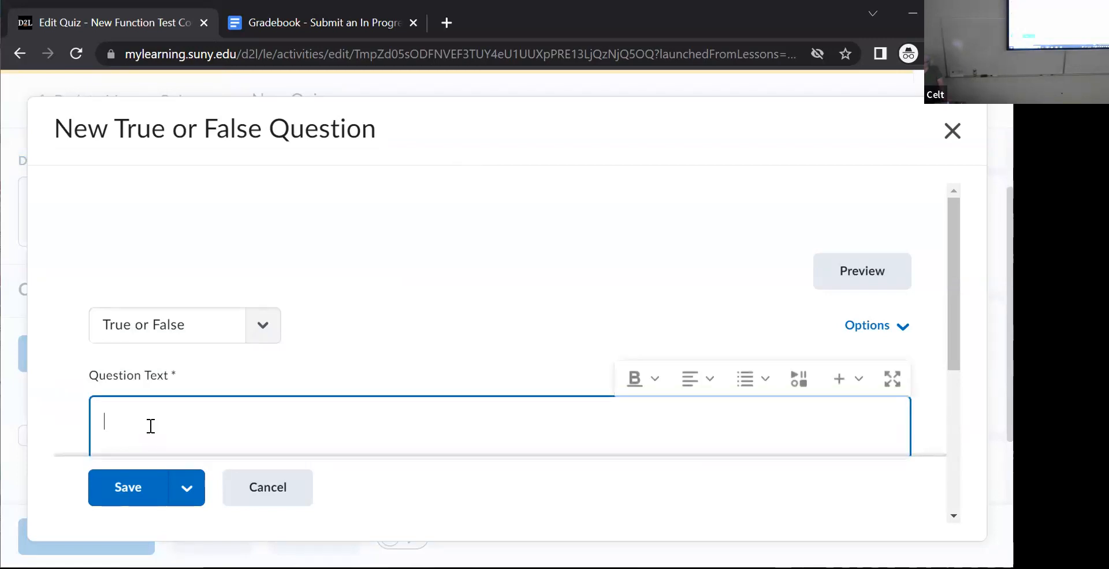
type("Yellow ")
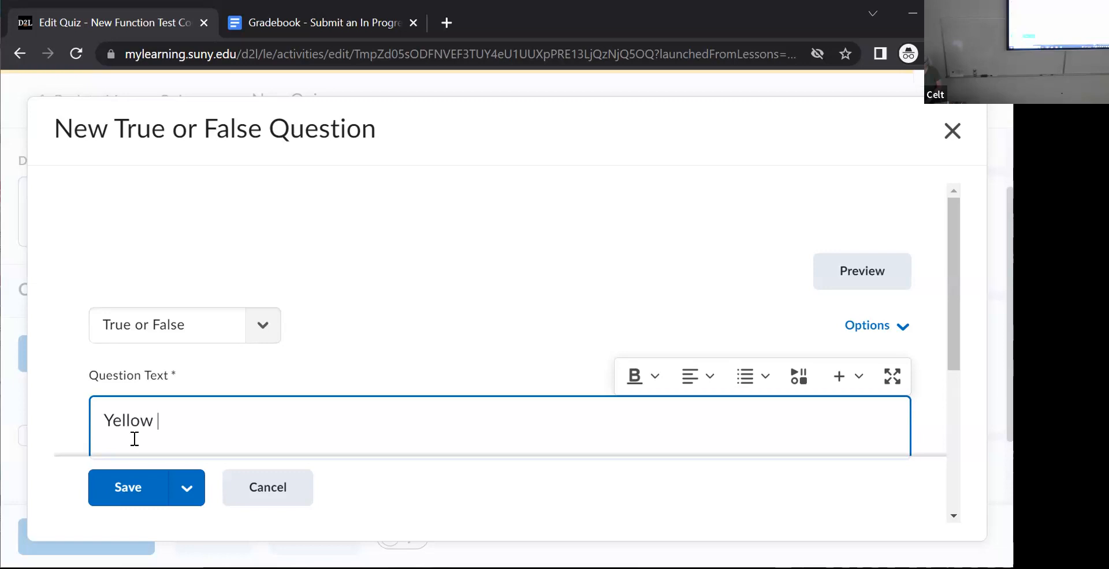
type("and Green are the schools colors.")
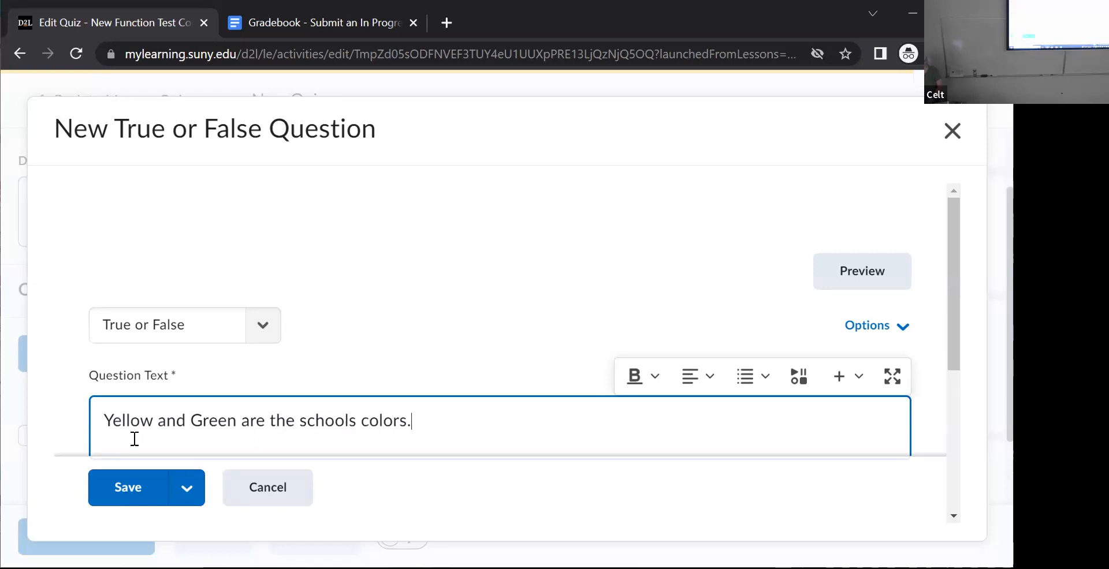
- Mark True as the correct answer for the school colors question and save it
scroll(953, 323, "down", 1)
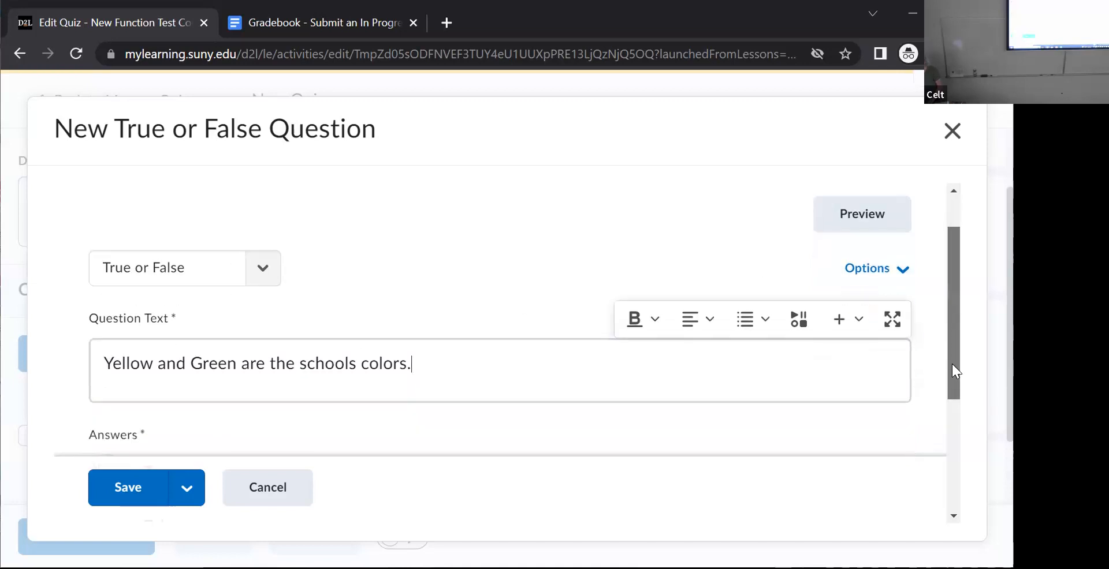
left_click_drag(951, 364, 958, 488)
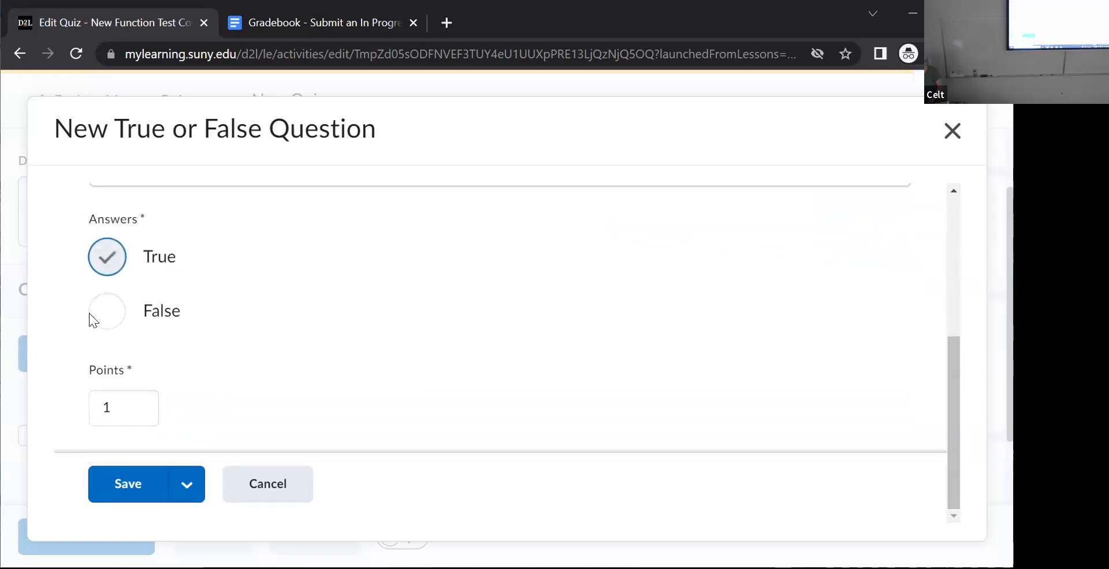
left_click(131, 485)
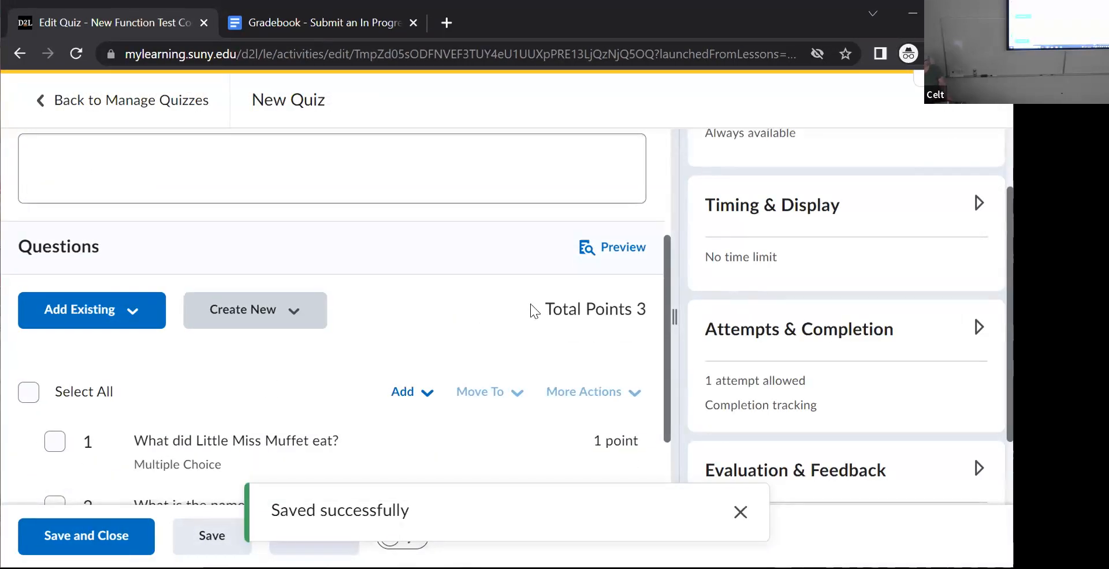
- Add the quiz to the grade book and set its due date to 6/9/2023
scroll(688, 317, "down", 1)
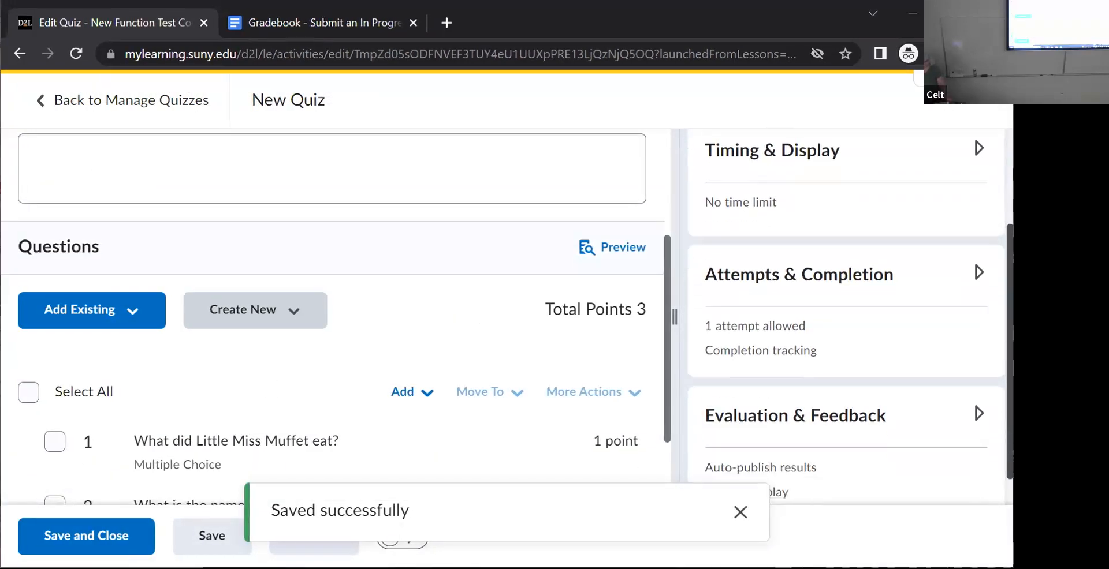
scroll(662, 326, "down", 2)
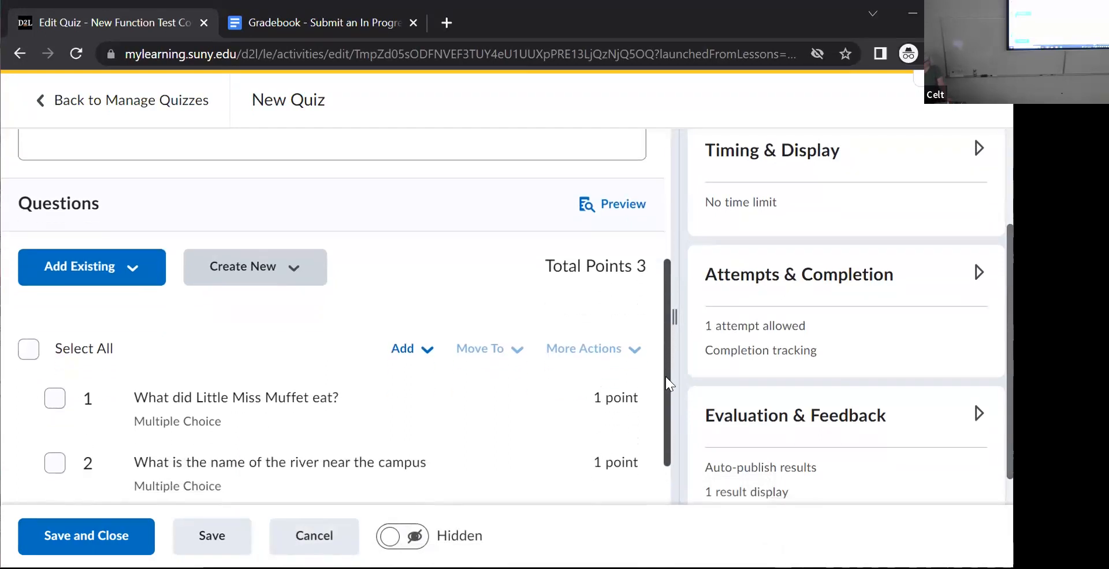
scroll(654, 434, "up", 5)
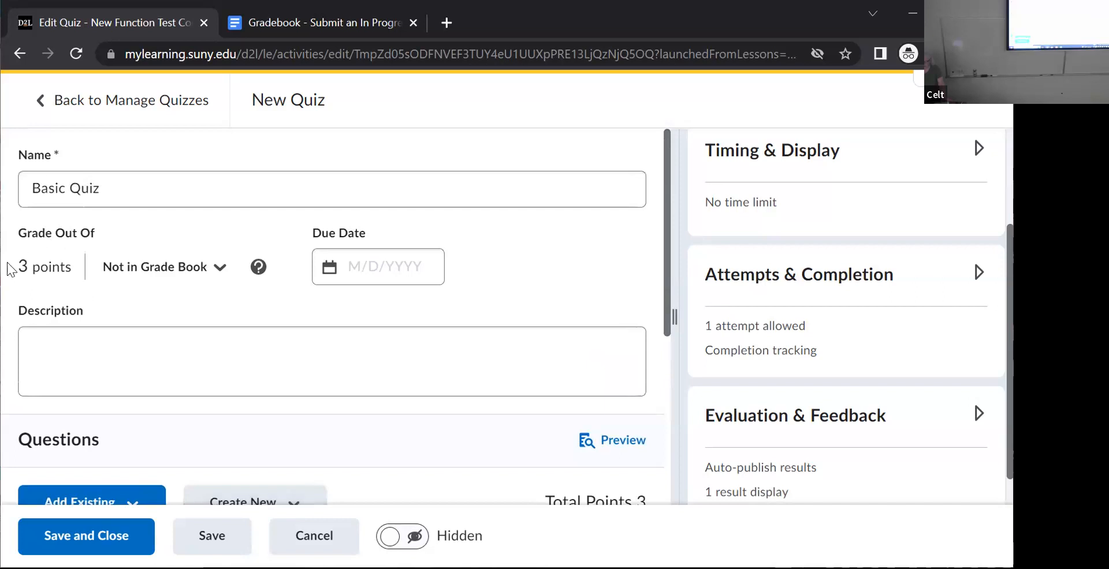
left_click_drag(667, 291, 699, 271)
left_click(215, 276)
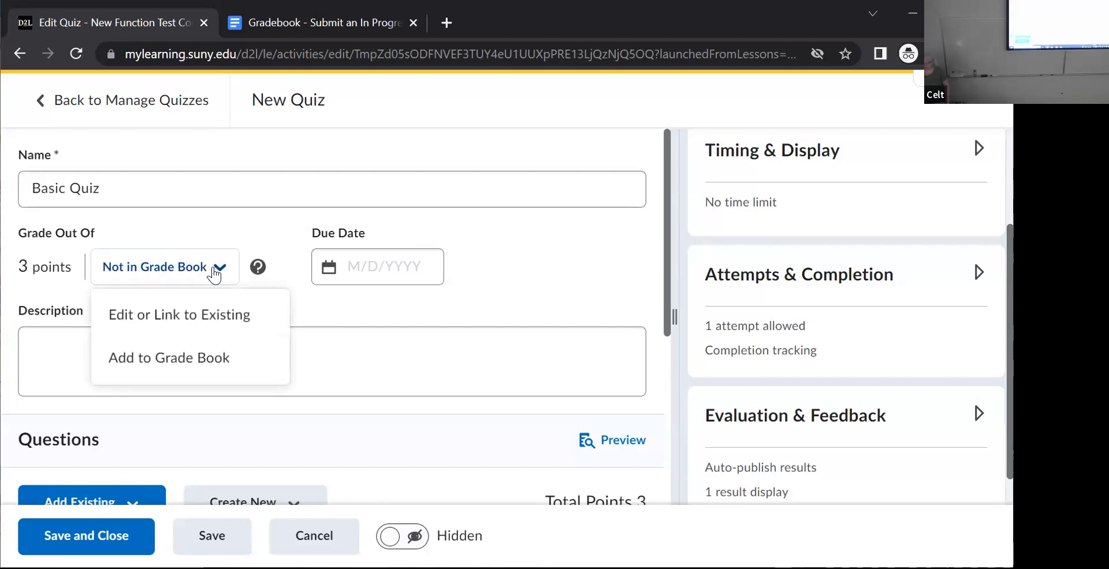
left_click(164, 361)
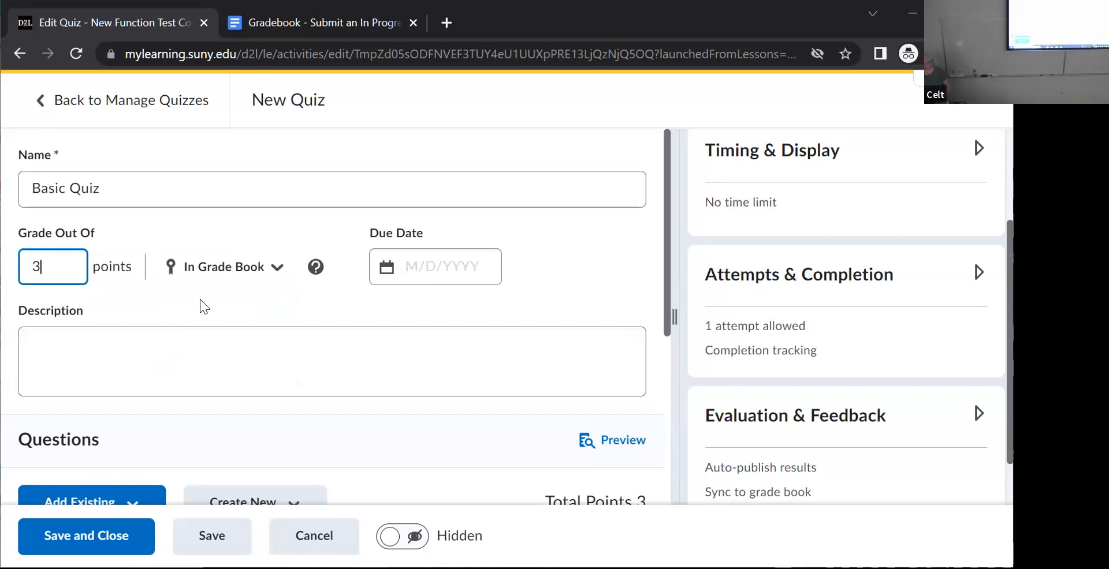
left_click(390, 263)
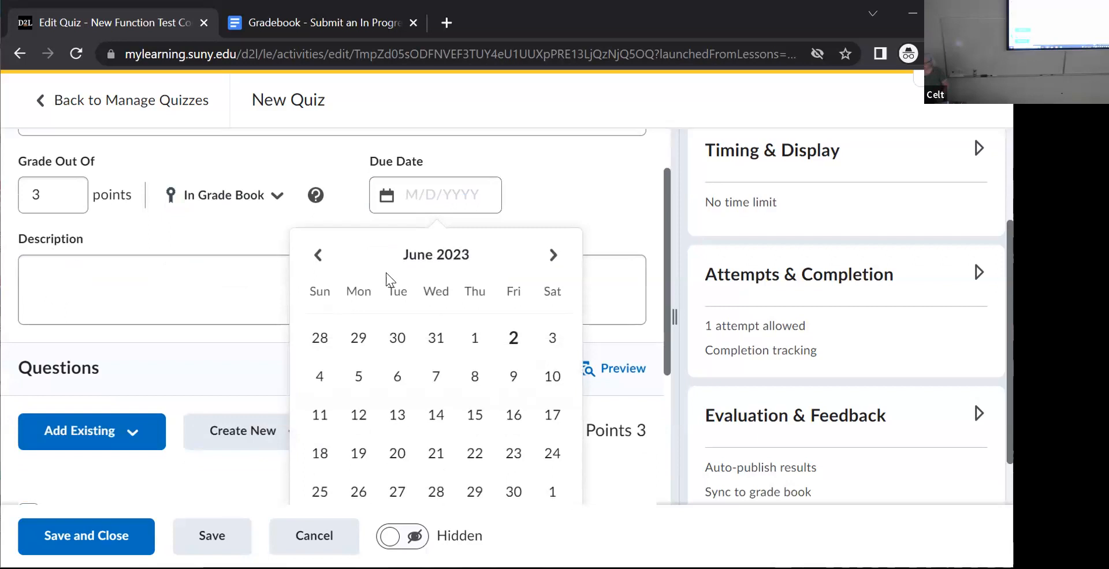
left_click(508, 381)
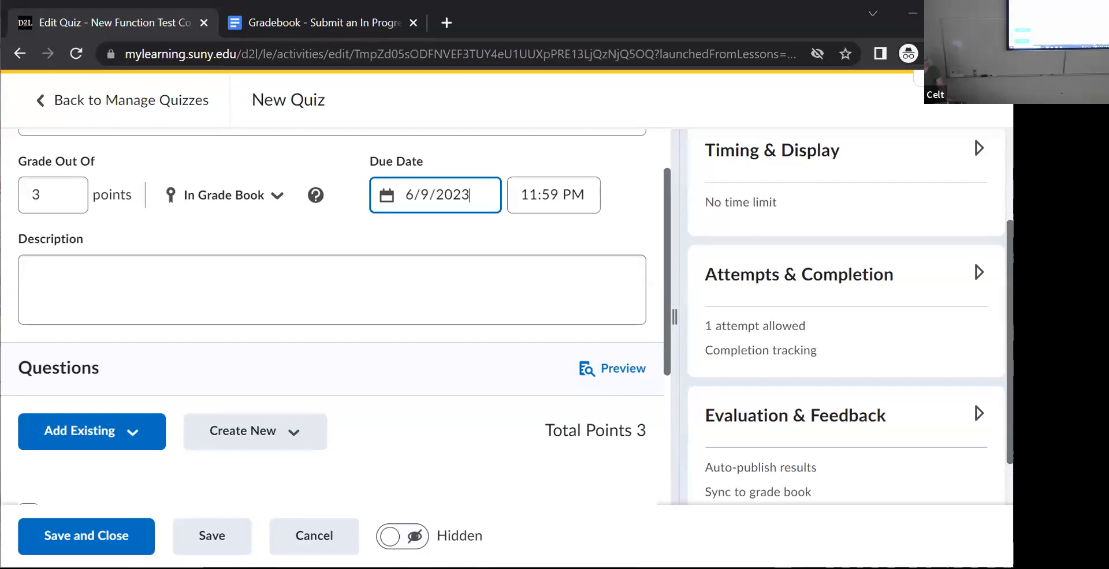
- Set the quiz's availability from 6/8/2023 to 6/9/2023 and add the availability dates to the Calendar
scroll(846, 317, "up", 3)
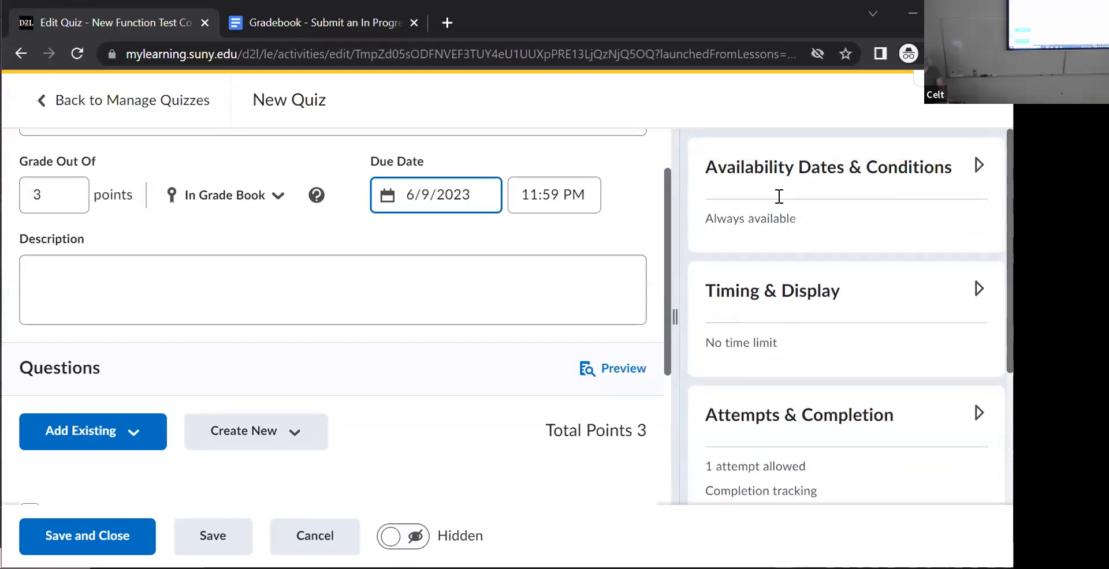
left_click(978, 167)
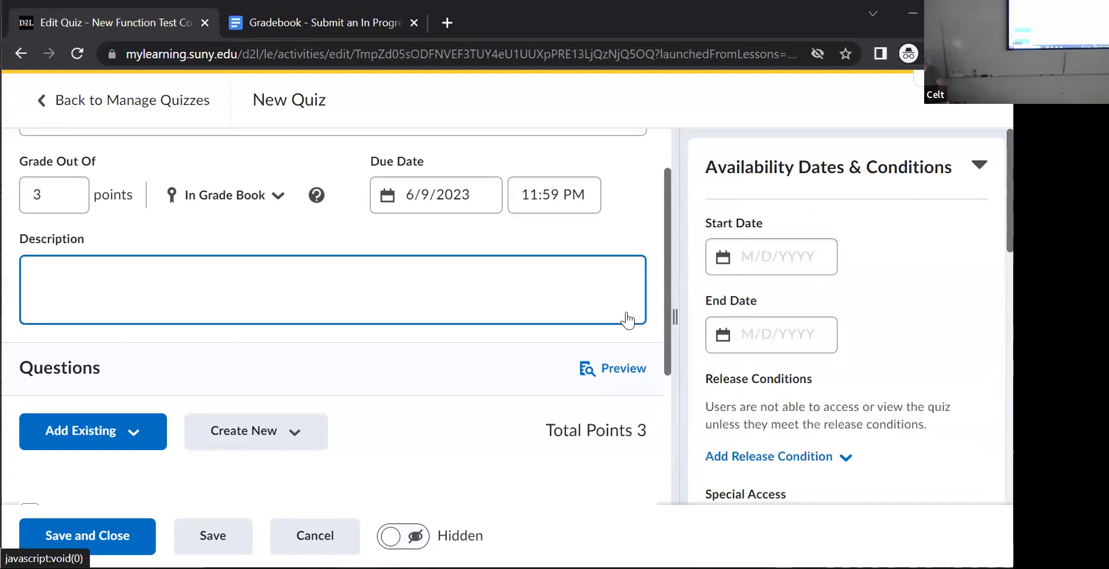
left_click(721, 259)
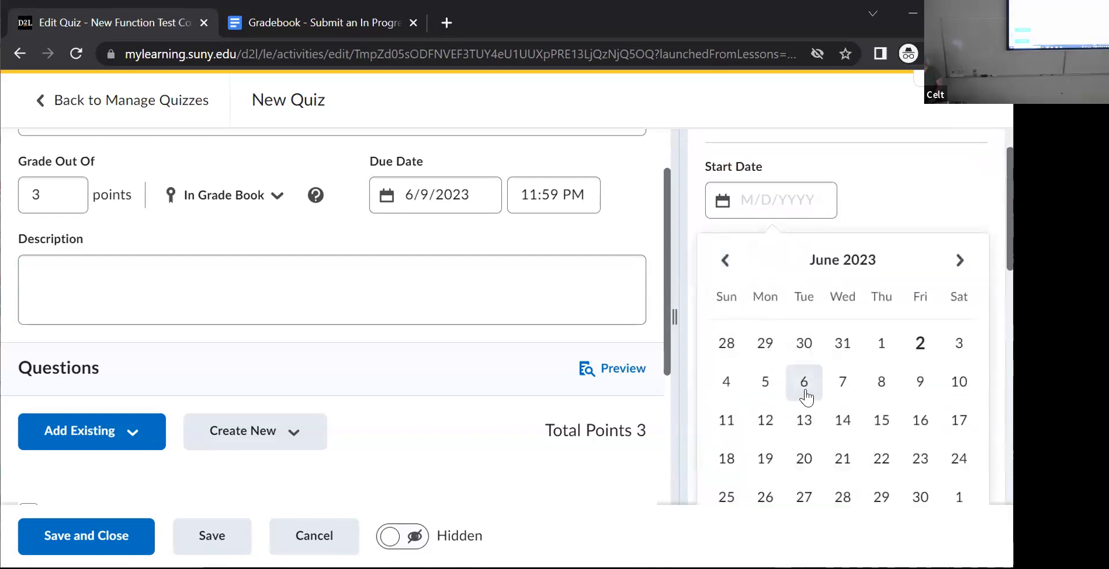
left_click(879, 383)
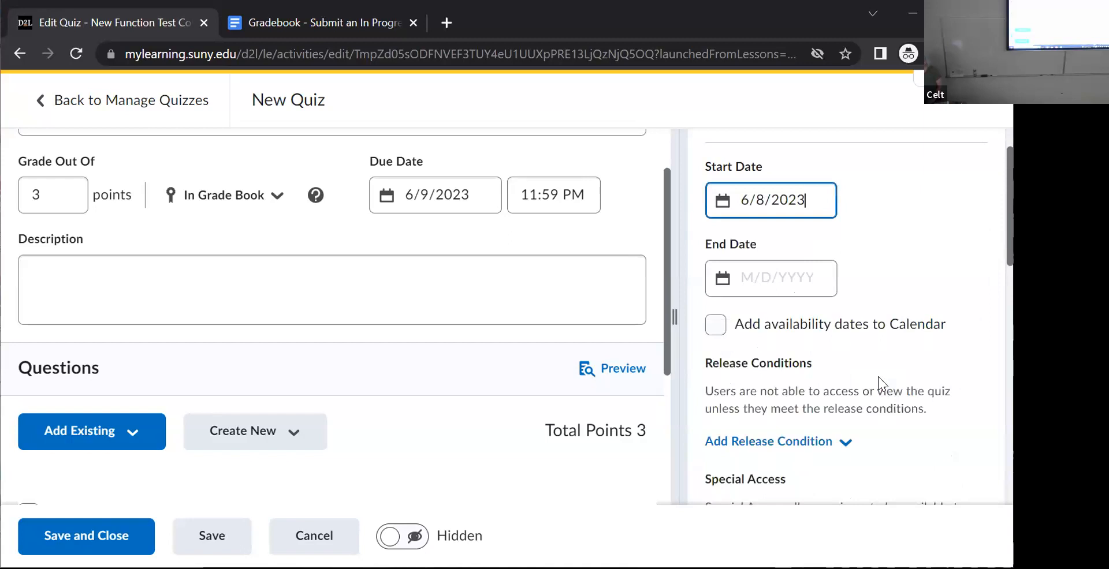
left_click(716, 278)
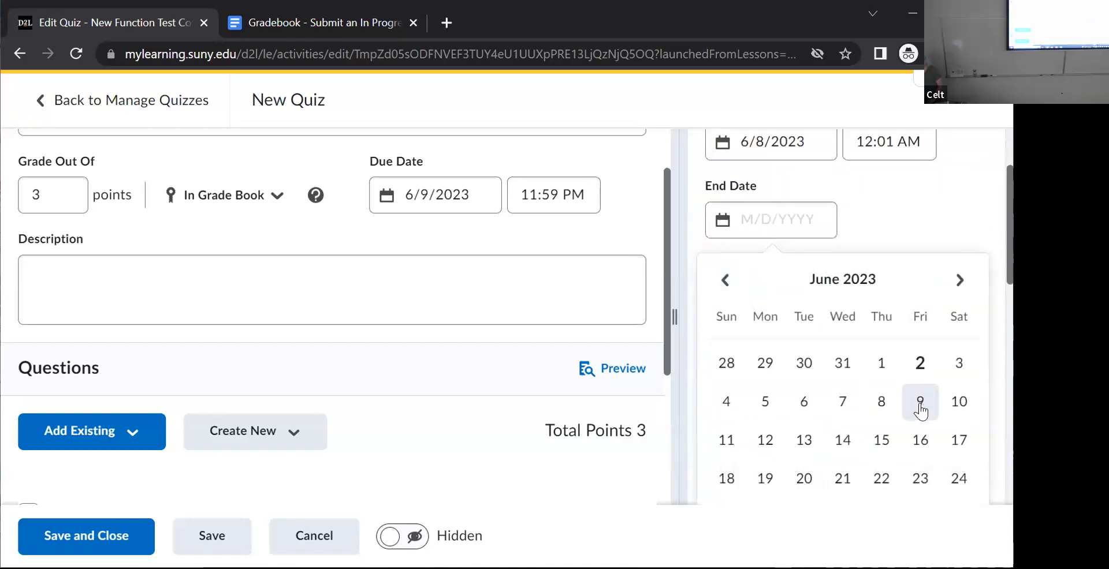
left_click(920, 404)
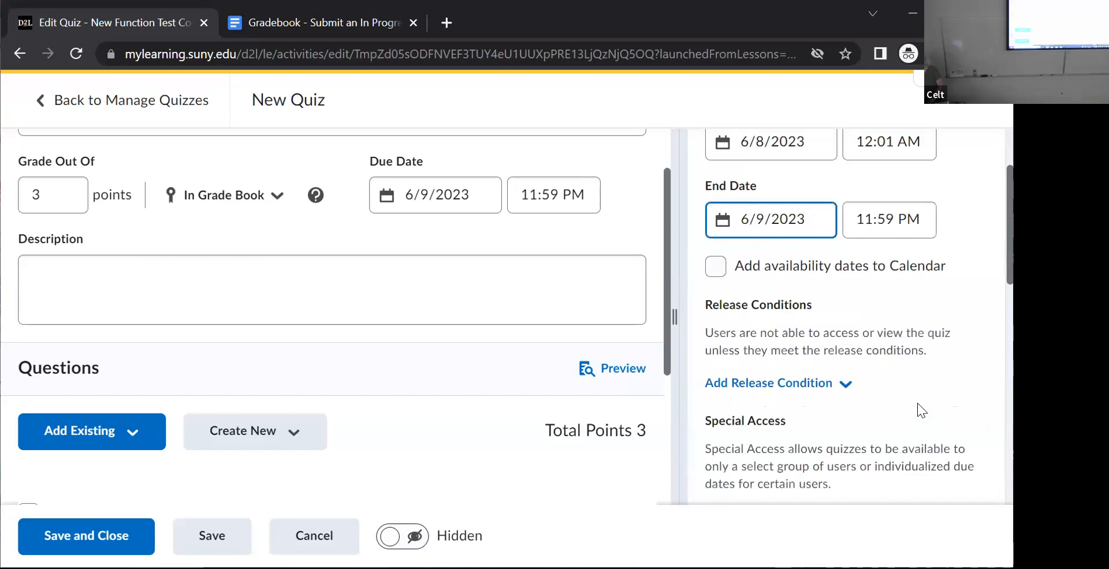
left_click(719, 268)
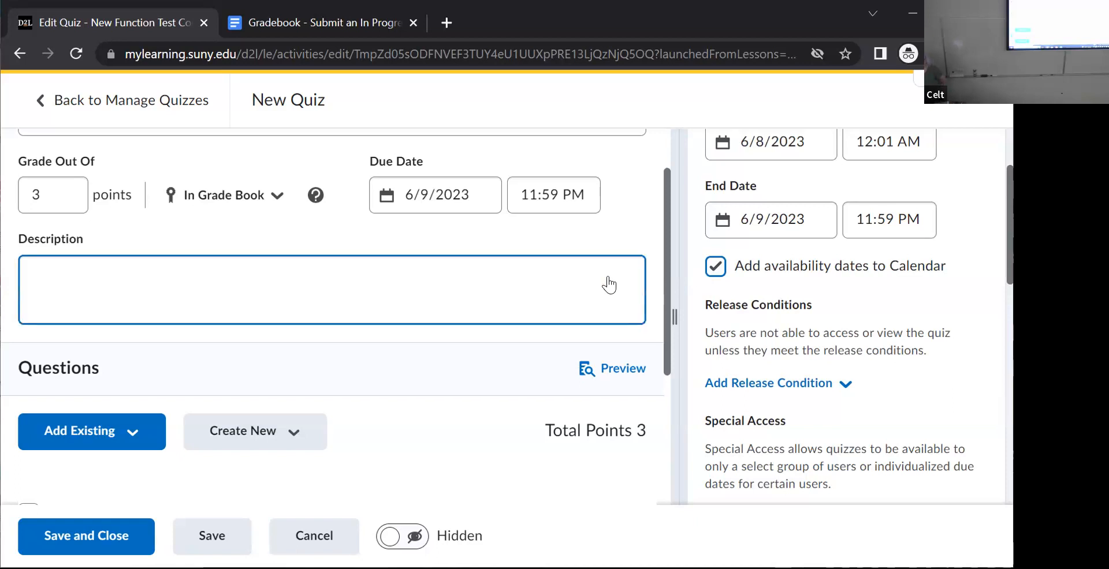
- Give the quiz an enforced time limit of 3 minutes with a grace period of 0 minutes
scroll(990, 399, "down", 8)
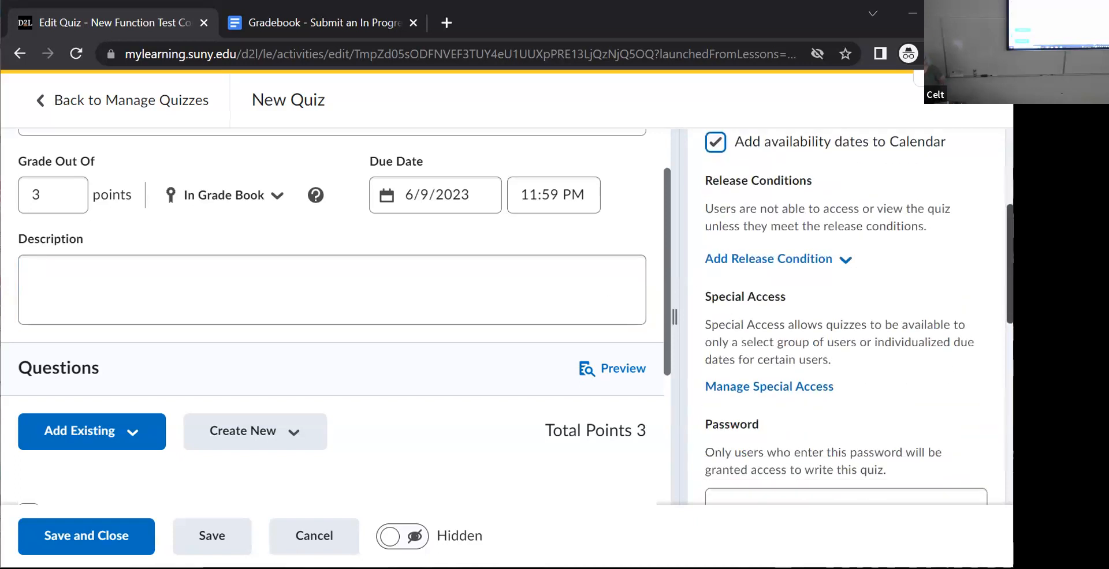
scroll(990, 400, "down", 1)
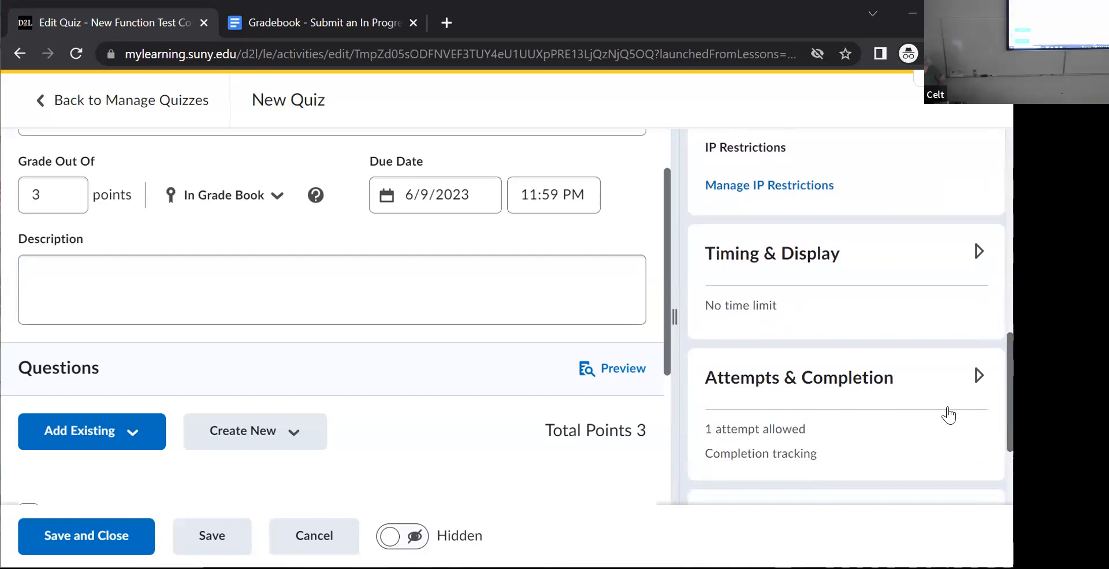
left_click(978, 252)
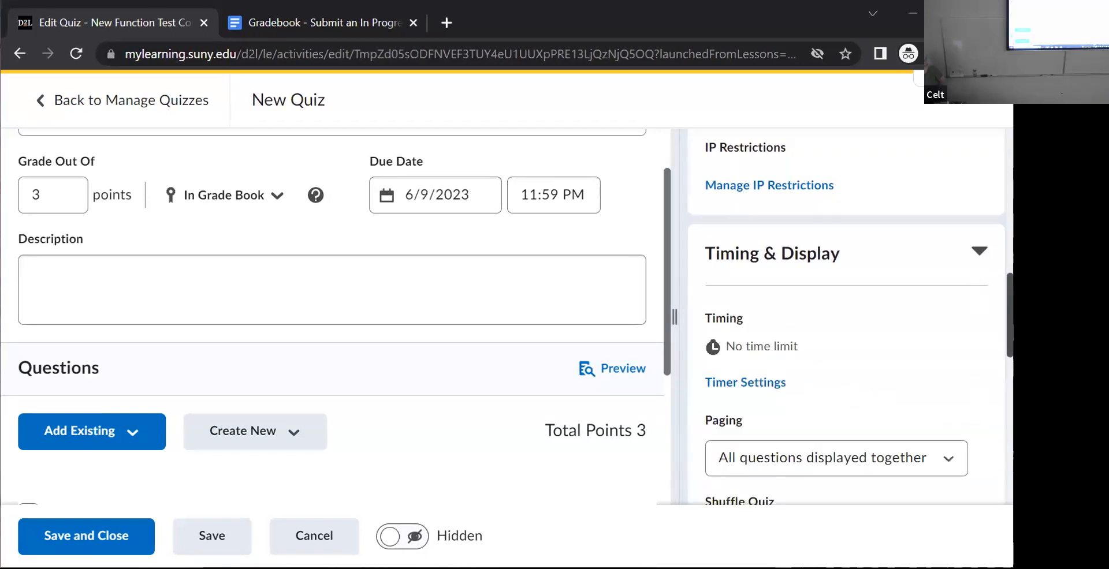
scroll(850, 315, "down", 3)
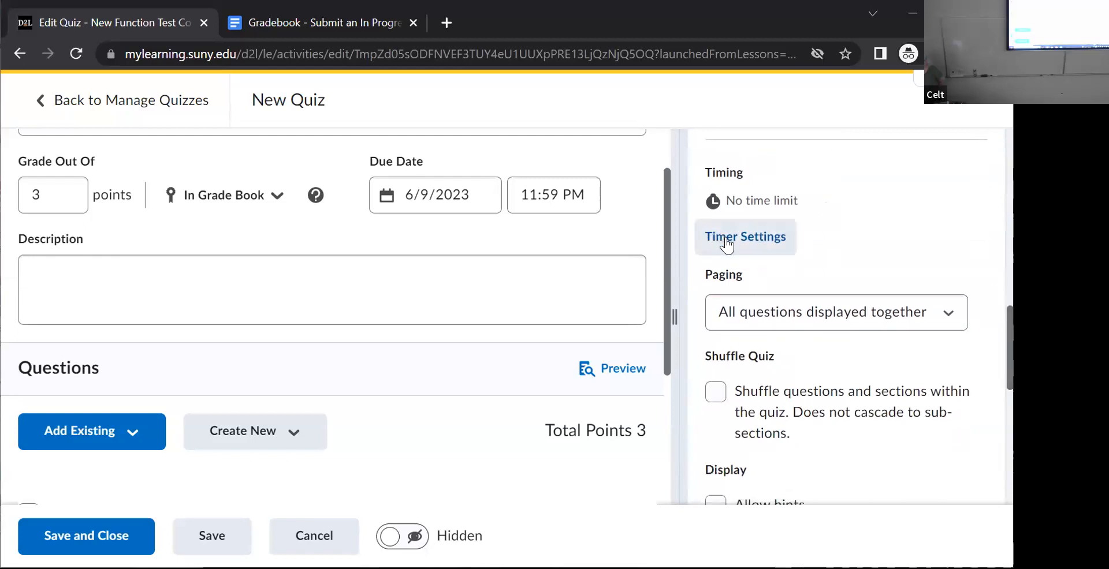
left_click(725, 238)
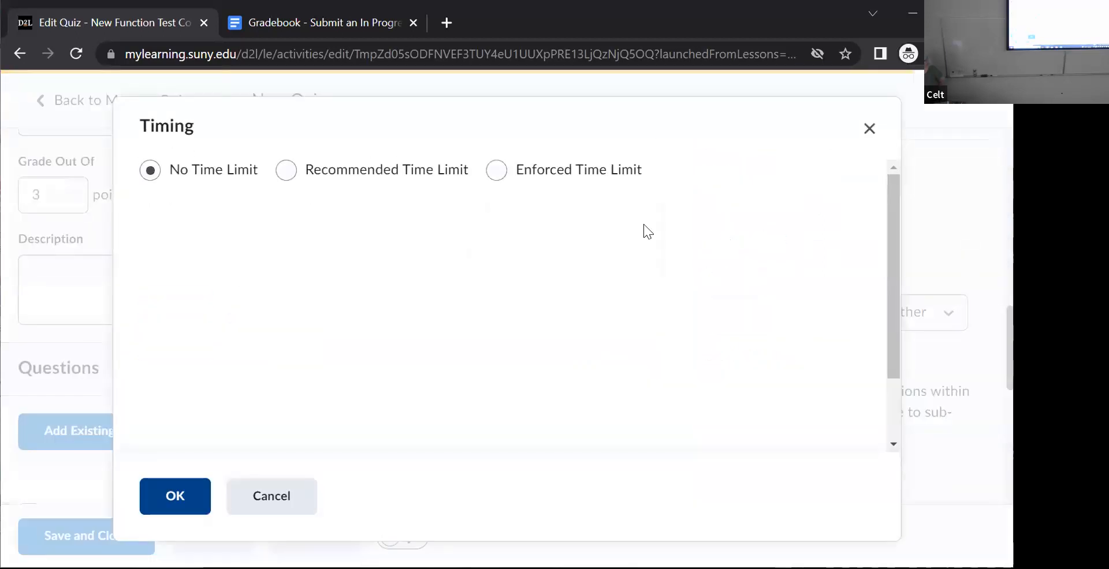
left_click(499, 173)
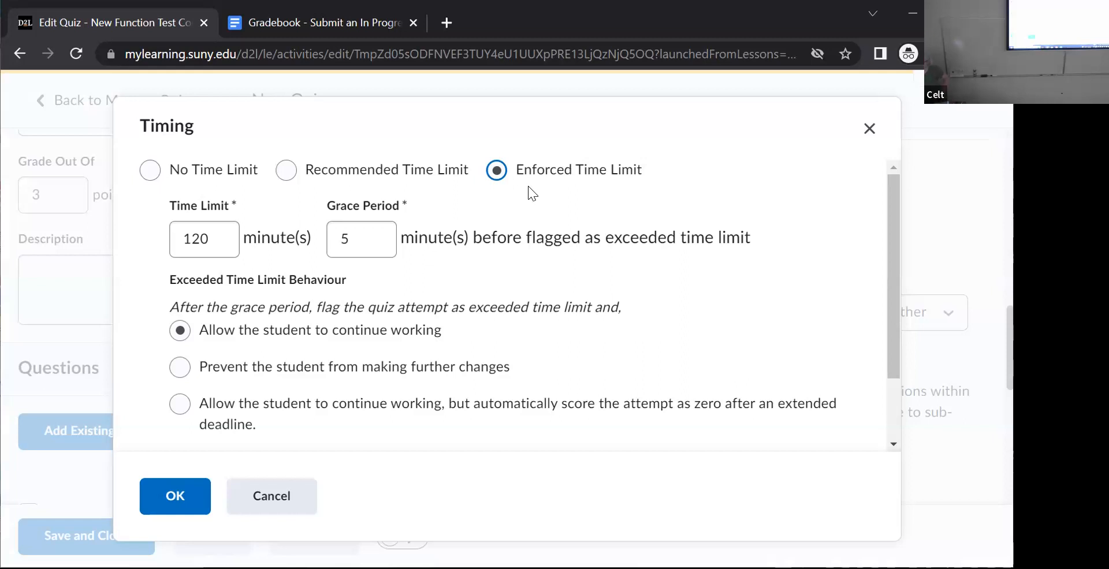
left_click_drag(216, 238, 71, 245)
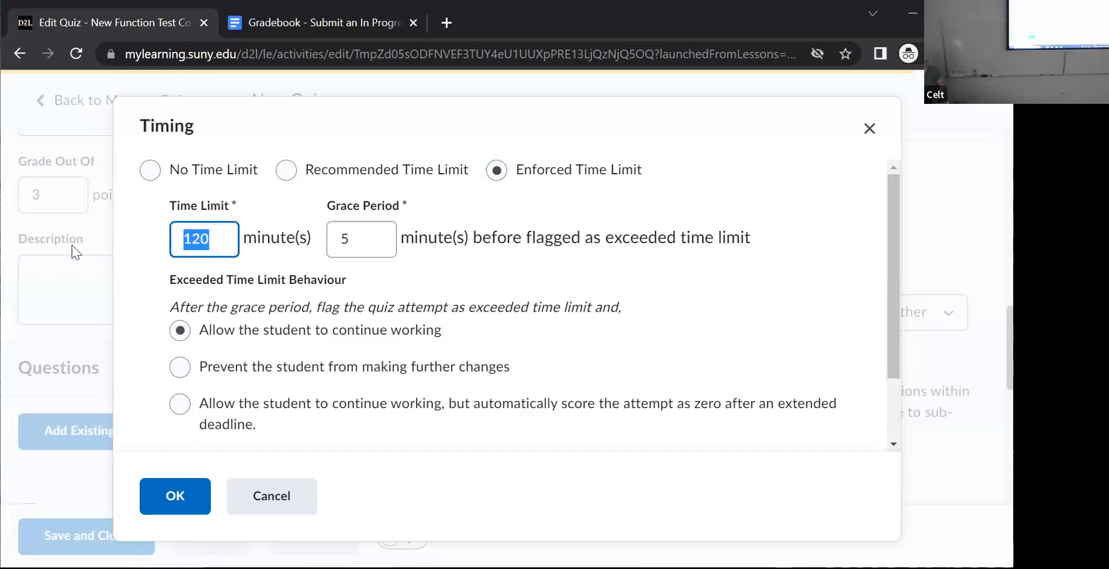
type("3")
left_click(369, 240)
left_click_drag(369, 240, 310, 232)
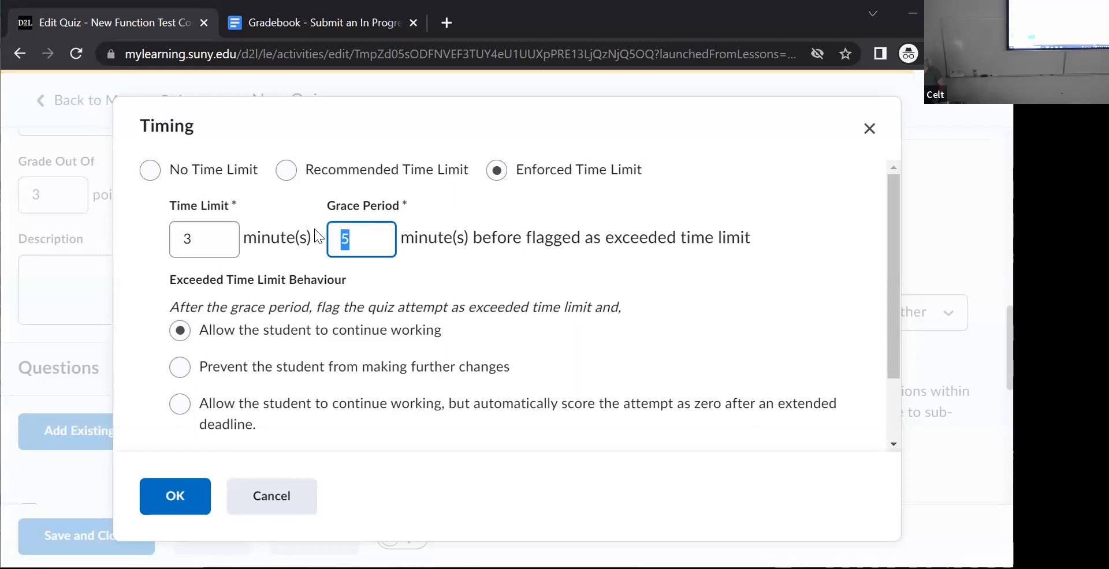
type("0")
left_click(624, 284)
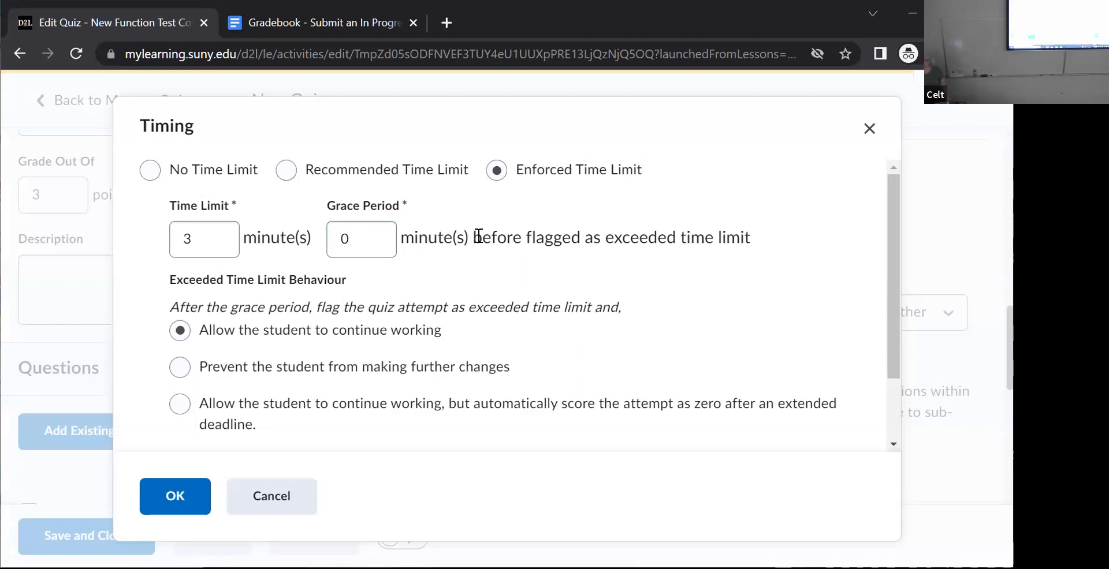
- Set the exceeded time limit behaviour to prevent the student from making further changes, and apply the timing settings
left_click(179, 237)
left_click(346, 272)
left_click(366, 246)
left_click(179, 371)
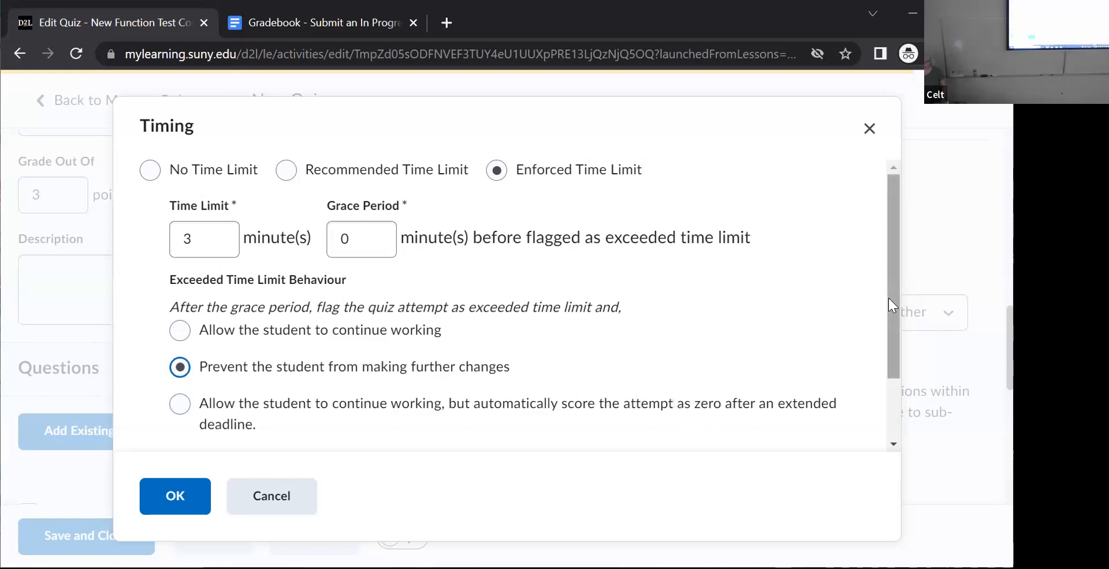
left_click_drag(890, 316, 886, 379)
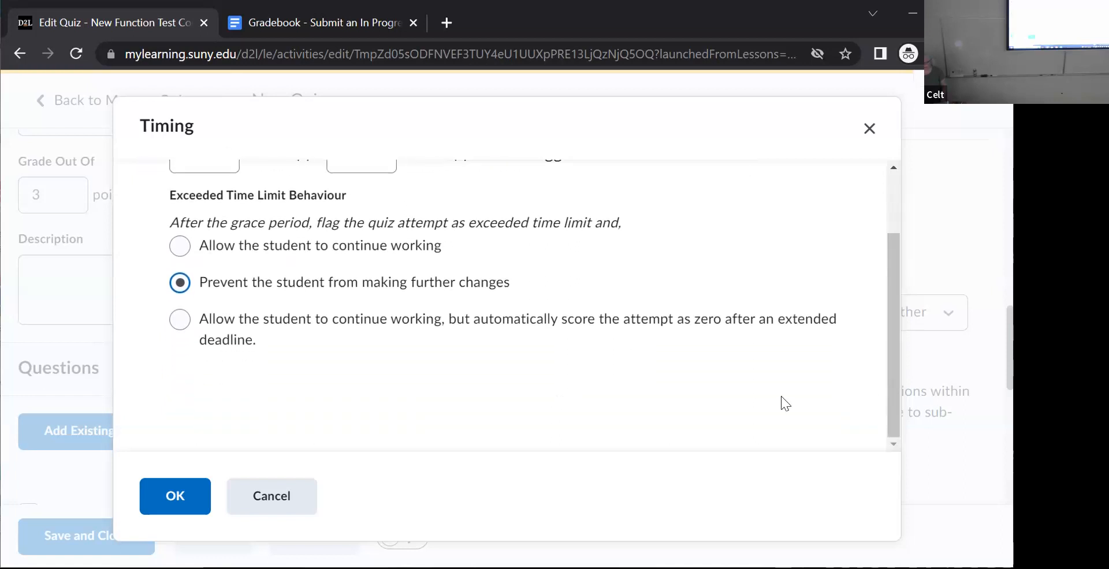
left_click(183, 487)
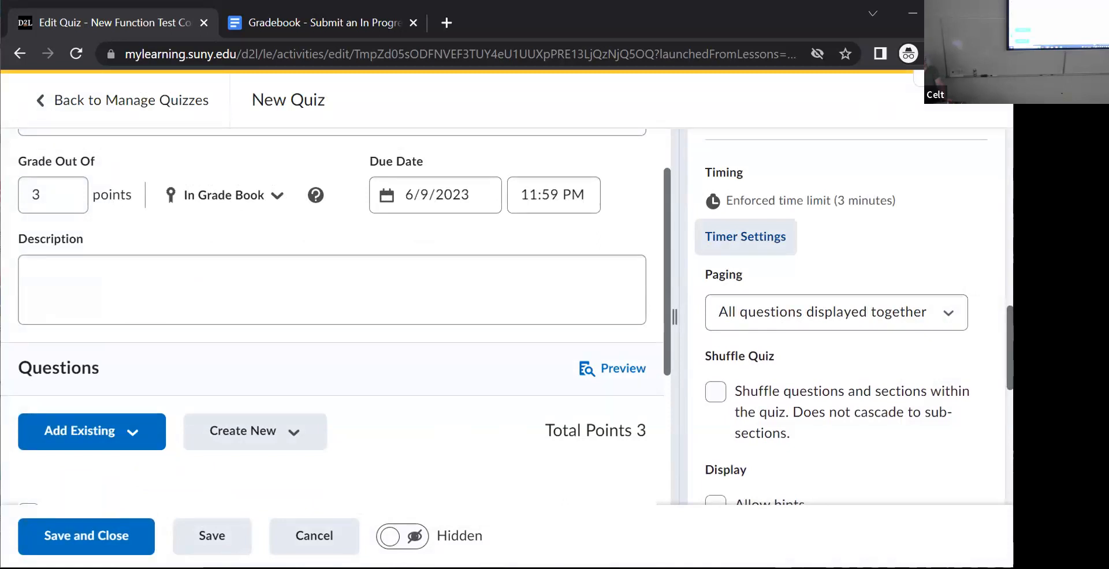
- Enable shuffling of questions and sections within the quiz
scroll(715, 266, "down", 3)
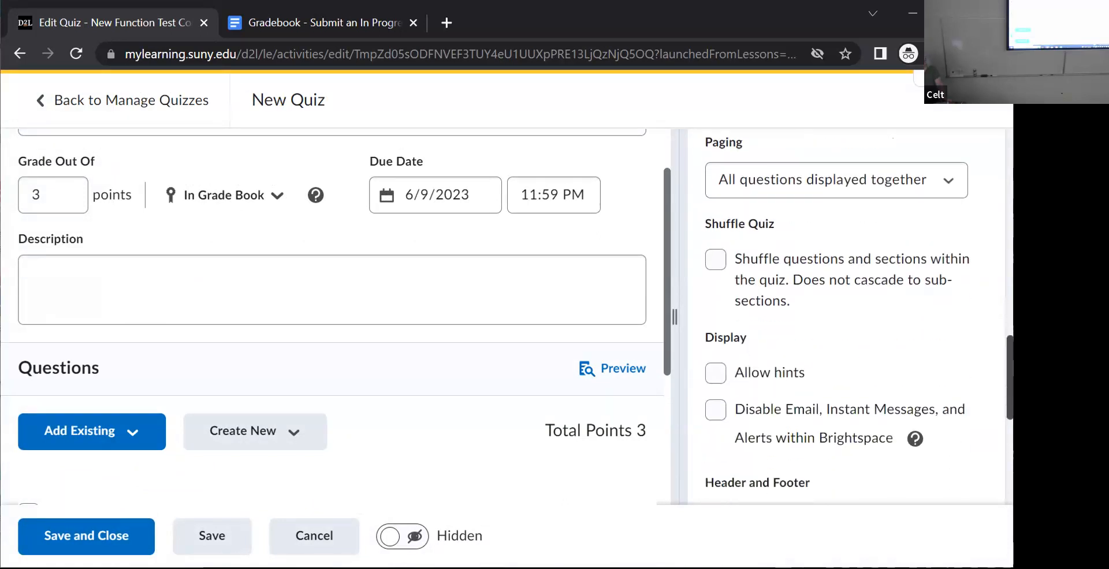
left_click(714, 262)
- Review the choices for attempts allowed and overall grade calculation in the quiz's attempt settings, and accept them
scroll(846, 318, "down", 4)
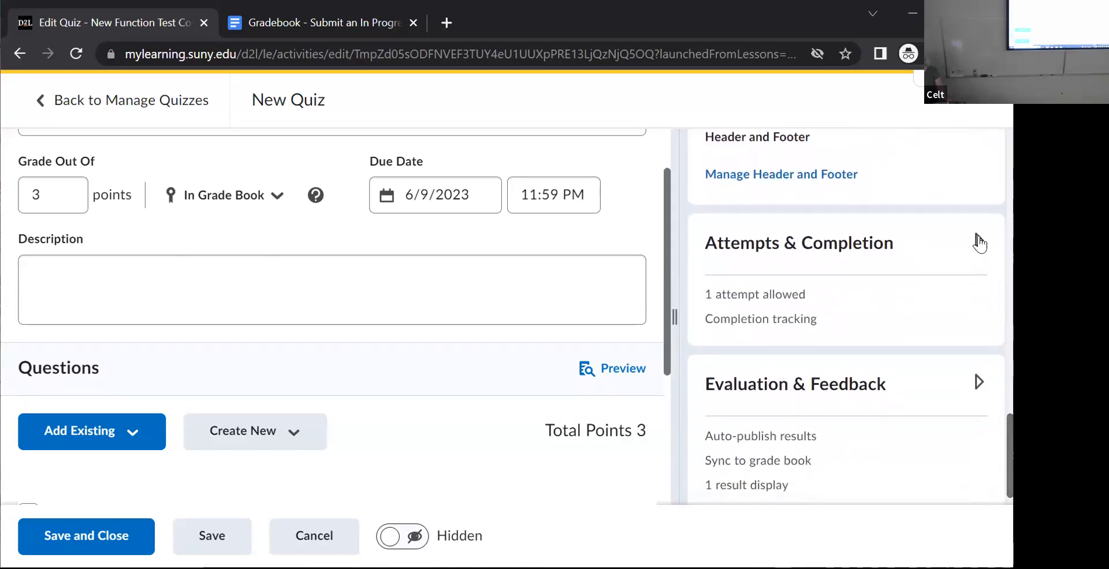
left_click(978, 242)
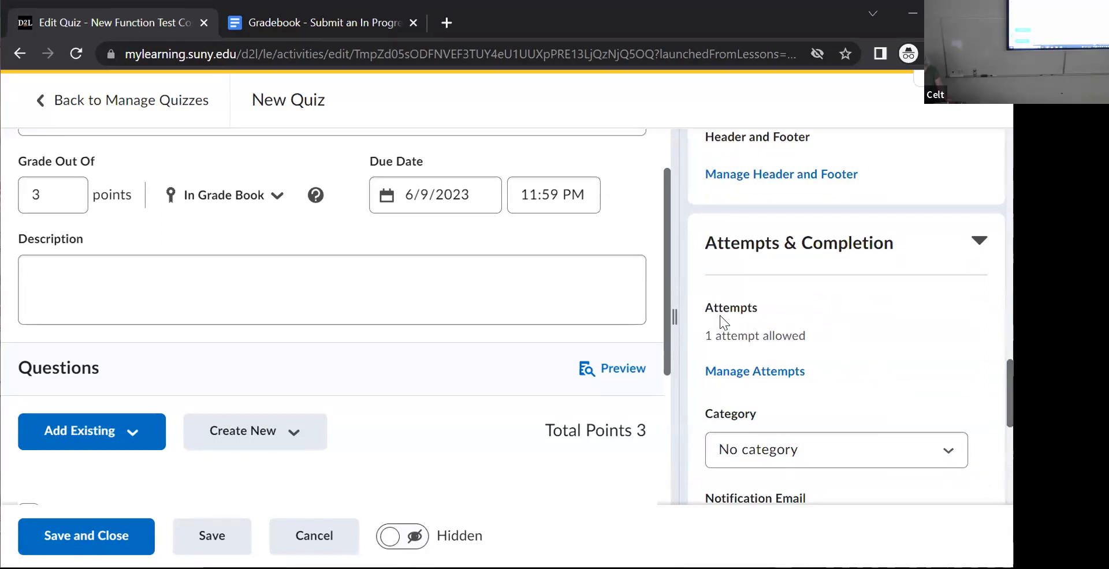
left_click(751, 373)
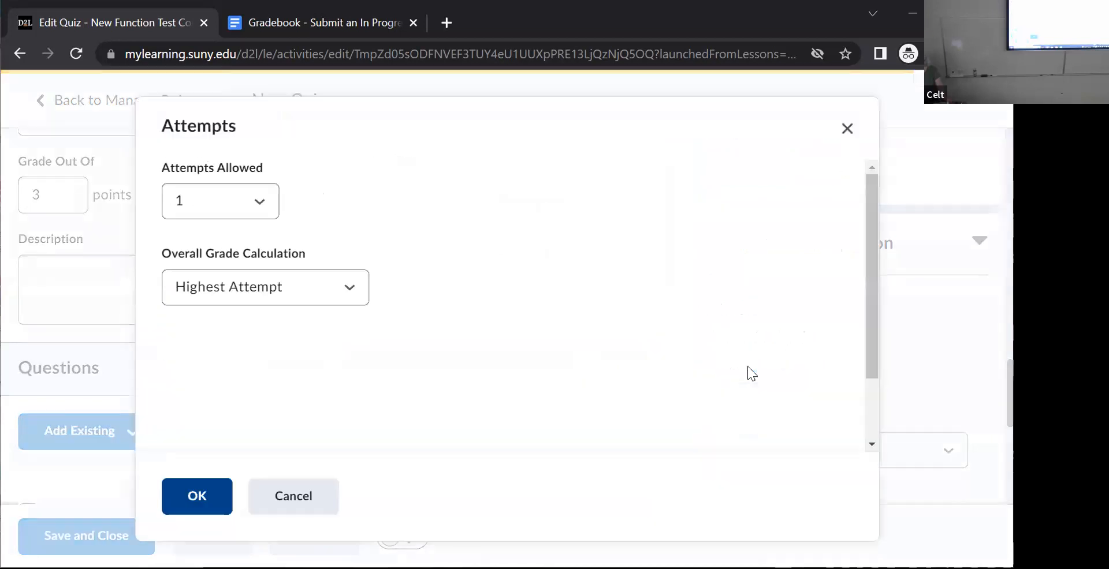
left_click(257, 201)
left_click(256, 201)
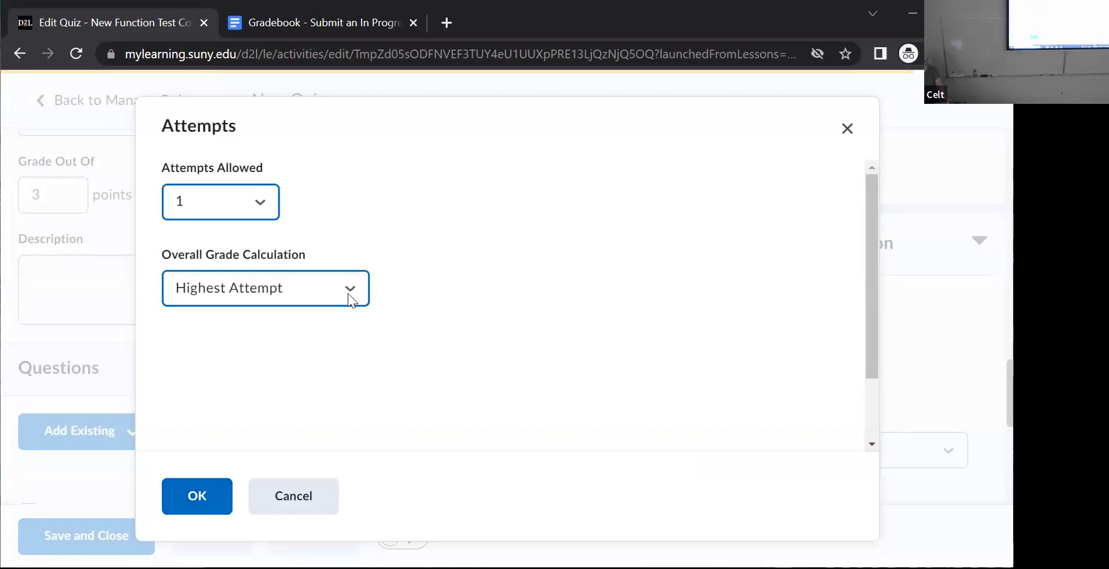
left_click(350, 293)
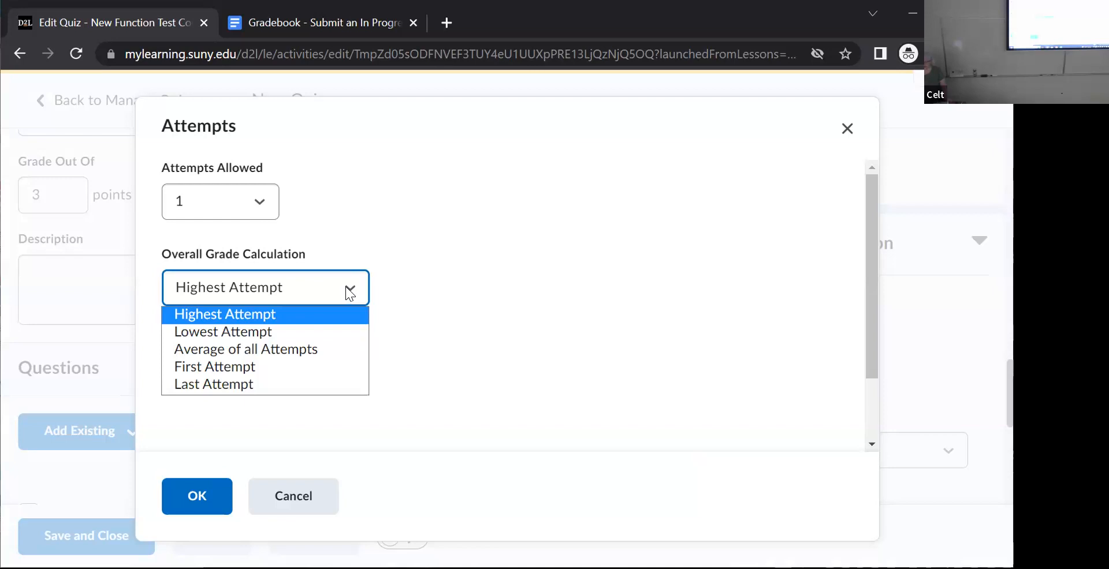
left_click(346, 287)
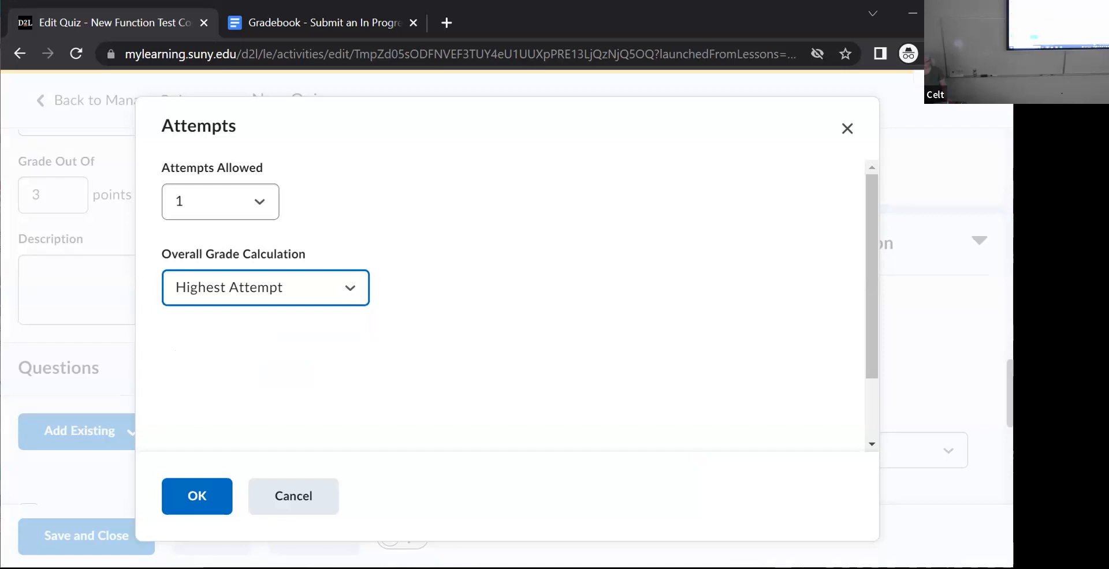
left_click(198, 504)
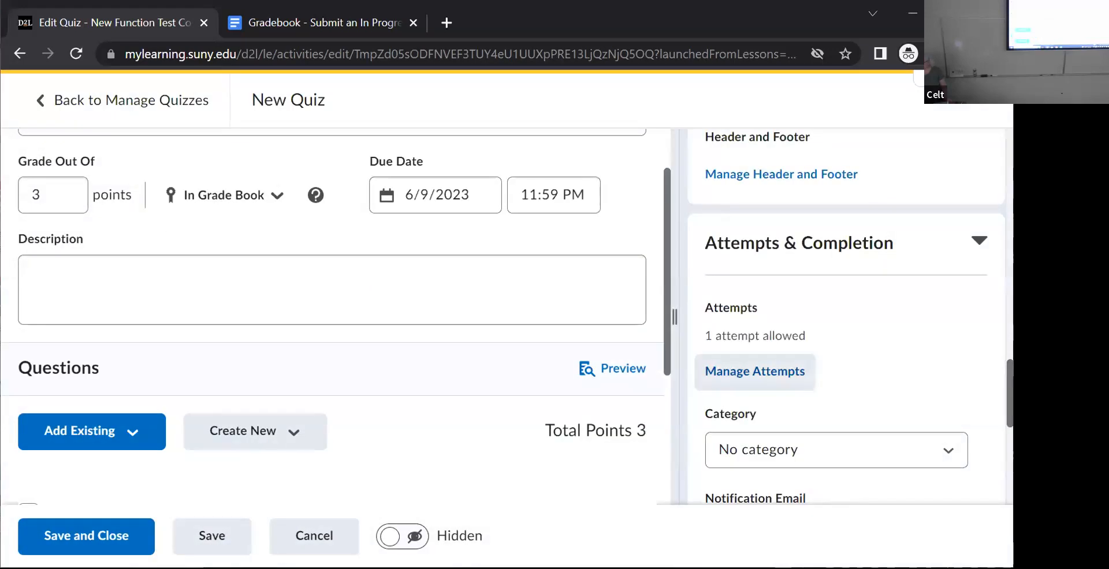
- In the quiz's evaluation and feedback settings, display incorrect questions only, without correct answers, to learners when results are published
scroll(846, 315, "down", 6)
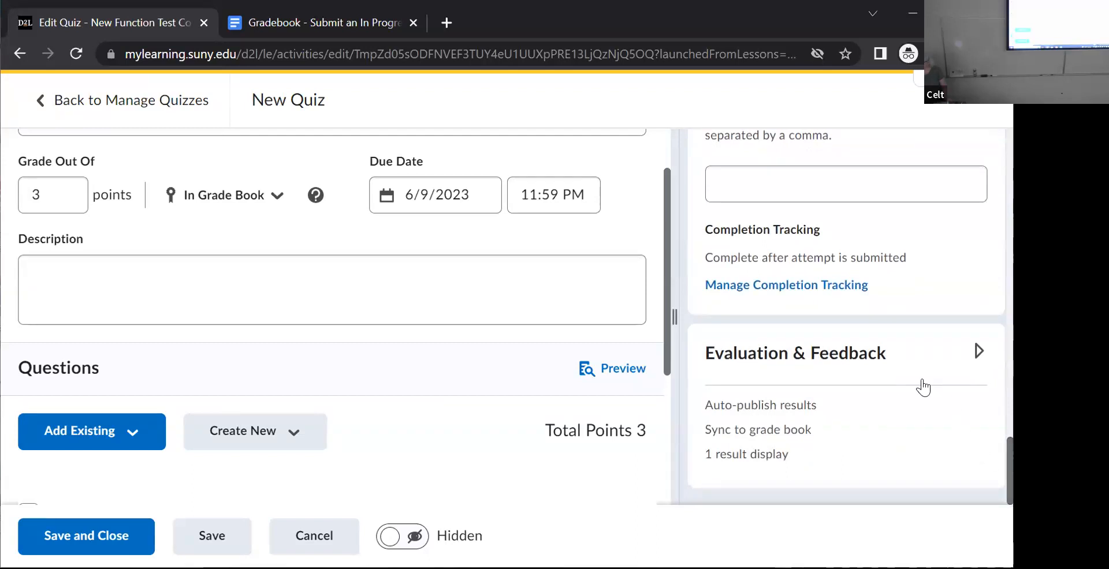
left_click(978, 351)
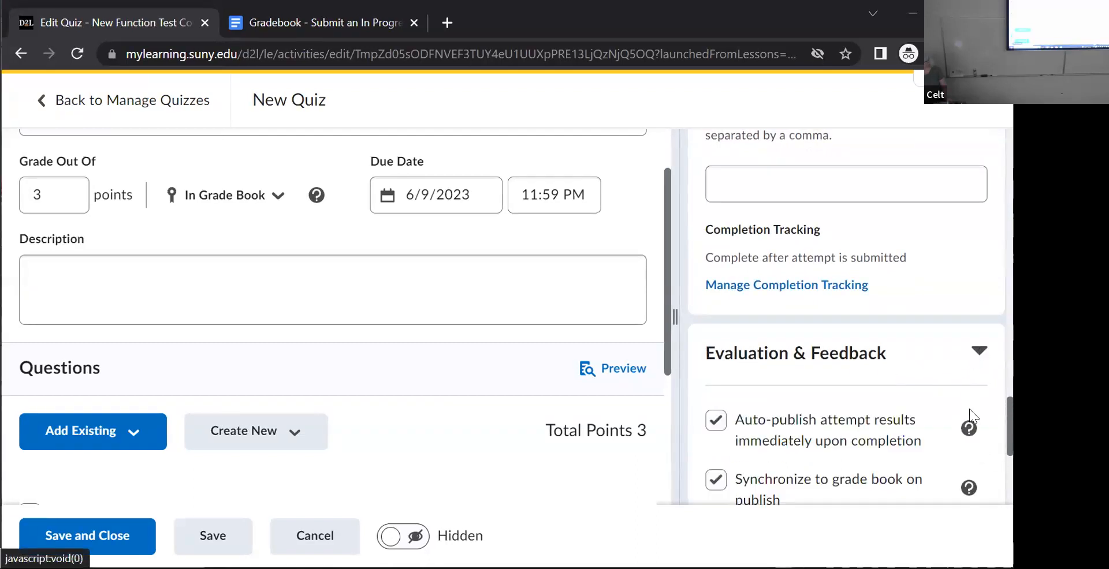
scroll(948, 444, "down", 4)
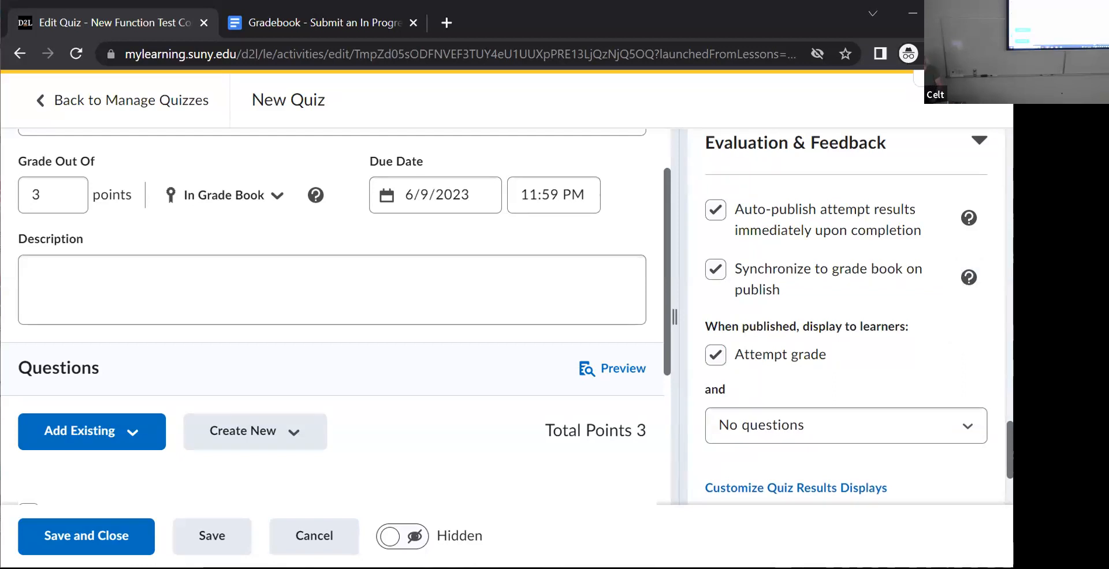
scroll(808, 242, "down", 3)
scroll(807, 242, "up", 2)
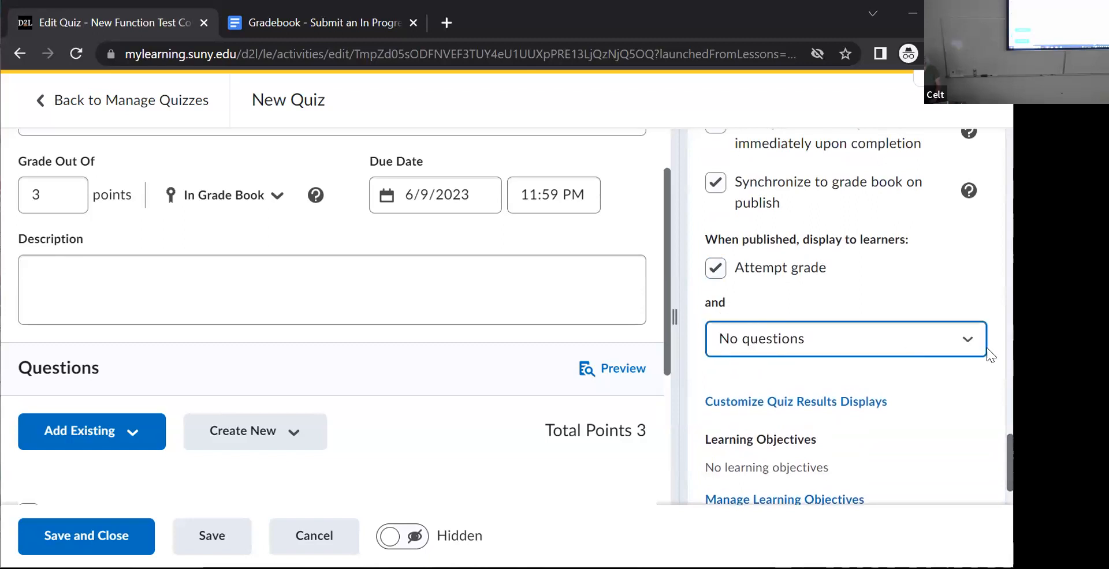
left_click(961, 340)
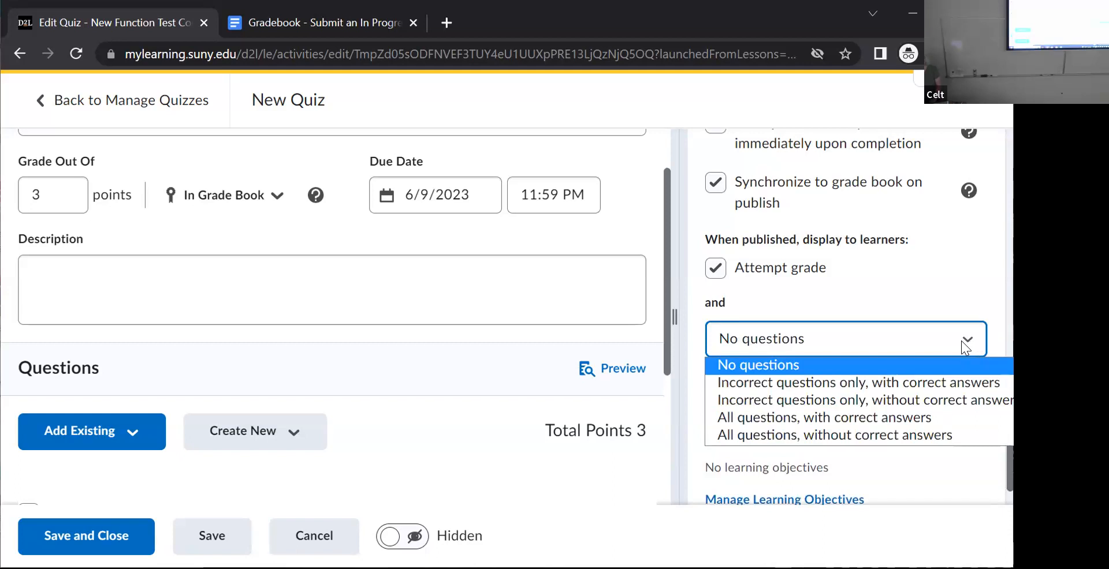
left_click(964, 397)
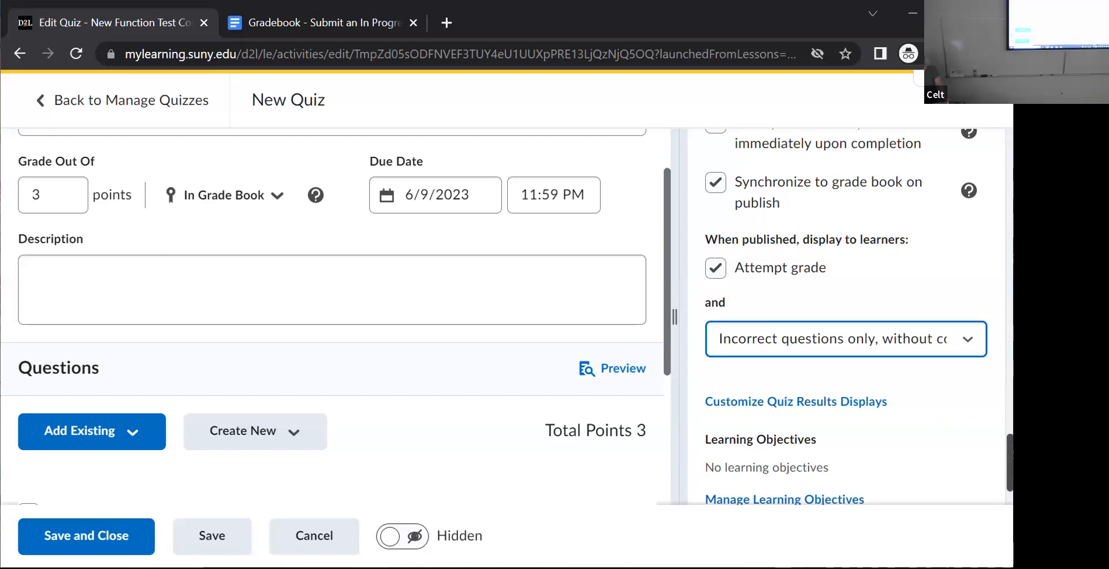
scroll(846, 317, "down", 2)
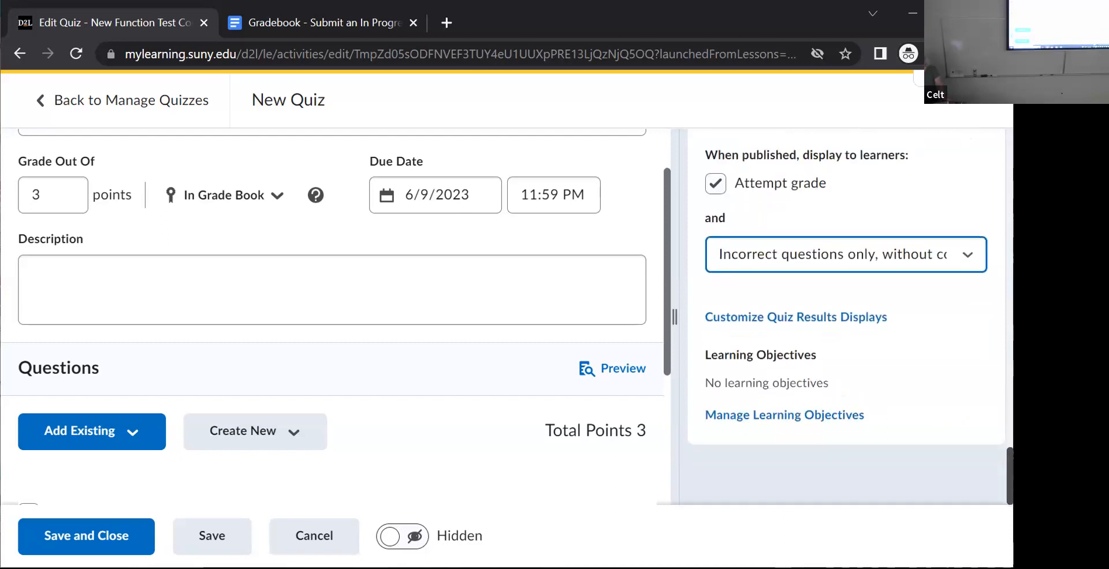
scroll(846, 318, "up", 10)
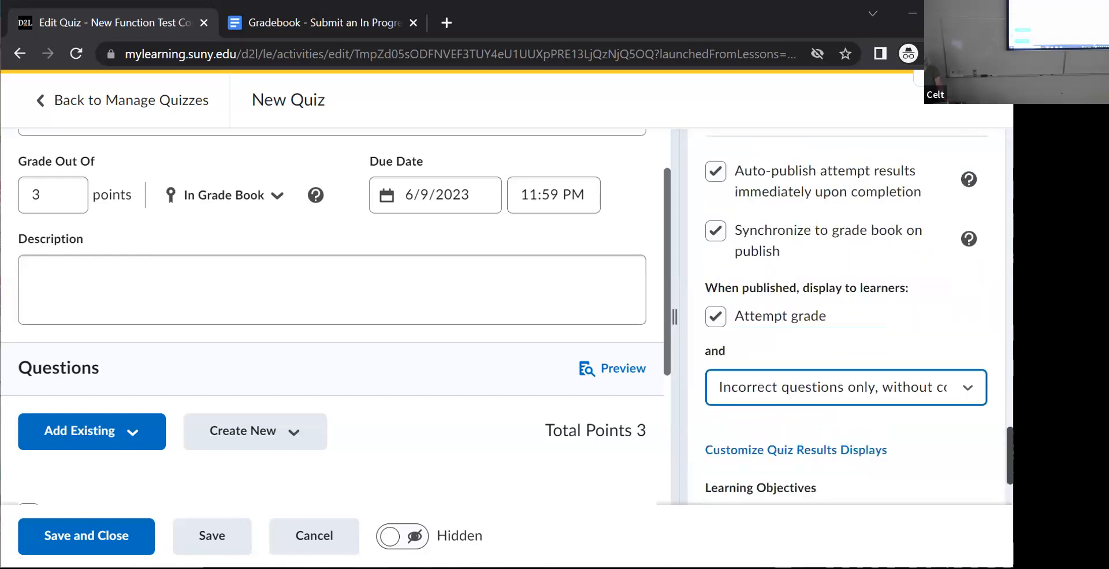
- Collapse the Attempts & Completion, Timing & Display, and Availability Dates & Conditions settings and check their summaries
scroll(846, 317, "up", 1)
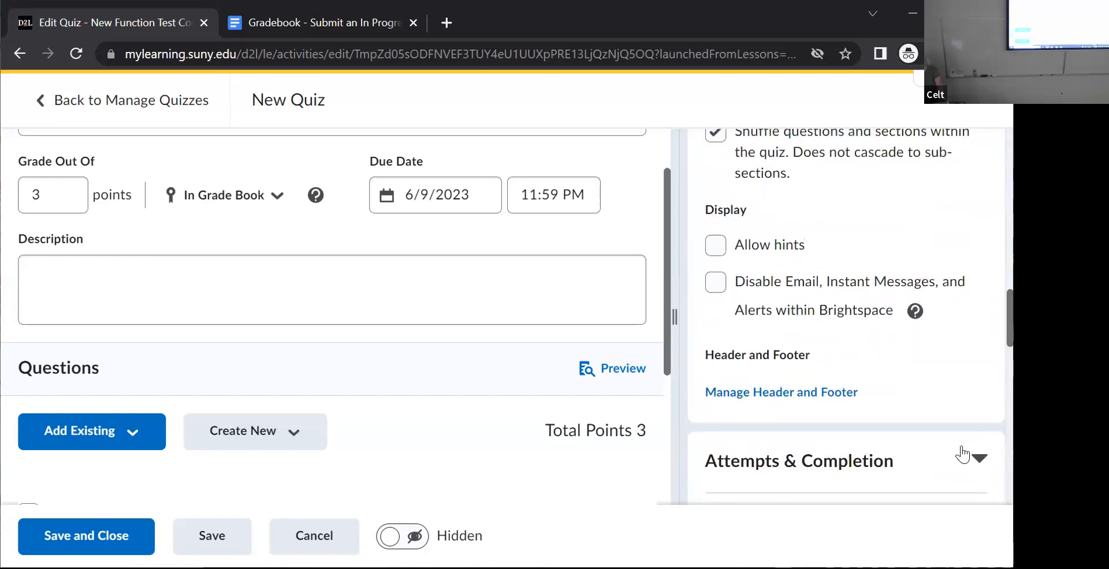
left_click(981, 459)
scroll(971, 300, "up", 7)
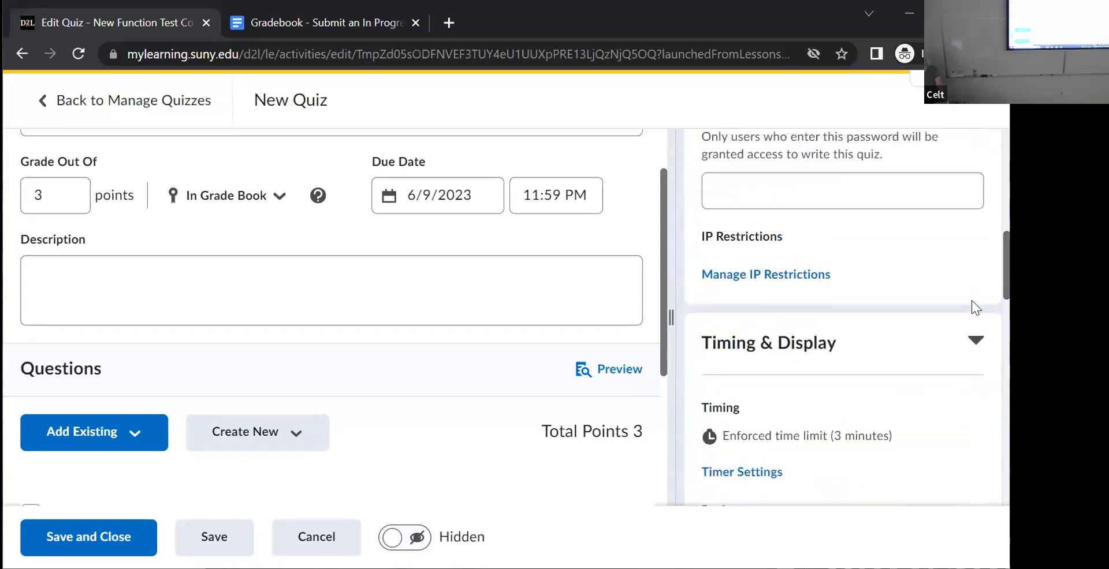
left_click(971, 320)
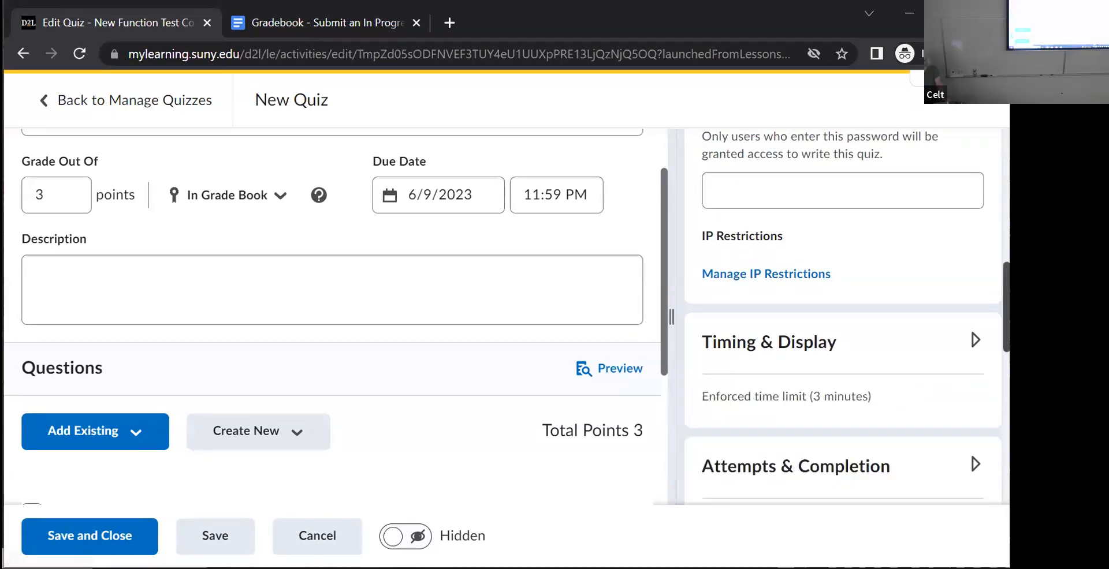
scroll(983, 149, "up", 10)
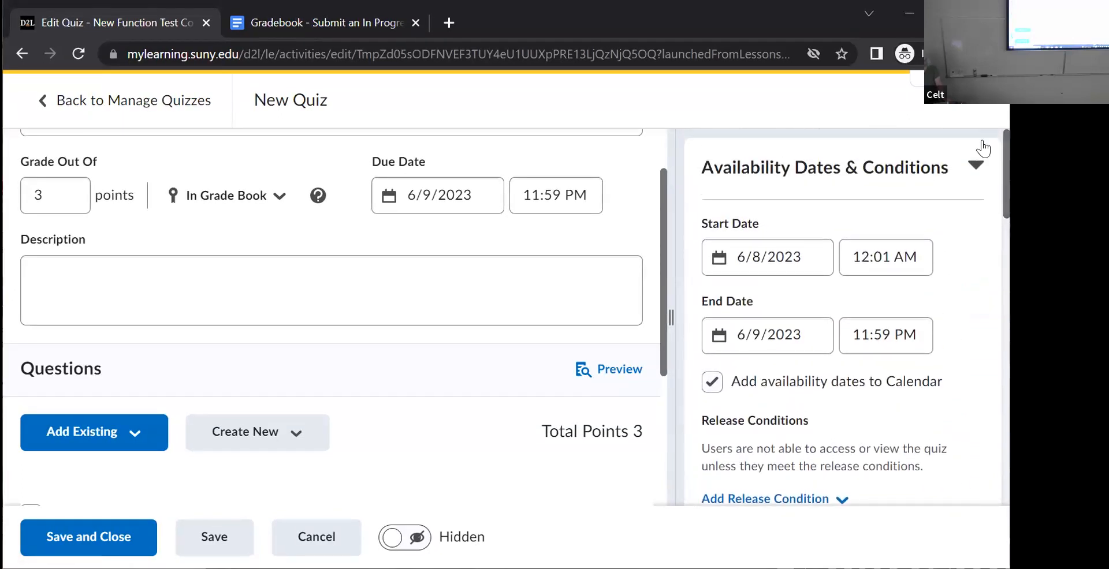
left_click(976, 166)
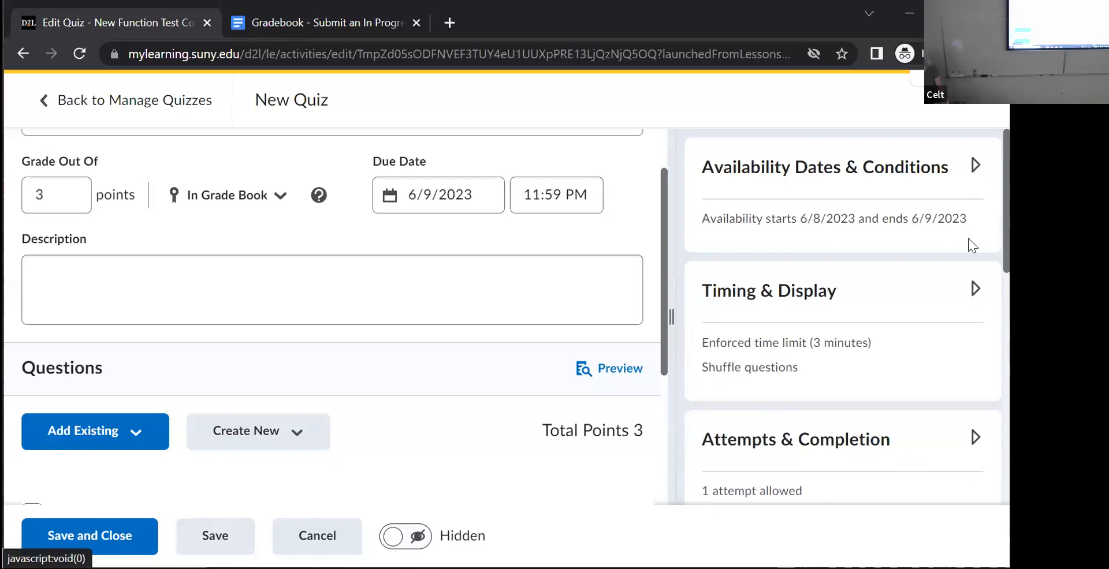
scroll(969, 306, "down", 2)
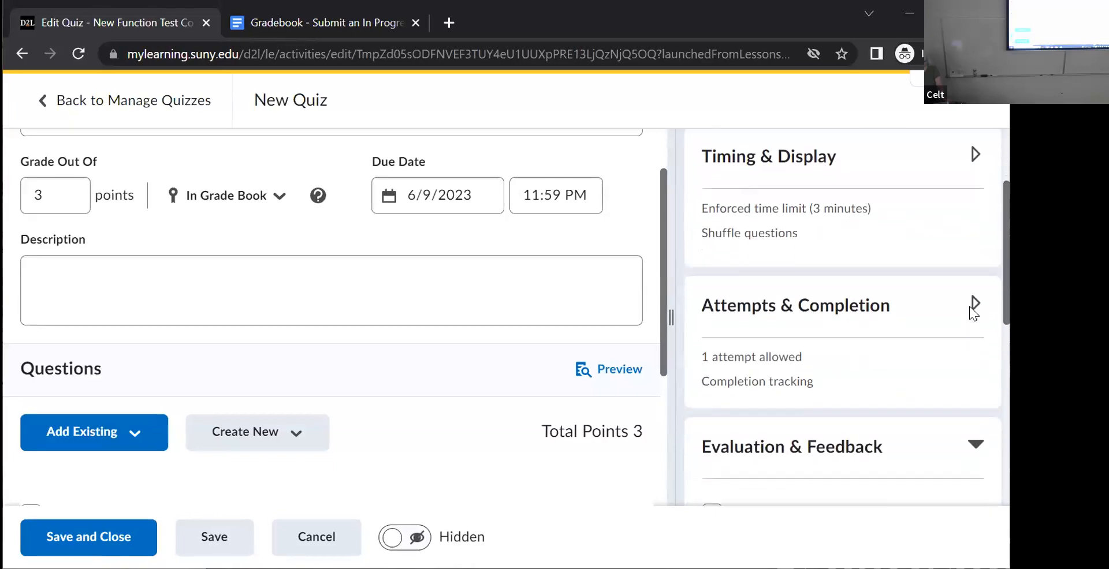
scroll(663, 346, "down", 4)
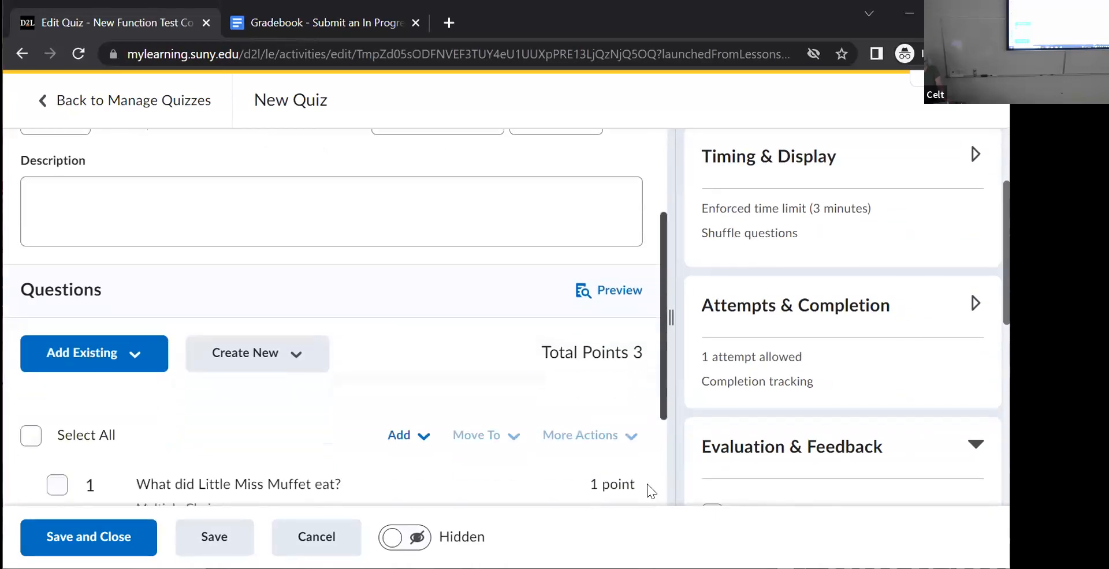
- Start a preview attempt of the quiz with restrictions bypassed and look through all its questions
scroll(637, 405, "up", 4)
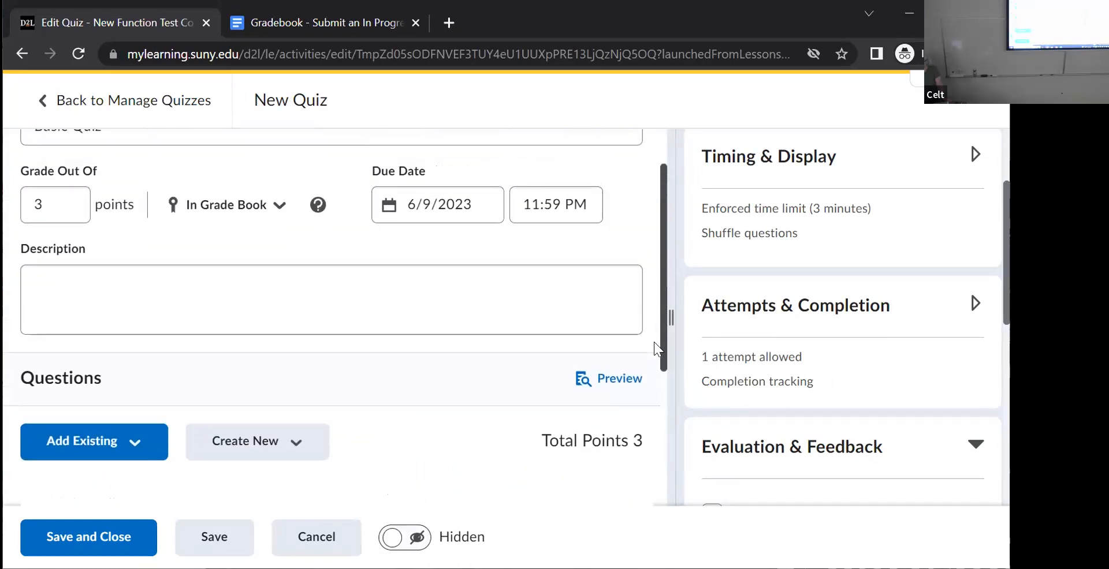
left_click(601, 378)
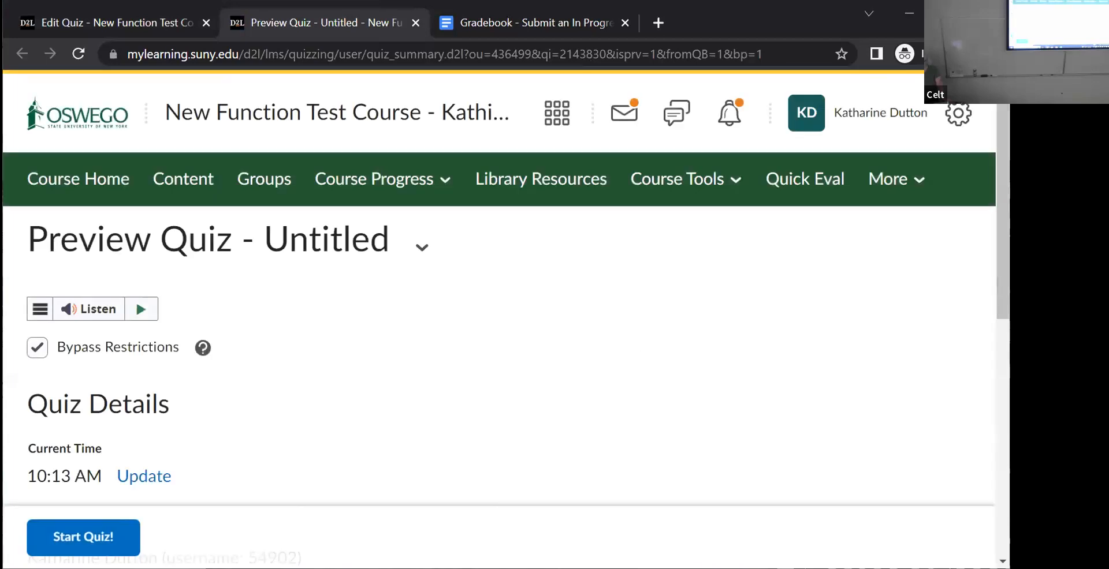
scroll(108, 240, "down", 3)
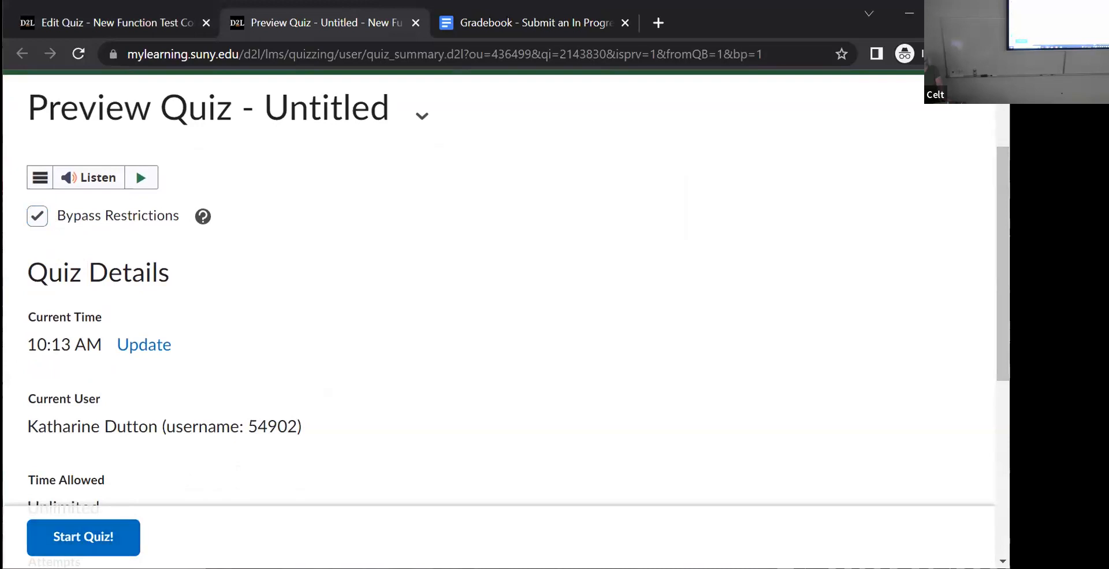
scroll(280, 523, "down", 5)
left_click(78, 542)
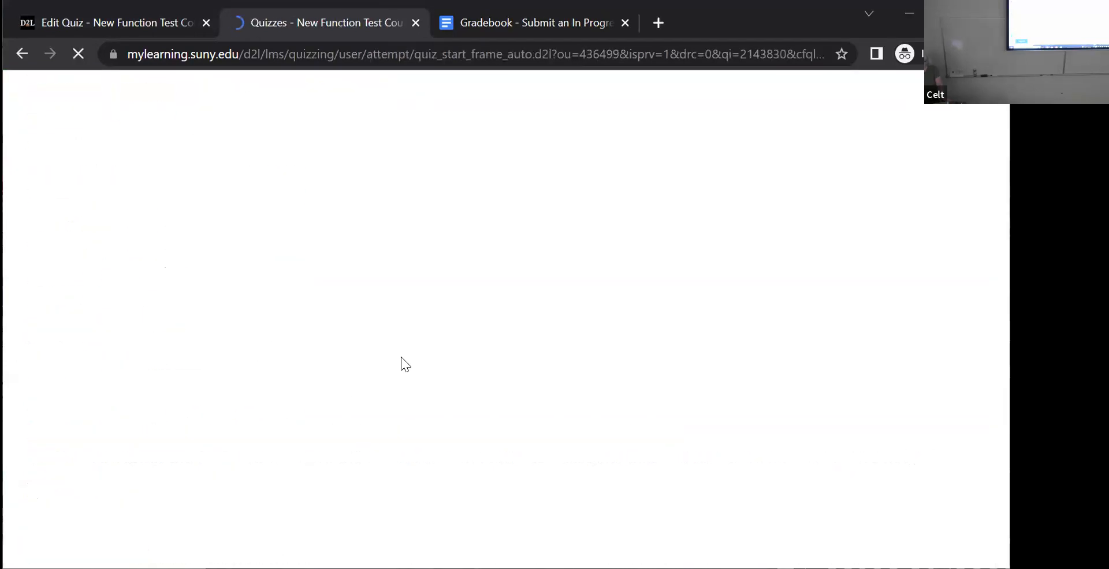
left_click_drag(1003, 260, 952, 104)
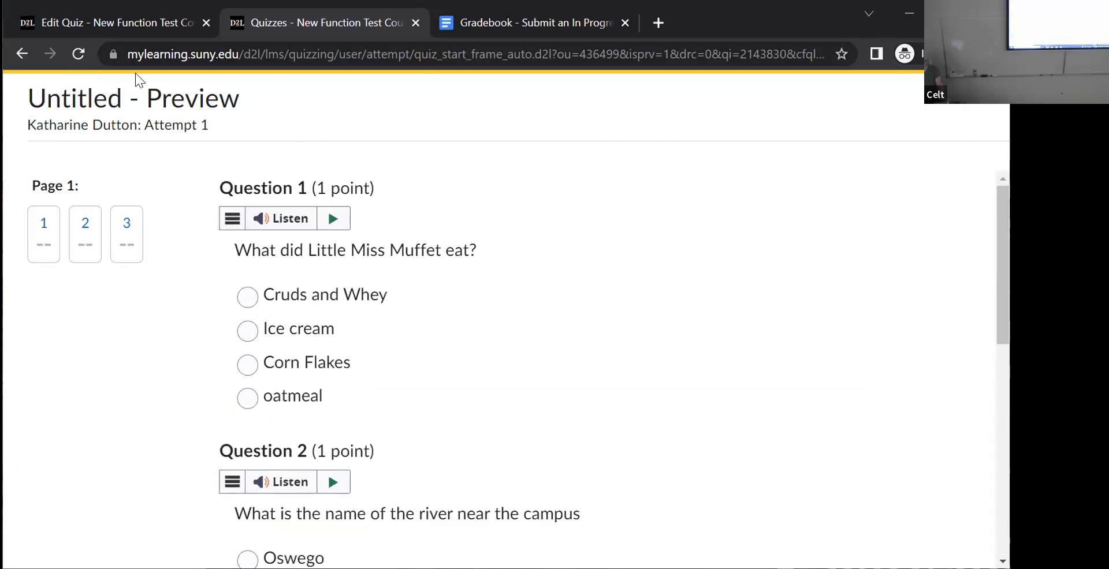
left_click(35, 57)
middle_click(636, 188)
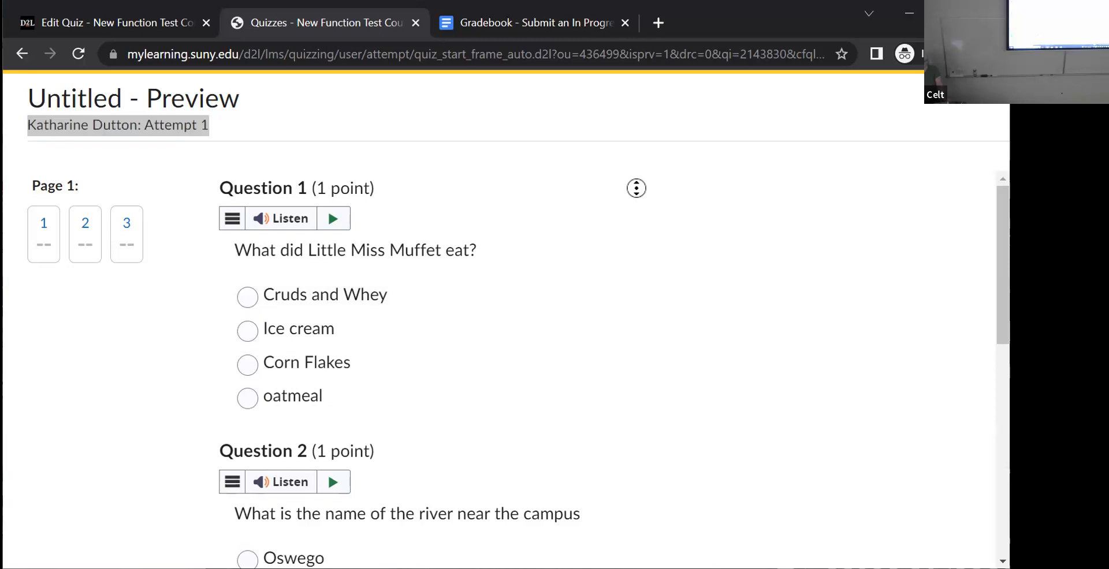
scroll(634, 302, "down", 9)
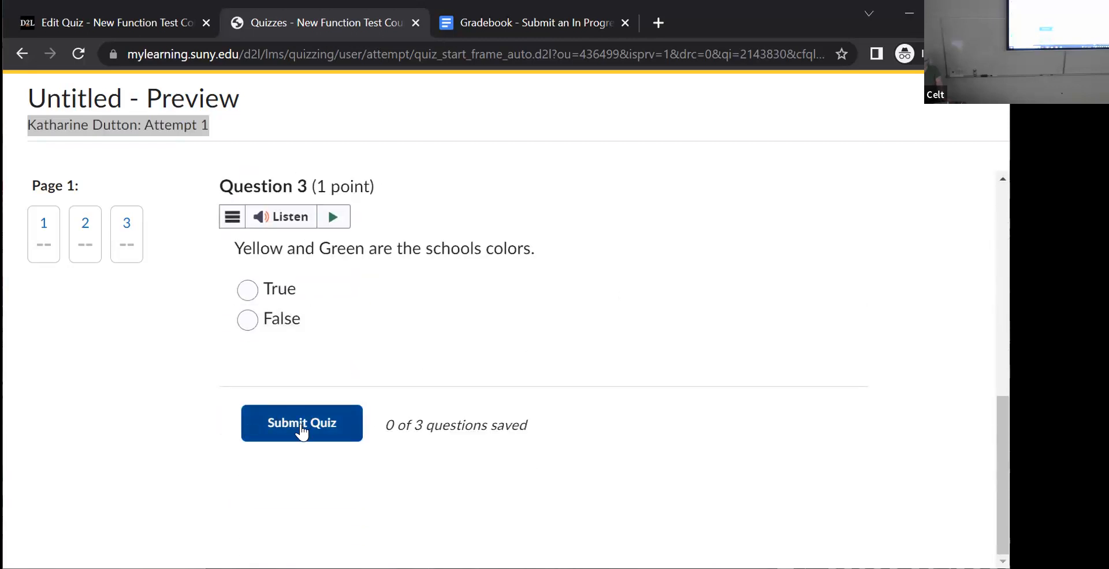
- Submit the preview attempt with all questions unanswered, without allowing it to be graded in the Grade Quiz area
left_click(301, 428)
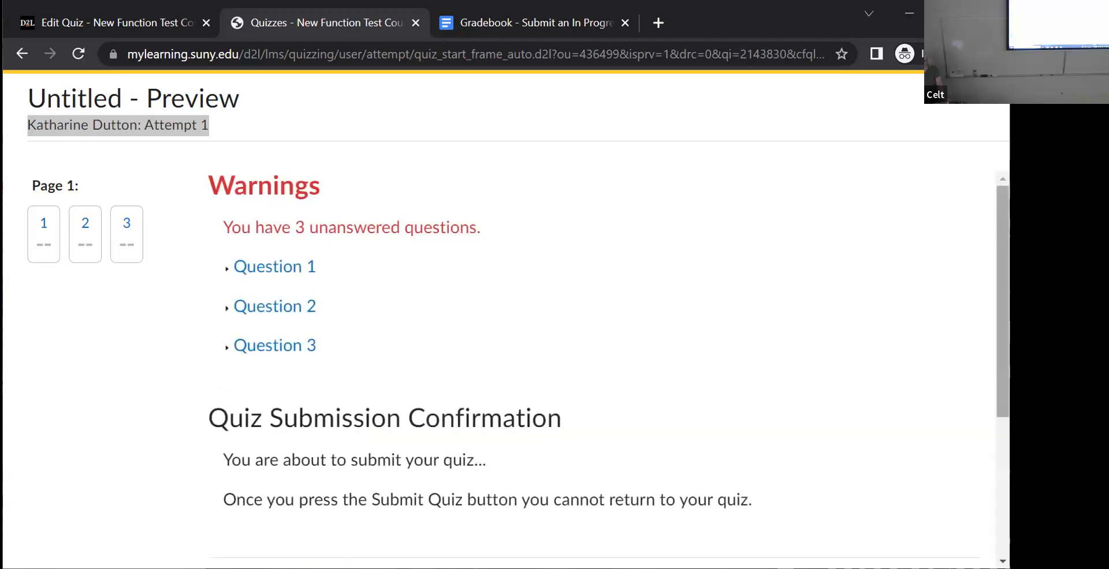
scroll(984, 376, "down", 4)
left_click(265, 423)
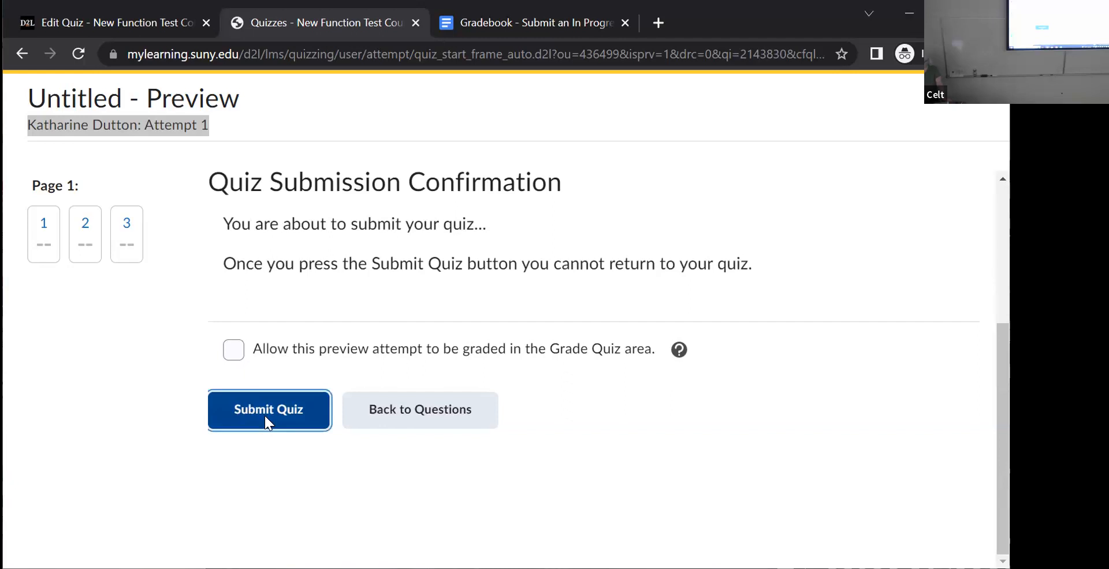
left_click(82, 490)
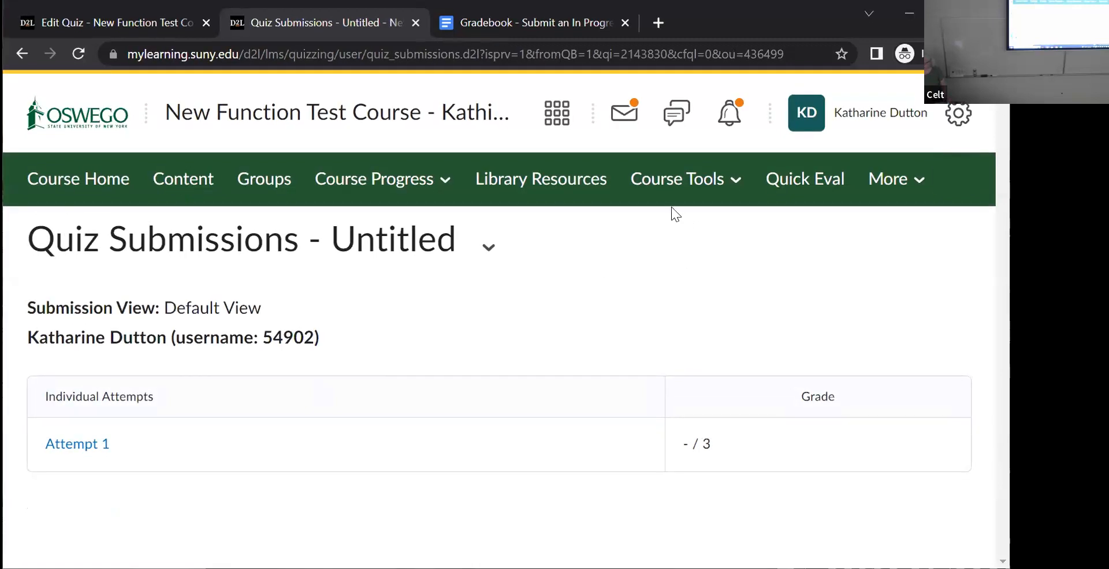
- Go to the course's quiz management page and look through the current quizzes
left_click(650, 185)
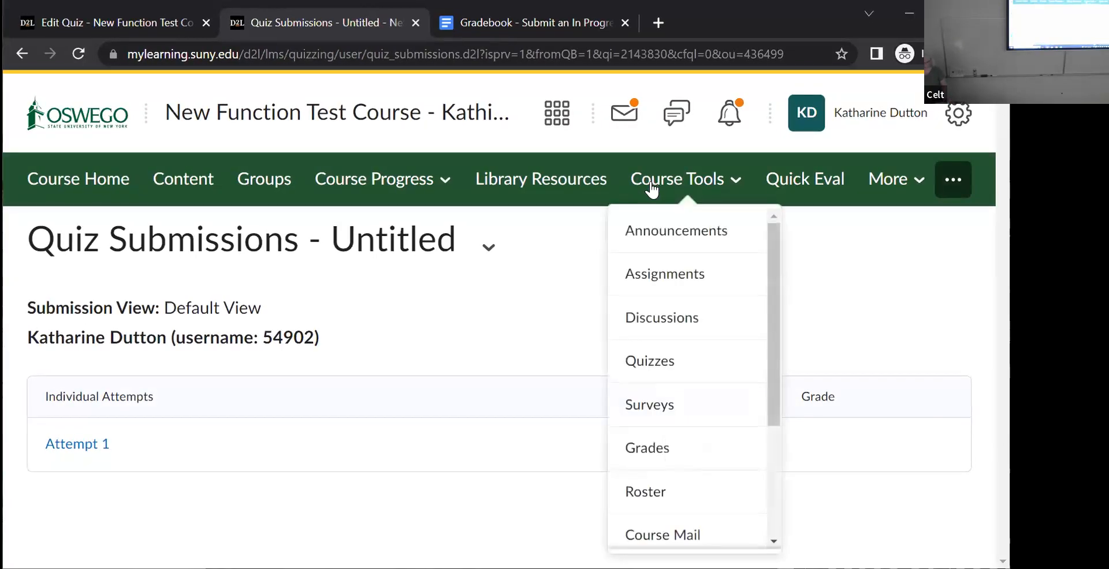
left_click(649, 358)
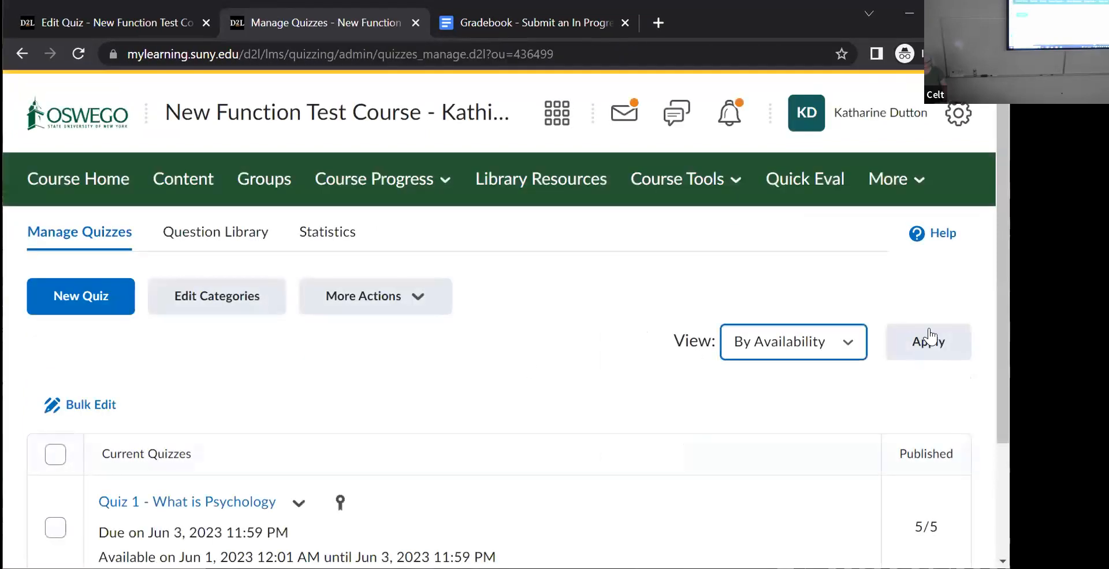
scroll(985, 314, "down", 2)
scroll(488, 449, "down", 1)
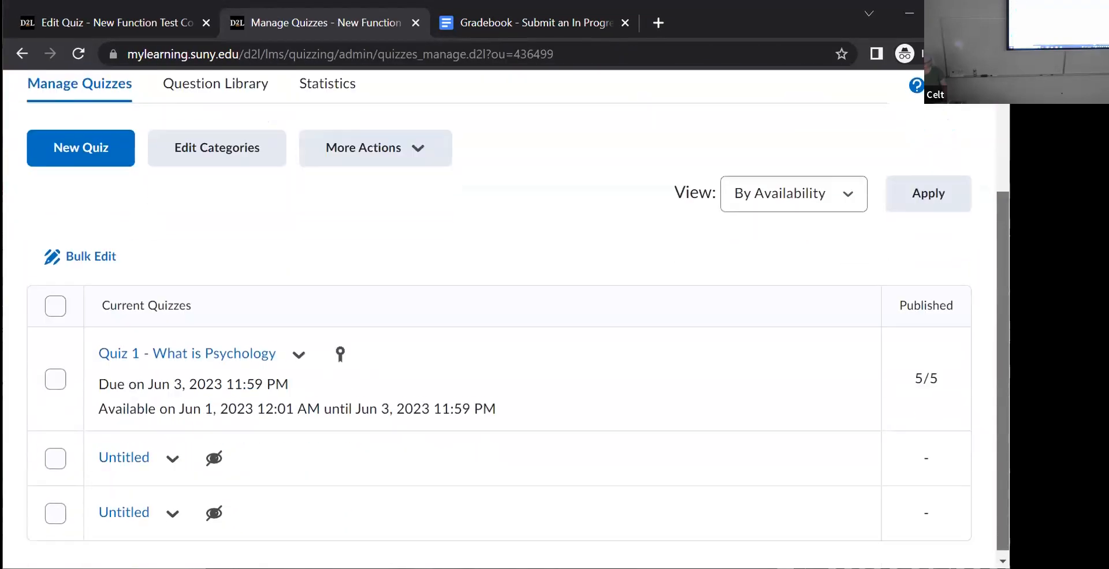
- Open the first Untitled quiz for editing, inspect its details, and return to the list of quizzes
left_click(172, 453)
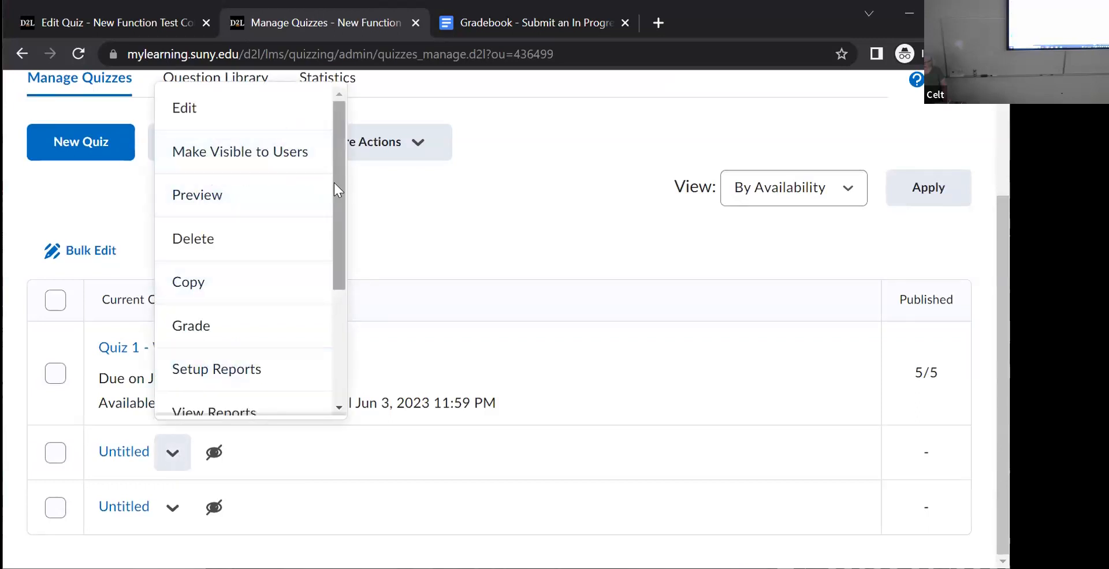
left_click(177, 103)
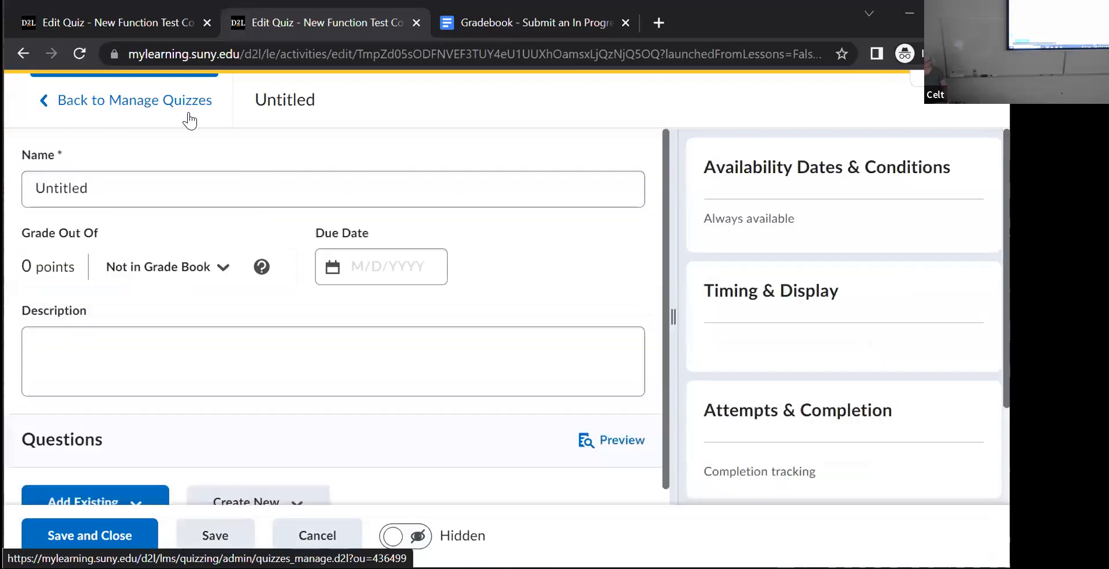
double_click(659, 296)
left_click_drag(665, 307, 658, 496)
scroll(645, 329, "up", 4)
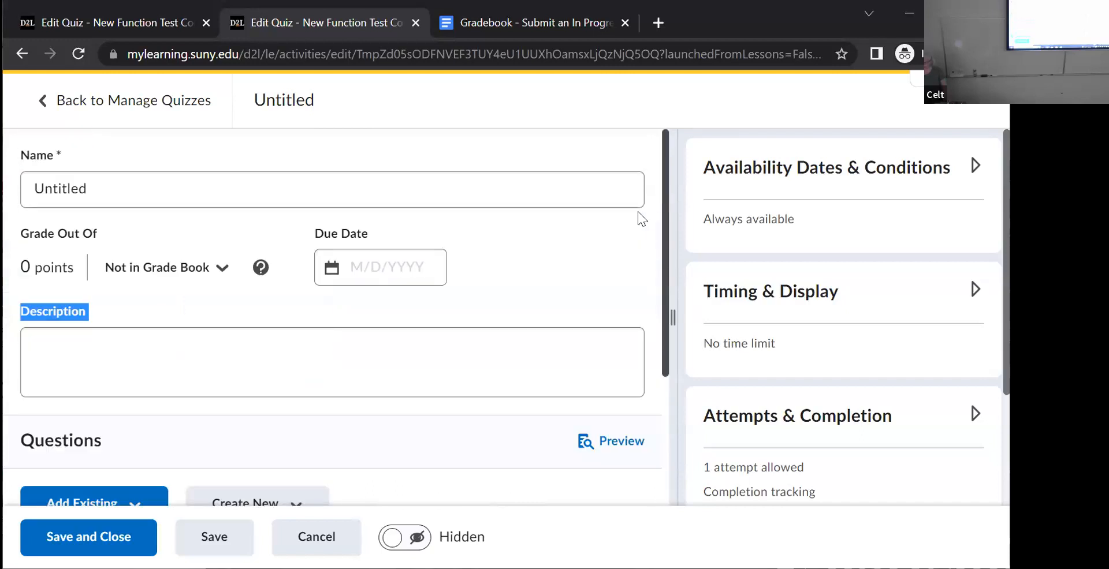
left_click(40, 102)
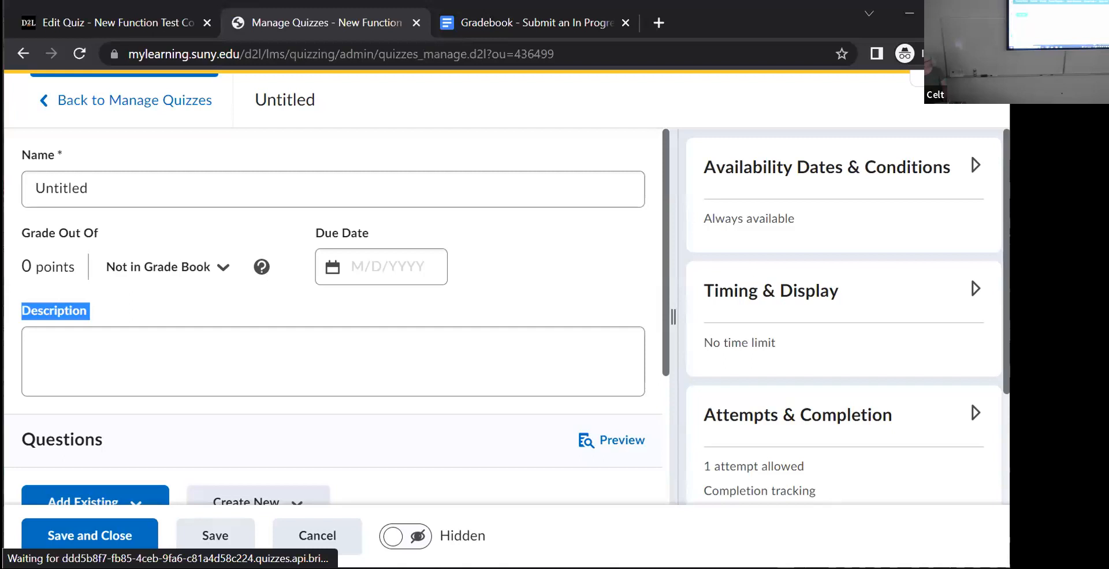
- Open the second Untitled quiz in the list for editing
scroll(502, 317, "down", 3)
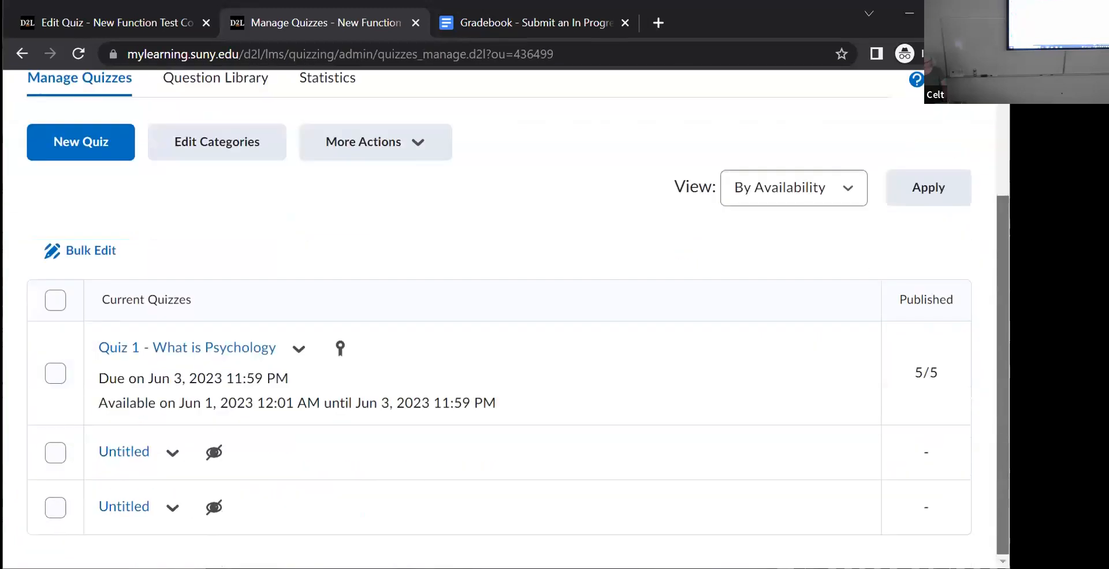
left_click(170, 509)
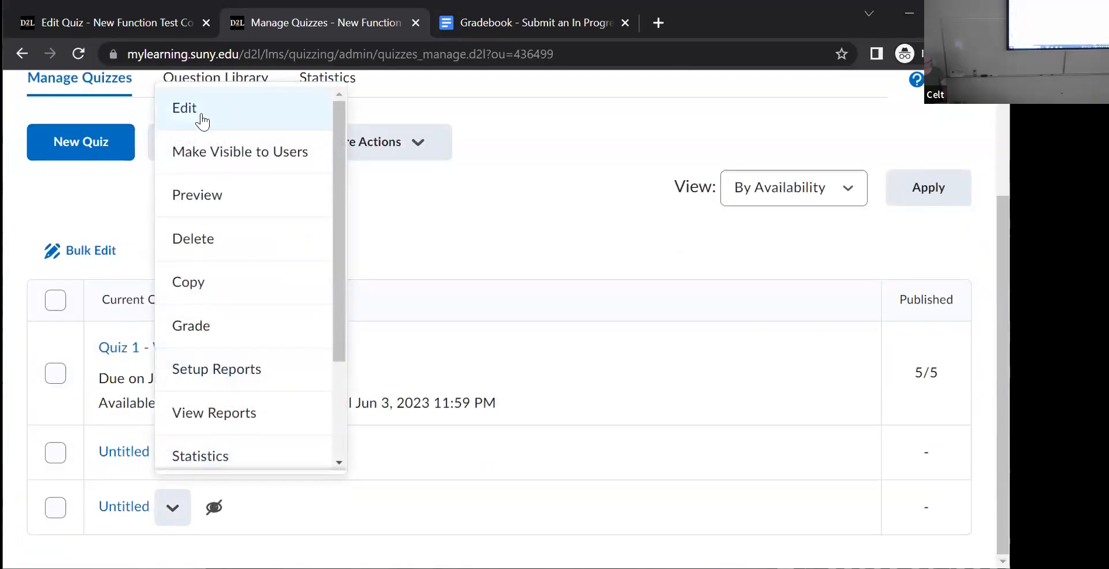
left_click(191, 113)
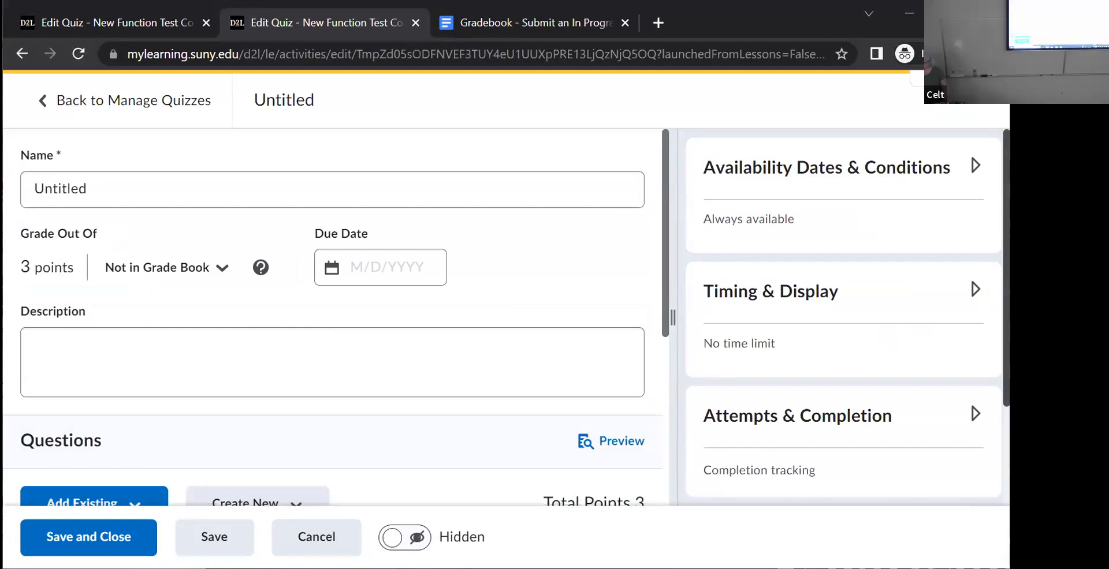
- Check the questions of the Untitled quiz, rename it "Basic Quiz", and save and close it
scroll(981, 300, "down", 2)
left_click_drag(662, 279, 663, 468)
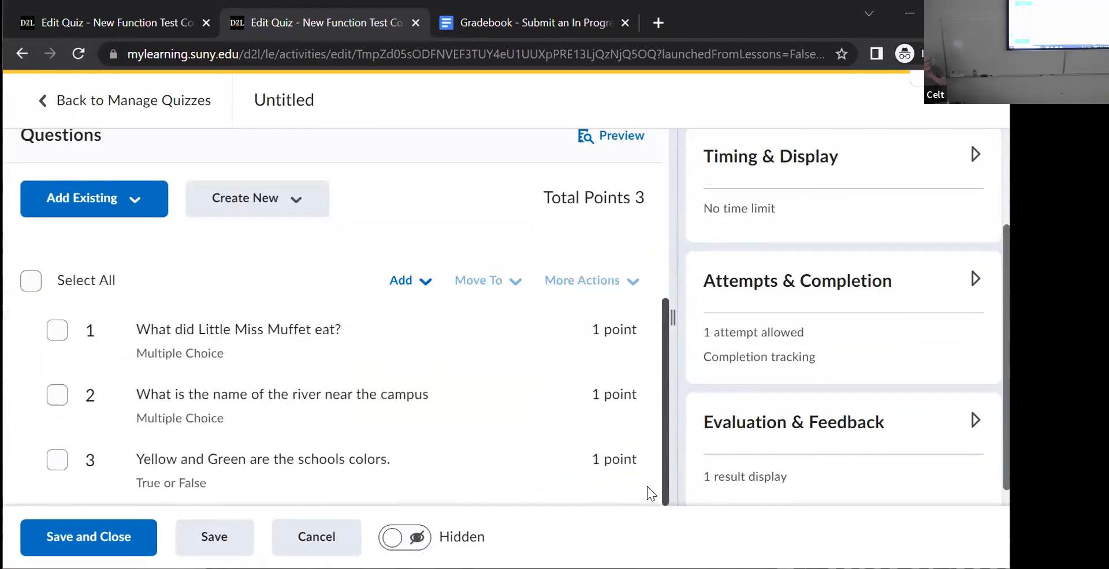
scroll(638, 481, "up", 5)
left_click(92, 188)
double_click(91, 189)
type("B")
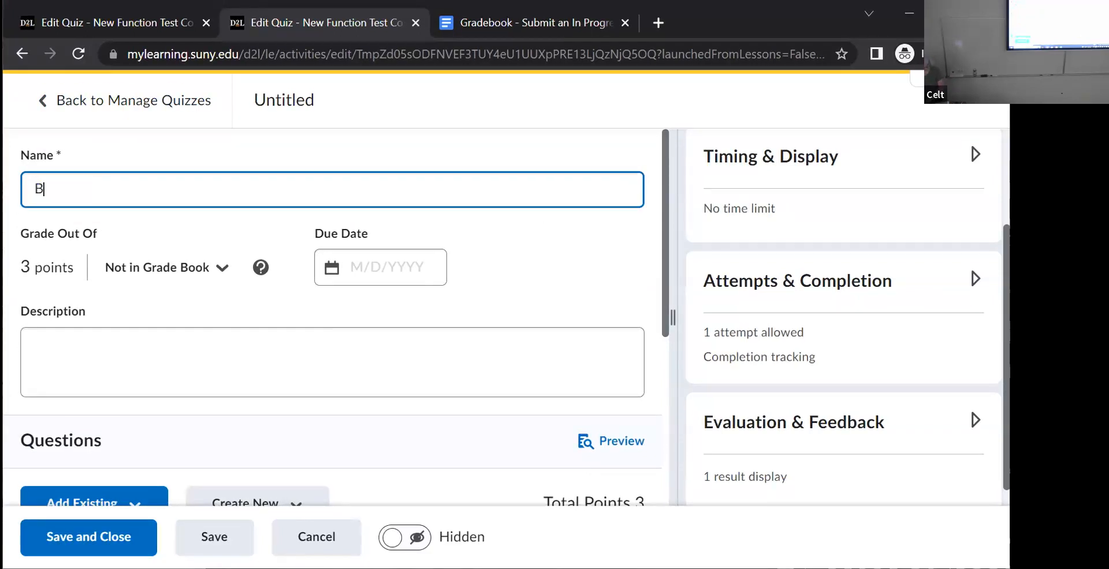
type("asc")
key("BackSpace")
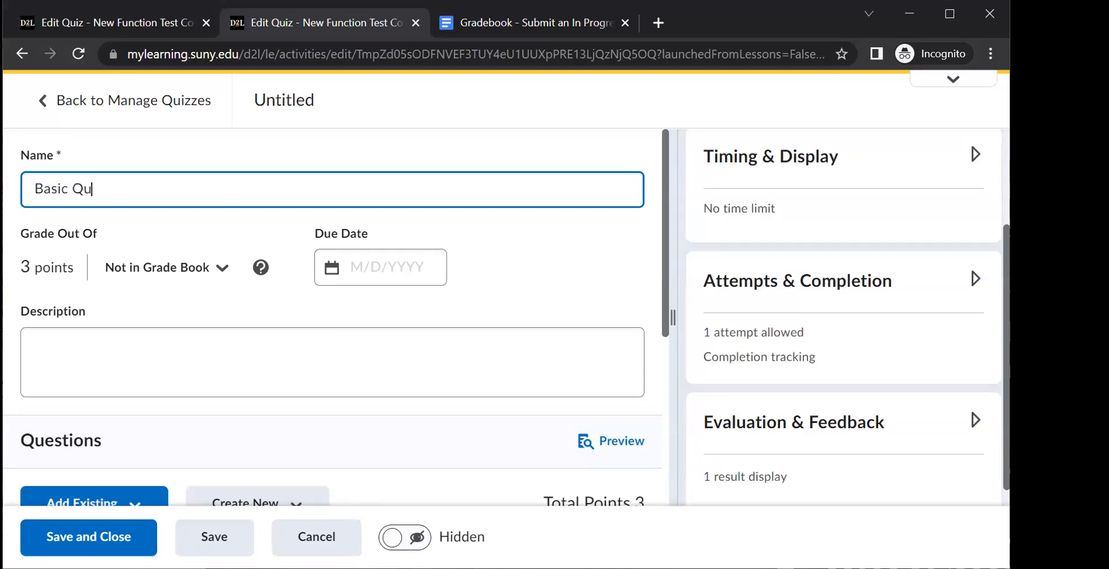
left_click(85, 541)
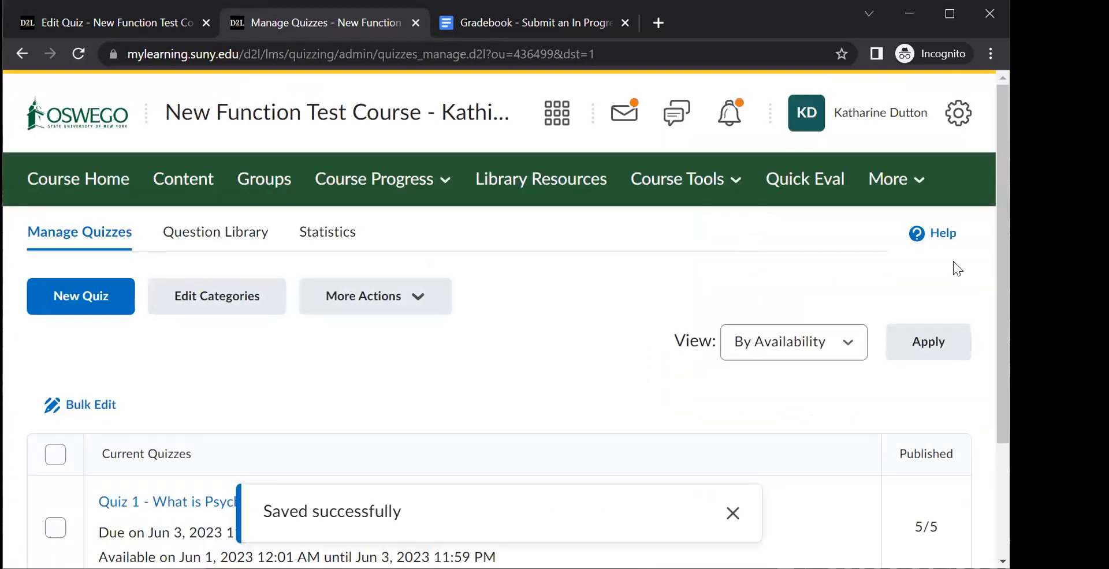
- Delete the remaining Untitled quiz from the current quizzes and confirm the deletion
scroll(981, 358, "down", 3)
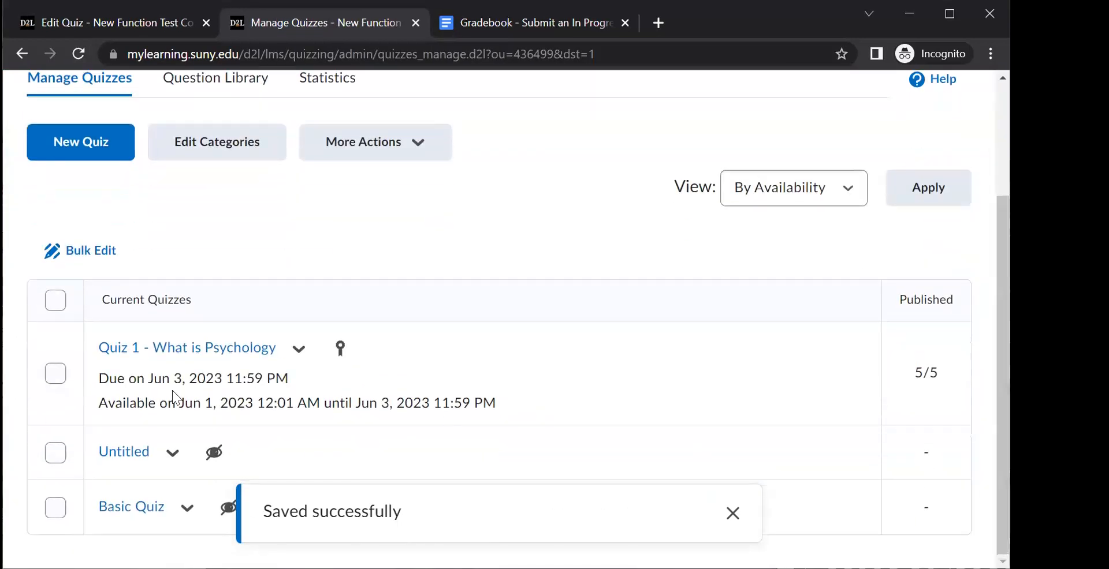
left_click(172, 453)
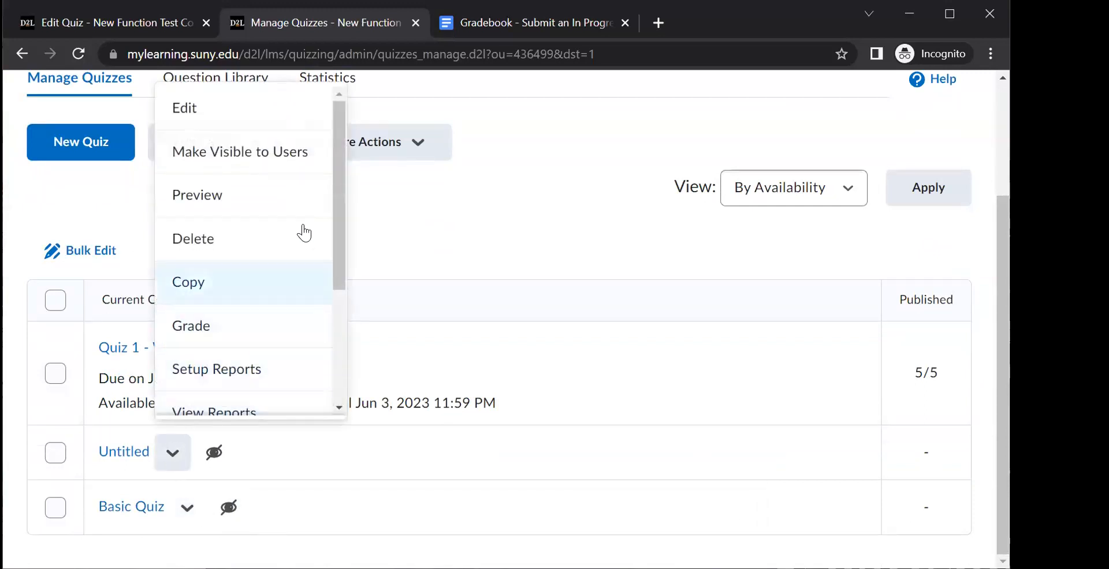
scroll(317, 378, "down", 5)
scroll(306, 231, "up", 5)
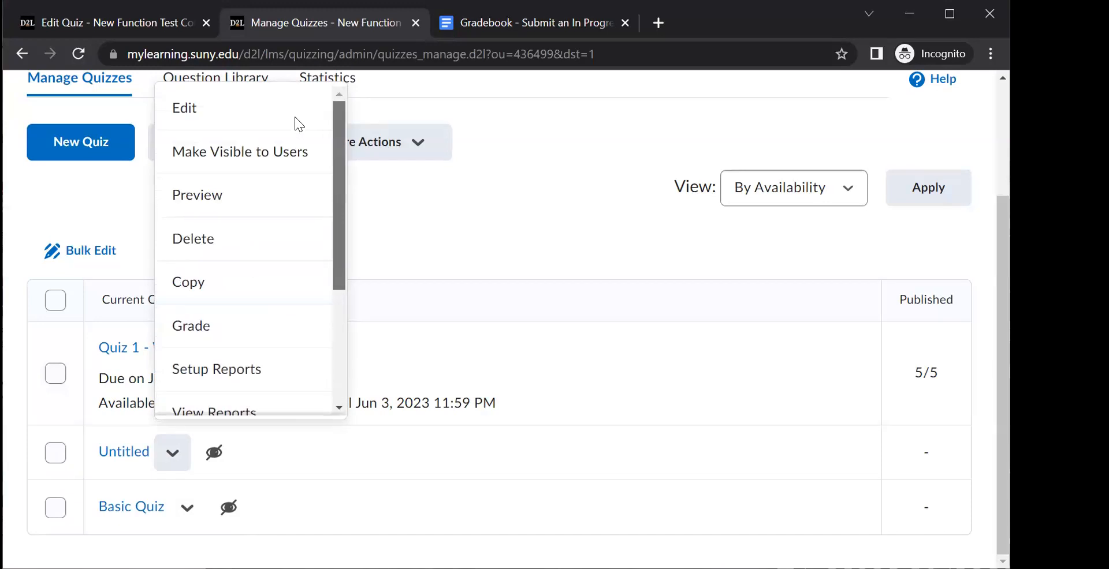
left_click(251, 236)
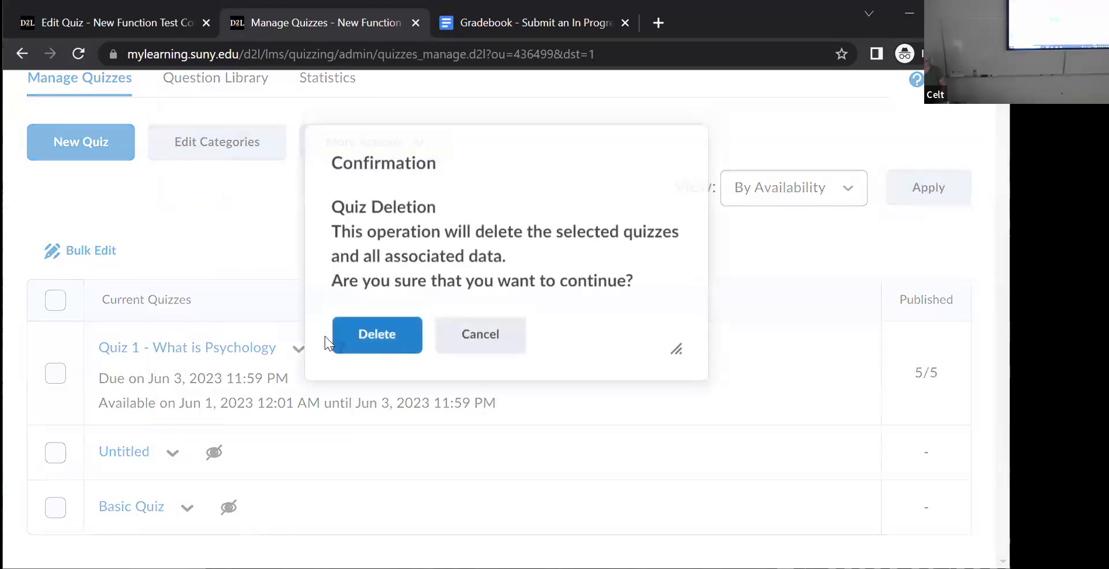
left_click(376, 352)
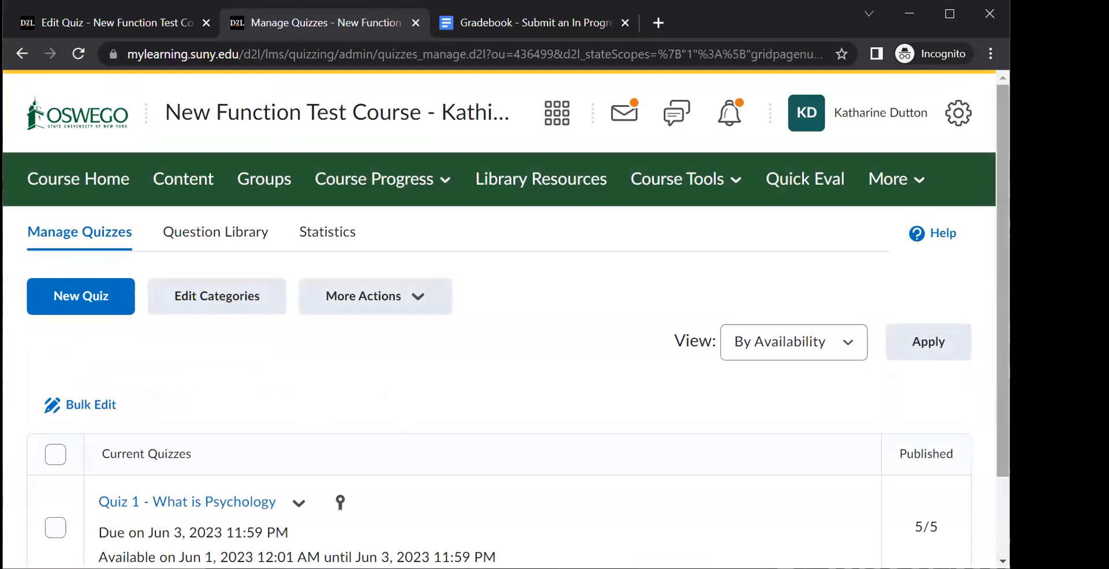
- Open Basic Quiz for editing and look over its settings sections
scroll(981, 323, "down", 2)
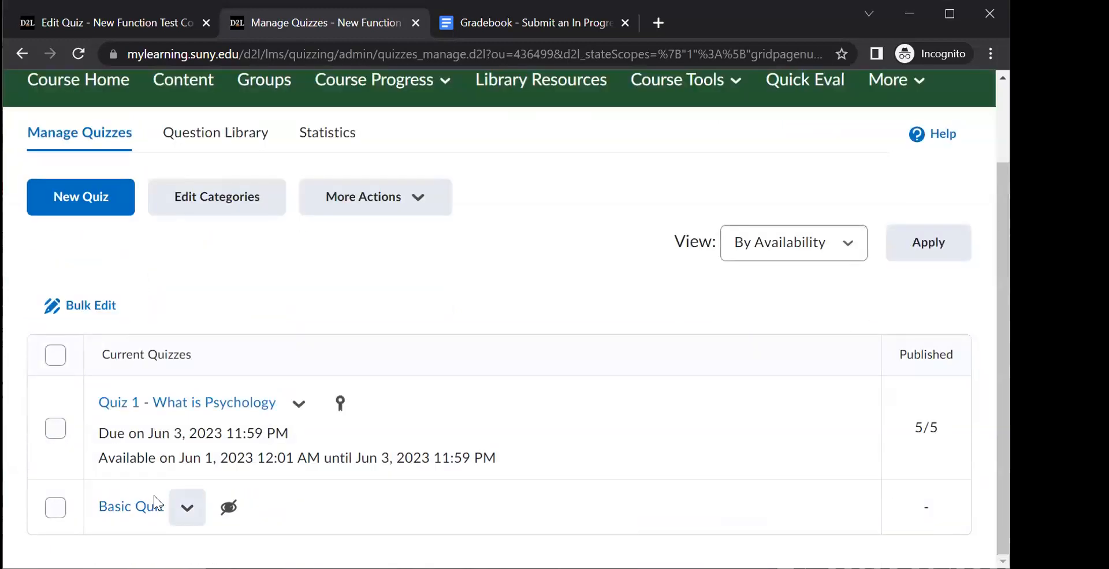
left_click(186, 506)
left_click(205, 125)
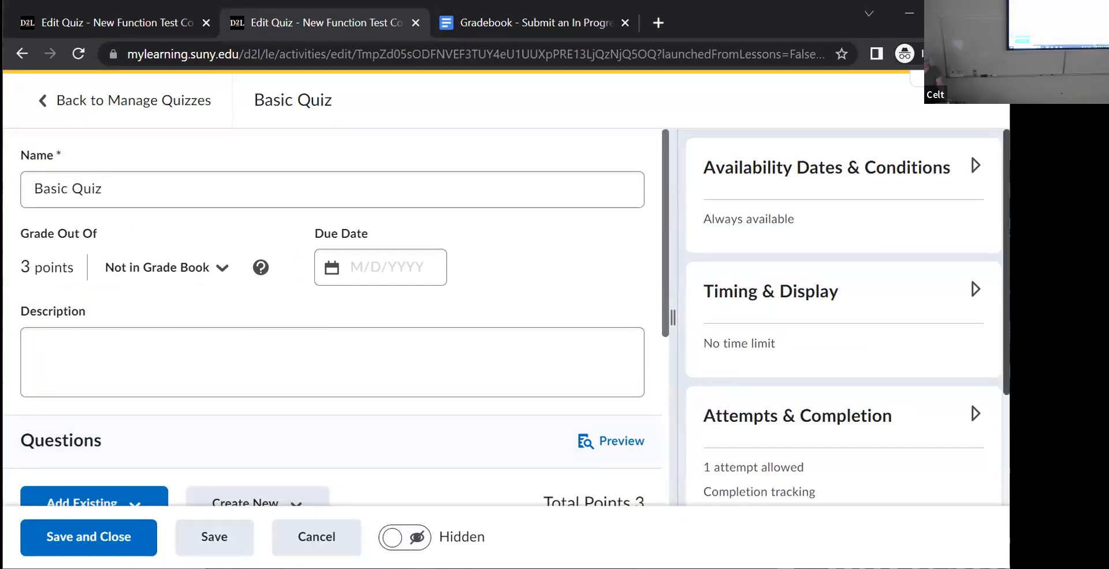
scroll(994, 476, "down", 3)
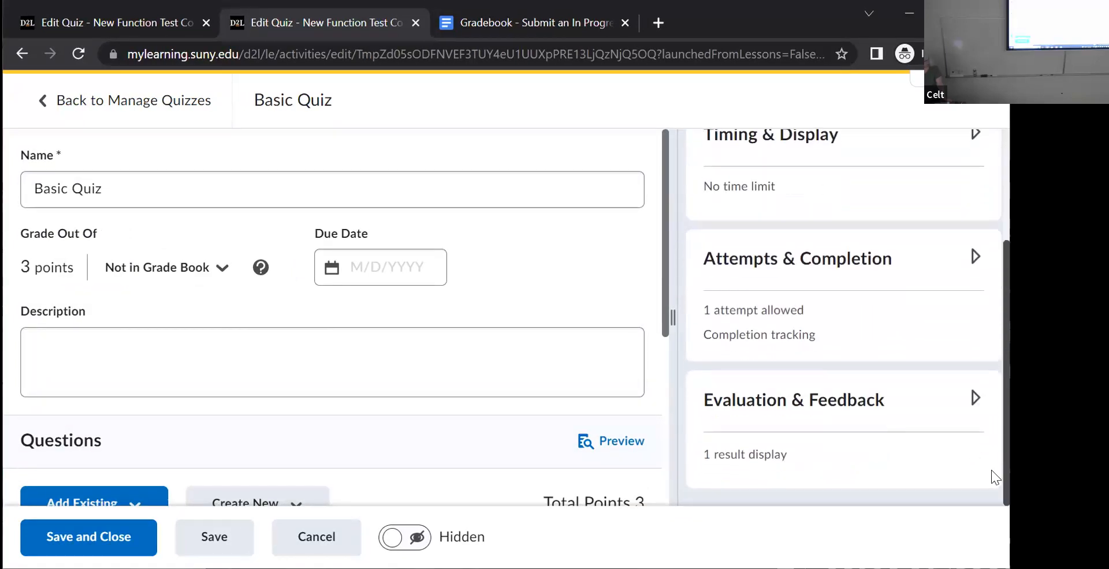
scroll(960, 142, "up", 3)
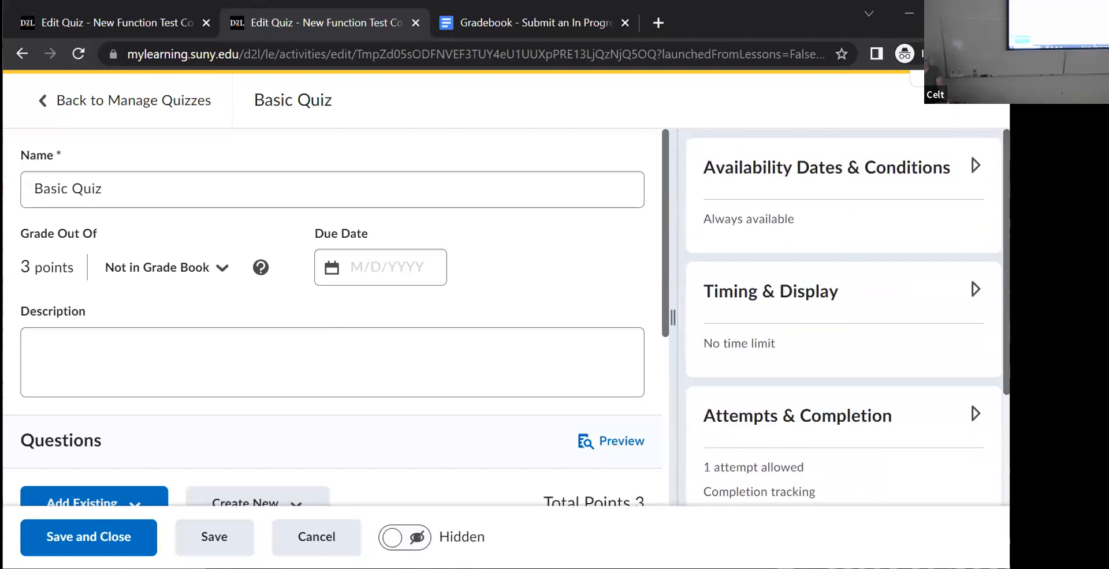
- Set the quiz's availability start date to 6/8/2023
left_click(955, 186)
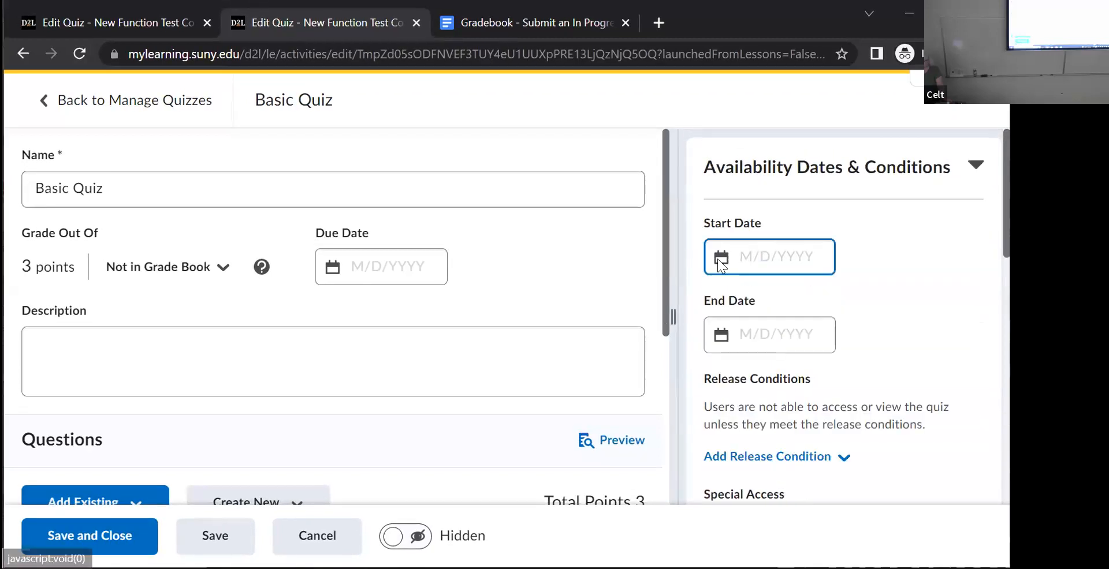
left_click(718, 259)
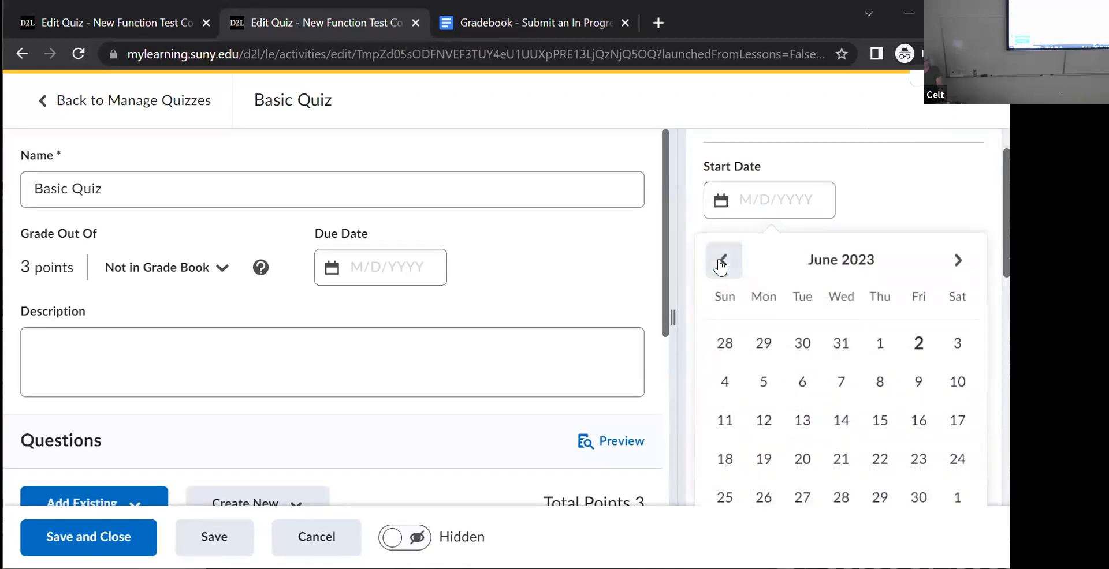
left_click(879, 383)
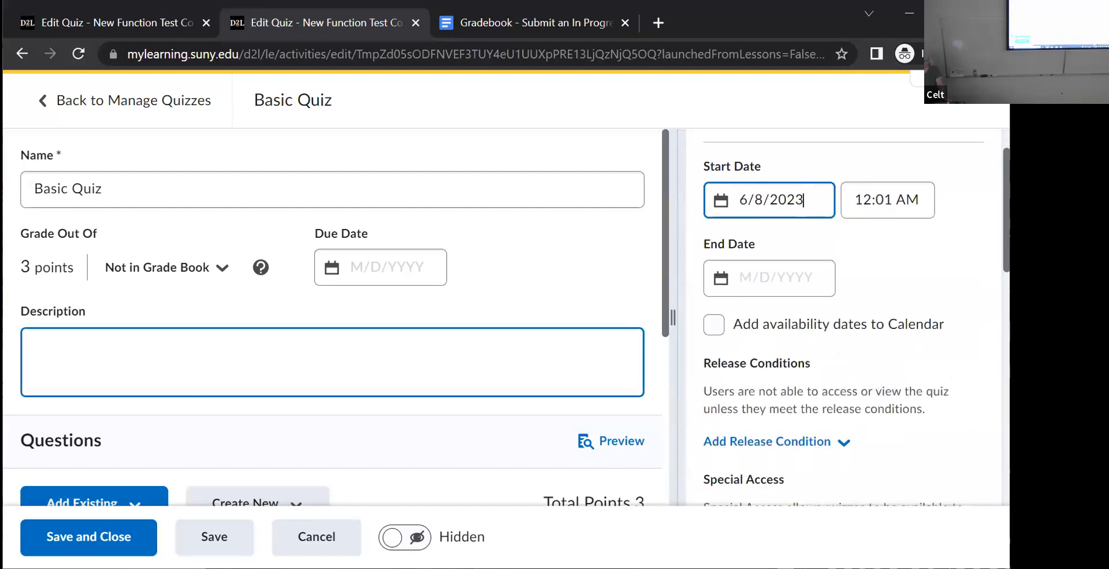
- Add Basic Quiz to the grade book and set its due date to 6/9/2023
left_click(224, 275)
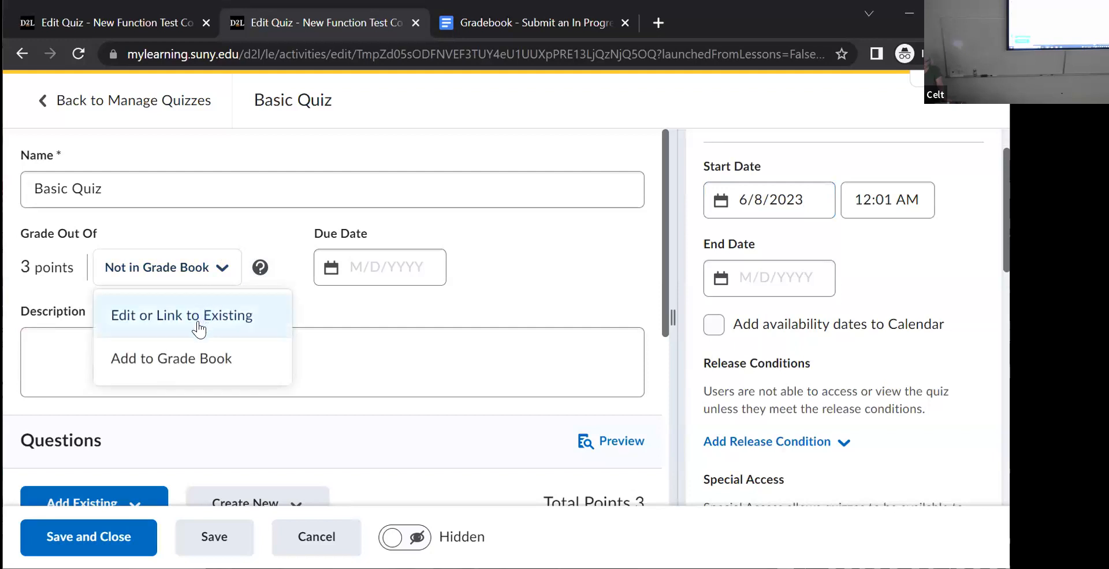
left_click(168, 360)
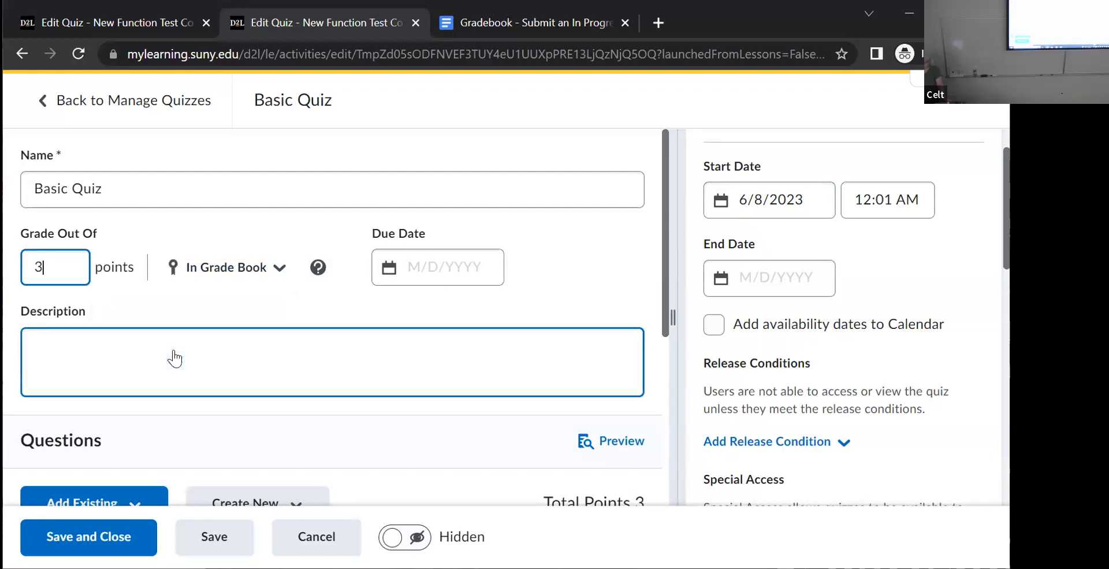
left_click(453, 275)
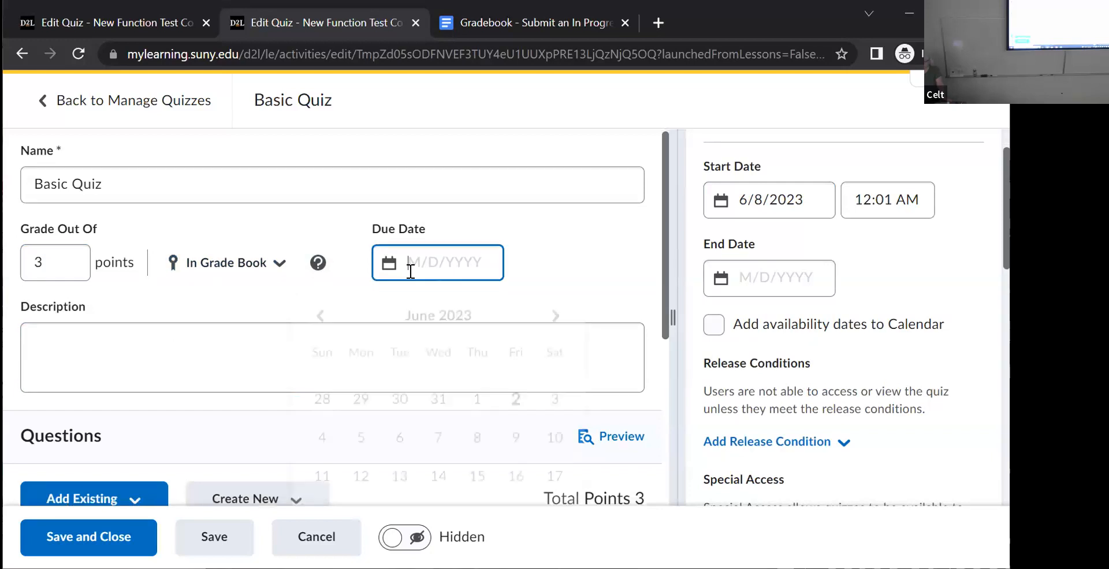
left_click(516, 391)
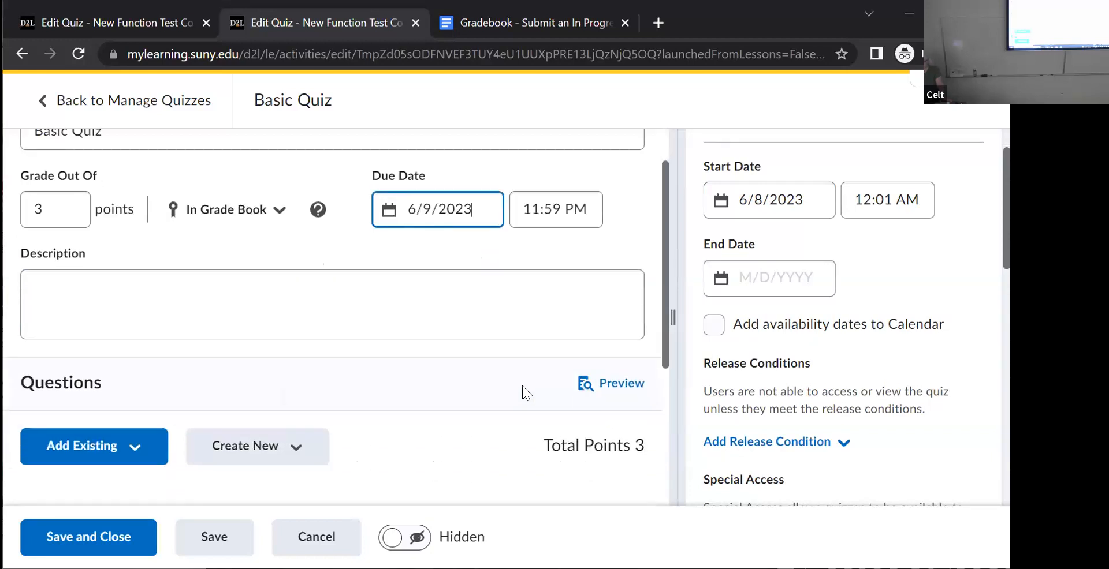
- Set the availability end date to 6/9/2023 and add the availability dates to the calendar
left_click(723, 278)
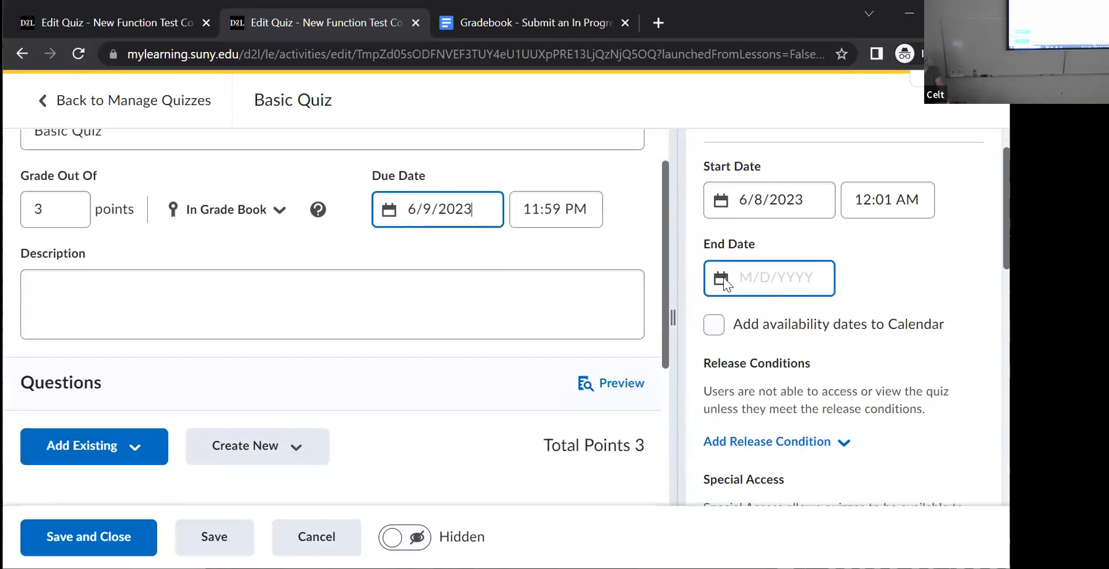
left_click(922, 404)
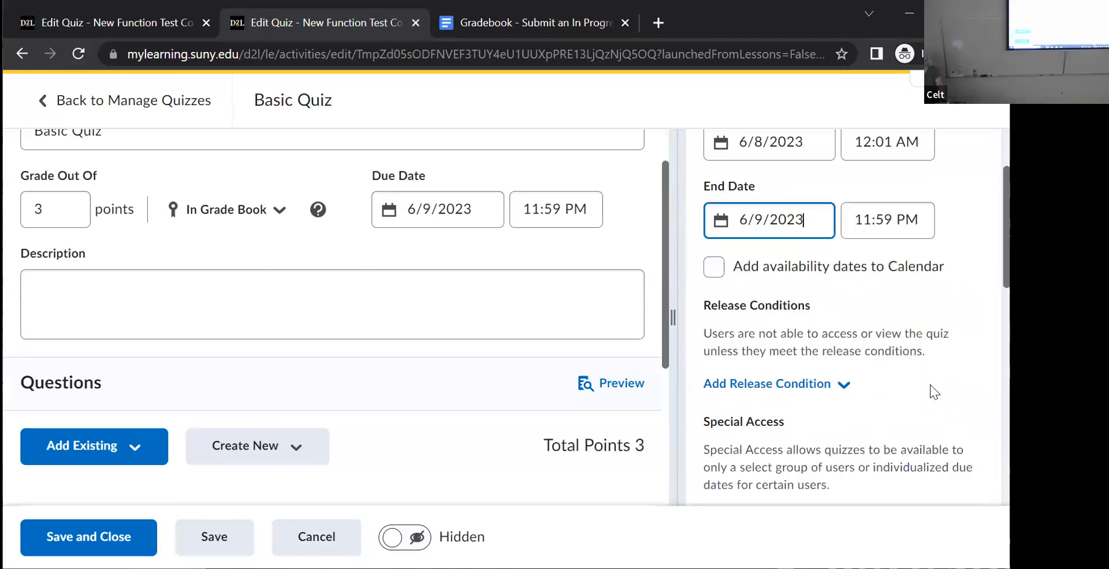
left_click(714, 269)
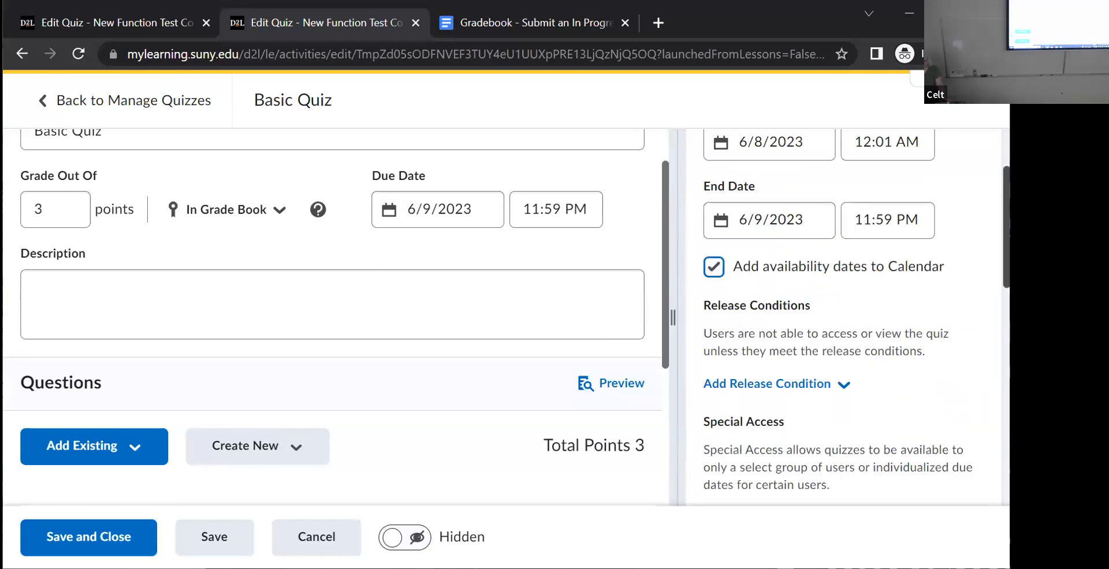
- Set an enforced time limit of 3 minutes with a 0-minute grace period, preventing the student from making further changes once time is exceeded
scroll(843, 317, "down", 10)
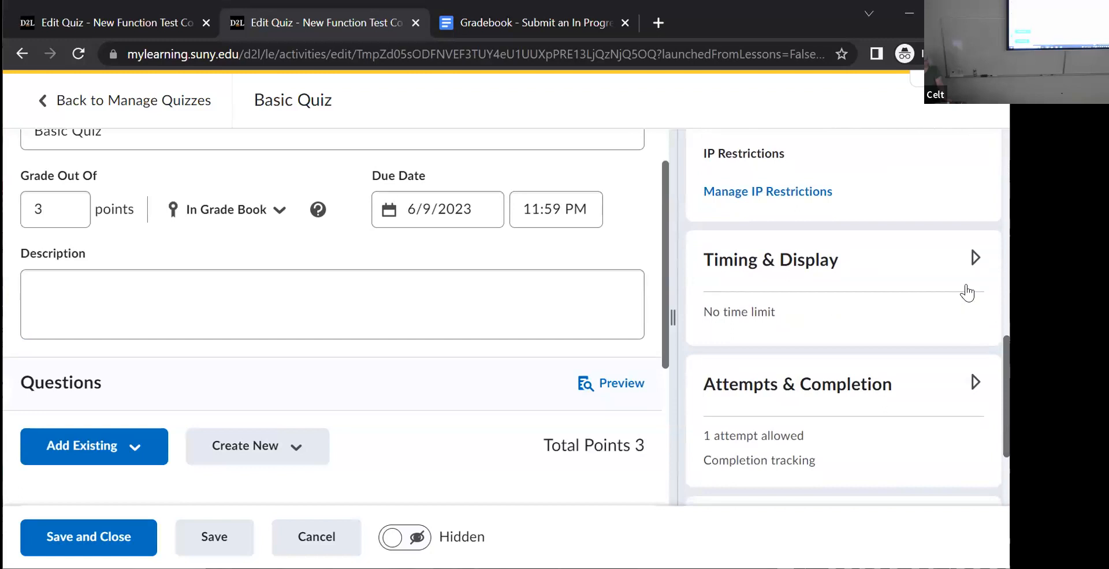
left_click(973, 265)
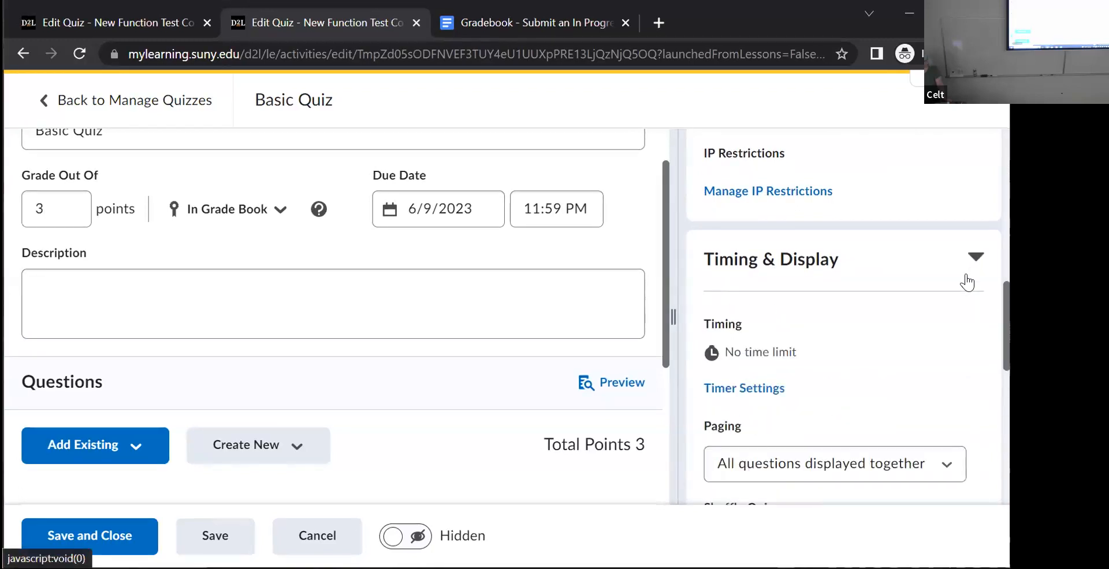
left_click(753, 388)
left_click(494, 170)
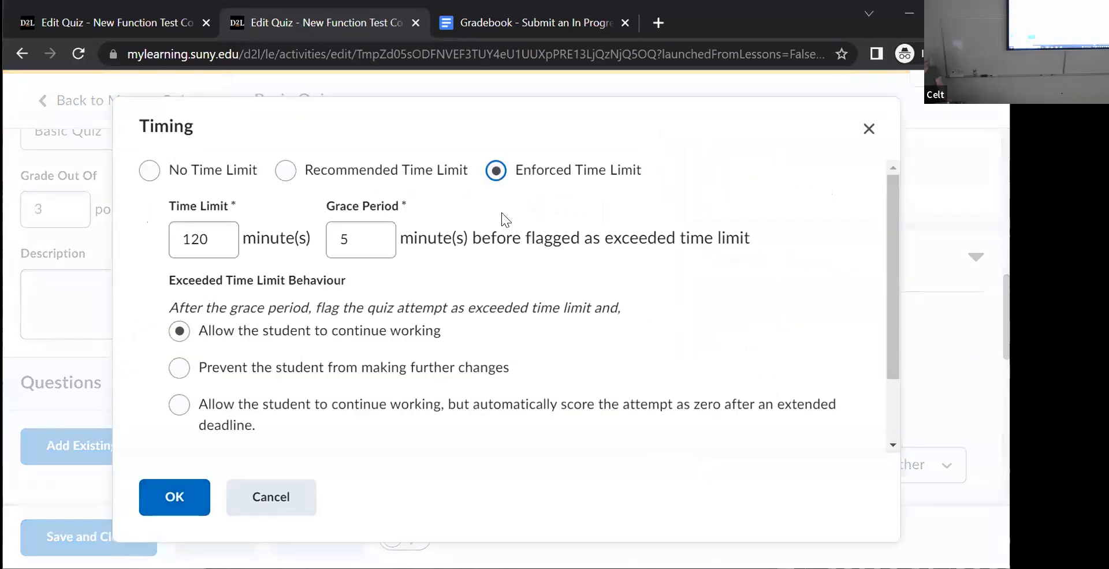
left_click_drag(218, 240, 78, 240)
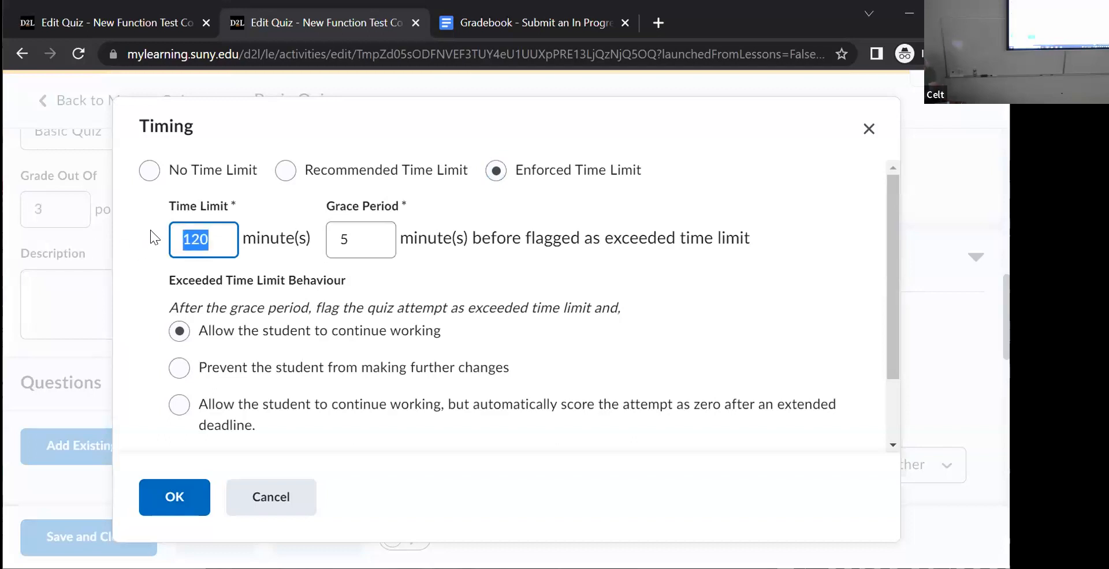
type("3")
double_click(362, 239)
type("0")
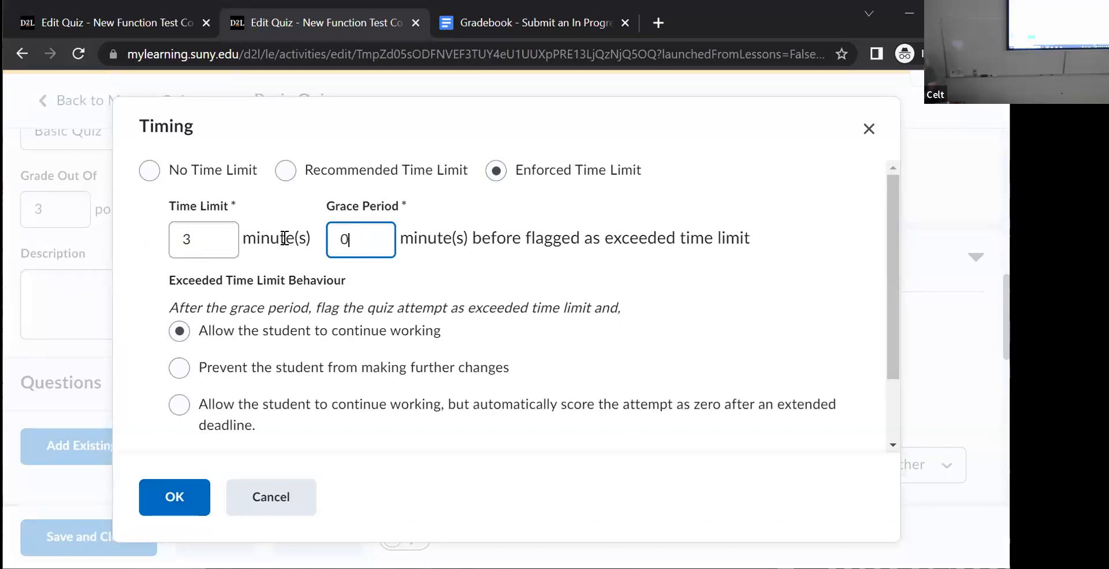
left_click(179, 368)
left_click(168, 494)
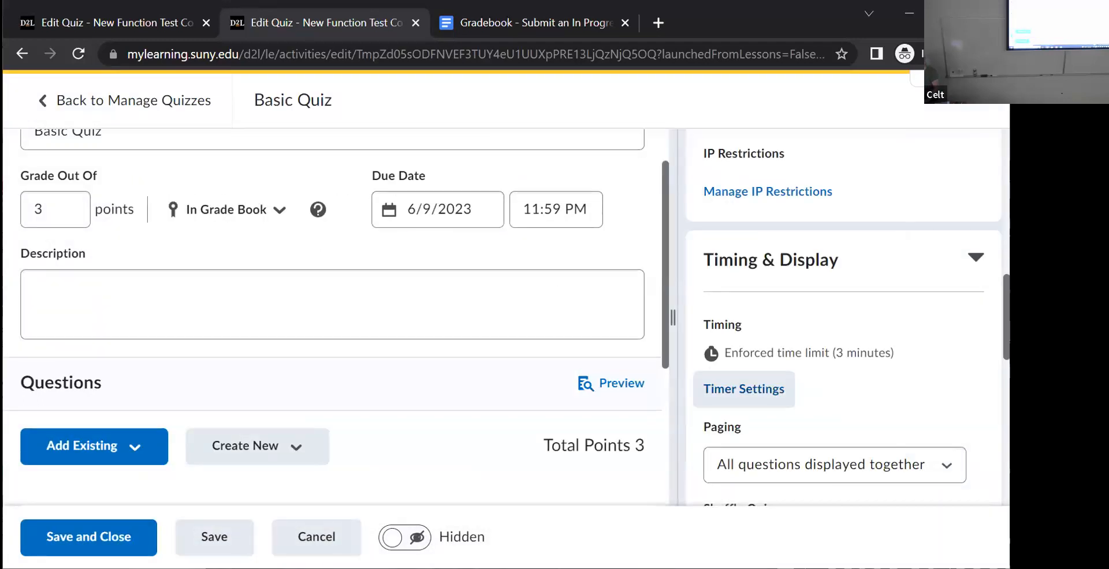
- Enable auto-publishing of attempt results immediately upon completion in the quiz's evaluation and feedback settings
scroll(991, 383, "down", 8)
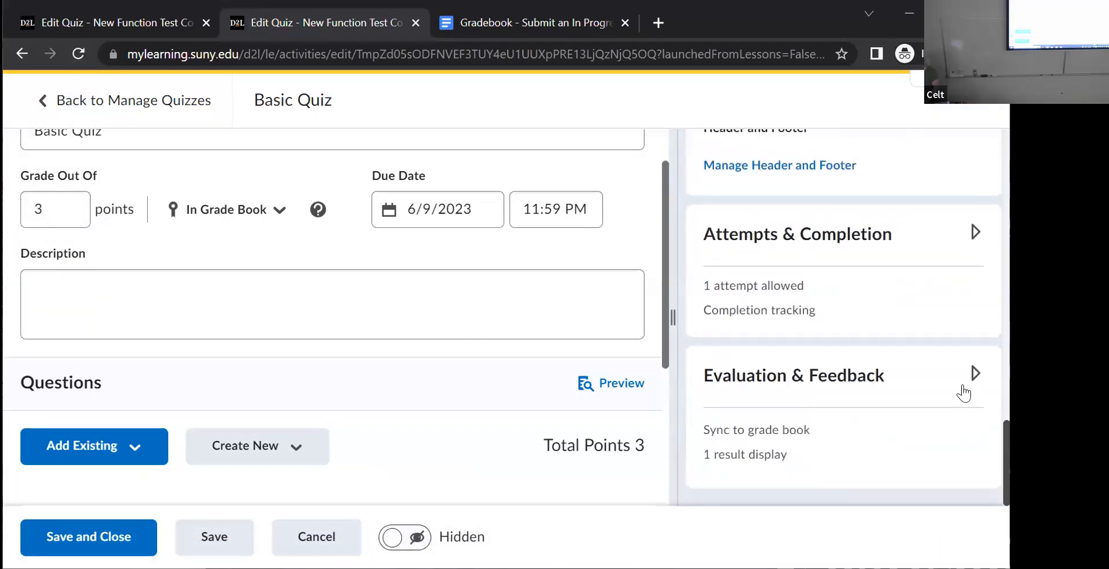
left_click(976, 382)
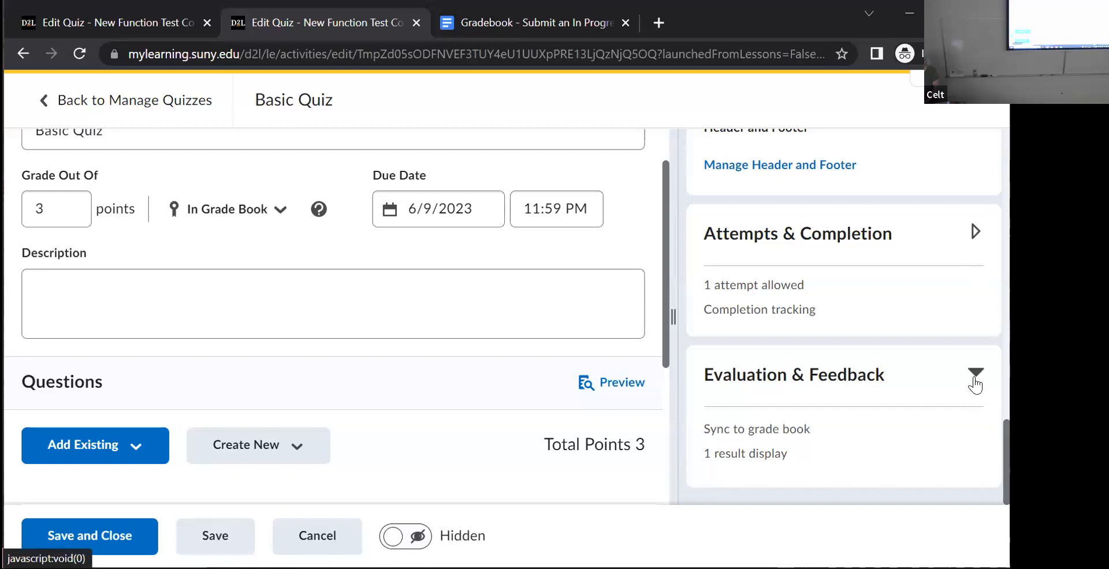
left_click(752, 433)
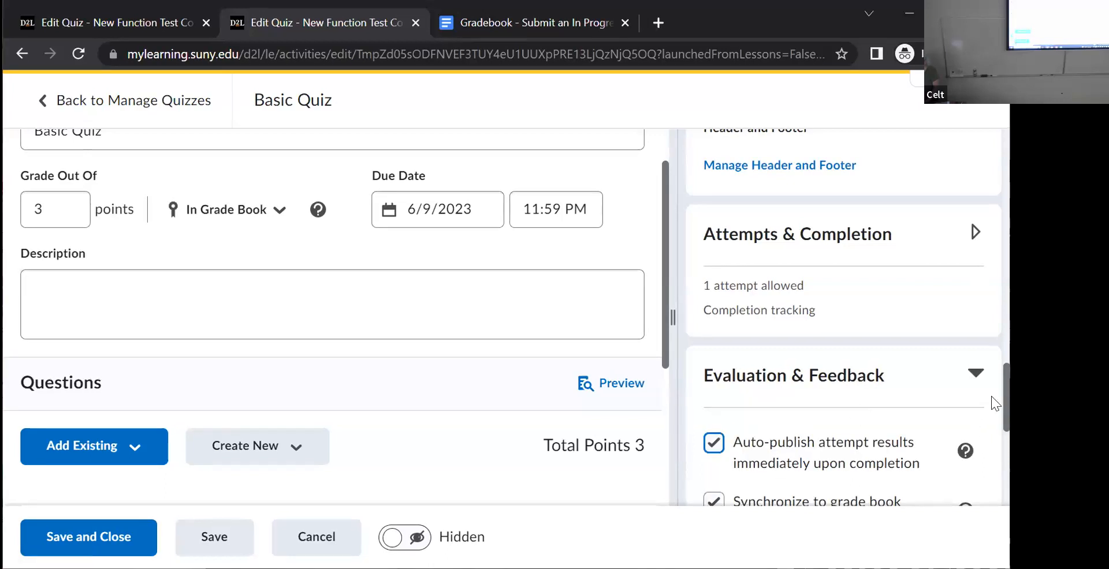
left_click_drag(925, 466, 733, 441)
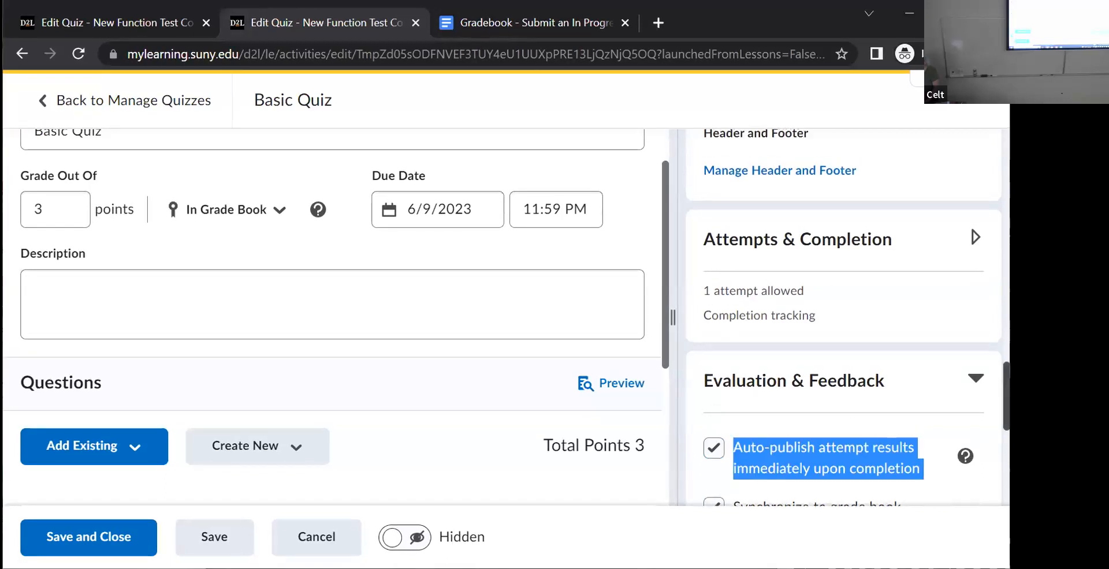
- Display incorrect questions only, without correct answers, to learners when results are published, and save and close Basic Quiz
scroll(843, 318, "down", 8)
scroll(843, 318, "up", 4)
scroll(843, 317, "down", 3)
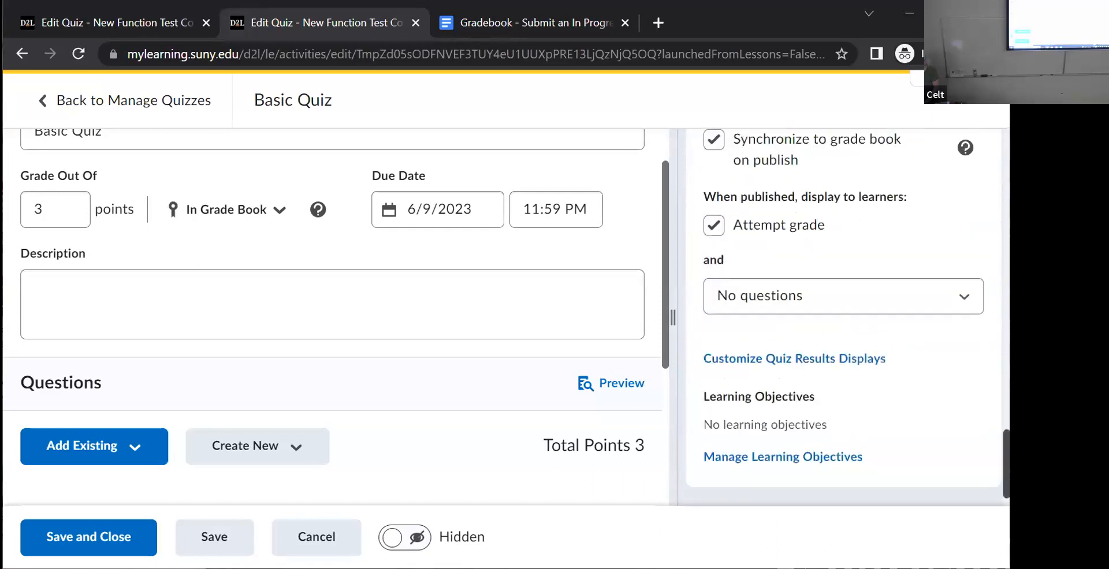
left_click(962, 296)
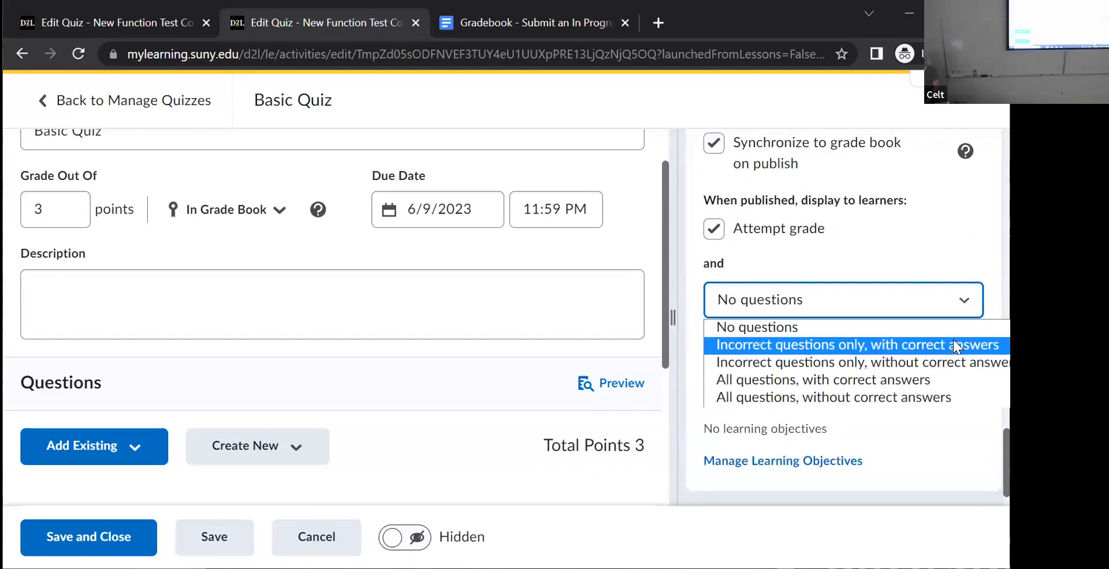
left_click(949, 360)
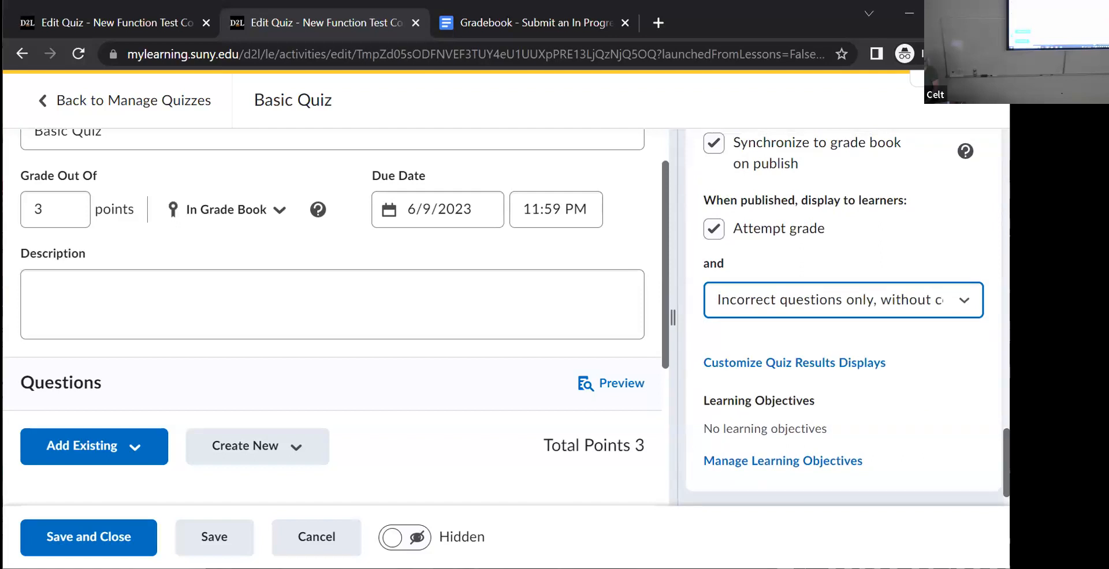
left_click(227, 534)
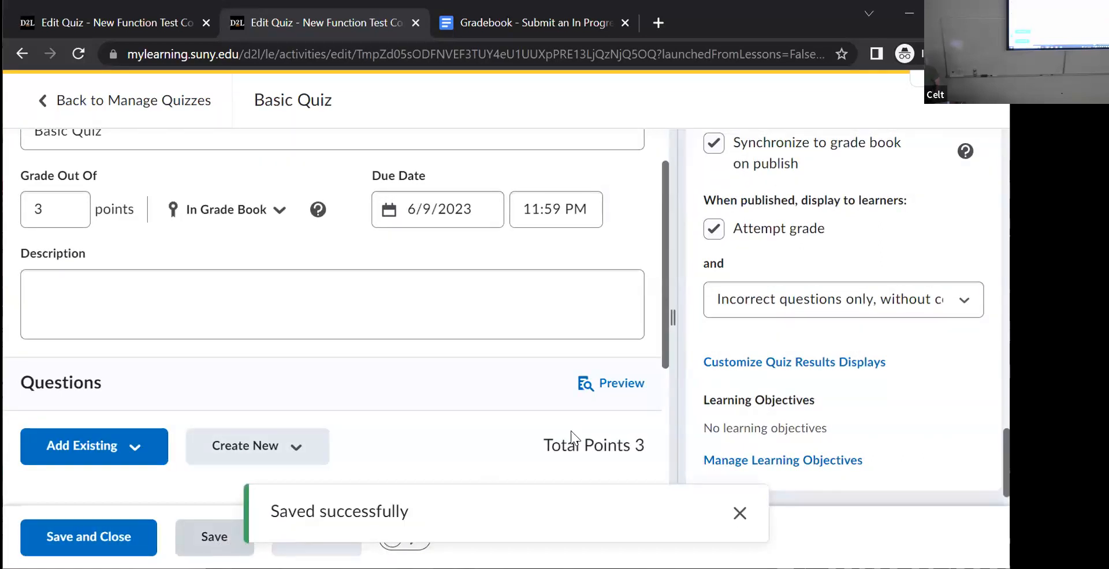
left_click(74, 538)
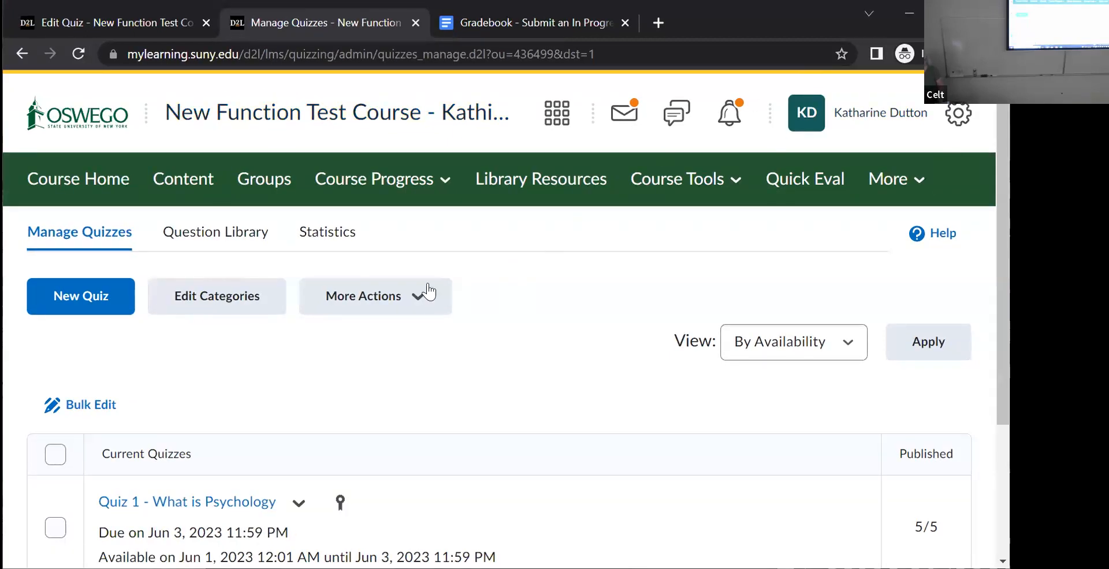
- Create a new quiz and name it "Quiz with Sections"
left_click(88, 298)
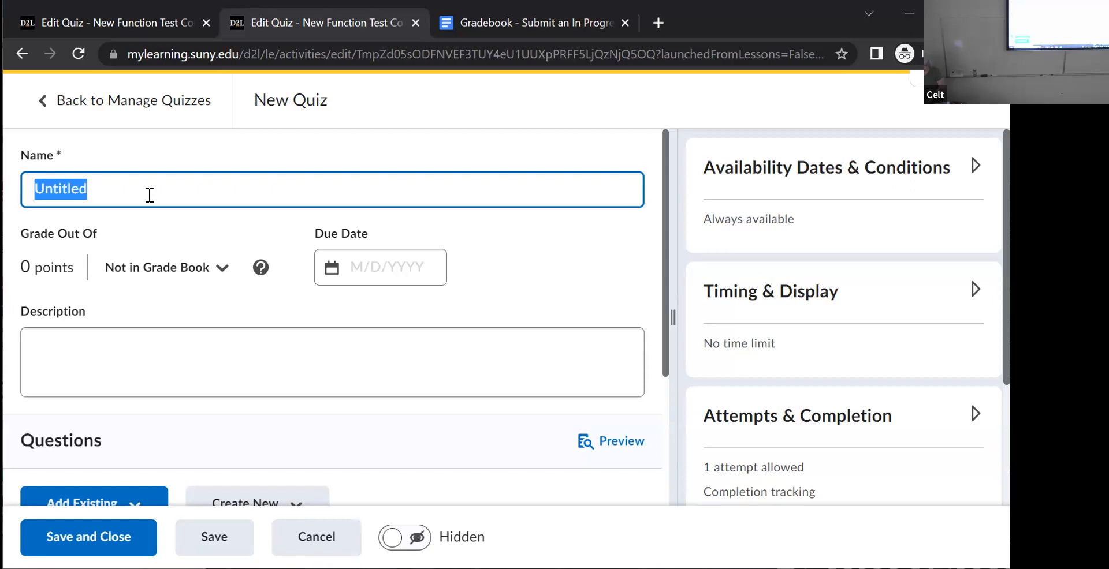
type("Quiz with Sections")
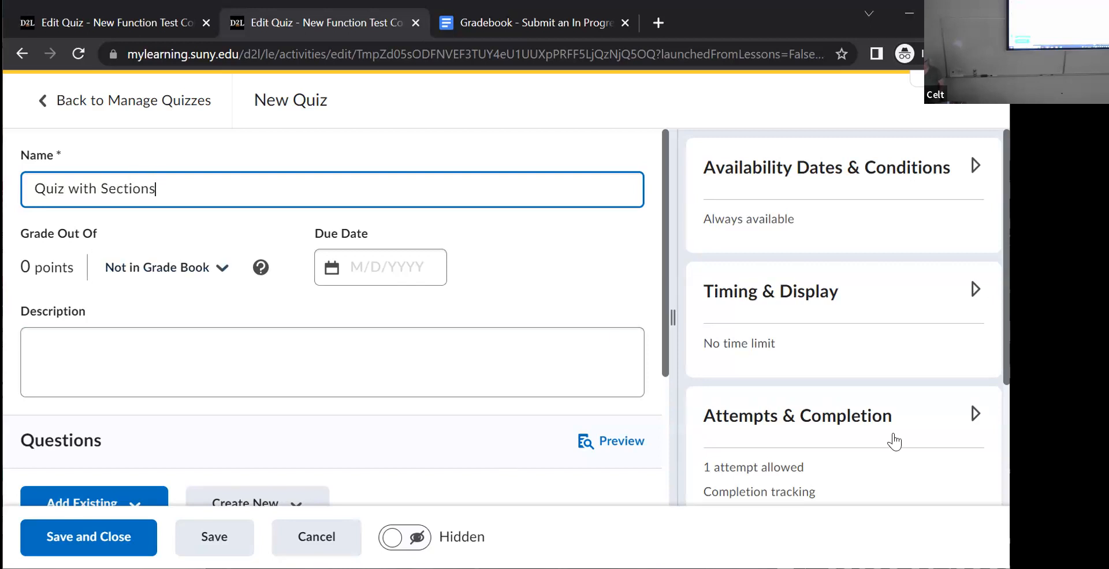
- Create a section titled "Module 1" in the quiz, enable shuffling of its questions, and save it
scroll(663, 306, "down", 1)
scroll(663, 347, "down", 3)
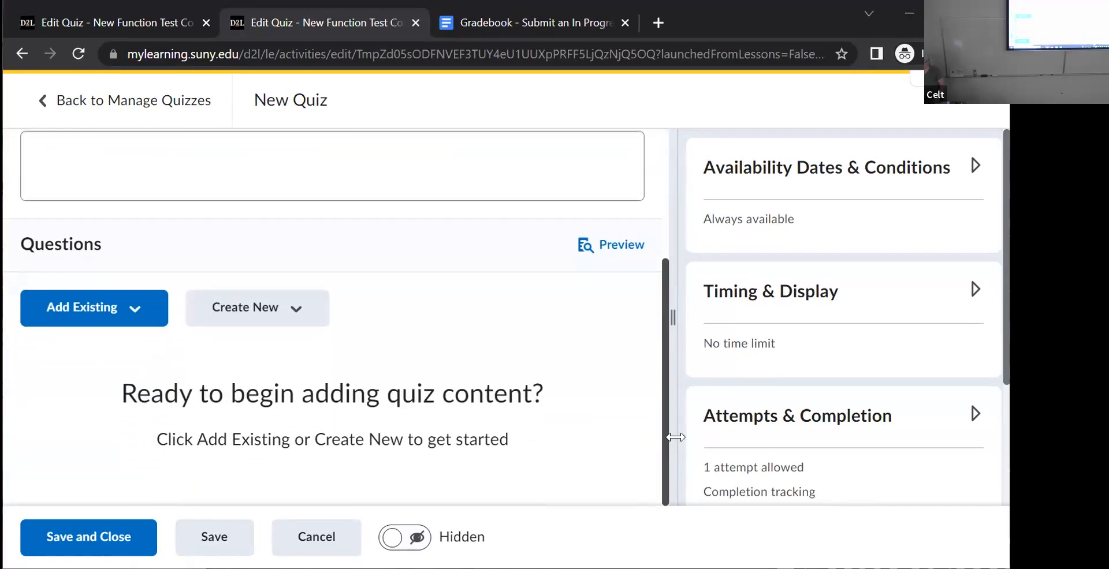
left_click(301, 315)
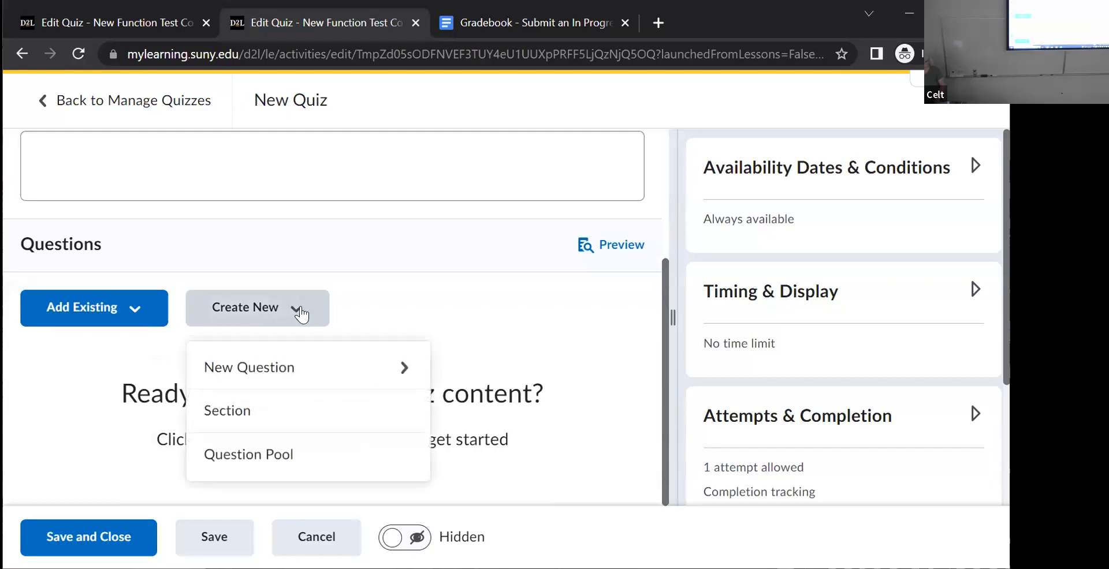
left_click(242, 413)
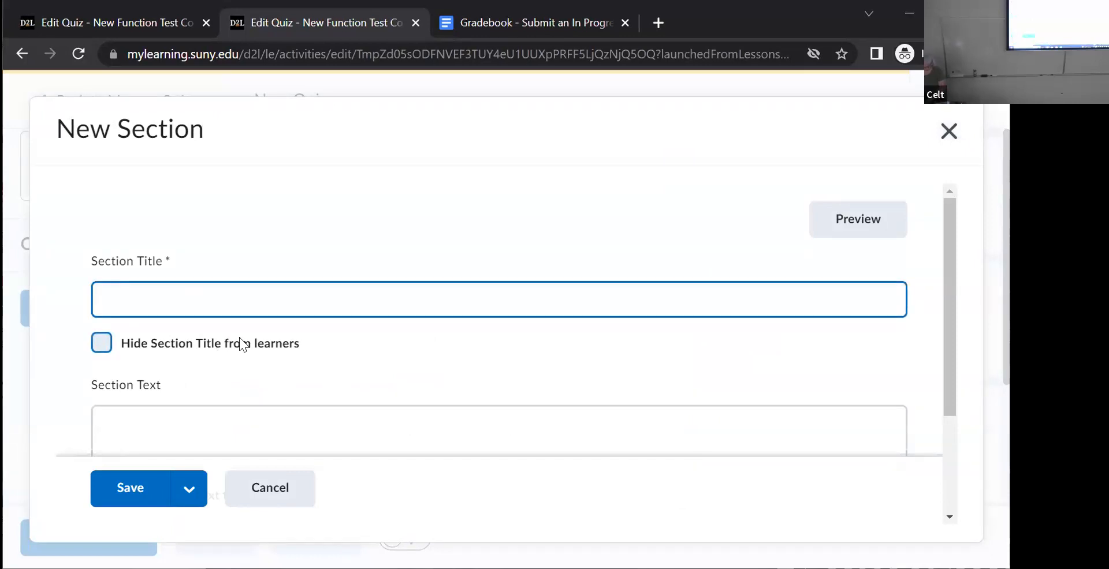
type("Module 1")
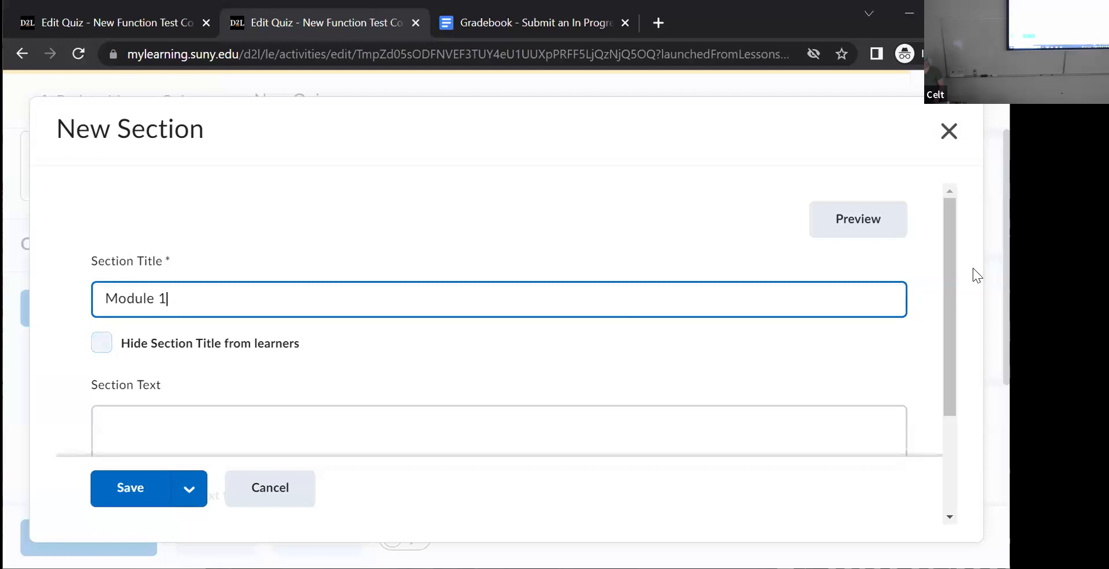
scroll(950, 306, "down", 1)
left_click_drag(951, 312, 950, 413)
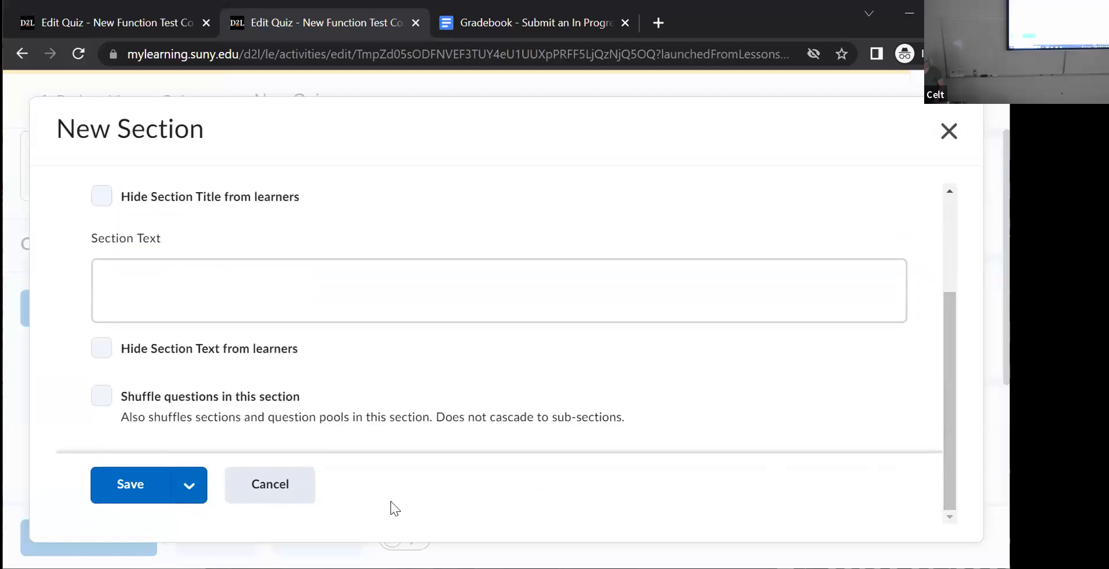
left_click(102, 396)
left_click(140, 485)
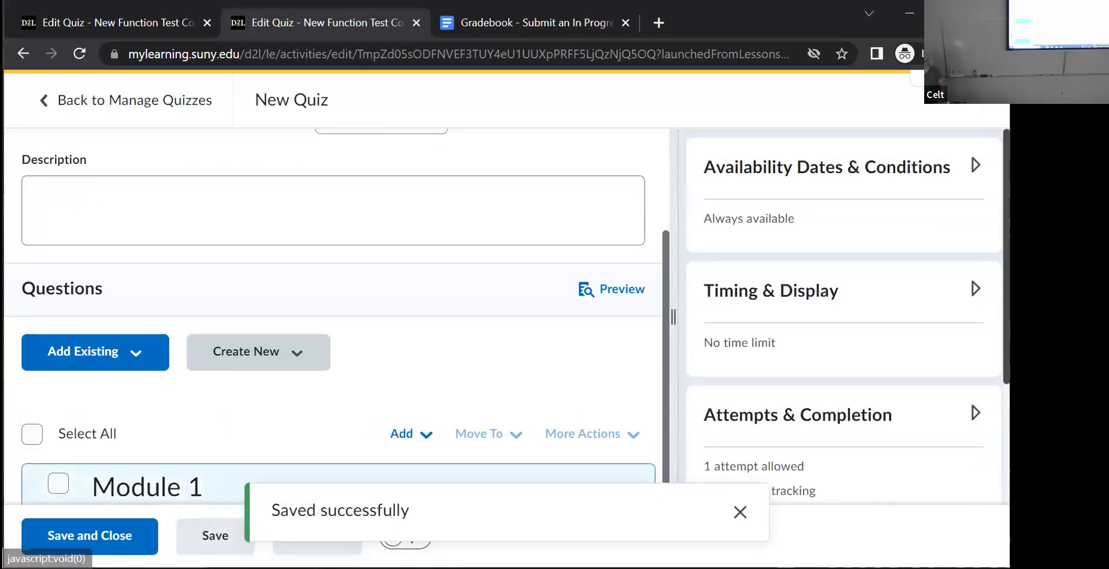
- Create a new true or false question under Module 1 with the text "Oswego's colors are red and black"
scroll(913, 329, "down", 2)
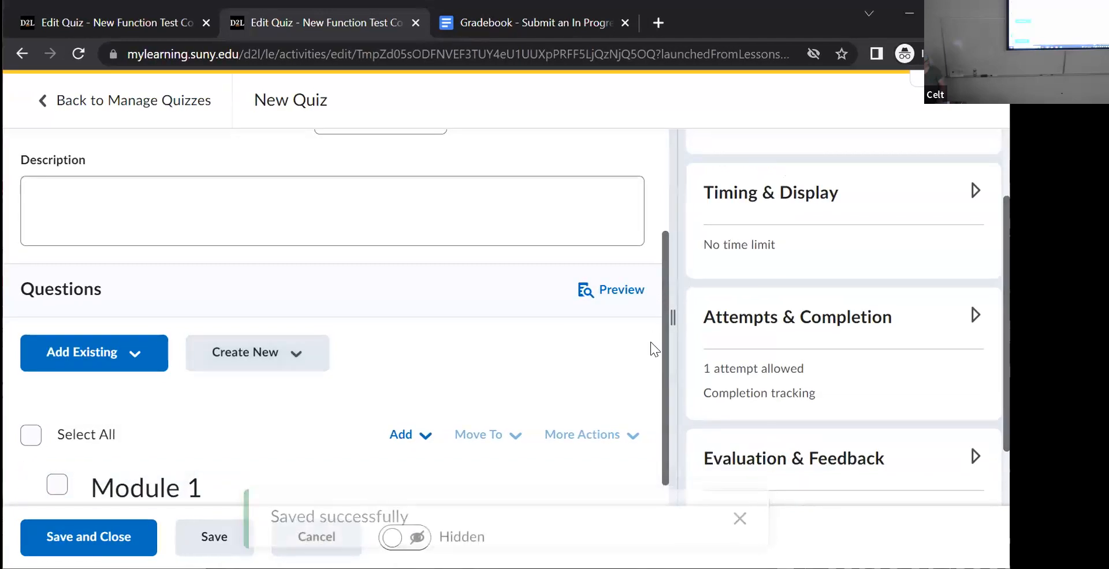
scroll(643, 394, "down", 1)
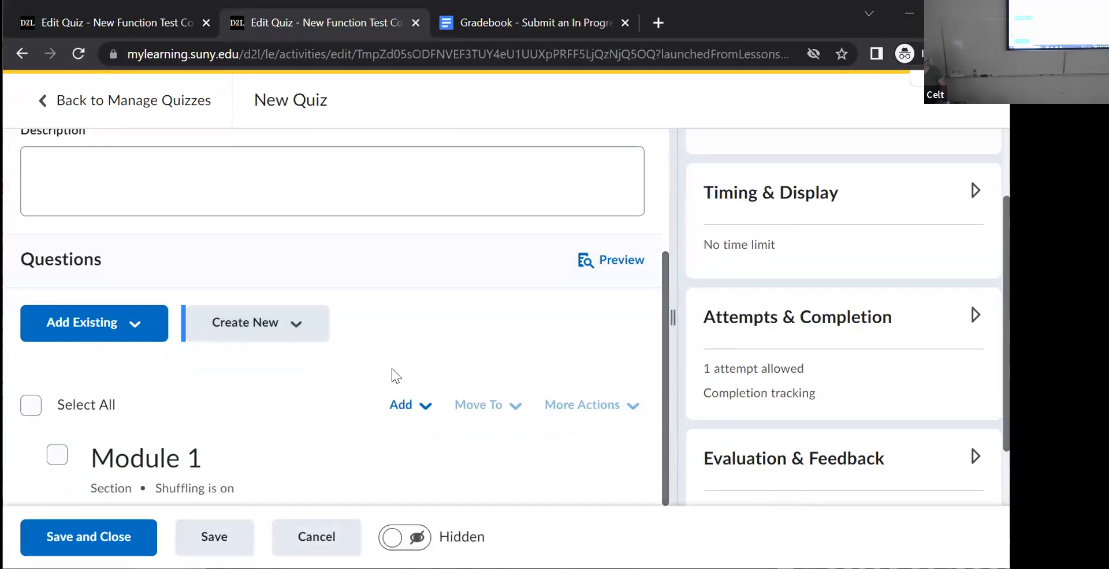
left_click(432, 411)
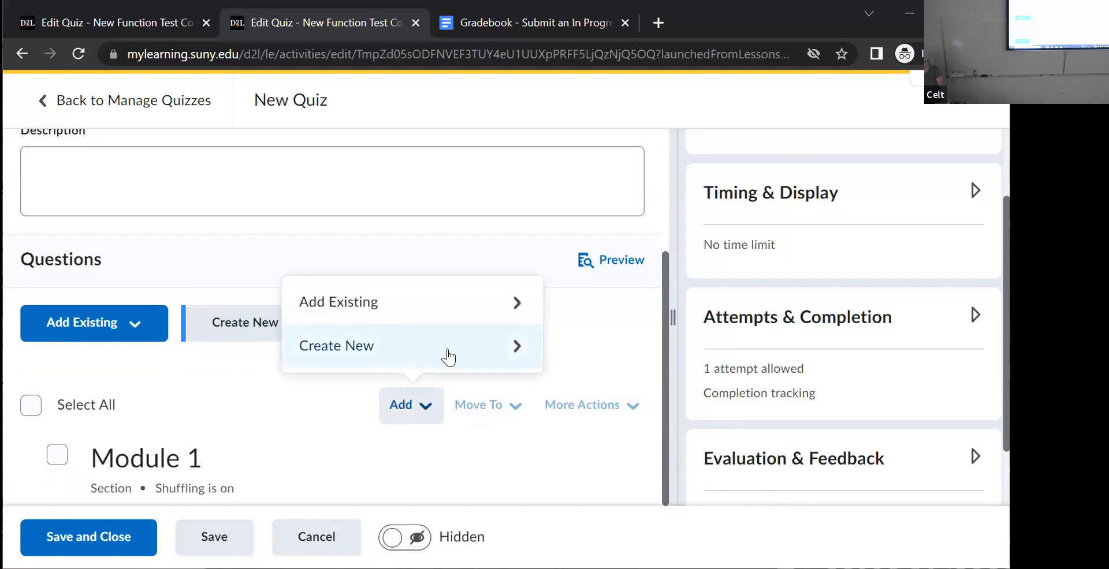
left_click(501, 353)
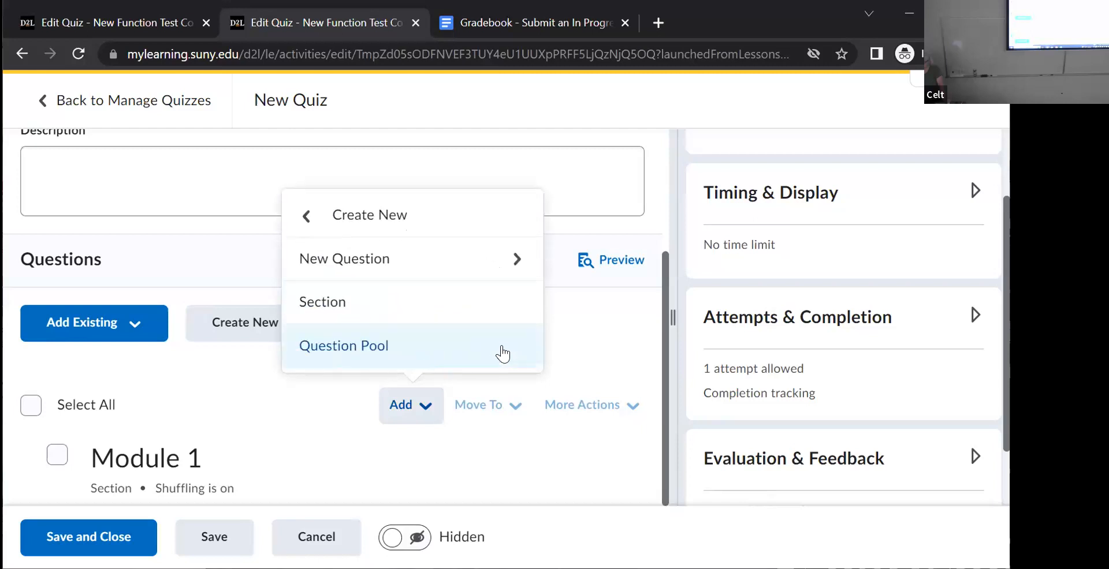
left_click(515, 254)
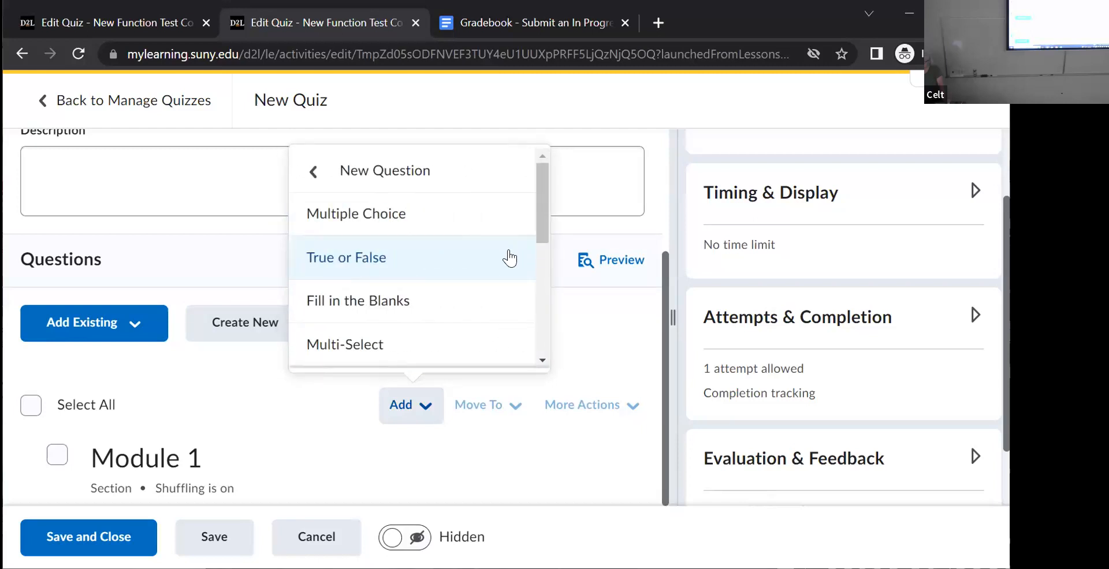
left_click(513, 256)
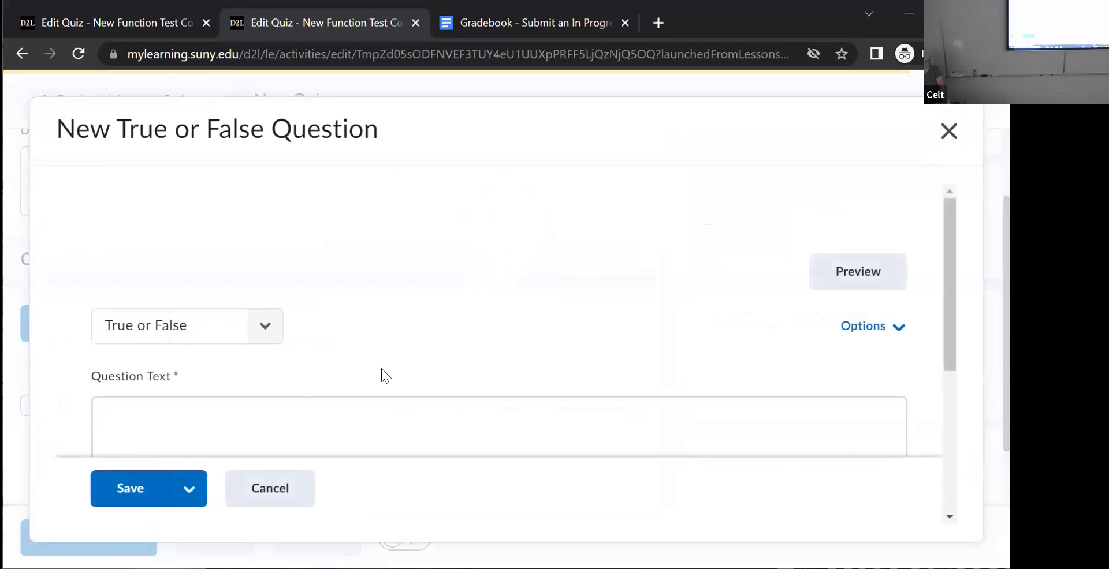
left_click_drag(947, 260, 958, 332)
left_click(215, 297)
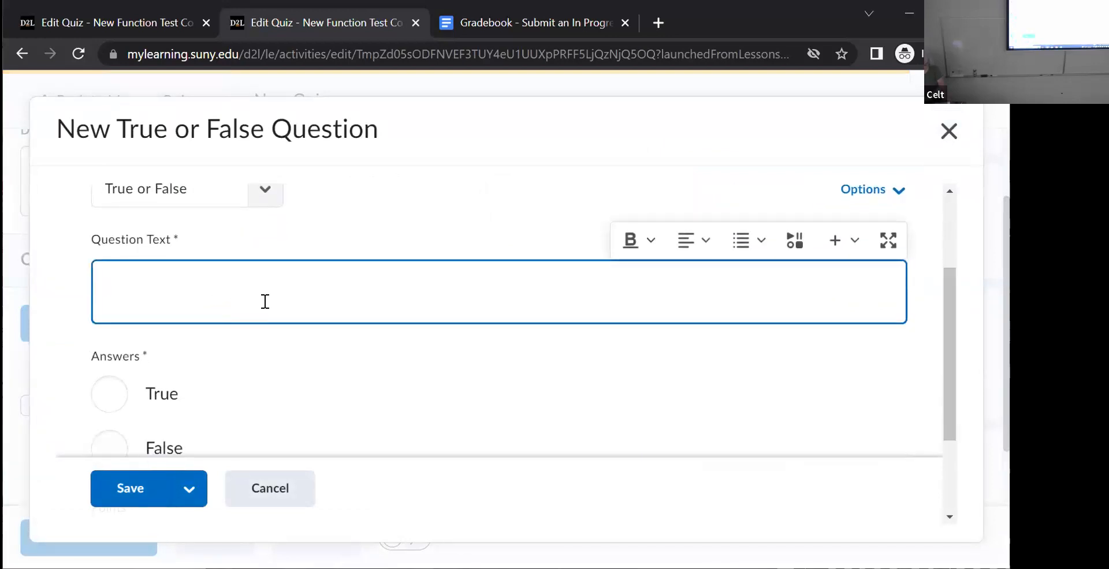
type("Oswego's cplors are red and black")
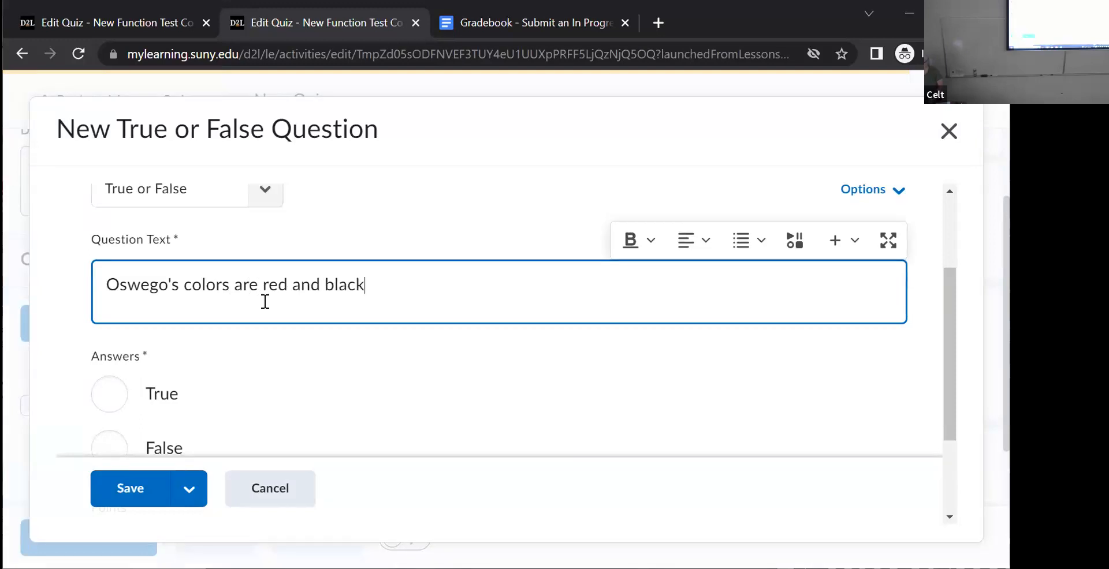
- Set False as the question's correct answer and save the question
left_click(913, 348)
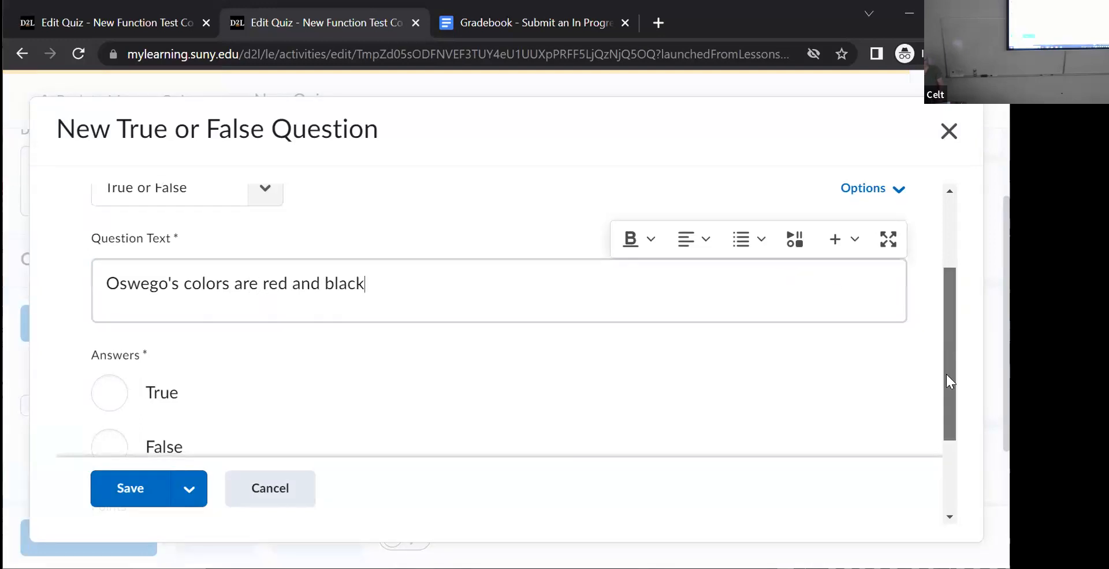
scroll(946, 374, "down", 2)
left_click(104, 338)
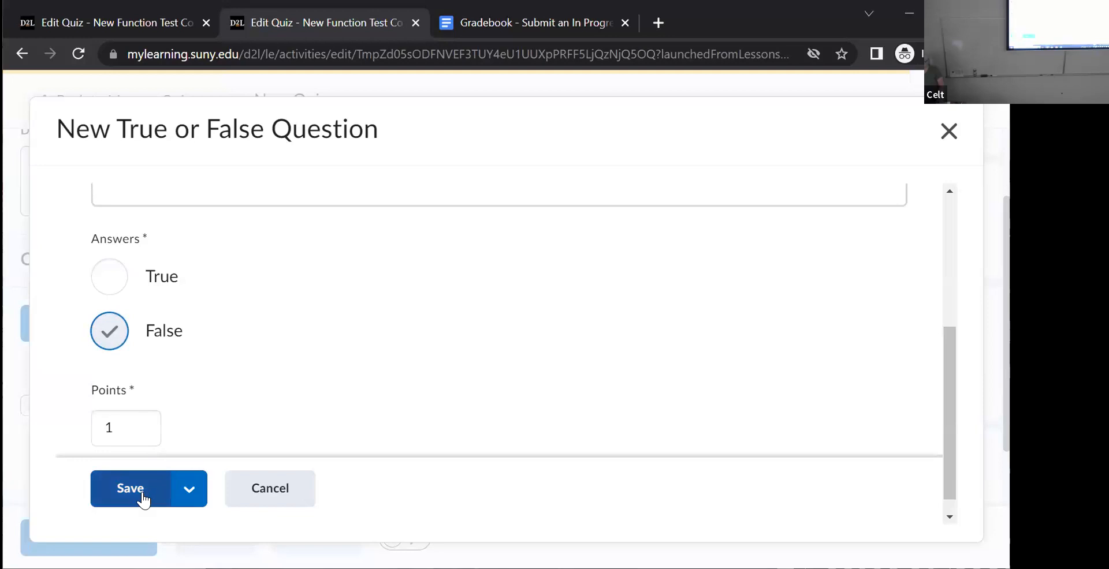
left_click(125, 489)
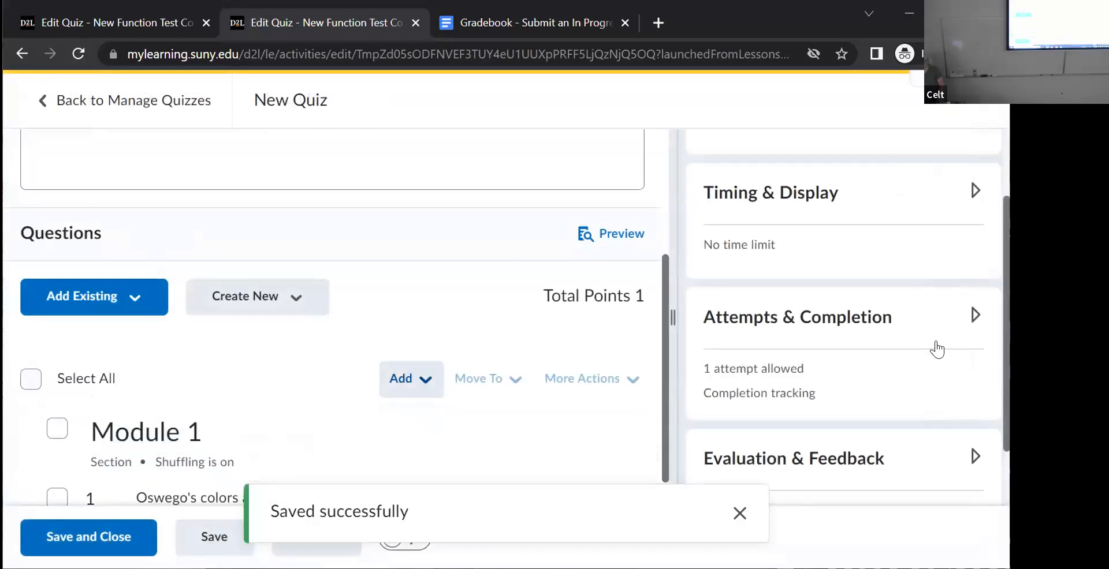
- Create a second section titled "Module 2", enable shuffling of its questions, and save it
scroll(985, 295, "down", 1)
scroll(982, 374, "down", 1)
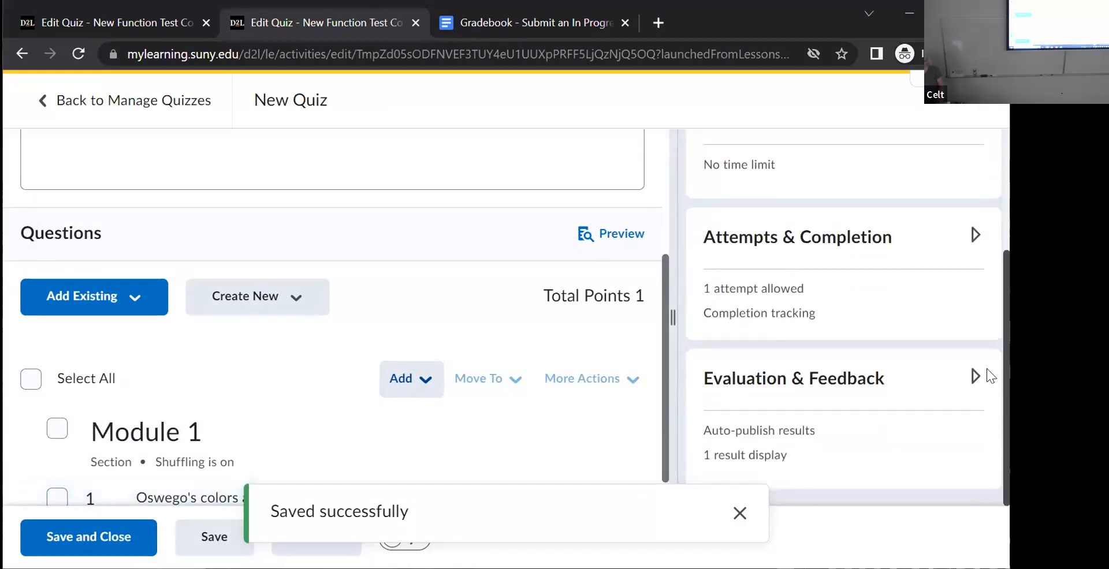
left_click(294, 301)
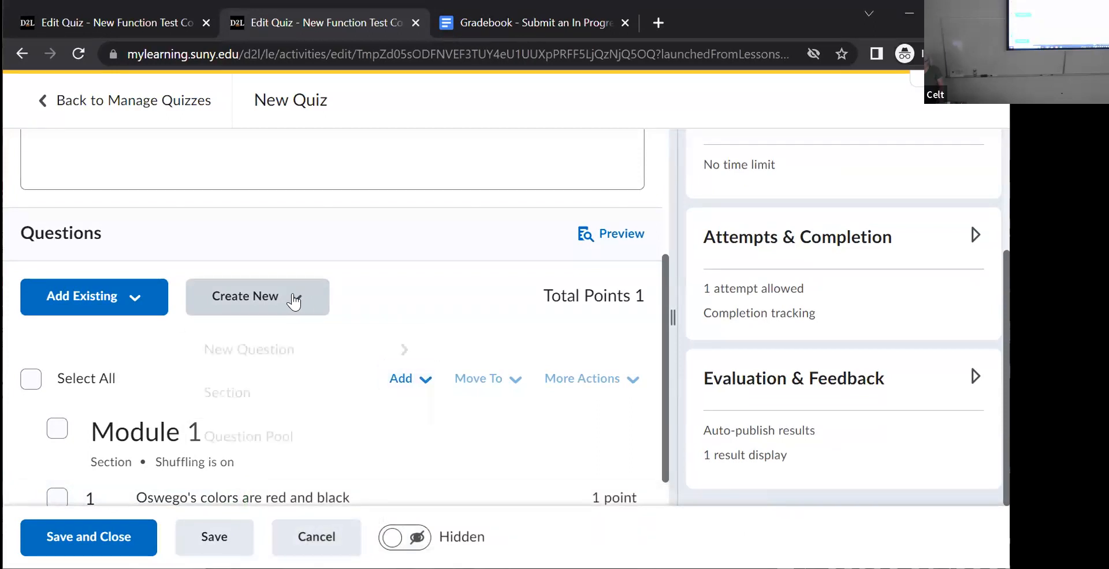
left_click(230, 399)
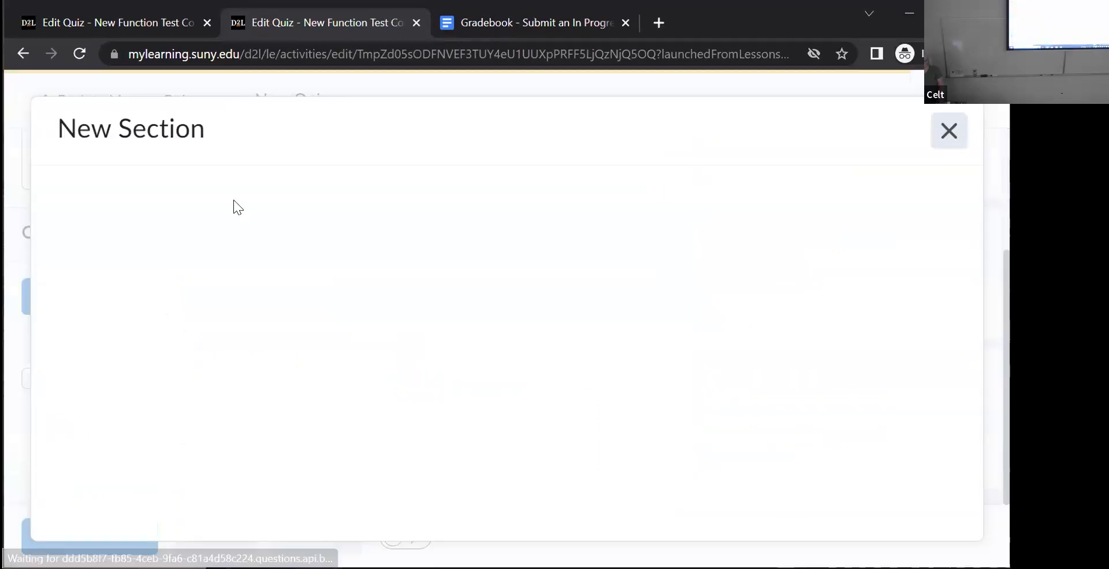
type("Module 2")
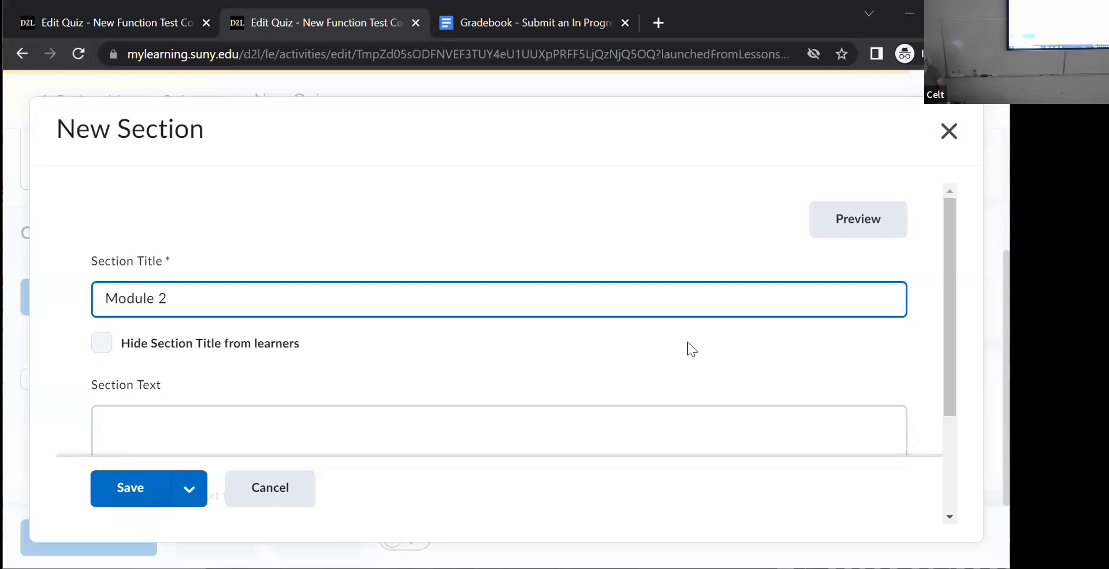
left_click_drag(945, 301, 953, 453)
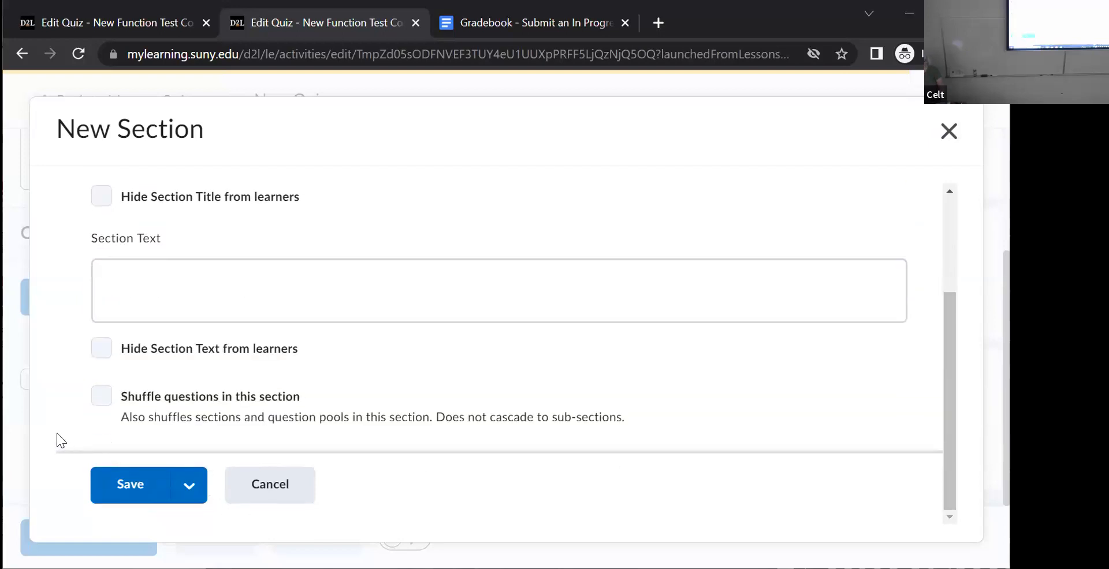
left_click(99, 396)
left_click(124, 484)
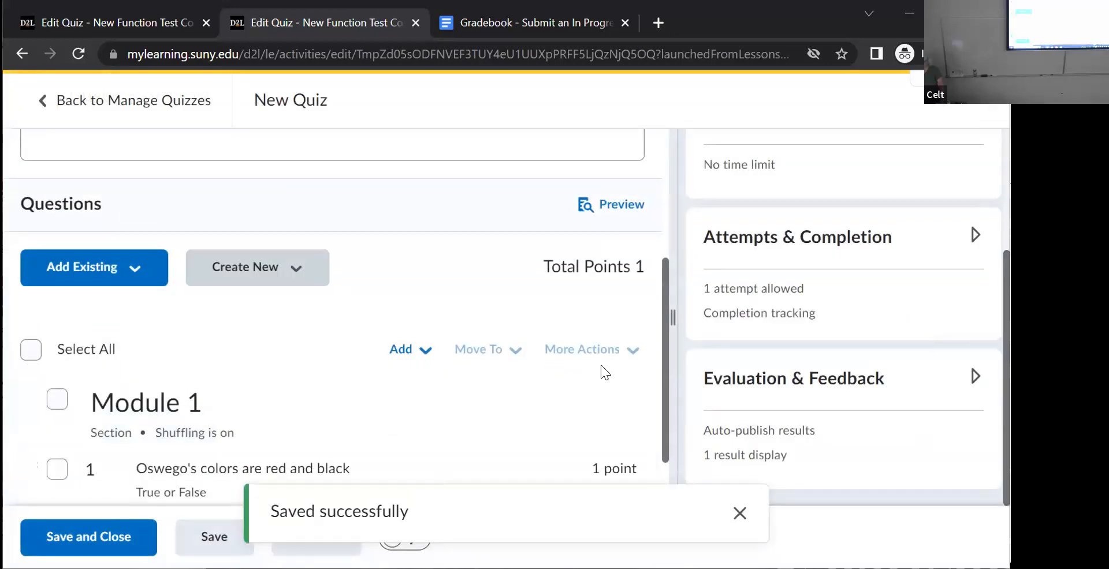
- Create a new multiple choice question under Module 2 with the text "Orange is the new____?"
left_click_drag(664, 374, 666, 463)
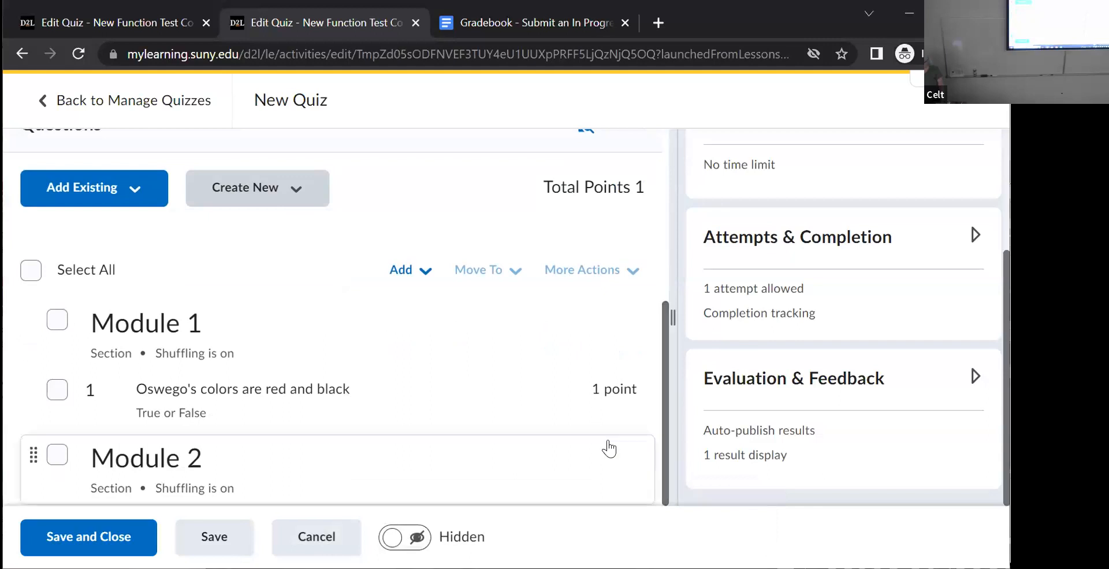
left_click(425, 281)
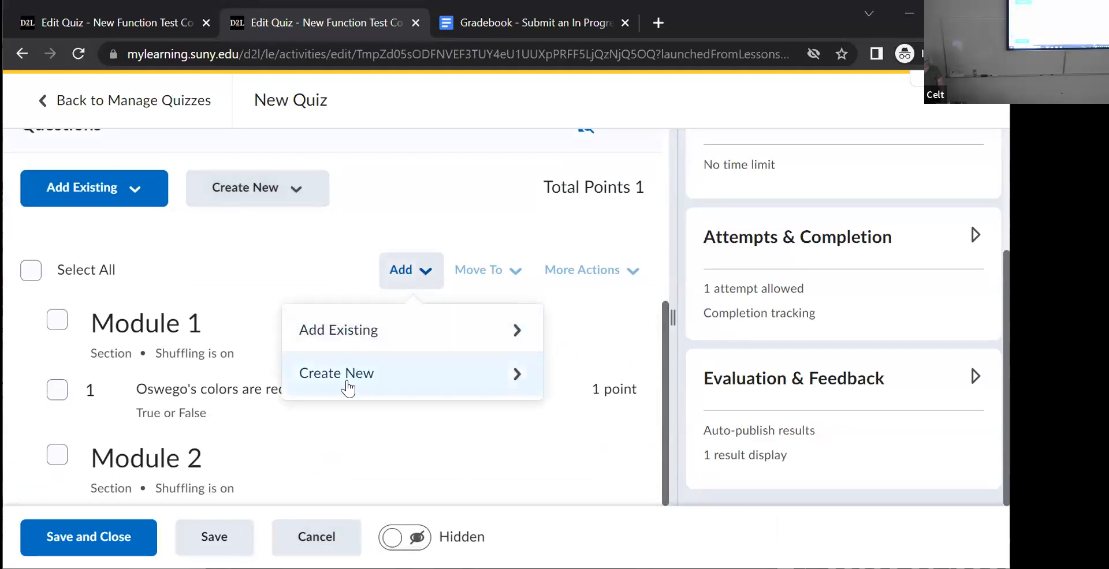
left_click(516, 375)
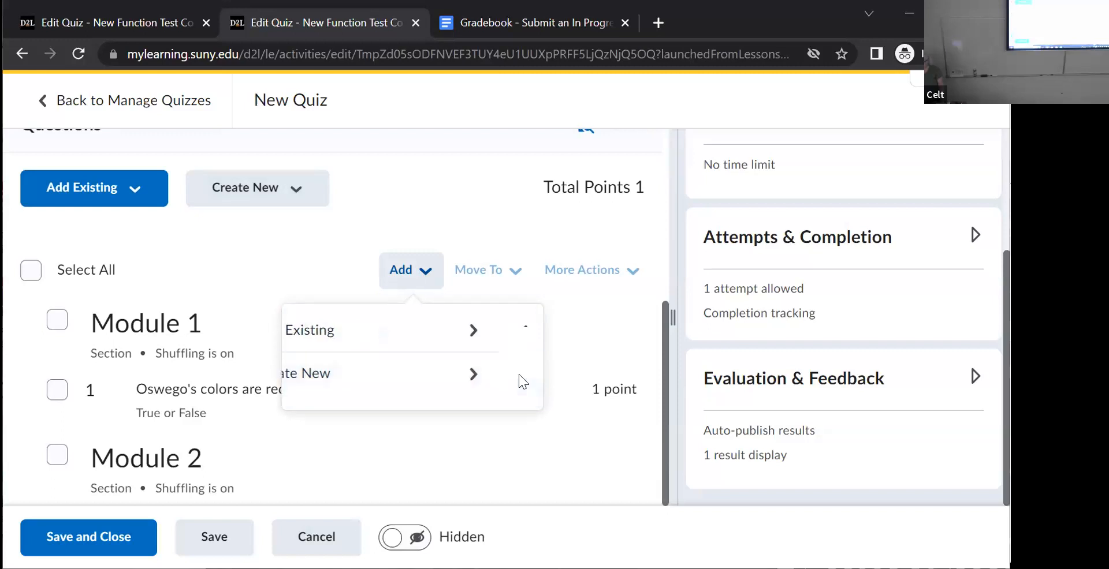
left_click(508, 381)
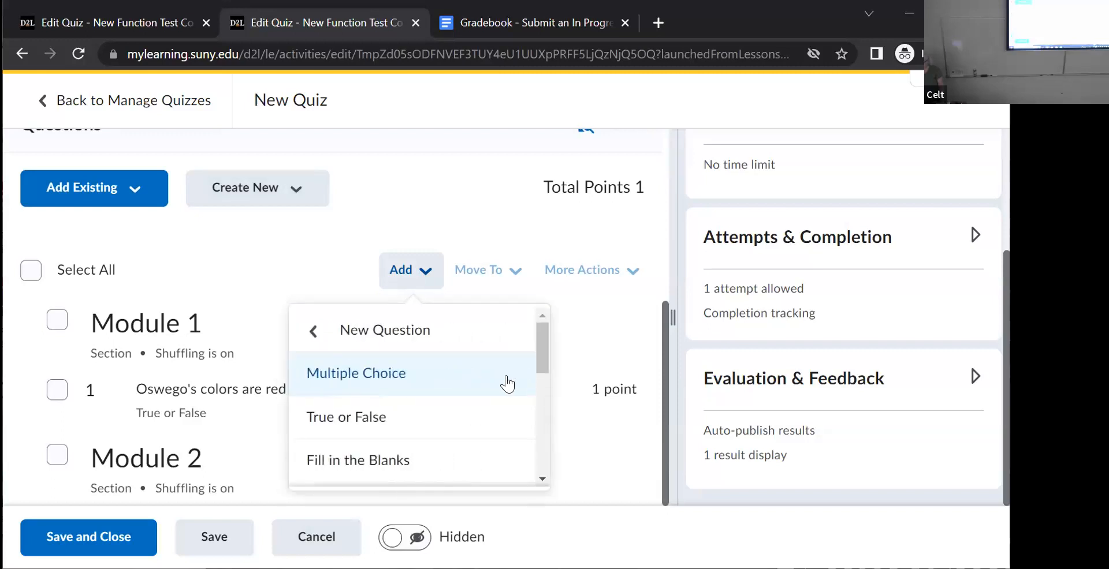
left_click(474, 385)
scroll(947, 260, "down", 3)
left_click(311, 242)
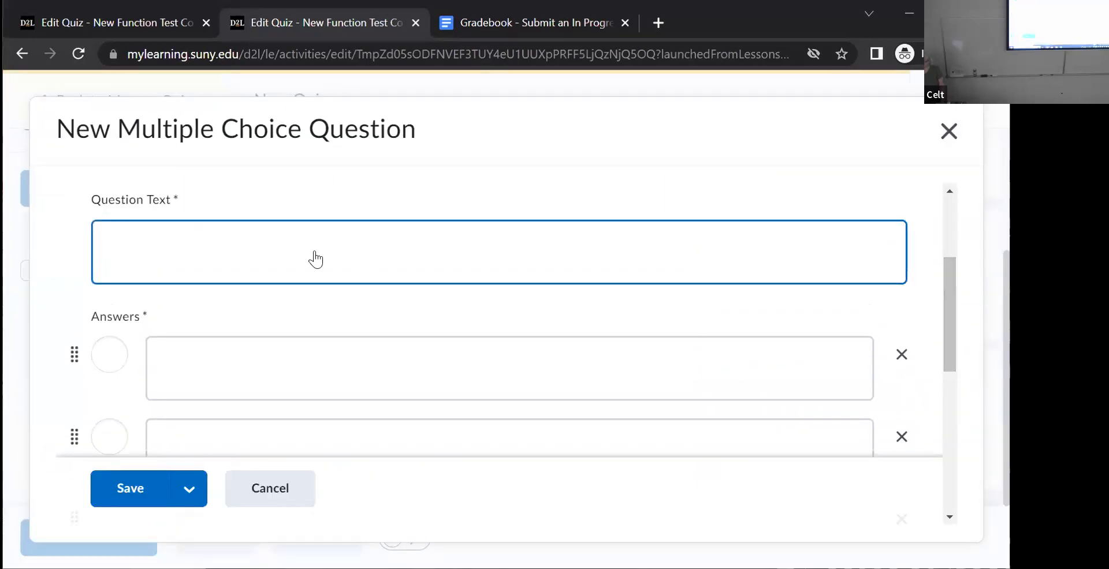
left_click(297, 259)
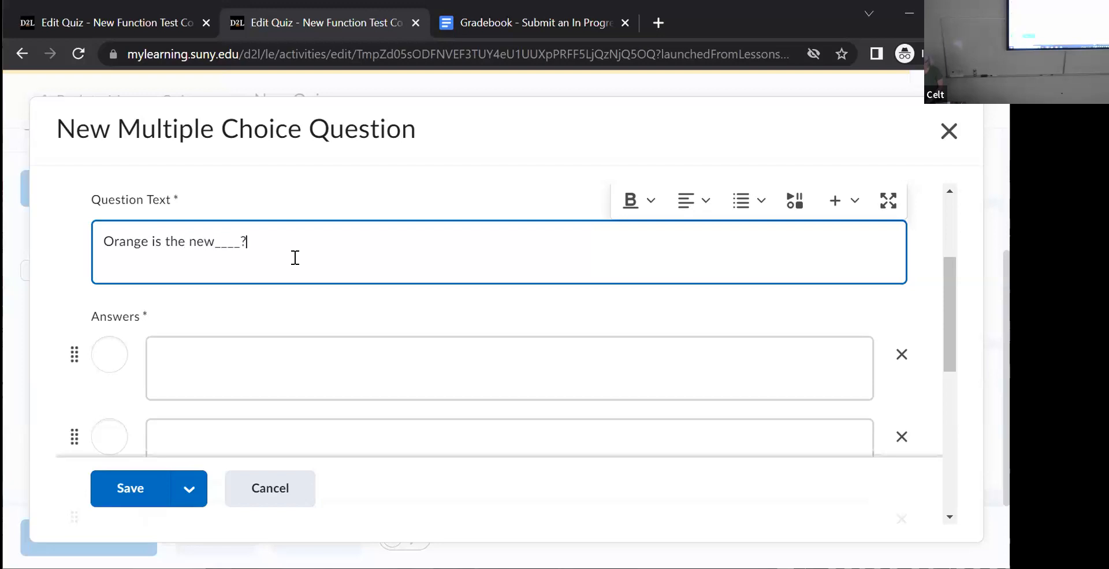
- Fill in the question's four answer options as "black", "red", "green" and "yellow"
left_click(214, 349)
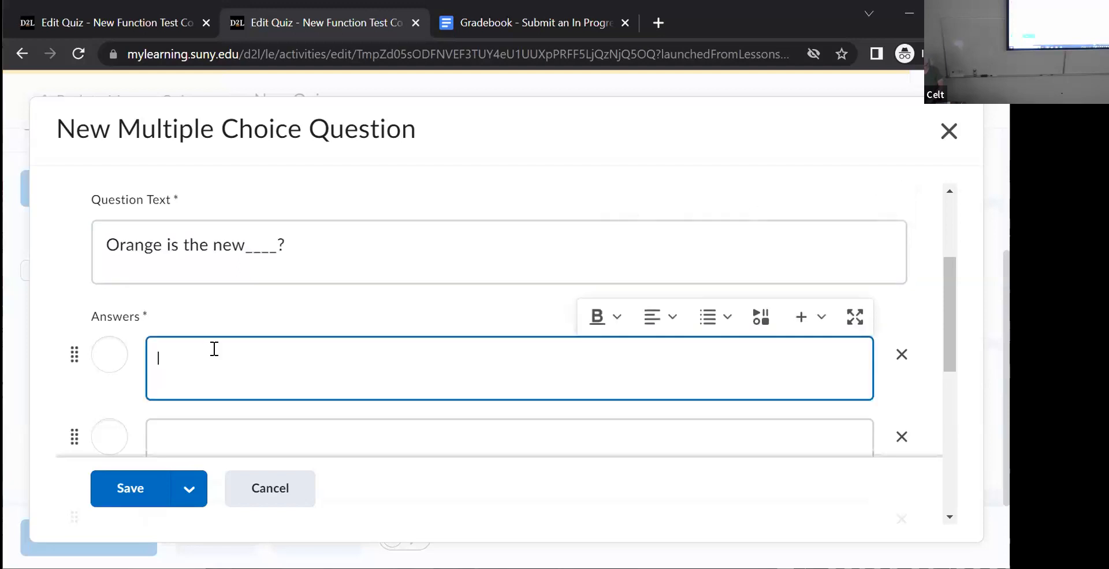
left_click(200, 432)
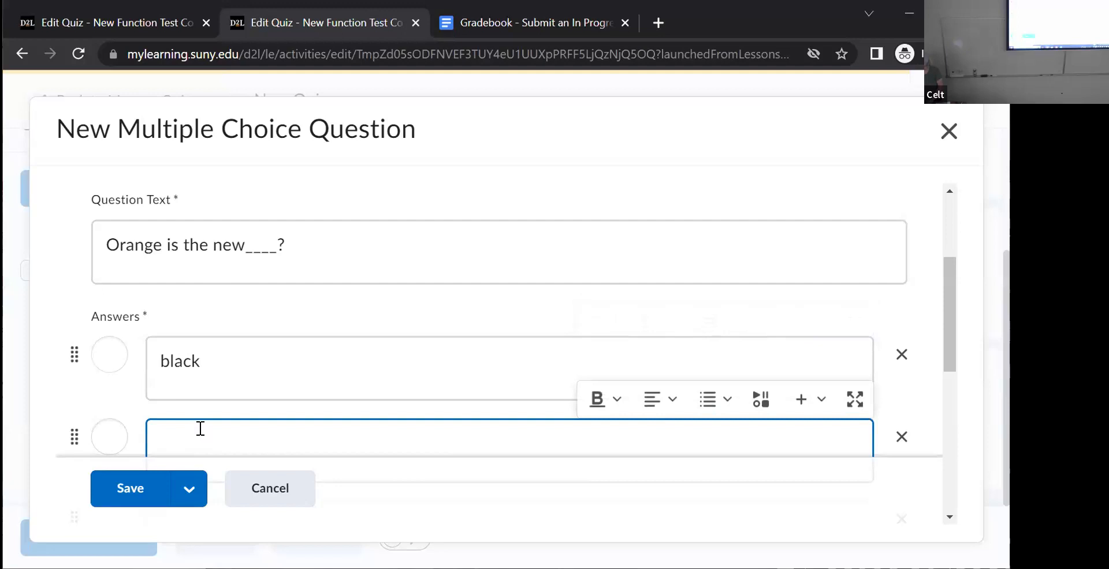
type("red")
left_click_drag(947, 315, 940, 410)
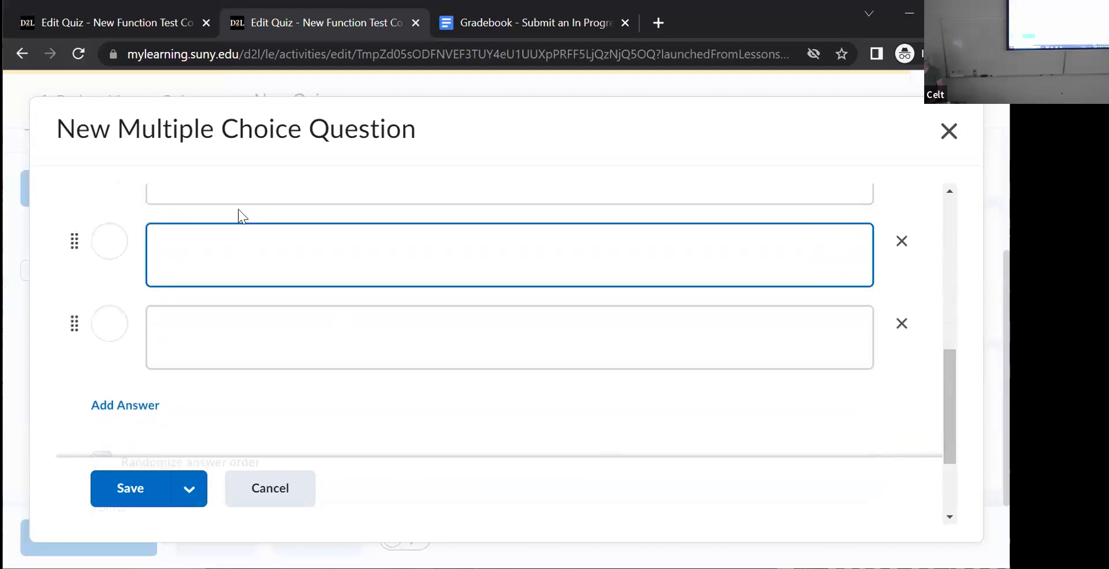
left_click(196, 250)
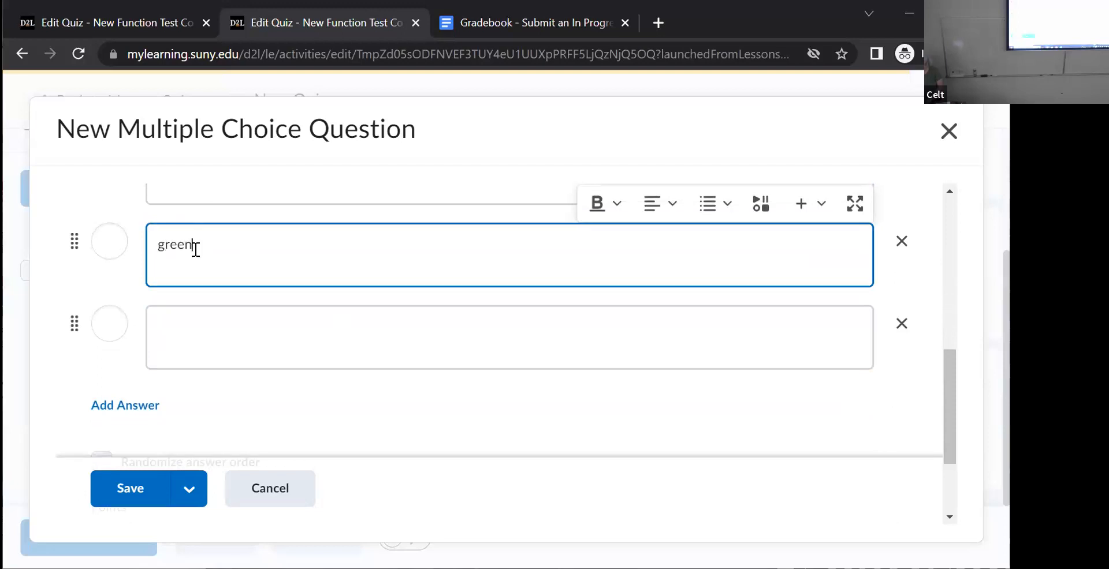
left_click(193, 328)
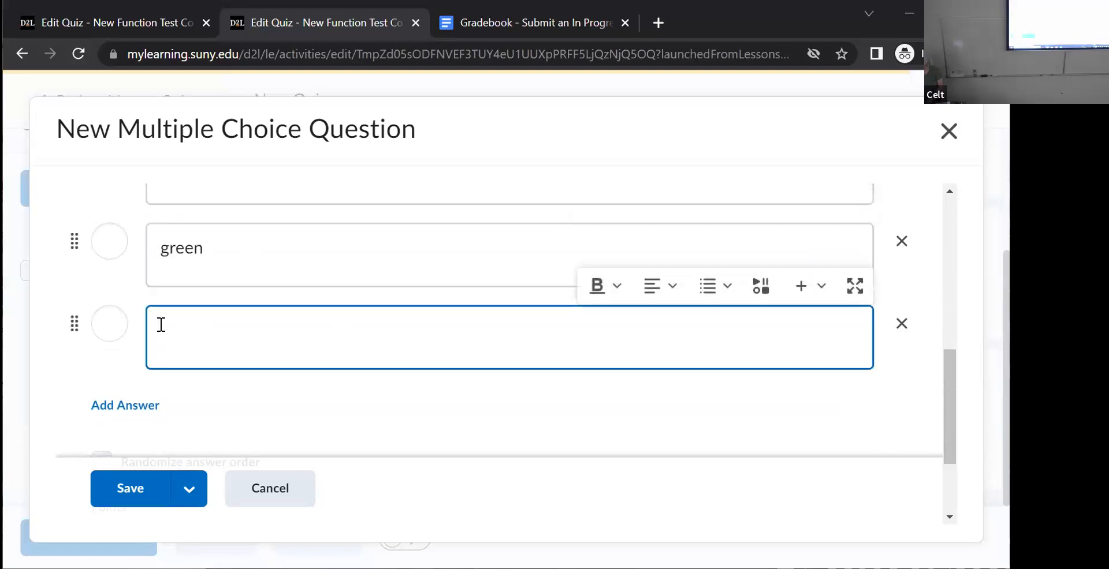
type("yellow")
- Set "black" as the correct answer and save the multiple choice question
left_click_drag(950, 386, 915, 324)
left_click(97, 286)
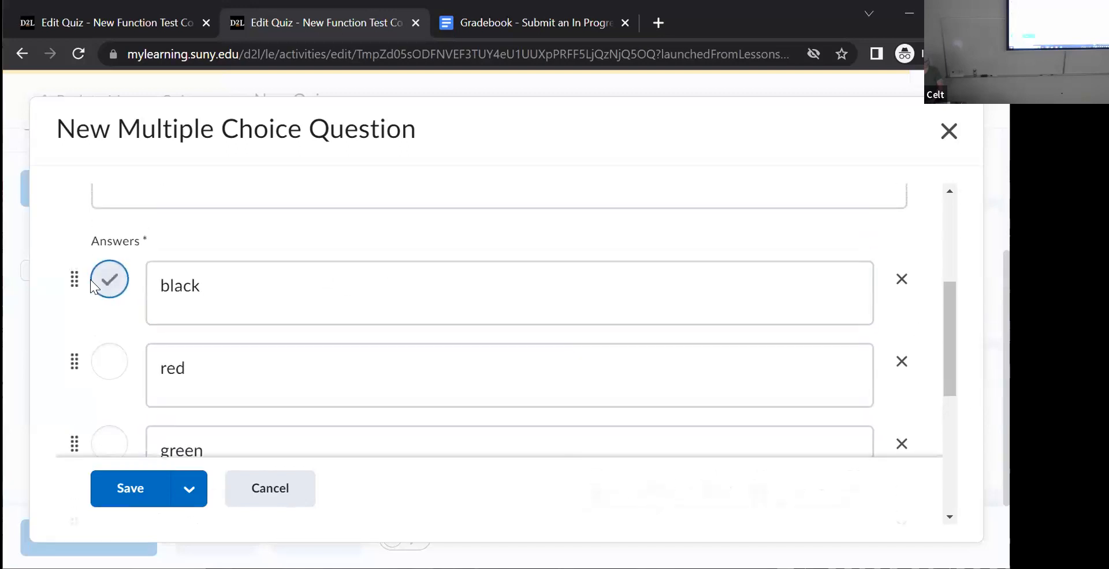
left_click(118, 495)
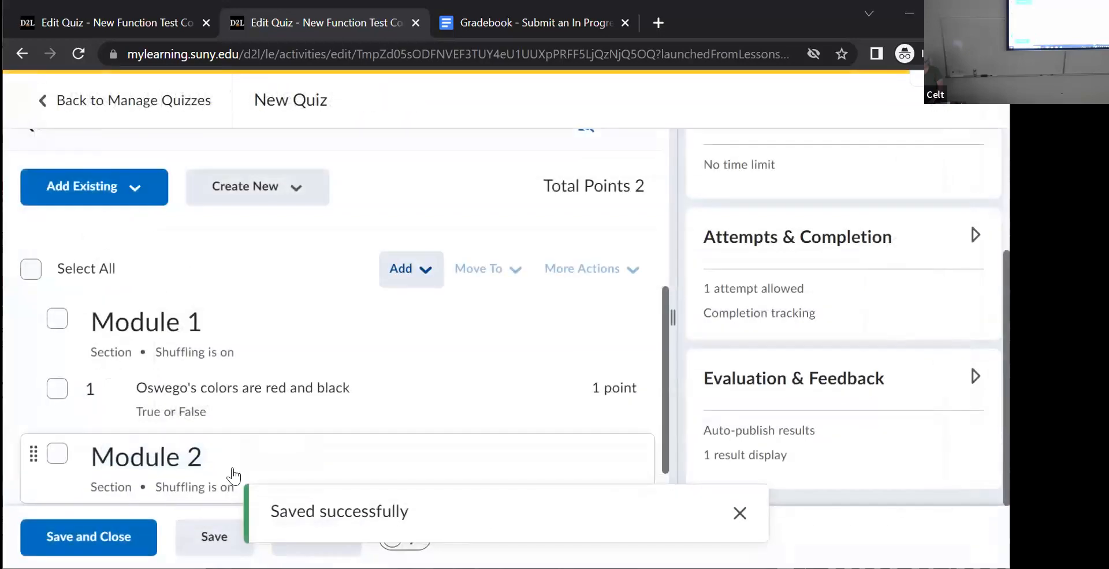
- Enable shuffling of questions and sections within the quiz in its timing and display settings, and save the quiz
double_click(893, 378)
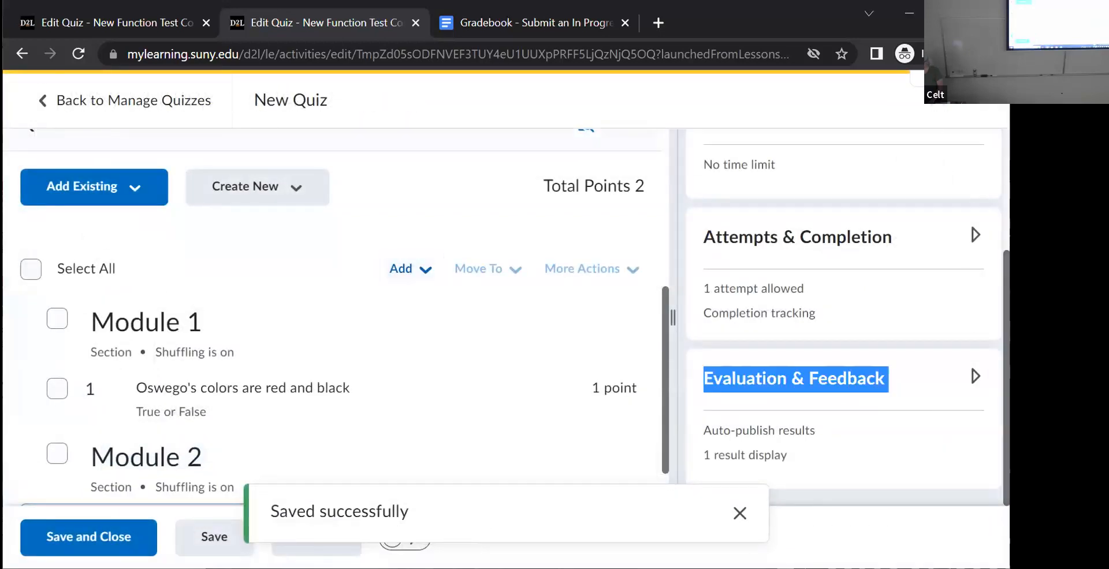
scroll(660, 388, "down", 1)
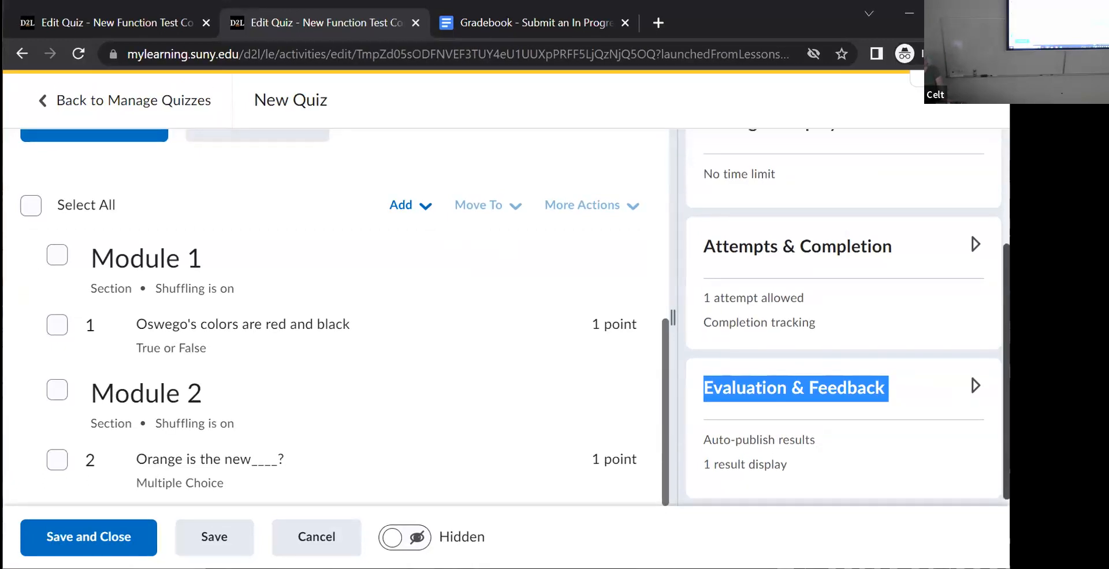
scroll(843, 318, "up", 3)
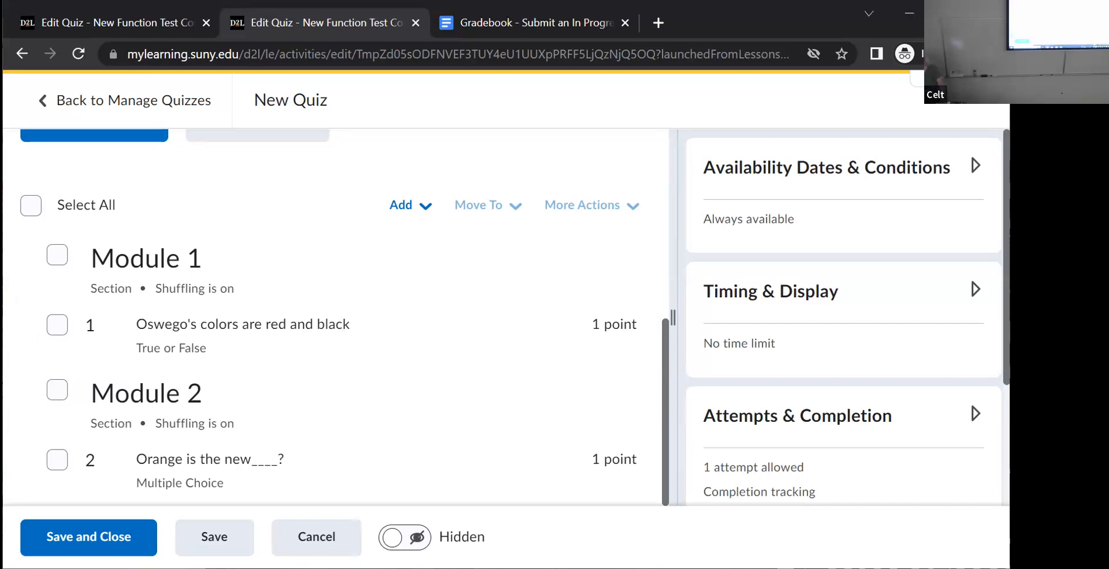
mouse_move(1006, 257)
left_mouse_down()
mouse_move(1006, 359)
mouse_move(1007, 258)
left_mouse_up()
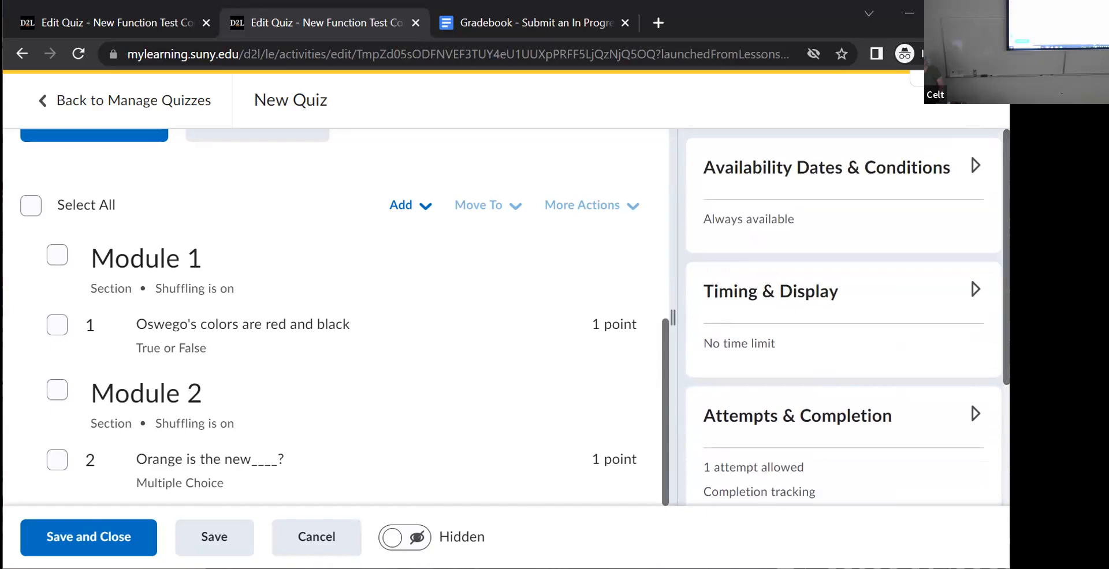
left_click(976, 164)
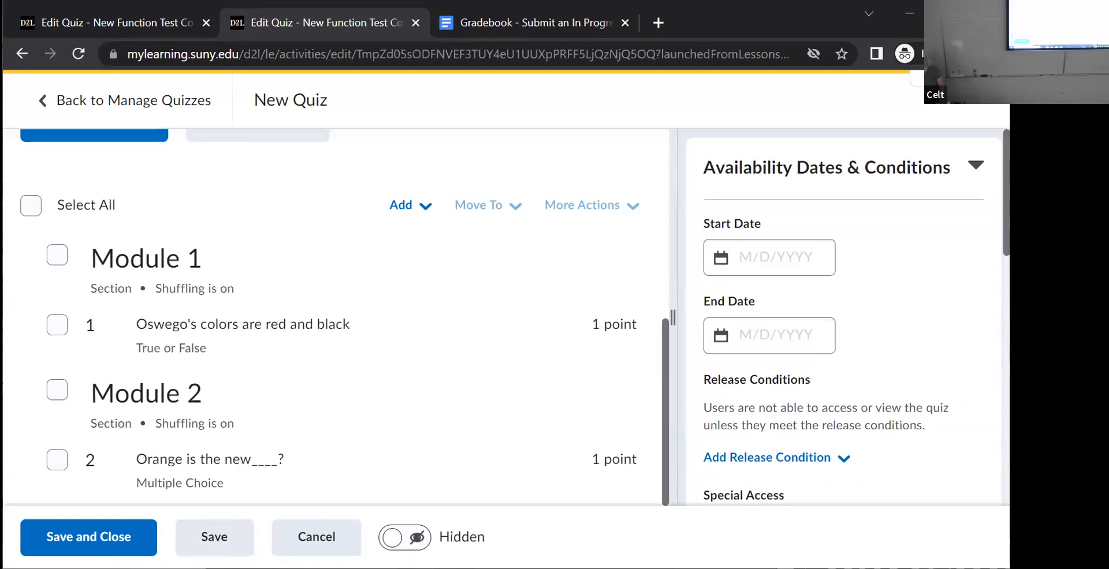
left_click_drag(1006, 231, 1006, 425)
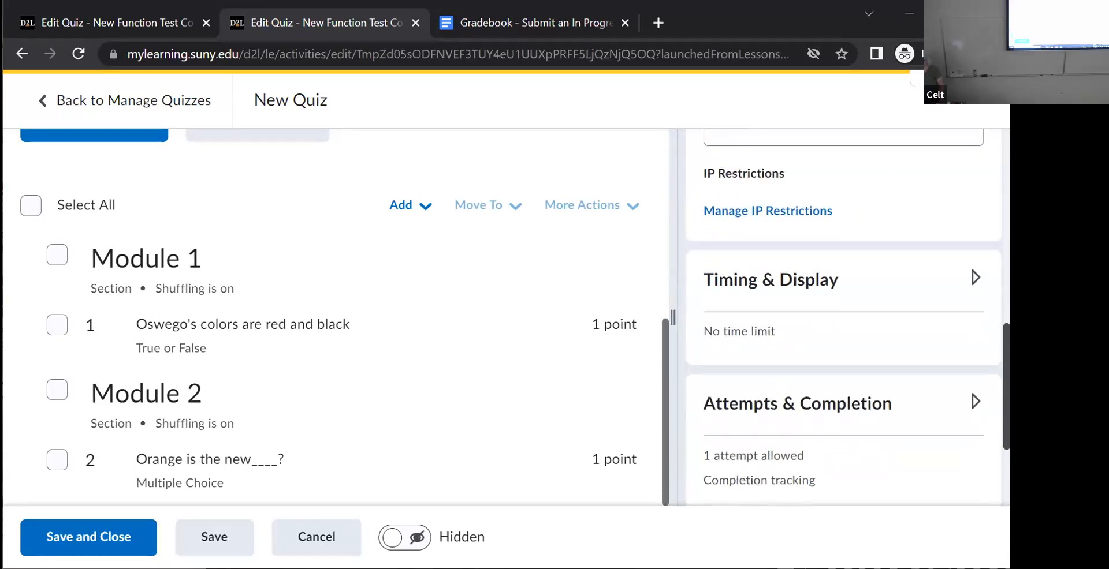
left_click(974, 279)
scroll(711, 303, "down", 5)
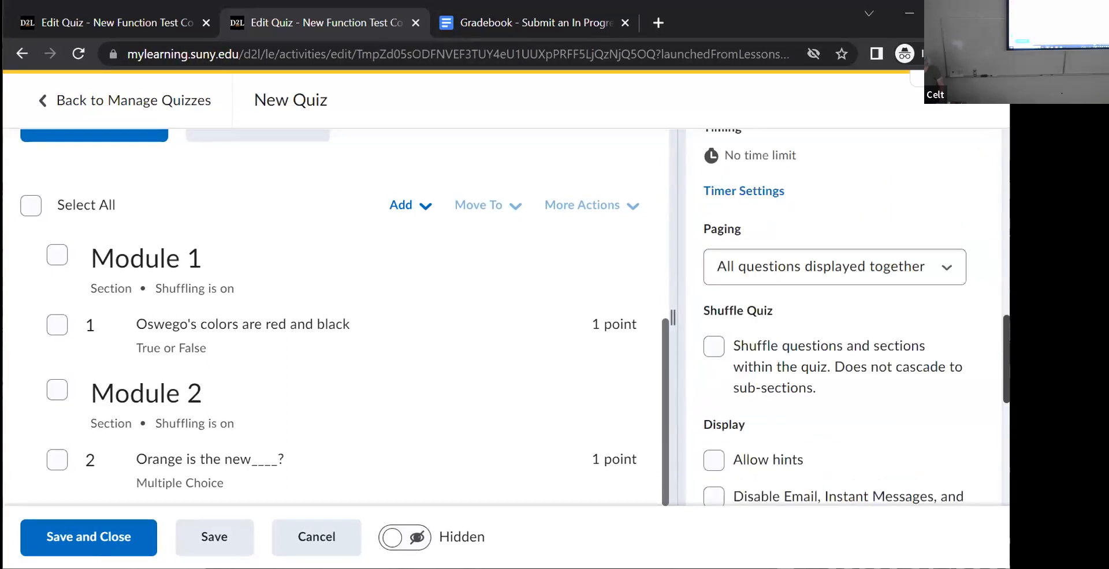
left_click(711, 307)
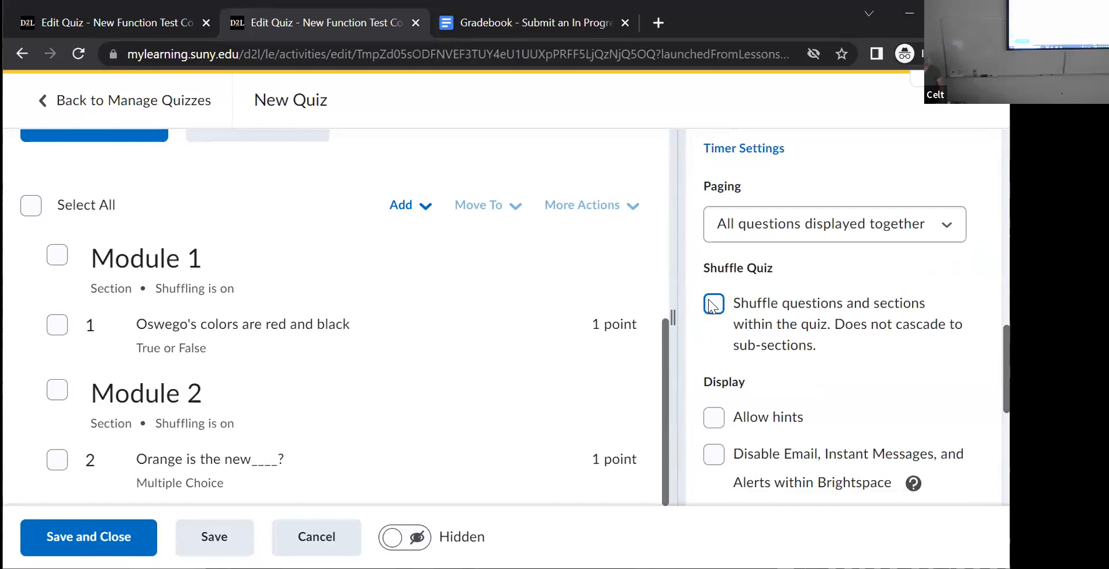
left_click(712, 305)
left_click(200, 538)
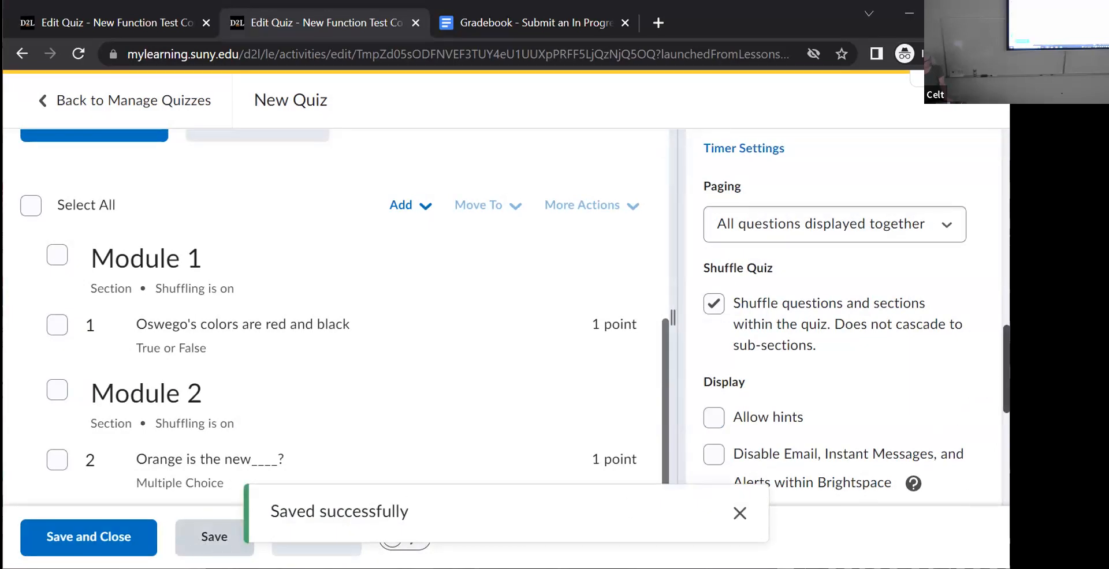
- Preview the quiz and start an attempt to examine the order of its sections and questions, then leave the attempt
scroll(983, 378, "up", 5)
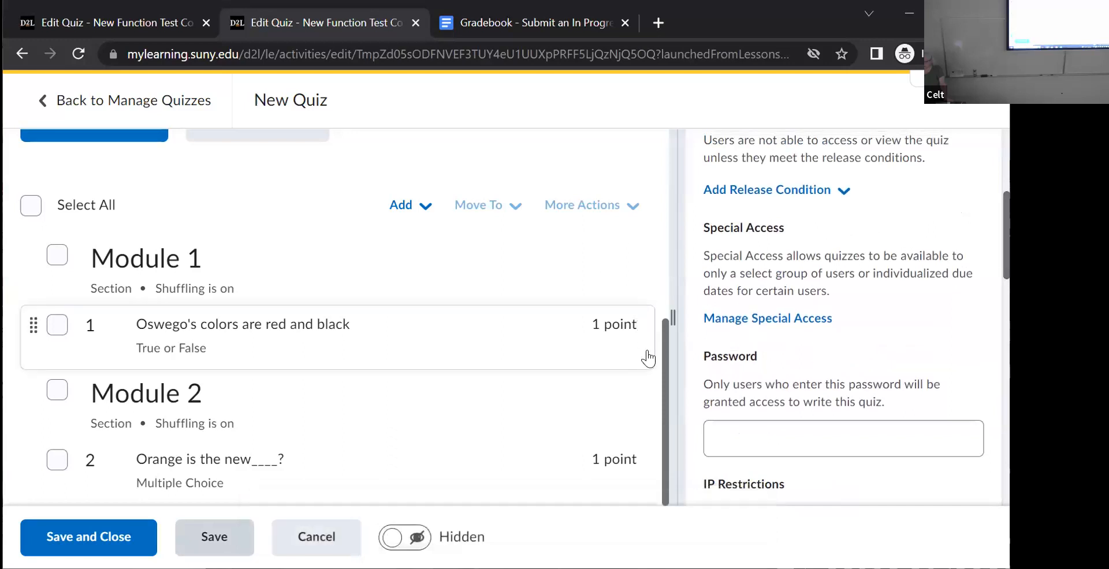
left_click_drag(660, 355, 681, 264)
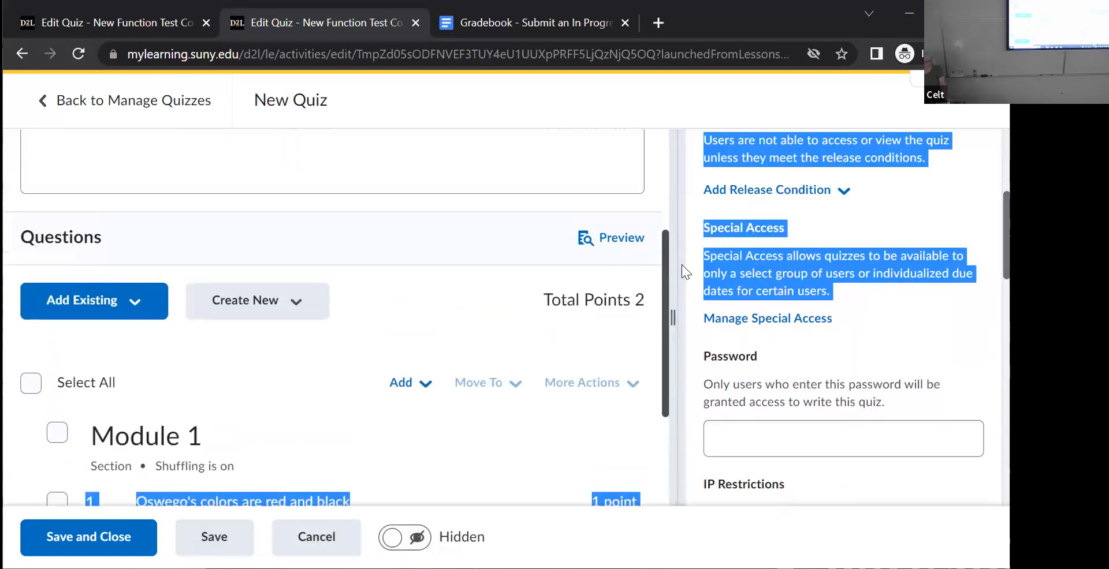
left_click(624, 239)
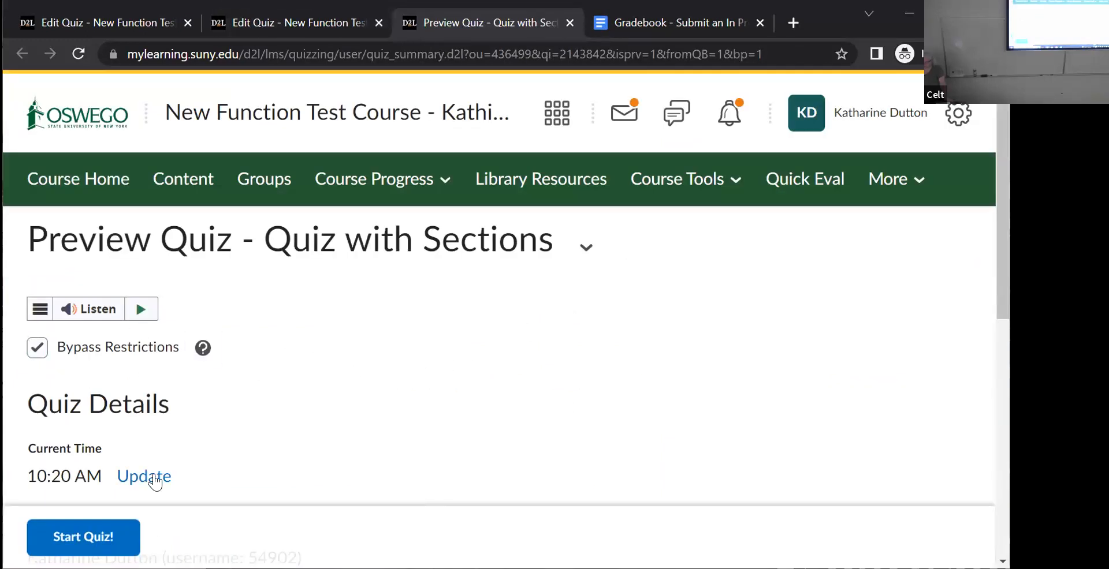
left_click(92, 537)
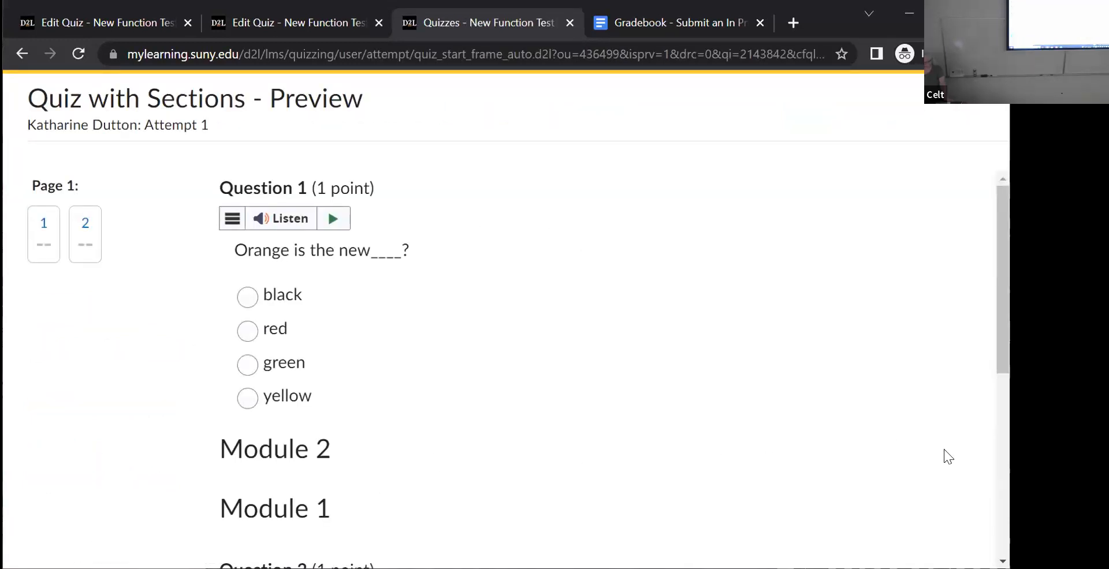
mouse_move(1003, 323)
left_mouse_down()
mouse_move(1003, 412)
mouse_move(1003, 324)
left_mouse_up()
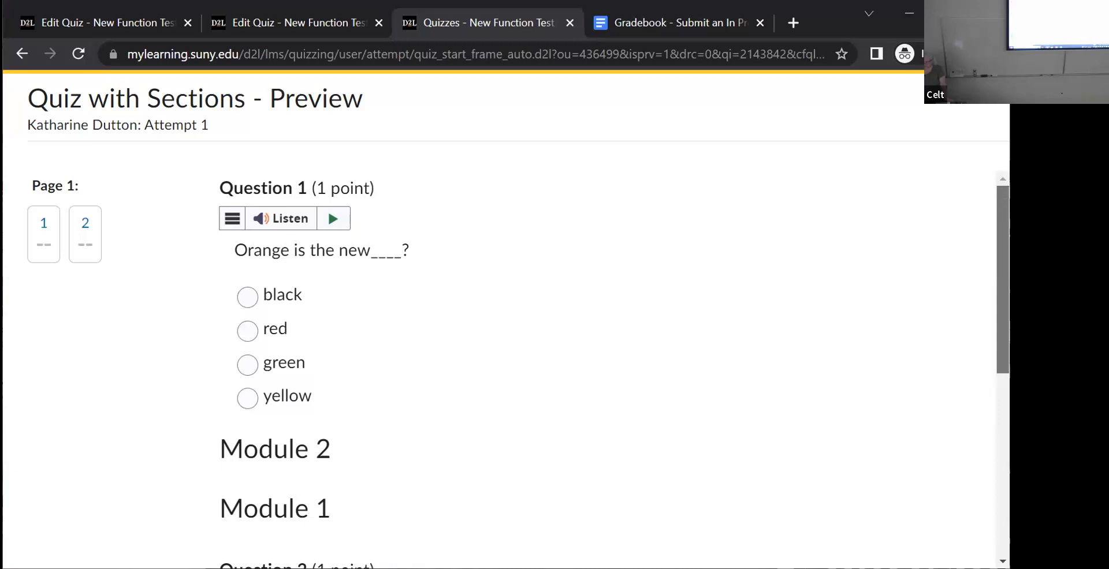
left_click_drag(1003, 323, 1003, 352)
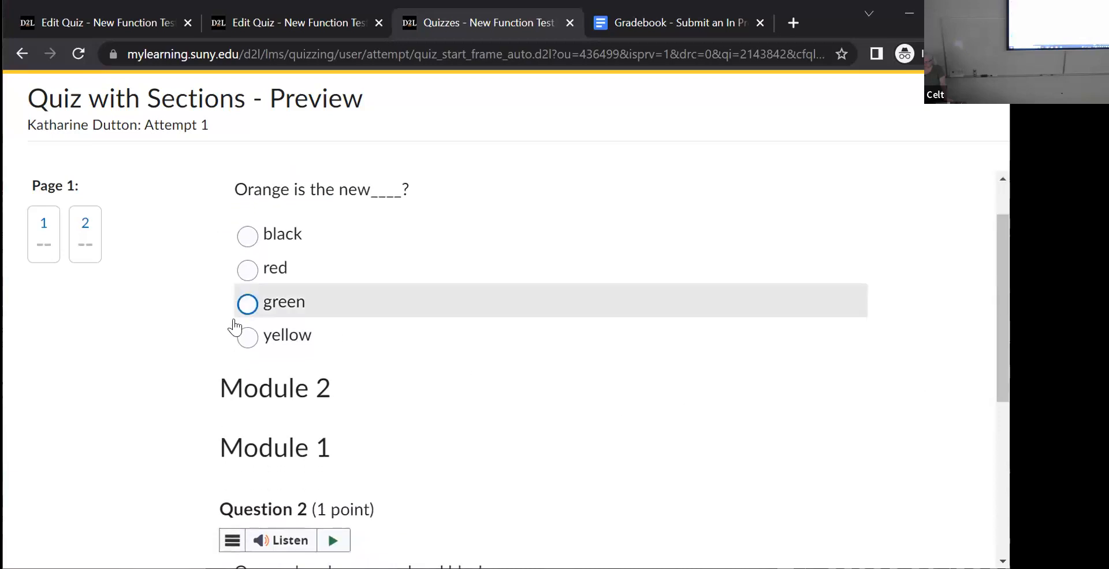
left_click_drag(1003, 352, 1003, 323)
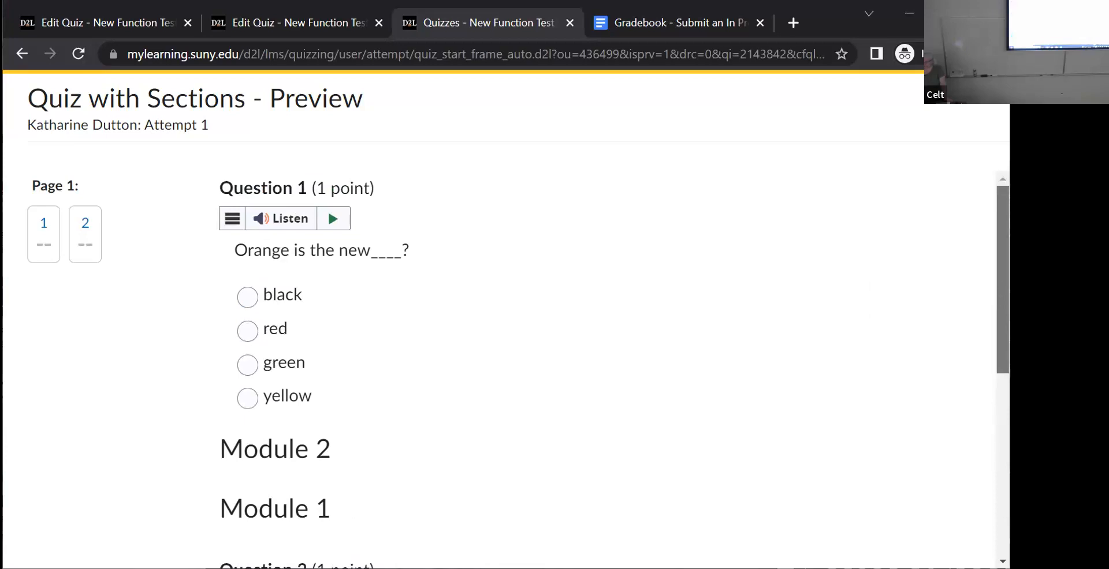
left_click(22, 57)
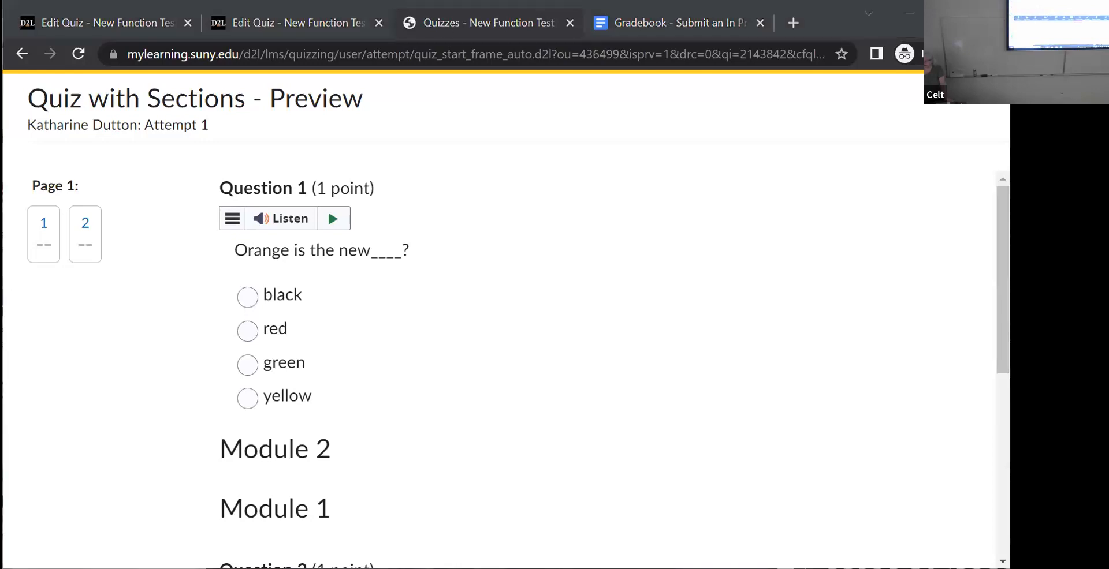
- Return to the quiz editor and view the Module 2 section's settings without changing them
left_click(290, 20)
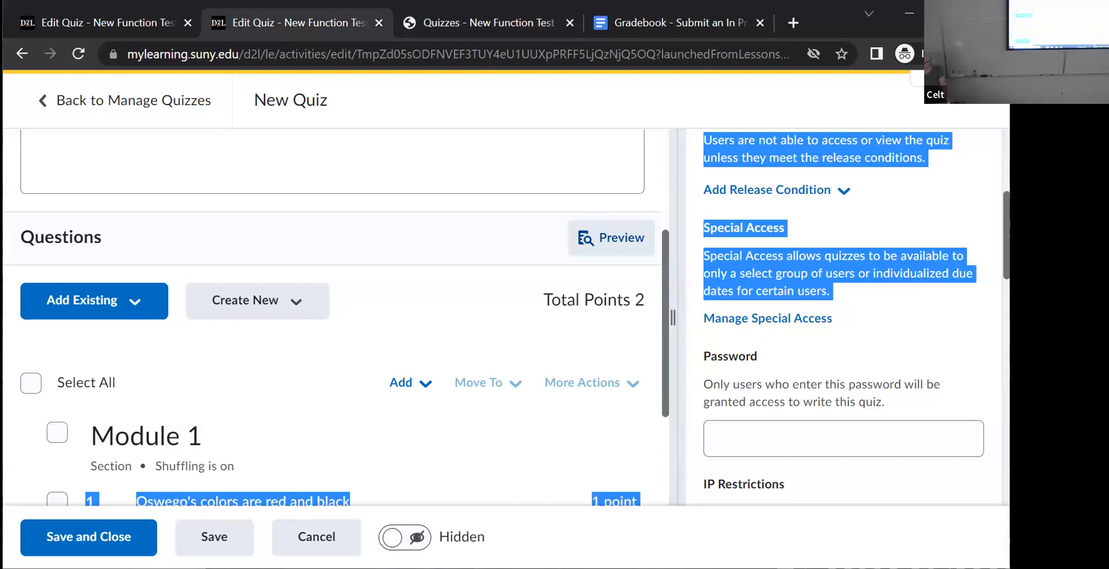
scroll(836, 330, "down", 5)
left_click_drag(663, 321, 650, 451)
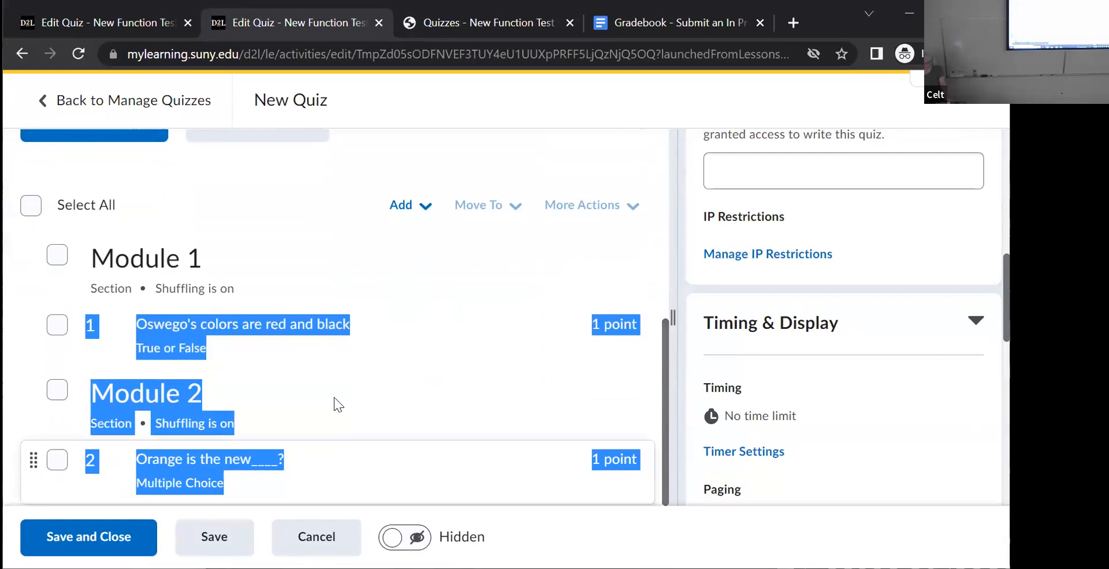
left_click(948, 131)
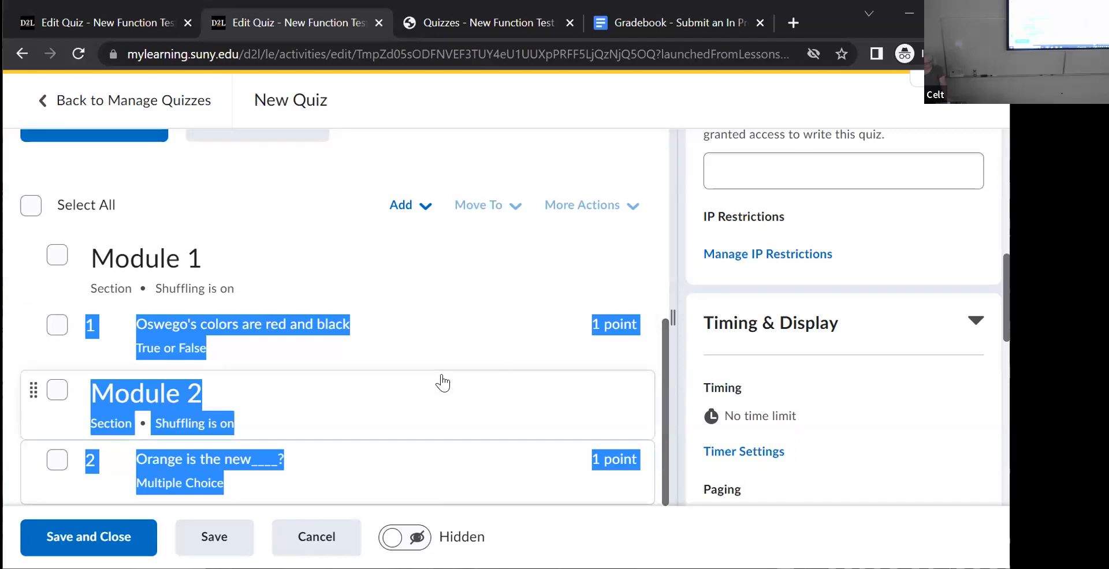
left_click(442, 375)
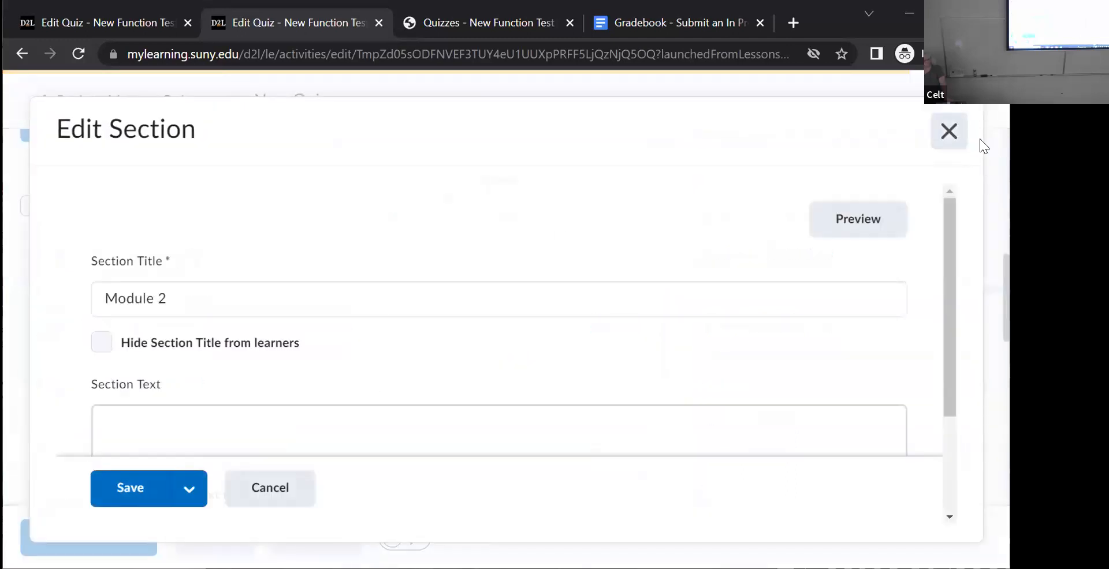
left_click(948, 131)
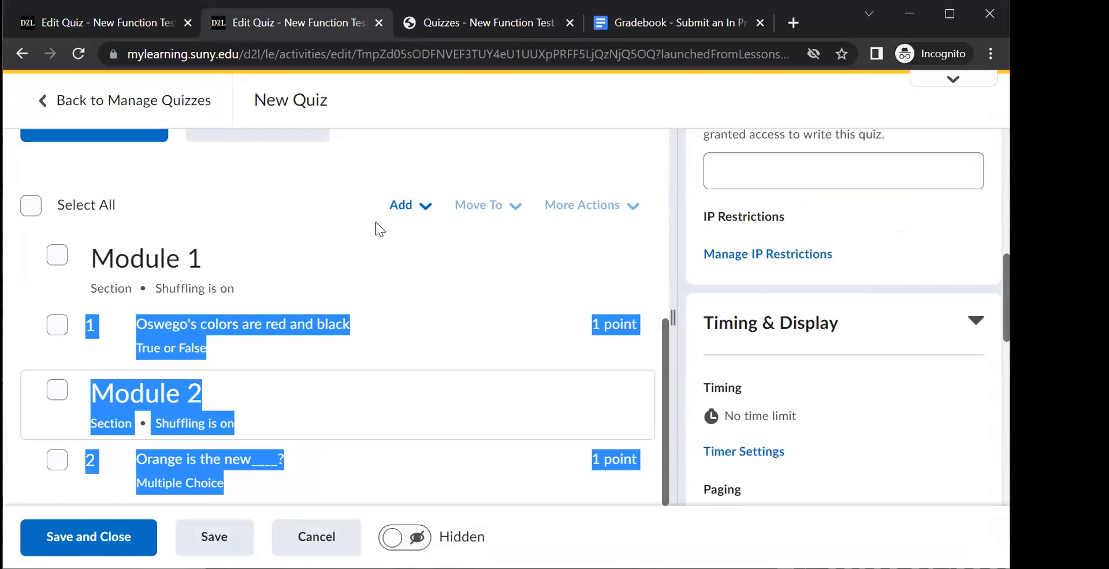
left_click(332, 193)
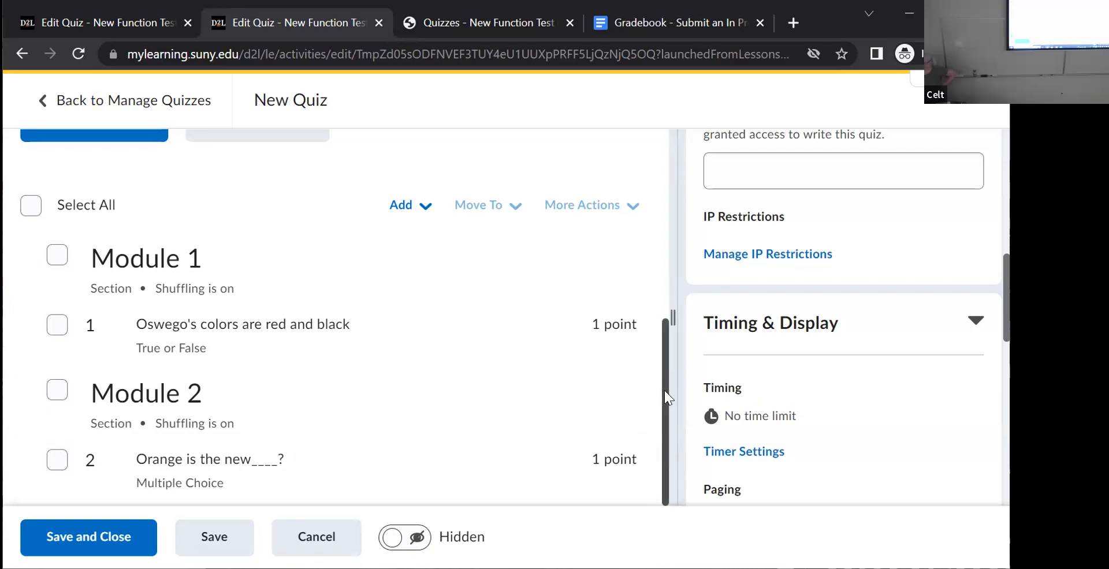
- Disable shuffling of questions and sections within the quiz in its timing and display settings, and save and close the quiz
scroll(843, 347, "down", 4)
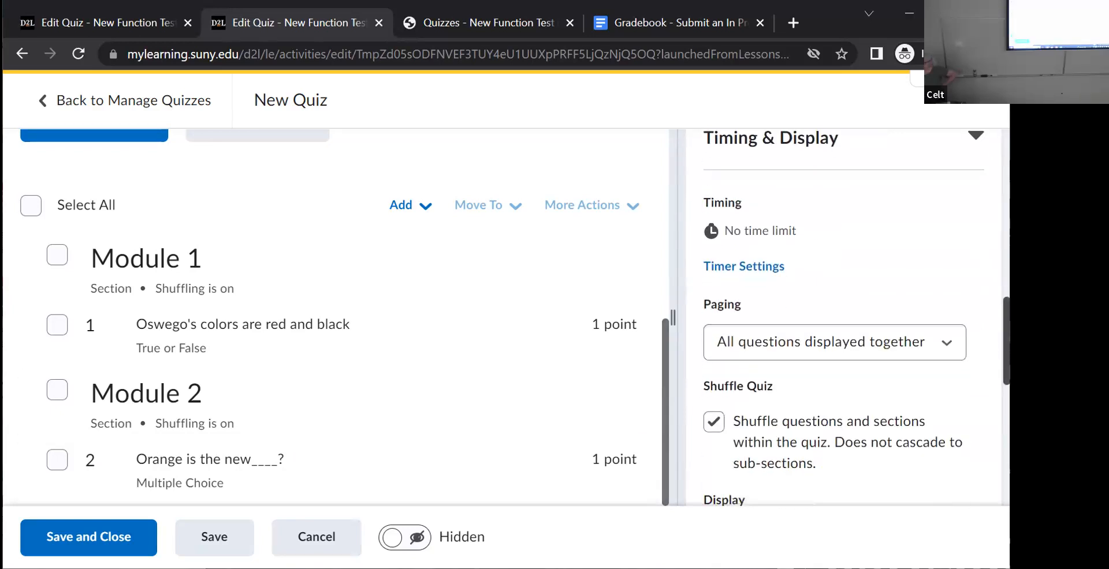
left_click(712, 402)
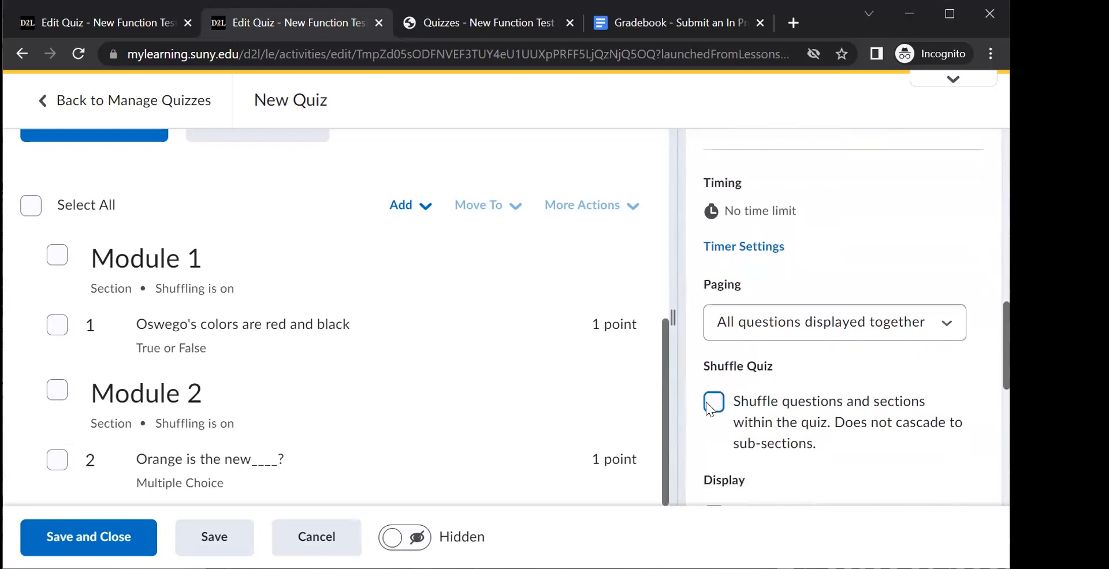
left_click(79, 543)
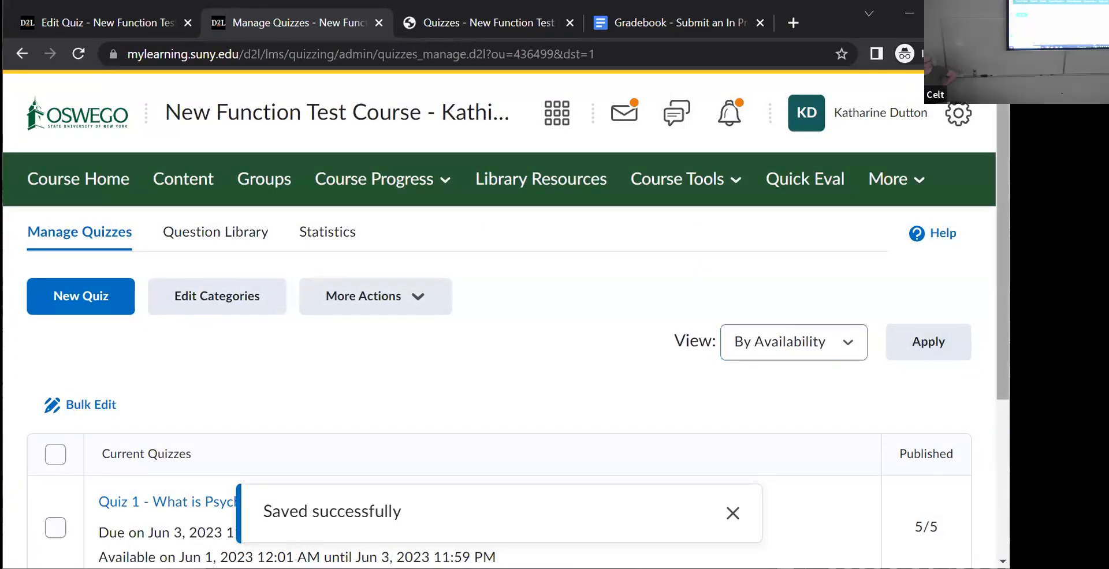
- Reopen "Quiz with Sections", preview it and start an attempt to examine the order of its sections and questions
scroll(981, 394, "down", 1)
scroll(981, 394, "down", 4)
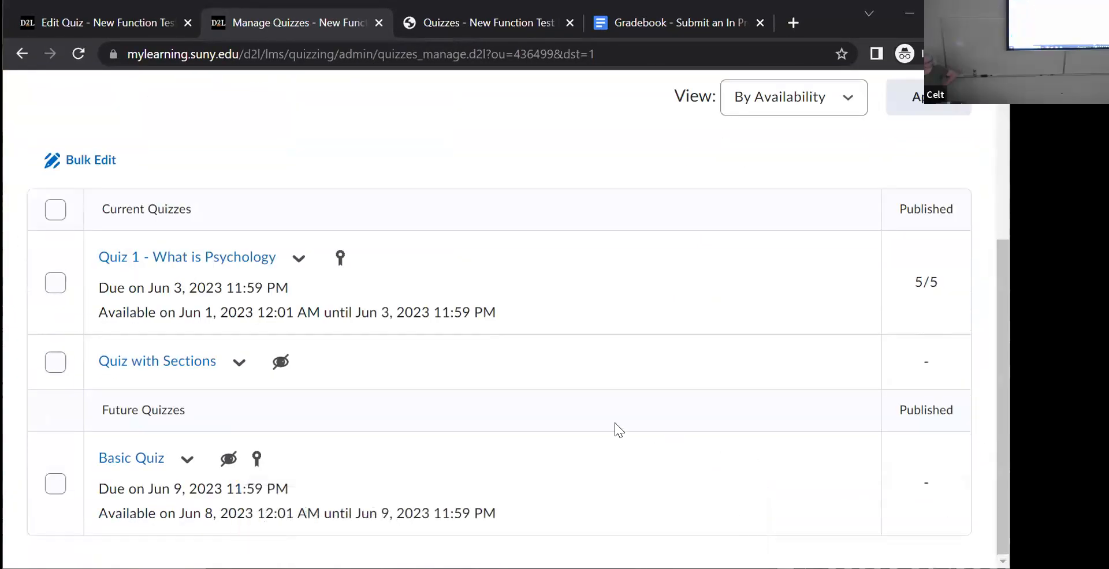
left_click(196, 364)
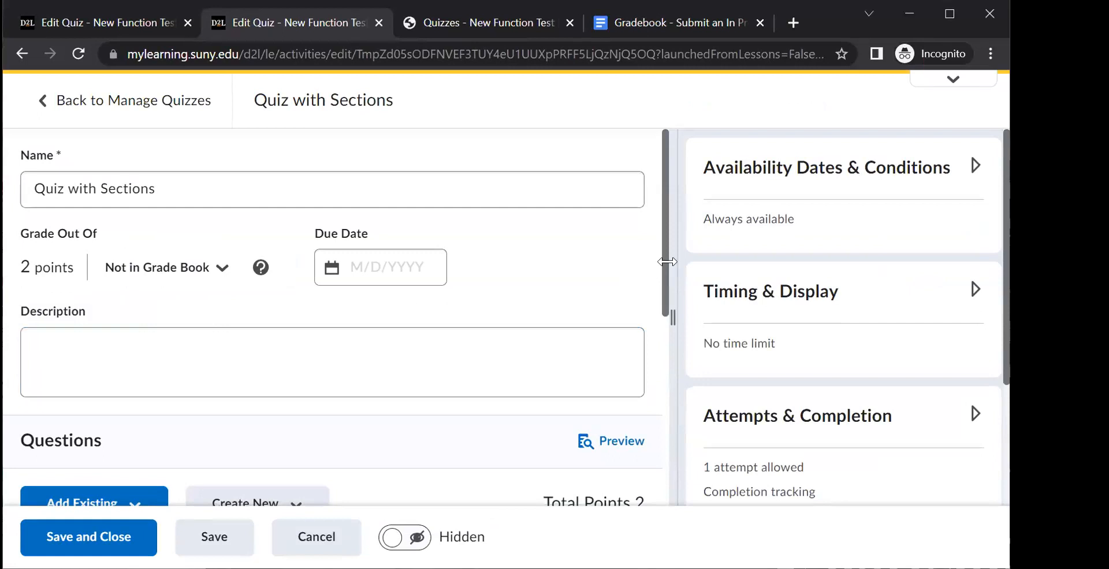
left_click(603, 447)
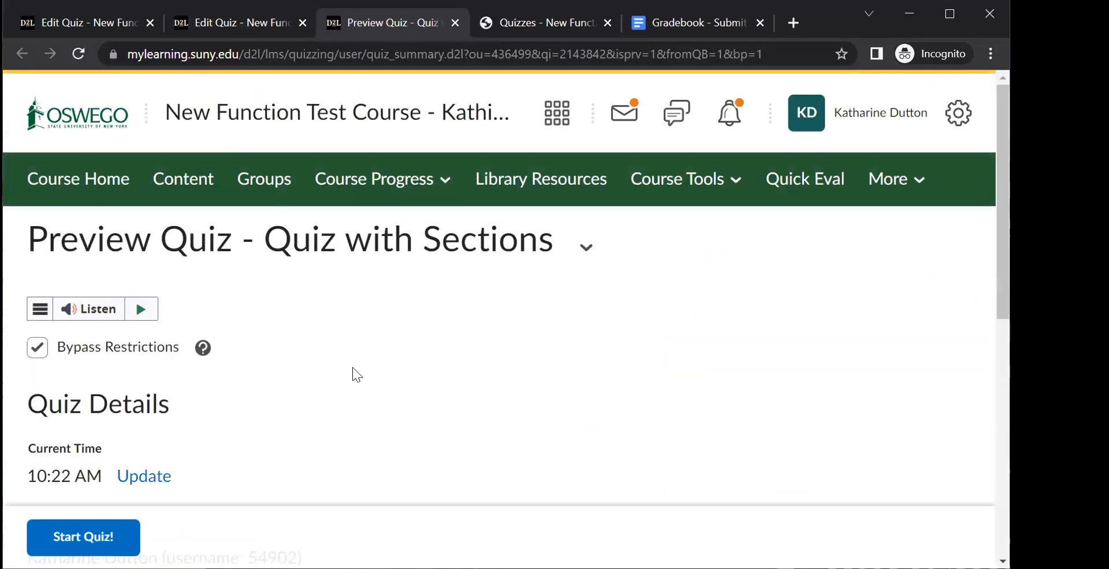
left_click(76, 532)
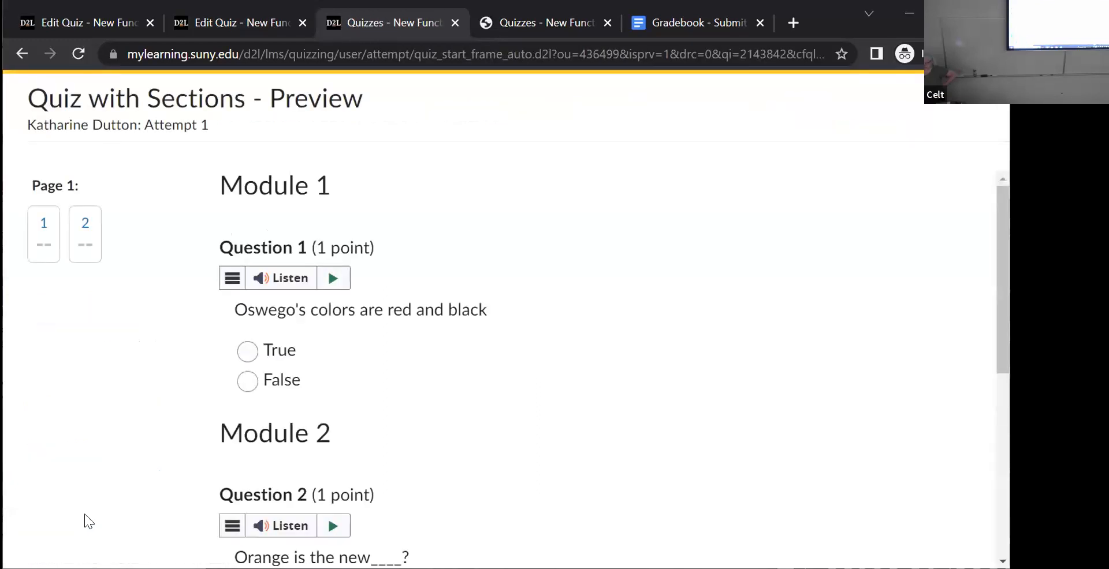
scroll(614, 369, "down", 2)
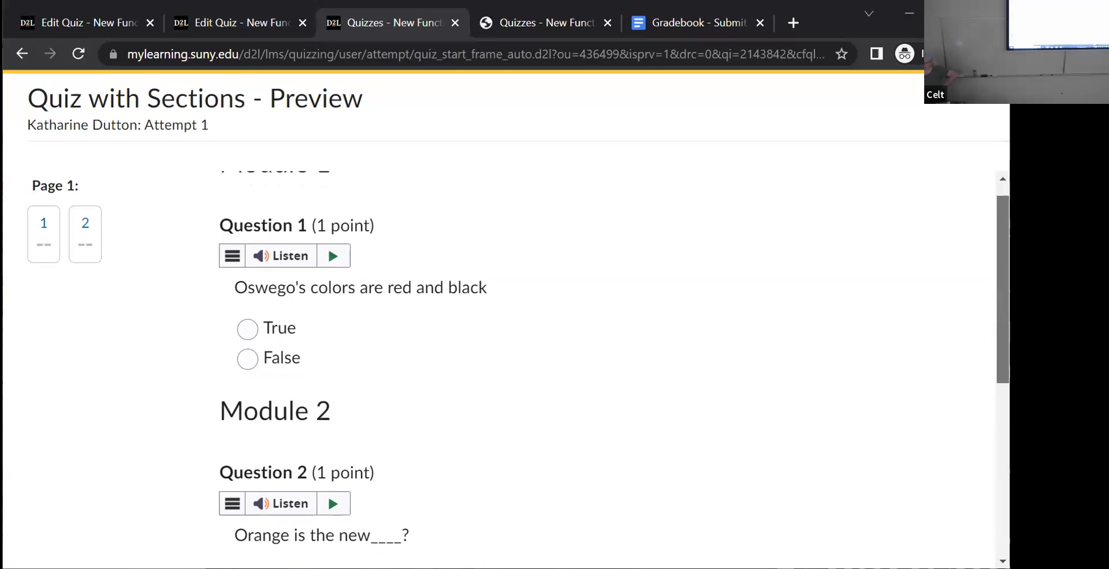
scroll(990, 400, "down", 4)
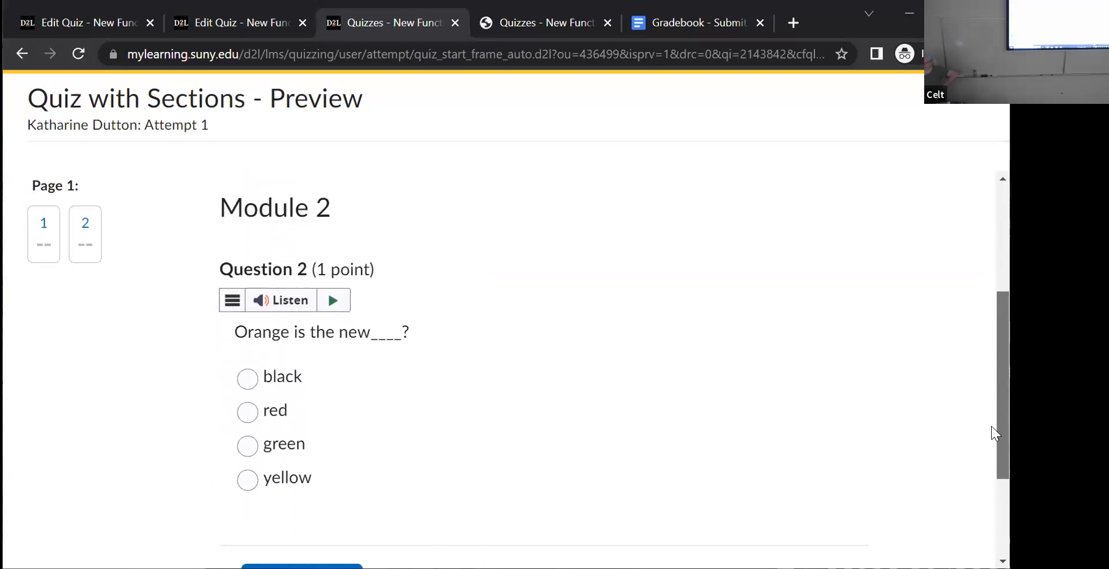
scroll(990, 448, "up", 5)
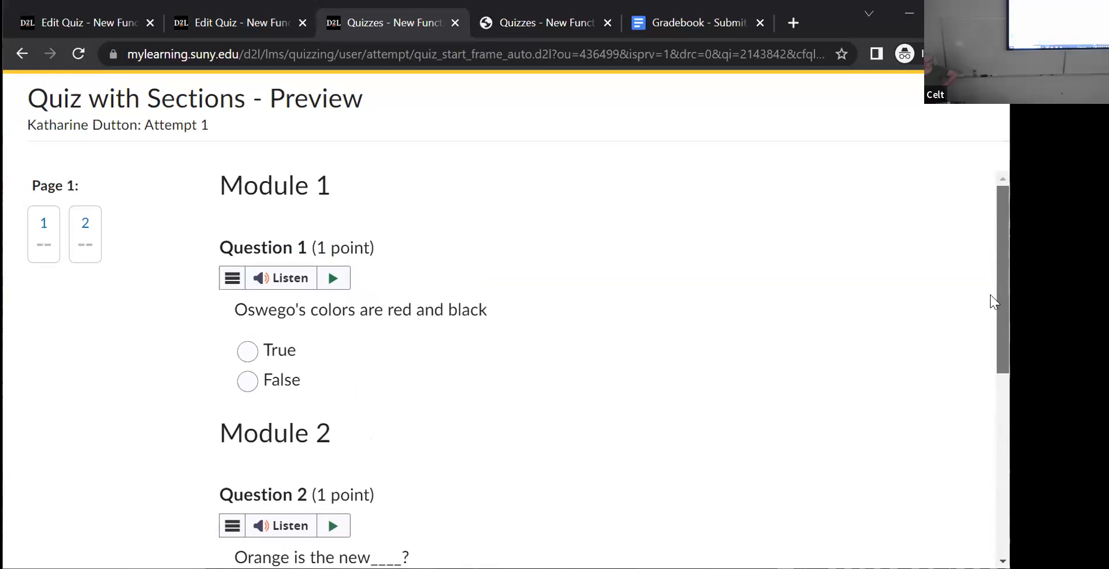
scroll(989, 294, "down", 2)
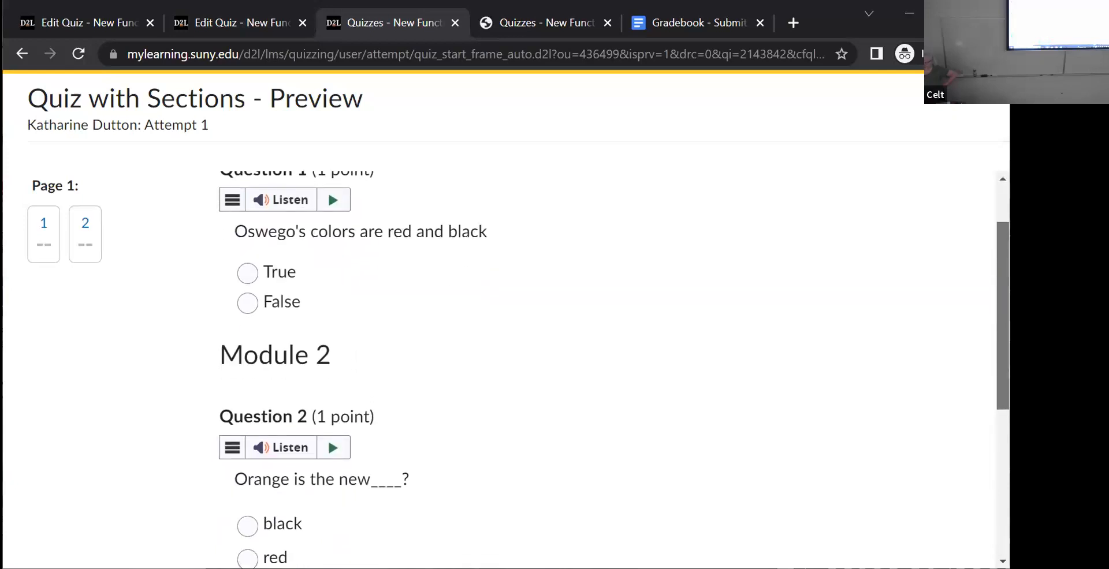
scroll(613, 369, "up", 2)
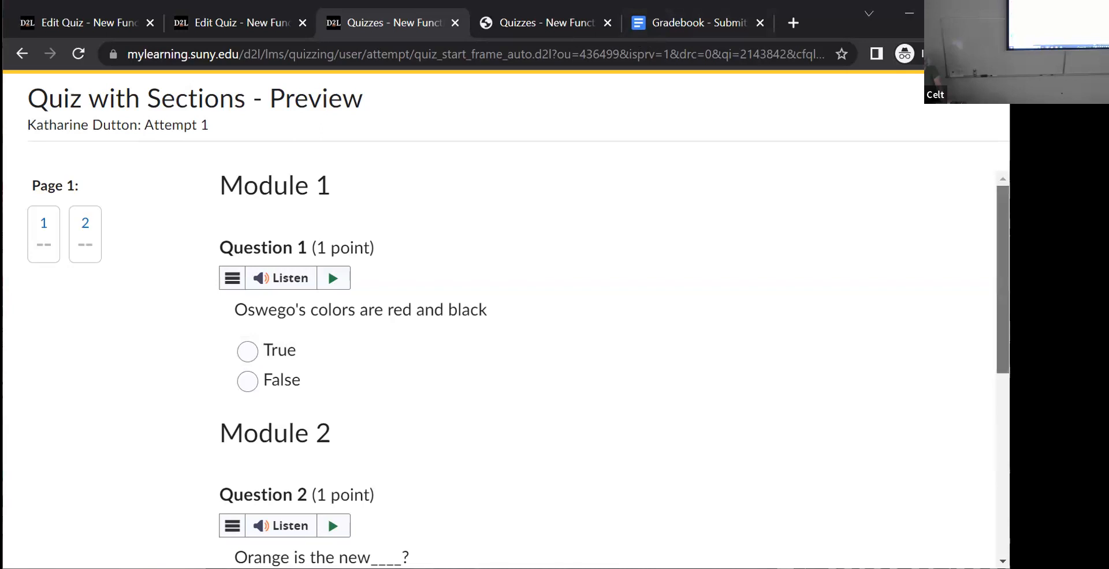
- Leave the quiz preview, save and close "Quiz with Sections", and reopen it for editing
left_click(455, 22)
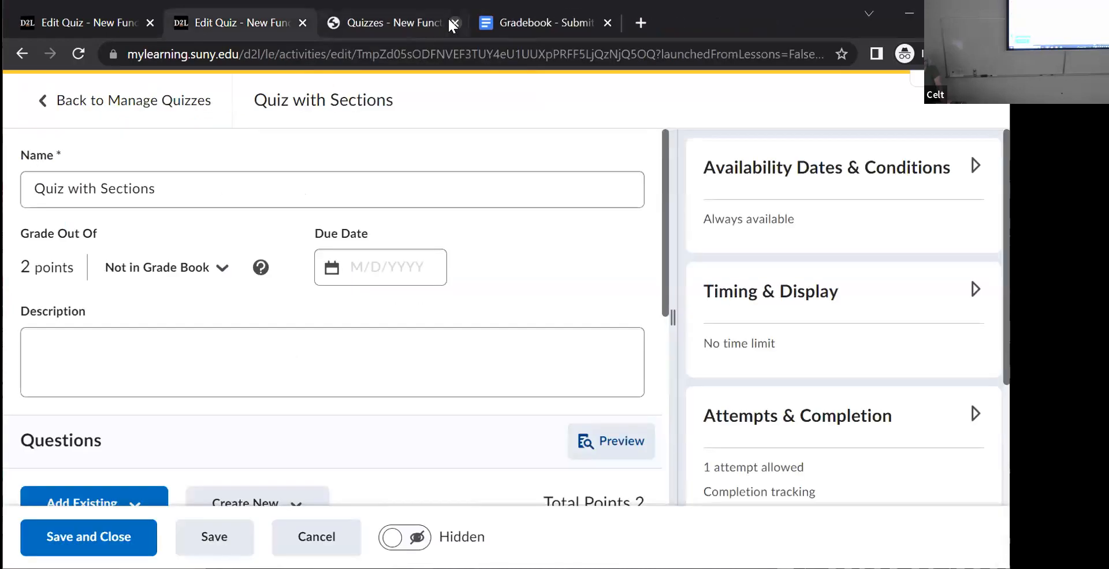
left_click(91, 536)
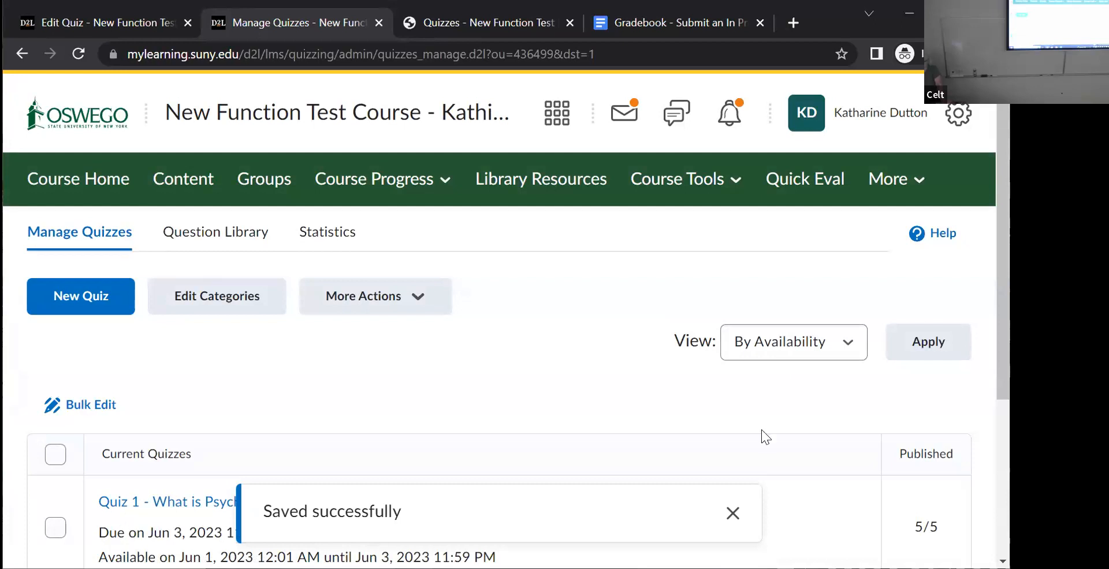
scroll(397, 379, "down", 4)
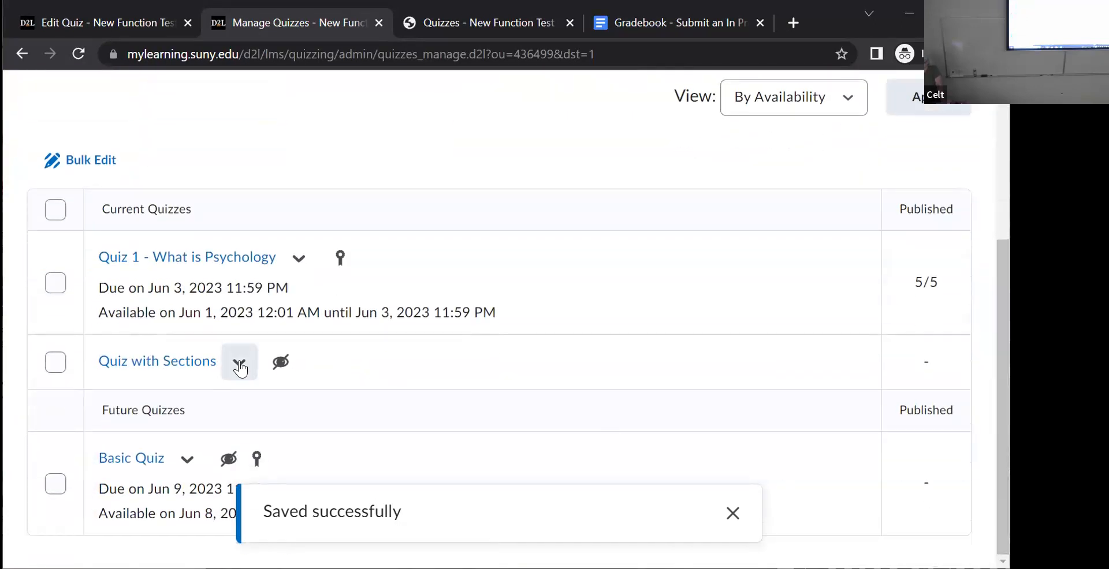
left_click(239, 362)
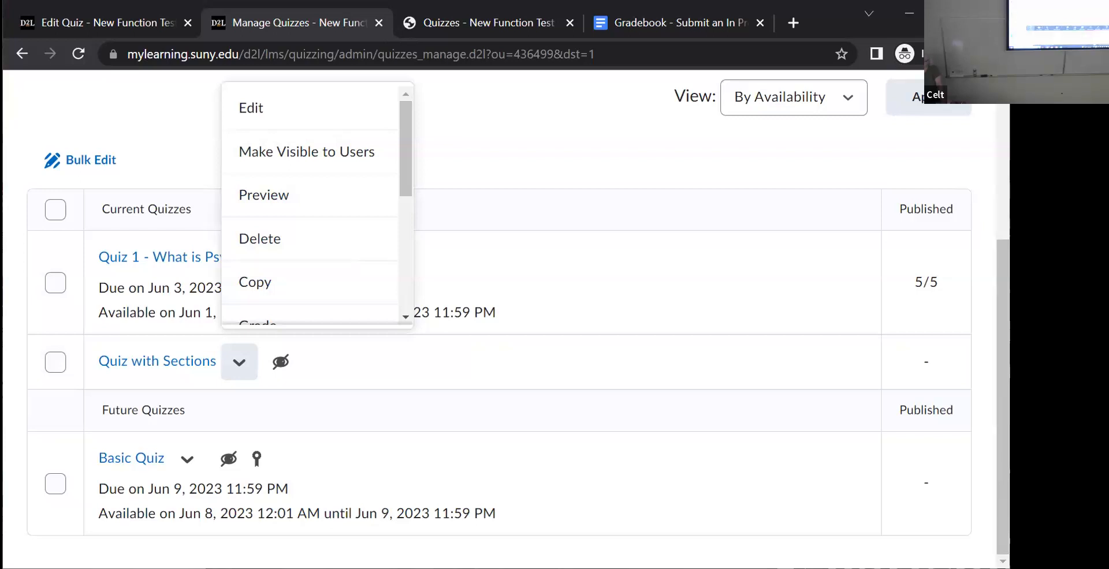
left_click(260, 108)
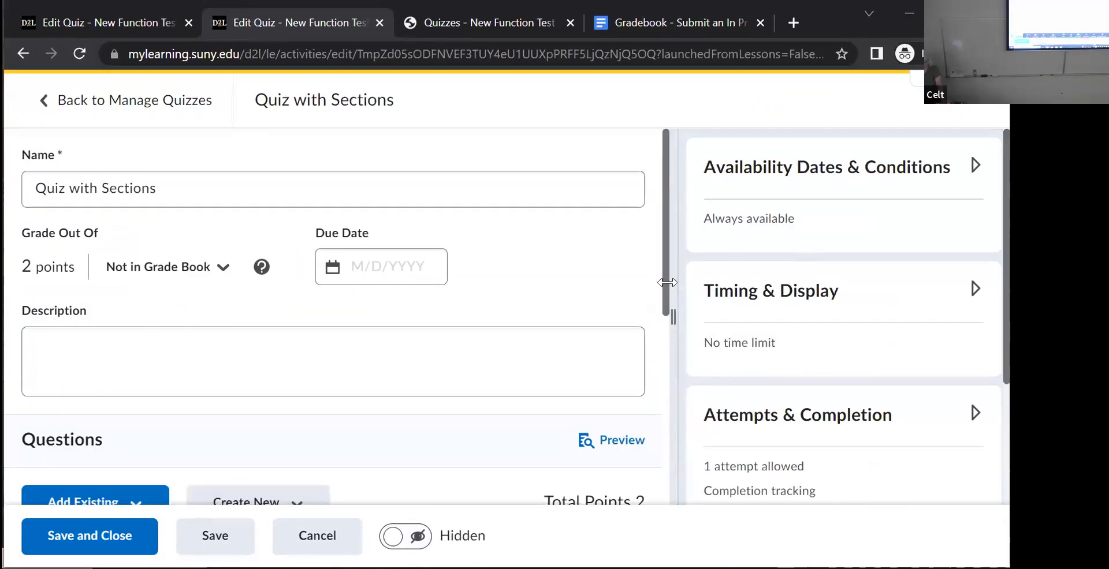
- Select the "Orange is the new____?" question, look through its settings and options, and close it without changes
scroll(662, 324, "down", 2)
scroll(662, 354, "down", 5)
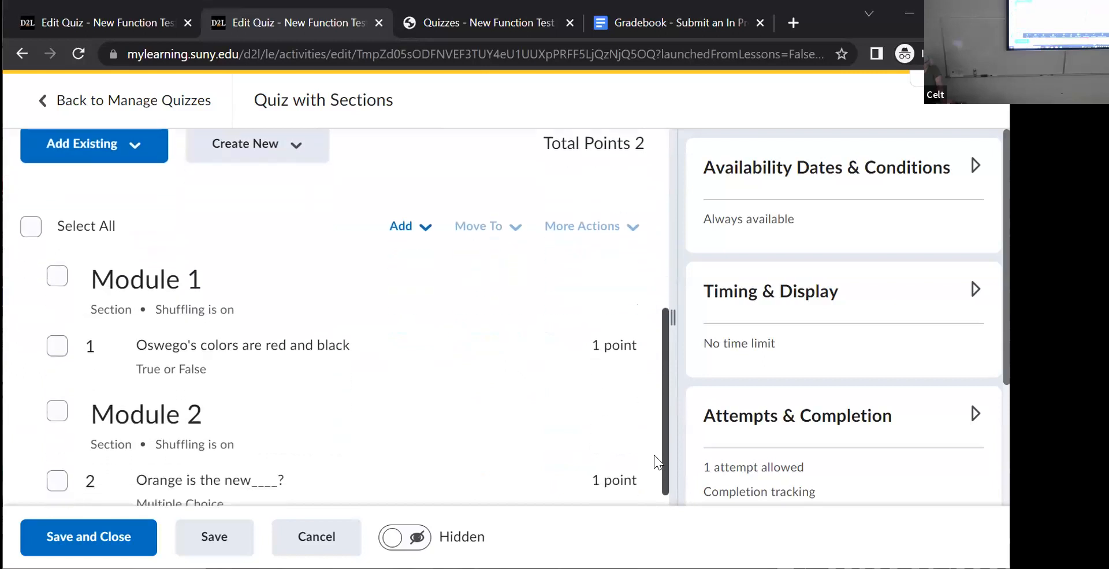
left_click(57, 461)
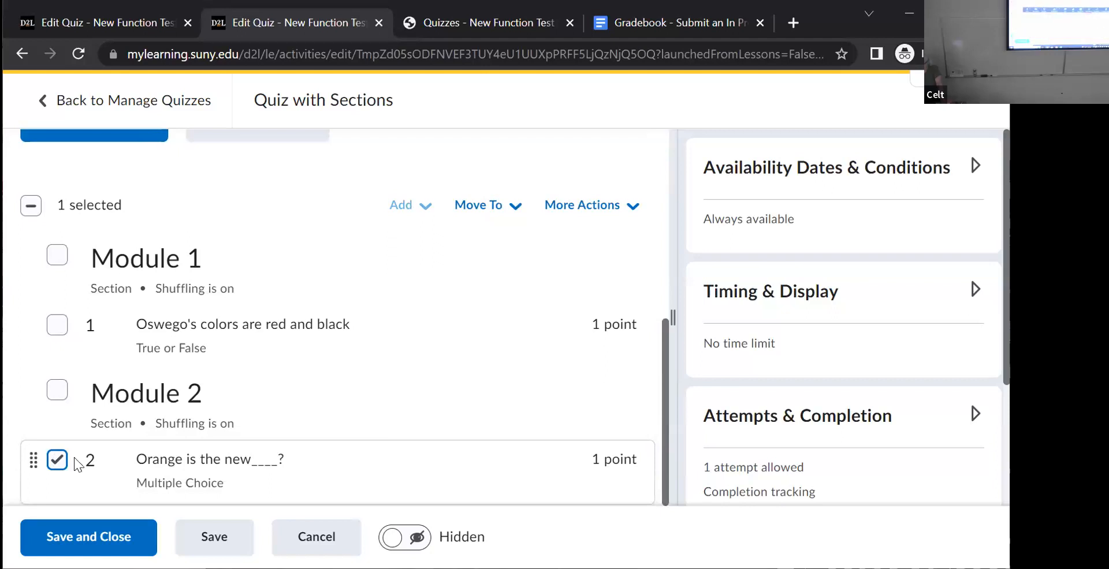
left_click(218, 457)
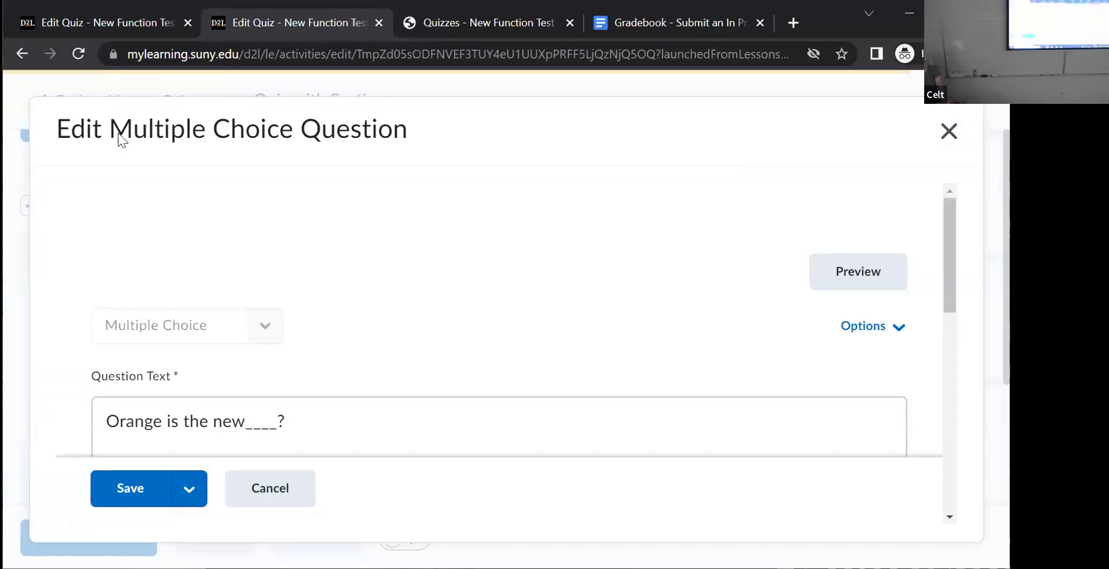
left_click(866, 334)
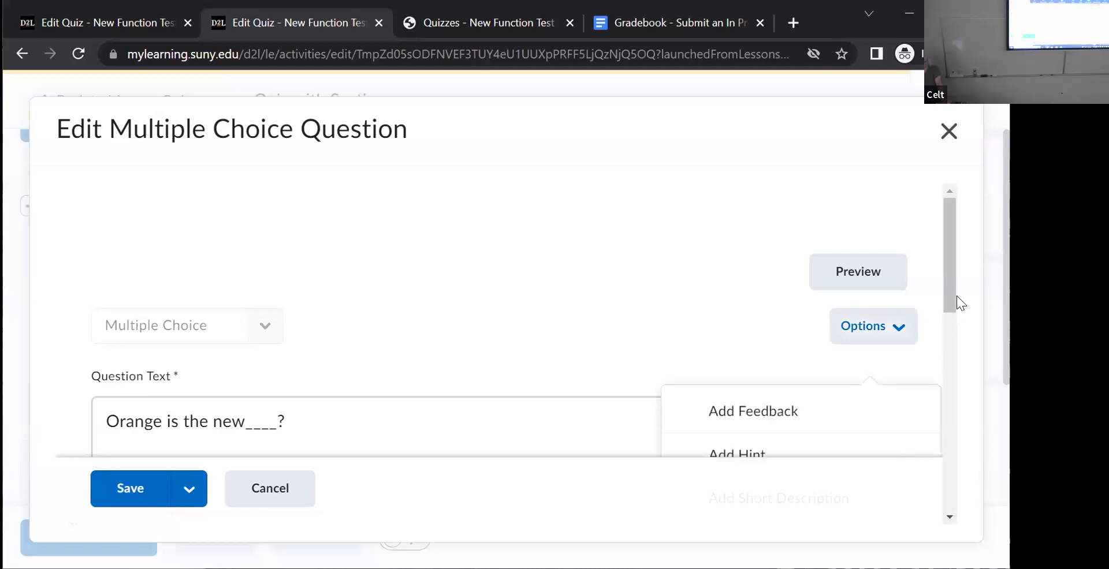
scroll(946, 318, "down", 1)
left_click_drag(945, 319, 938, 243)
left_click(948, 131)
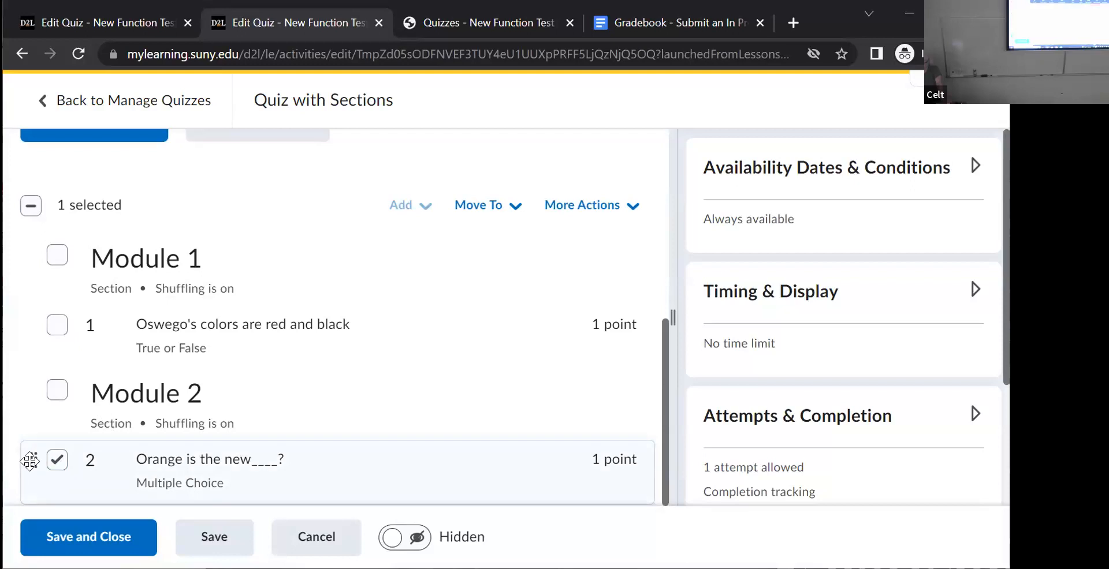
- Try reordering the "Orange is the new____?" question above the Module 2 section and return it below the section heading
left_click_drag(30, 459, 46, 364)
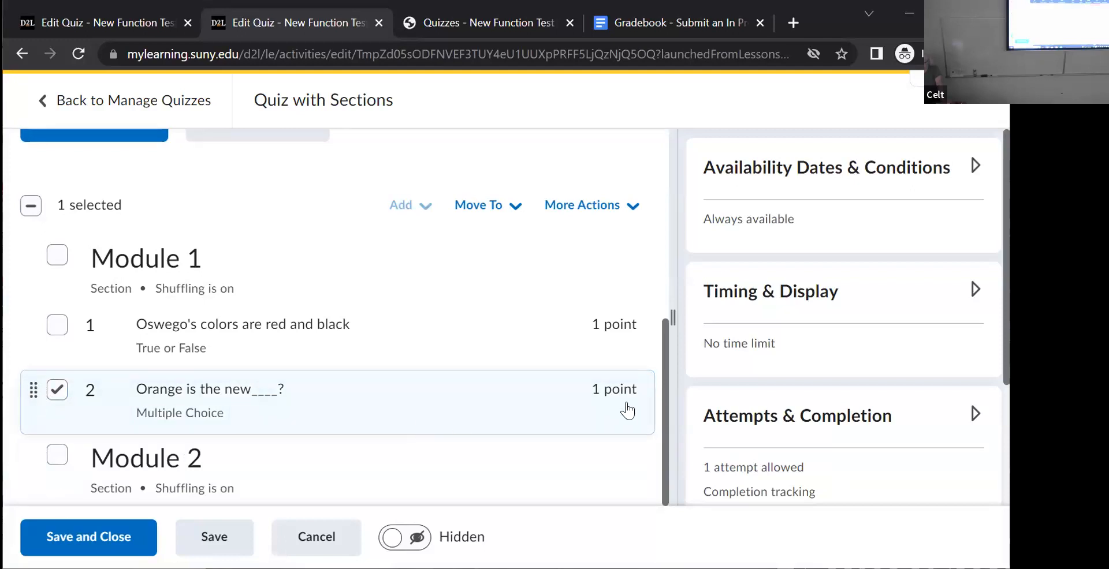
left_click_drag(664, 393, 668, 457)
left_click_drag(25, 402, 32, 458)
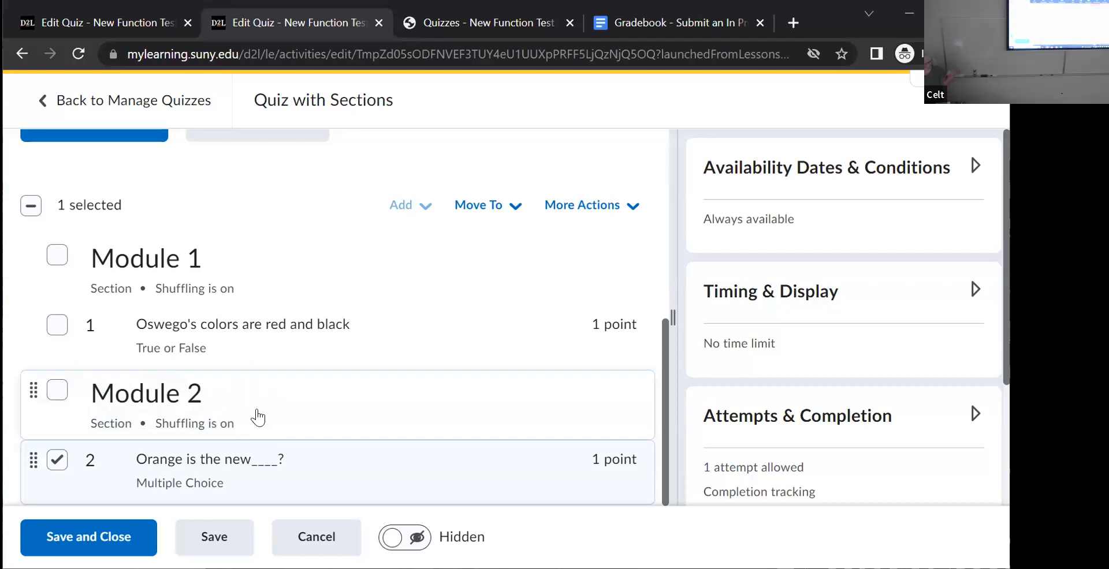
- Examine the Module 2 section's settings and preview, and cancel without changes
left_click(58, 393)
left_click(117, 397)
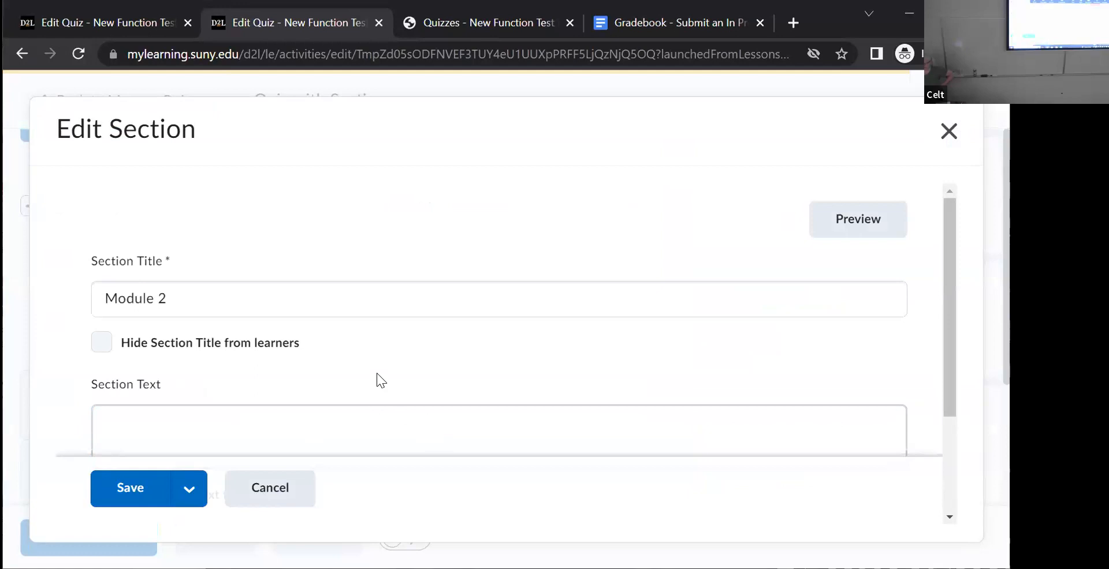
left_click_drag(946, 317, 944, 433)
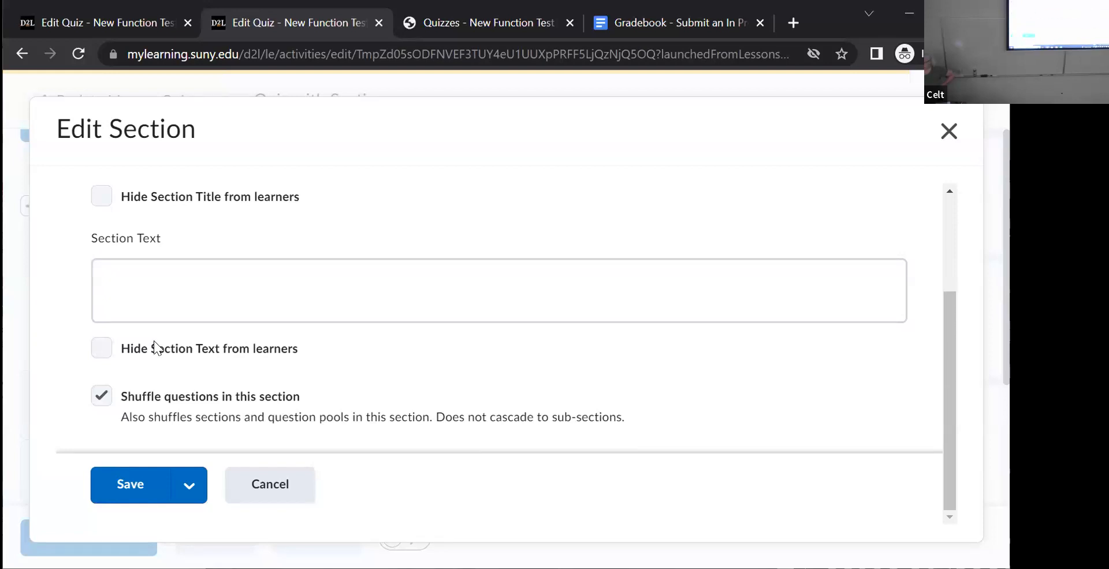
left_click_drag(947, 388, 932, 246)
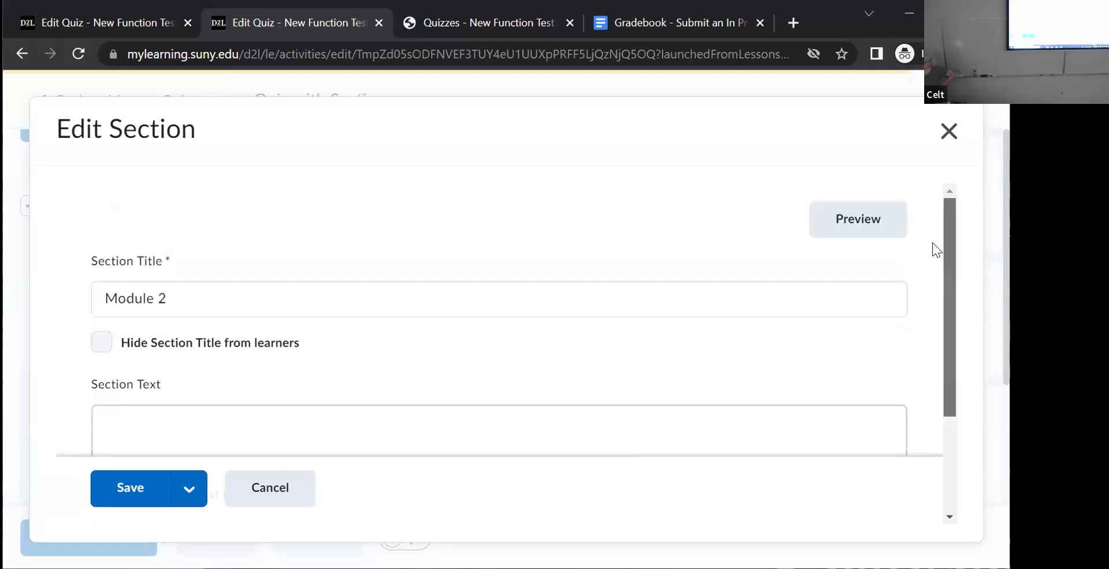
left_click(843, 225)
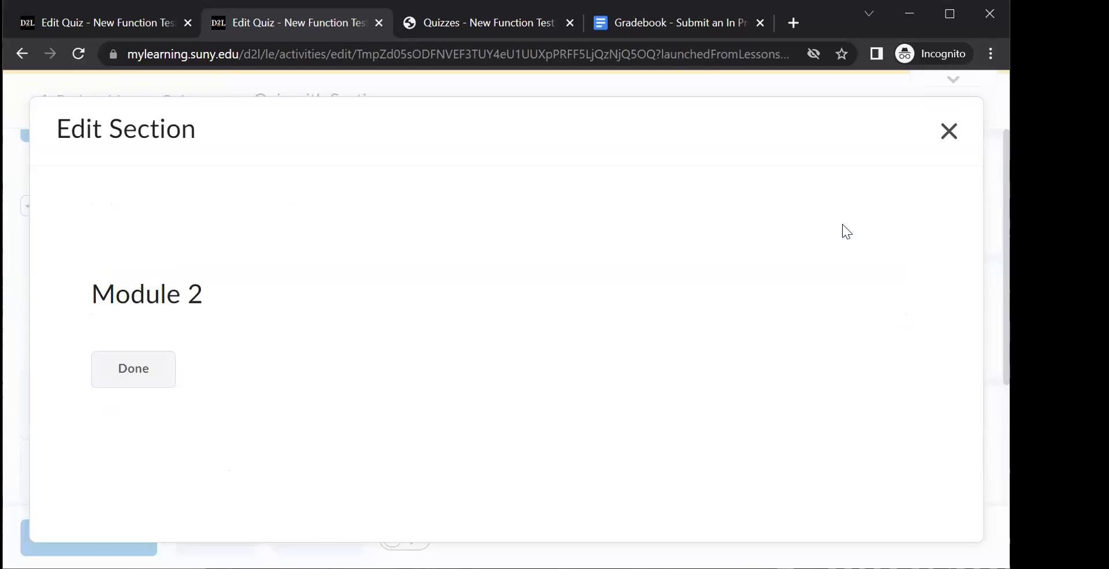
left_click(149, 381)
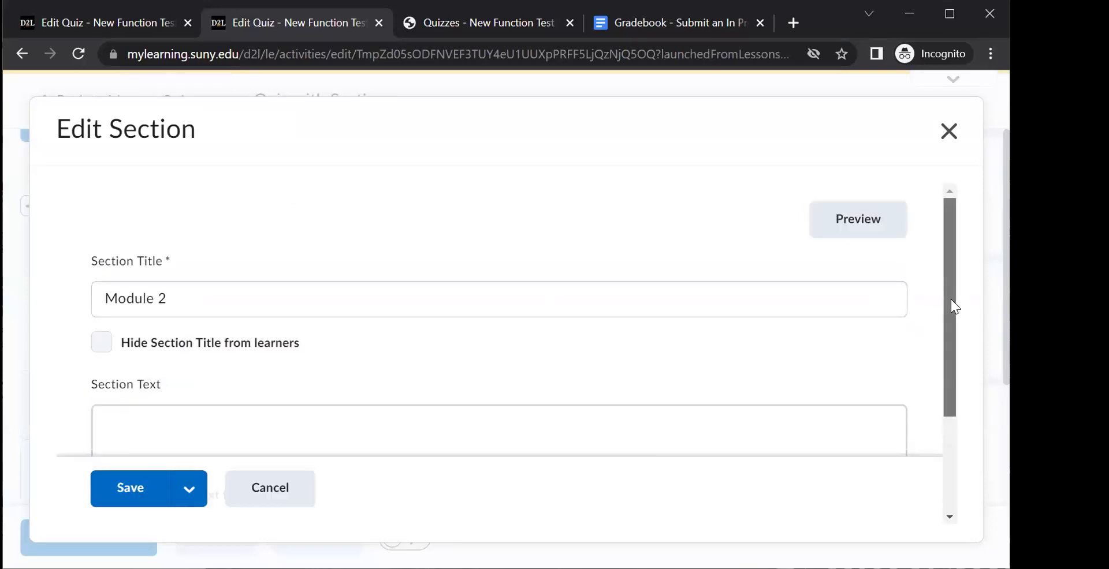
left_click_drag(950, 299, 919, 402)
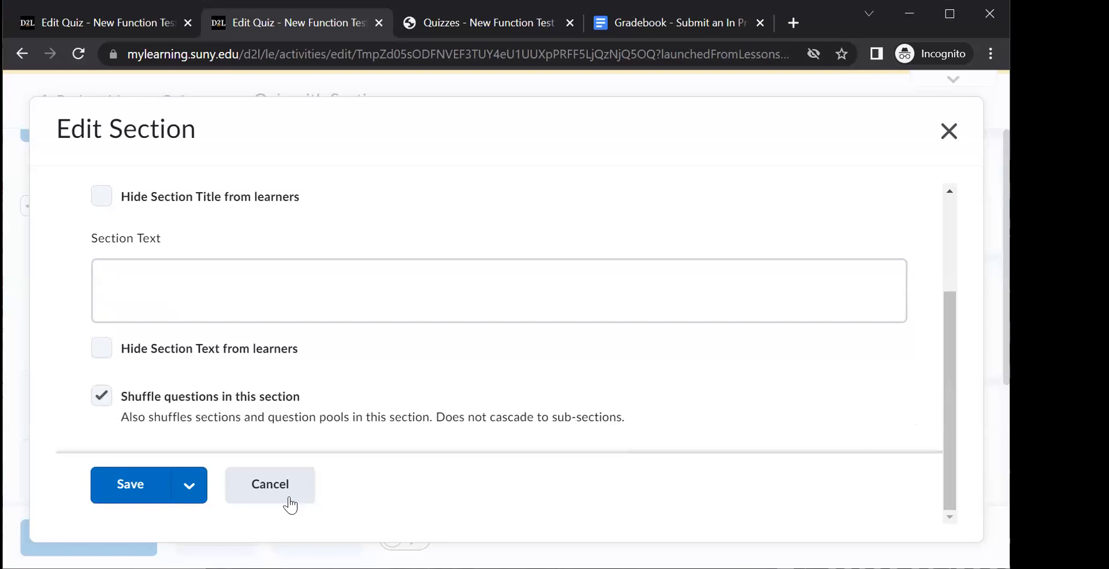
left_click(248, 488)
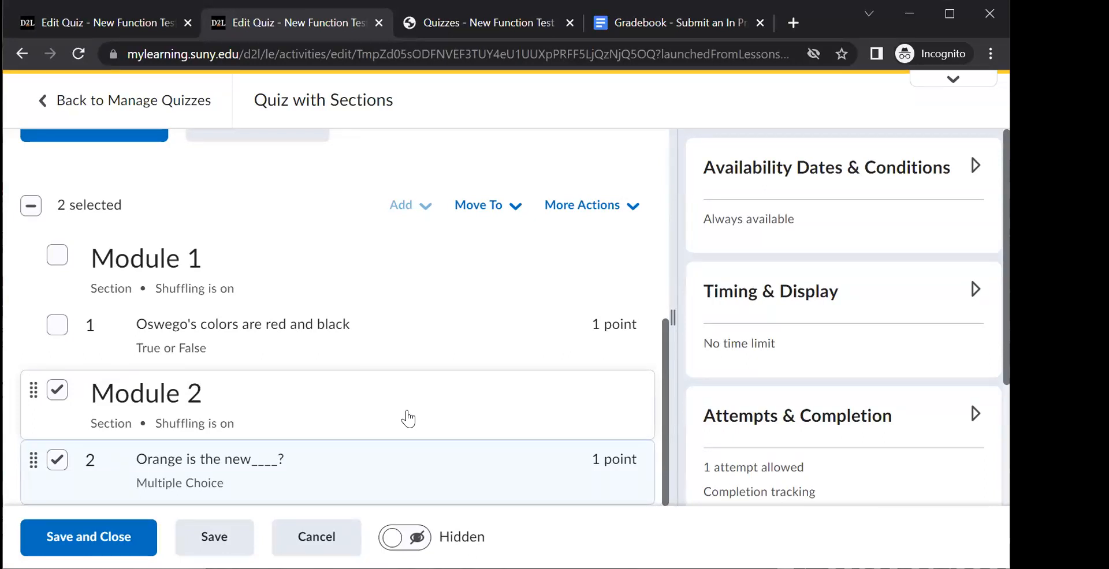
- Move only the "Orange is the new____?" question into the Module 2 section
left_click(58, 398)
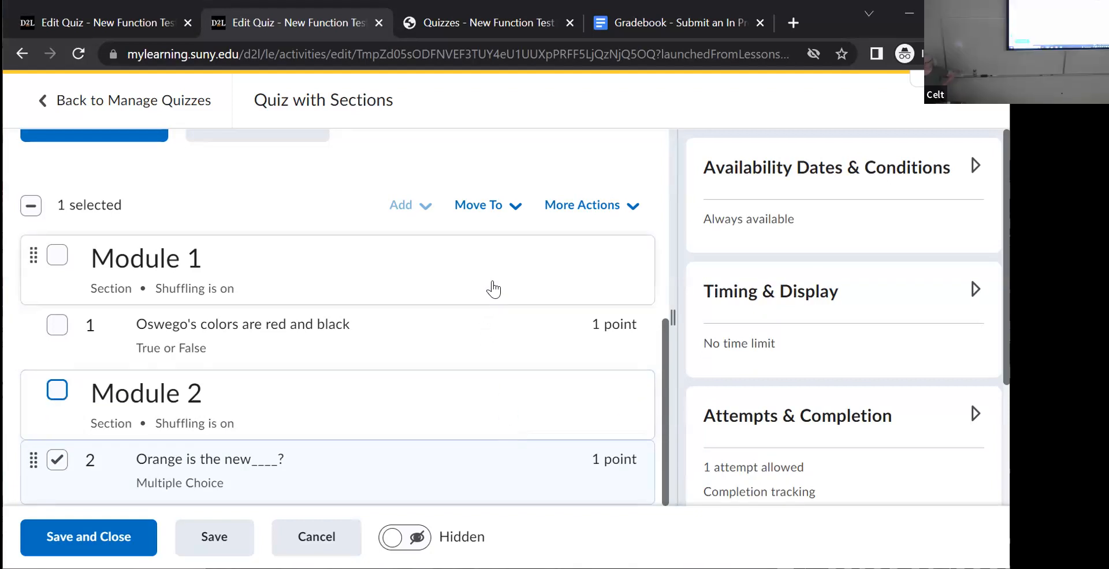
left_click(479, 206)
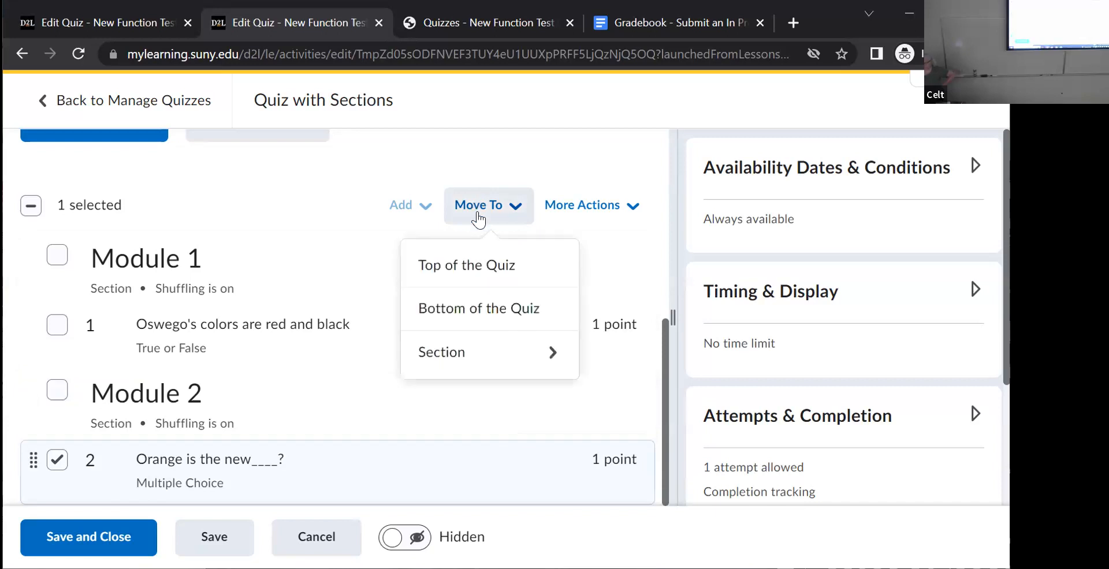
left_click(450, 358)
left_click(450, 353)
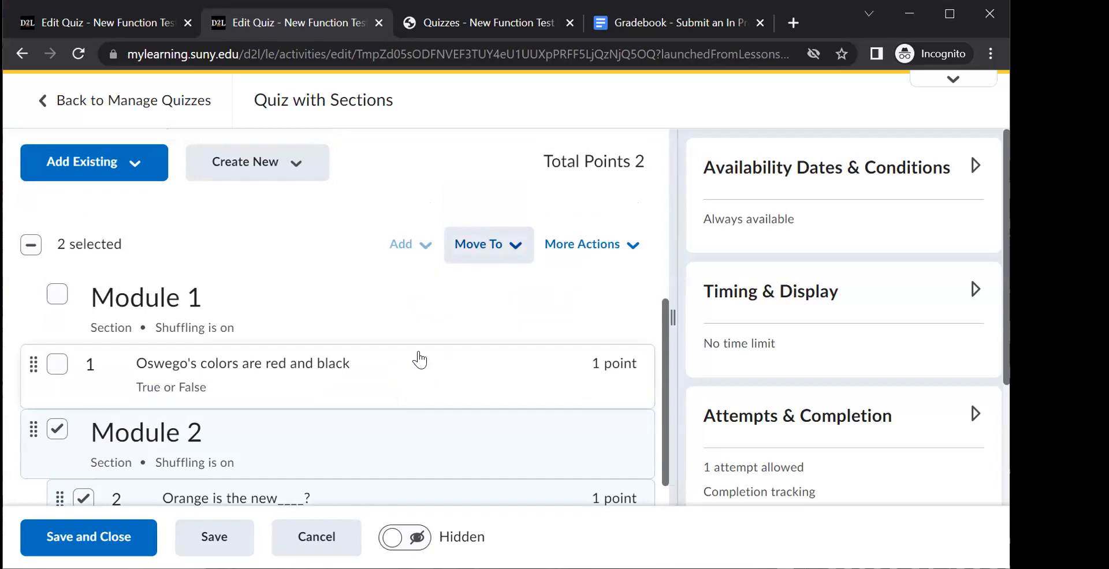
- Move the "Oswego's colors are red and black" question, together with the still selected Module 2 section, into the Module 1 section
left_click(64, 368)
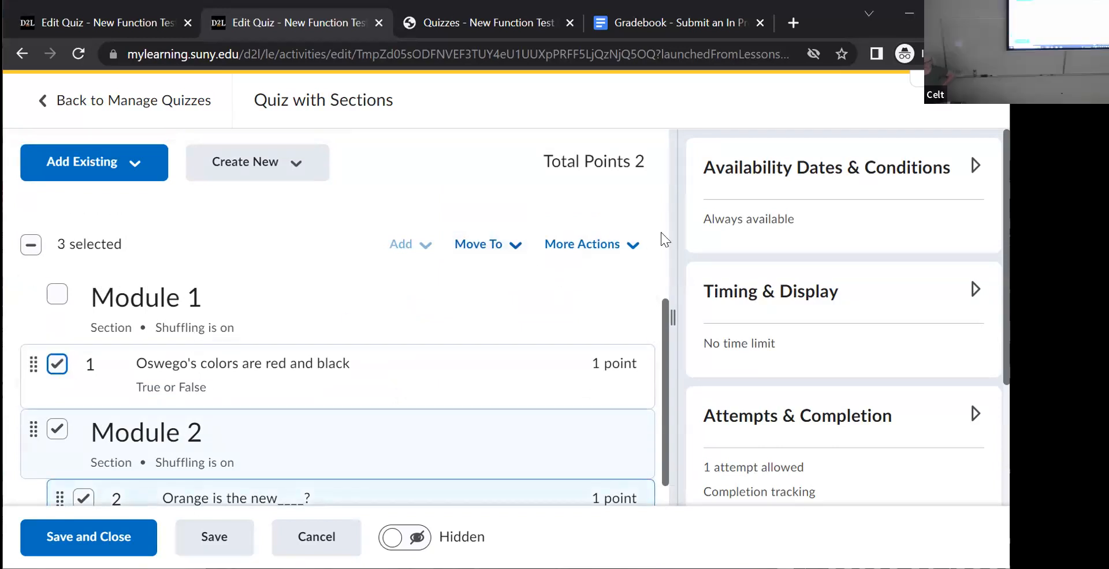
left_click(503, 248)
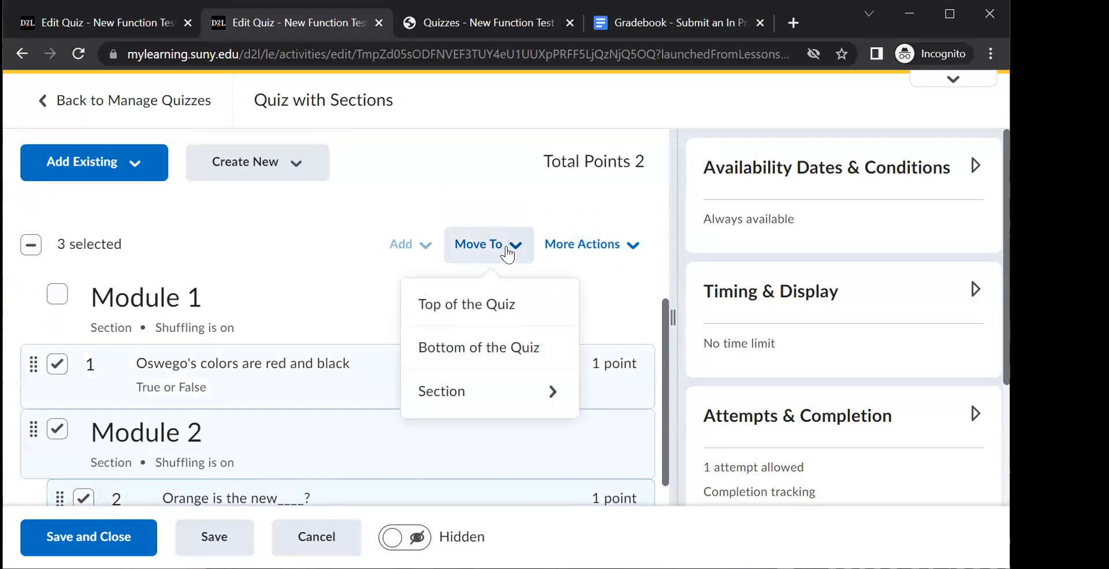
left_click(506, 399)
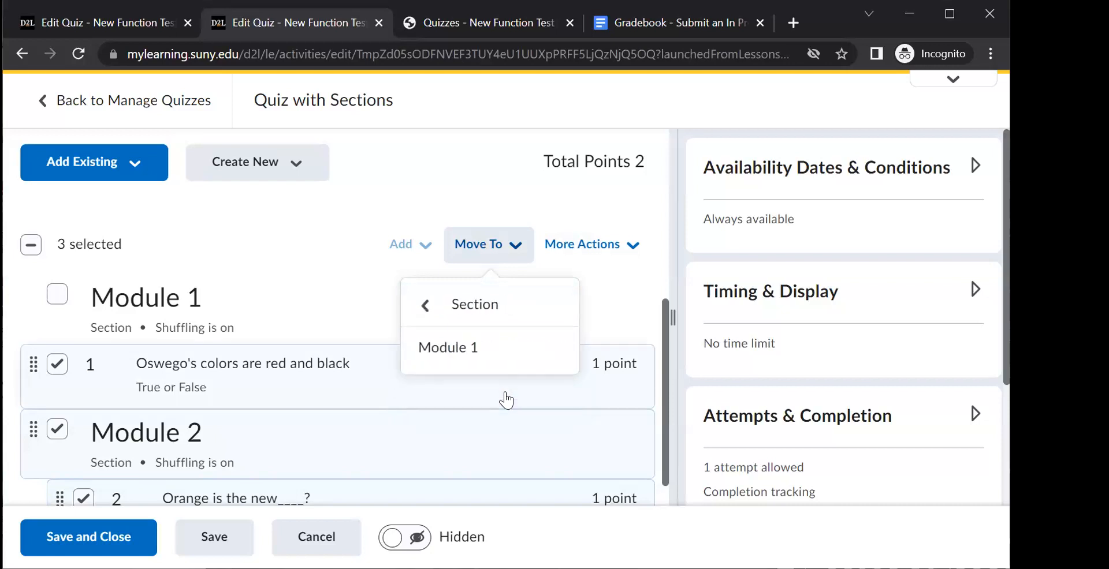
left_click(485, 349)
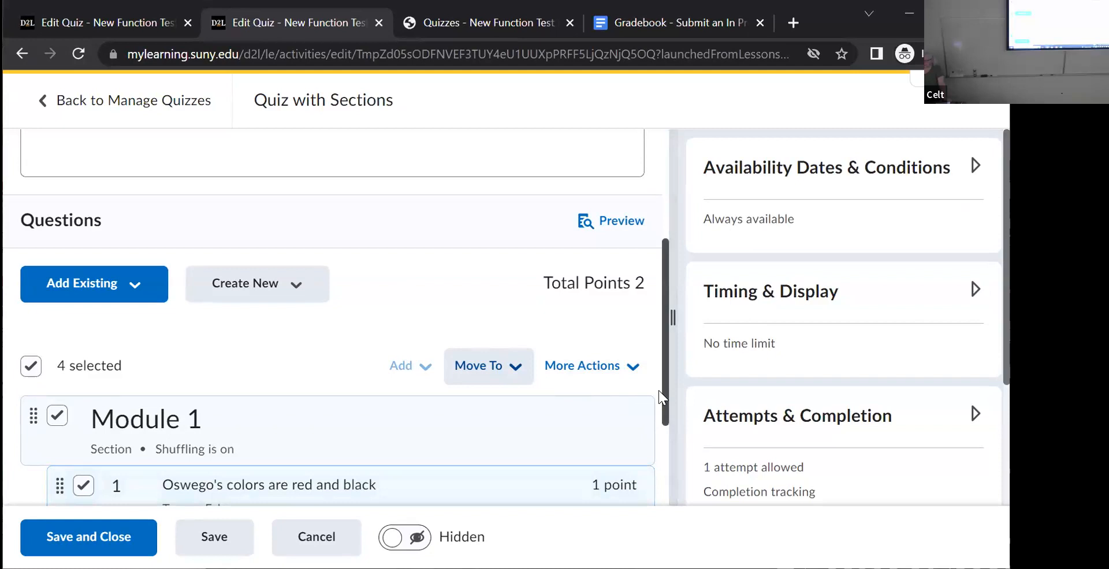
- Select only the nested Module 2 section with its question and move it out of Module 1 to the top of the quiz
left_click_drag(662, 392, 666, 478)
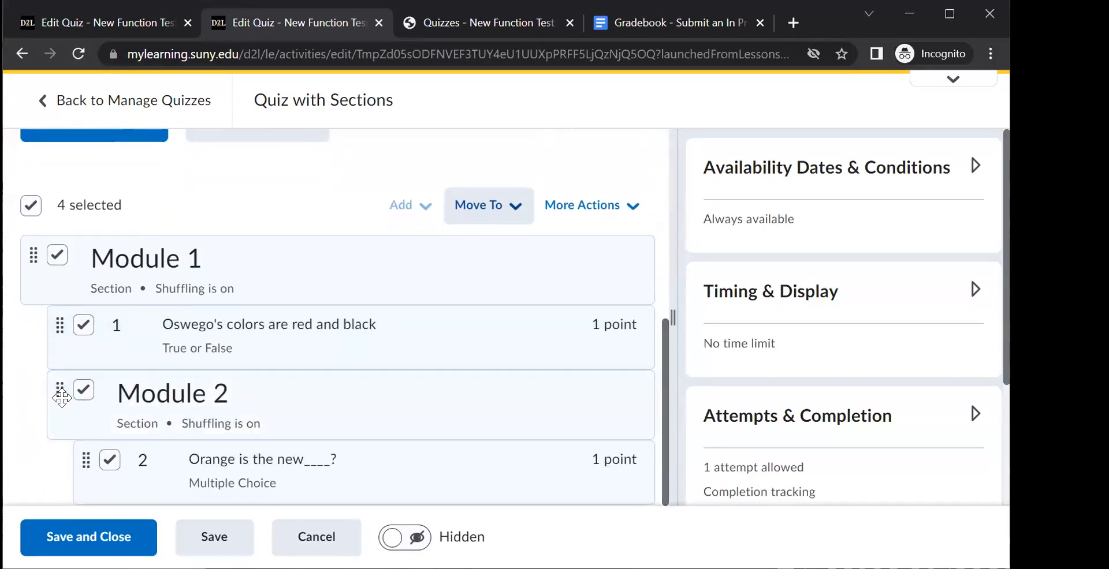
left_click(83, 390)
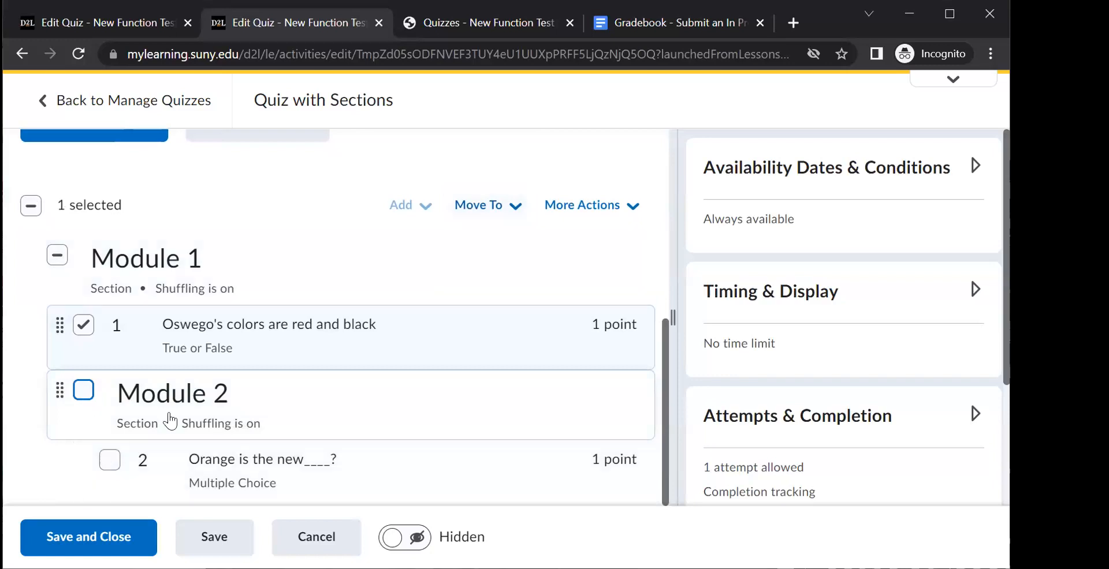
left_click(473, 219)
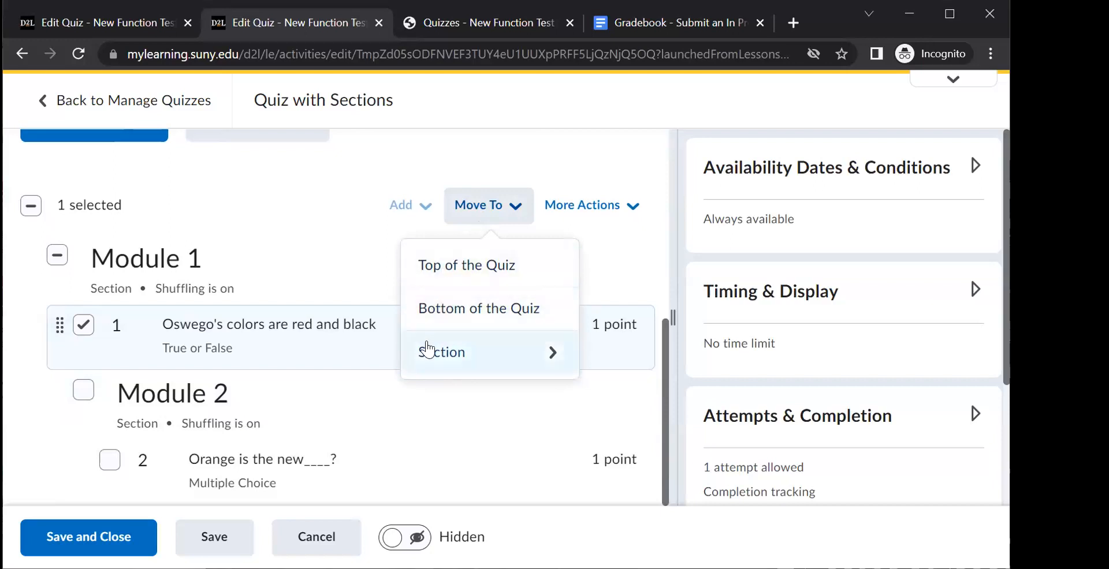
left_click(83, 325)
left_click(83, 390)
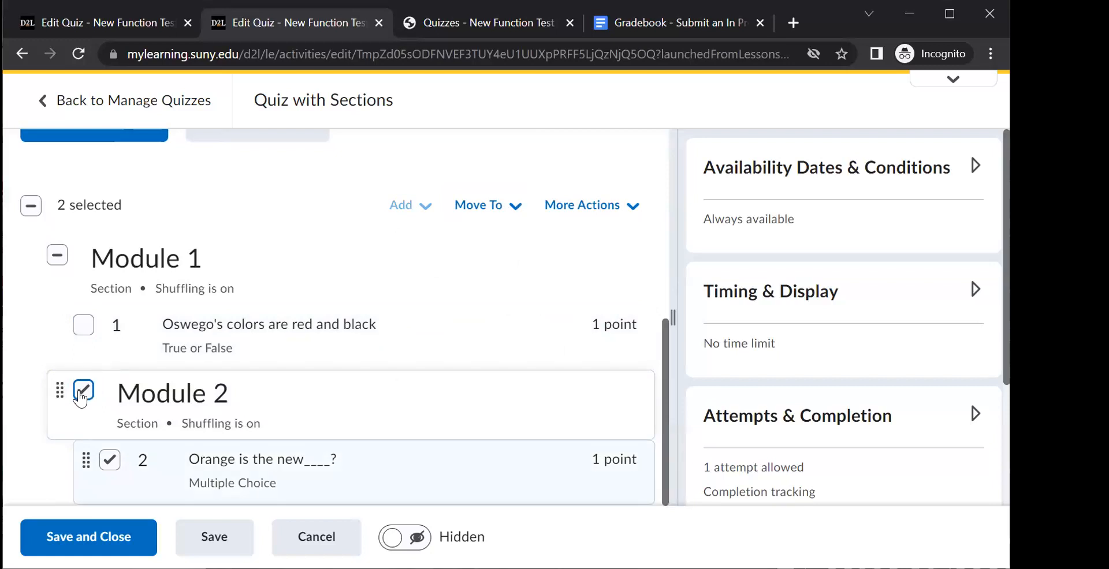
left_click(110, 460)
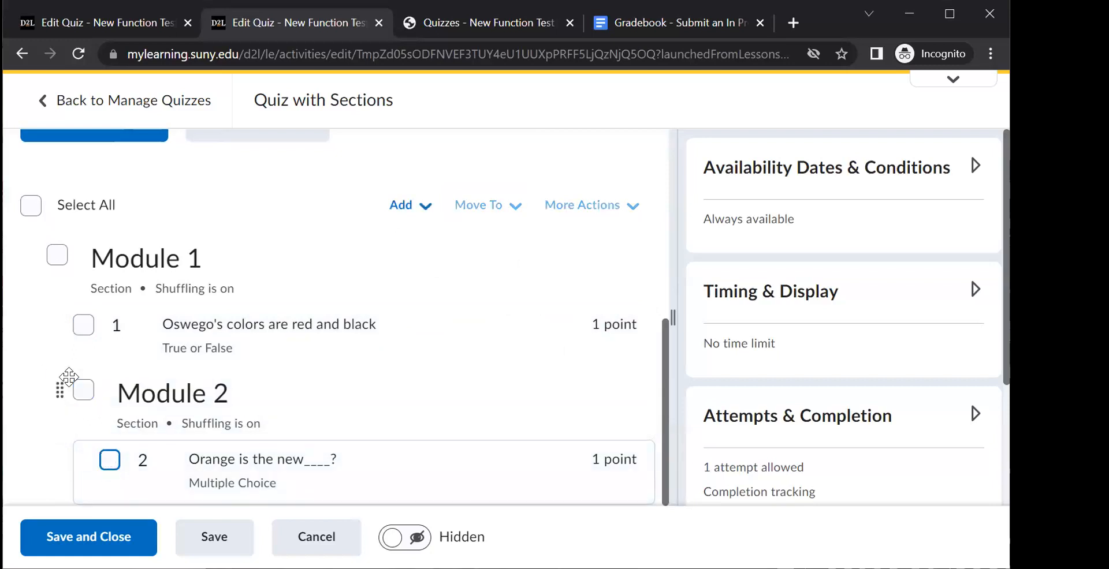
left_click(84, 393)
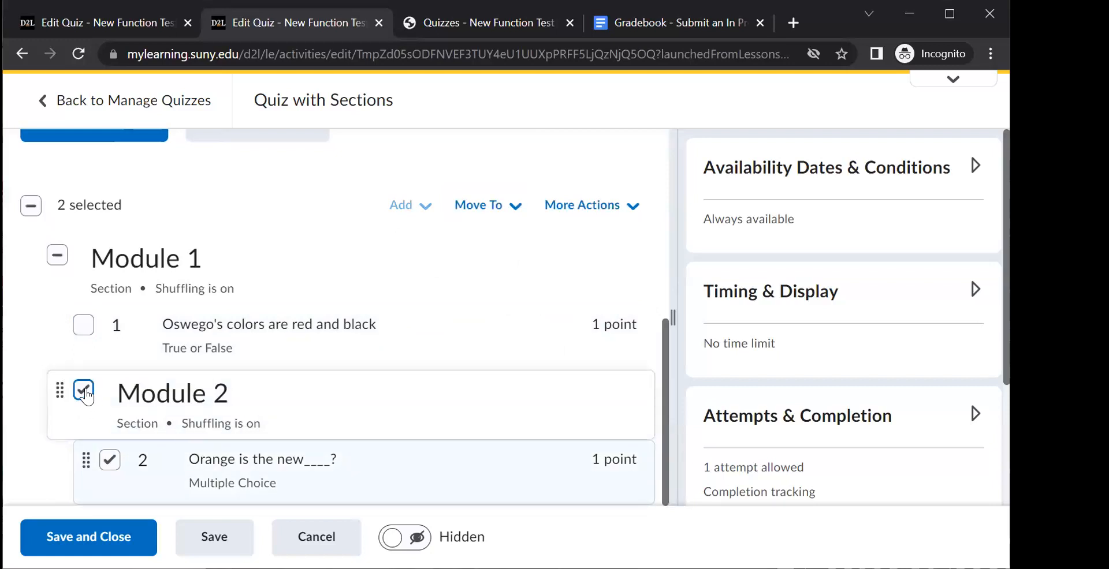
left_click(495, 207)
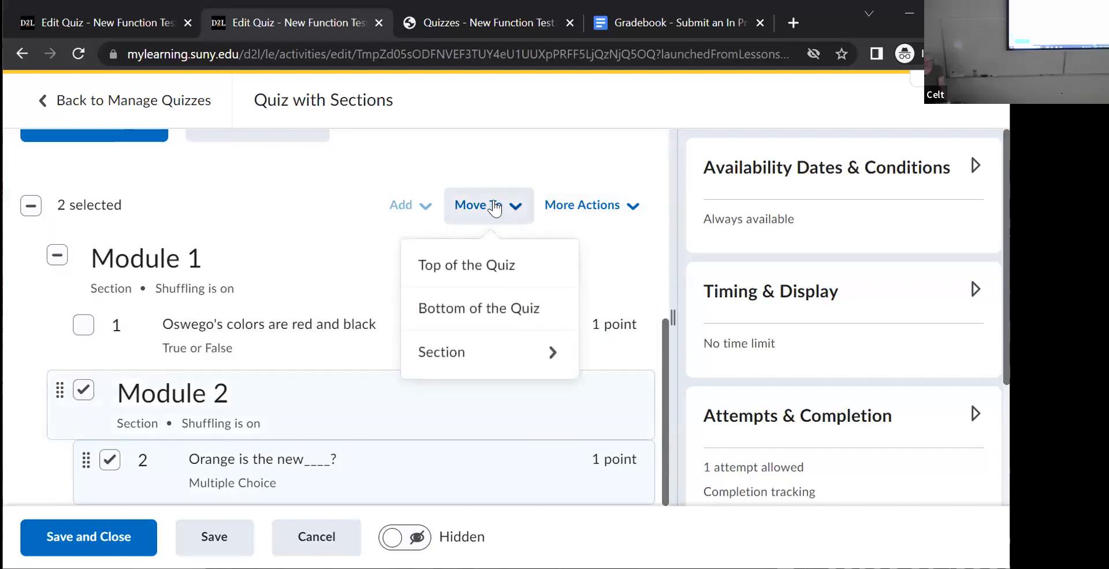
left_click(444, 357)
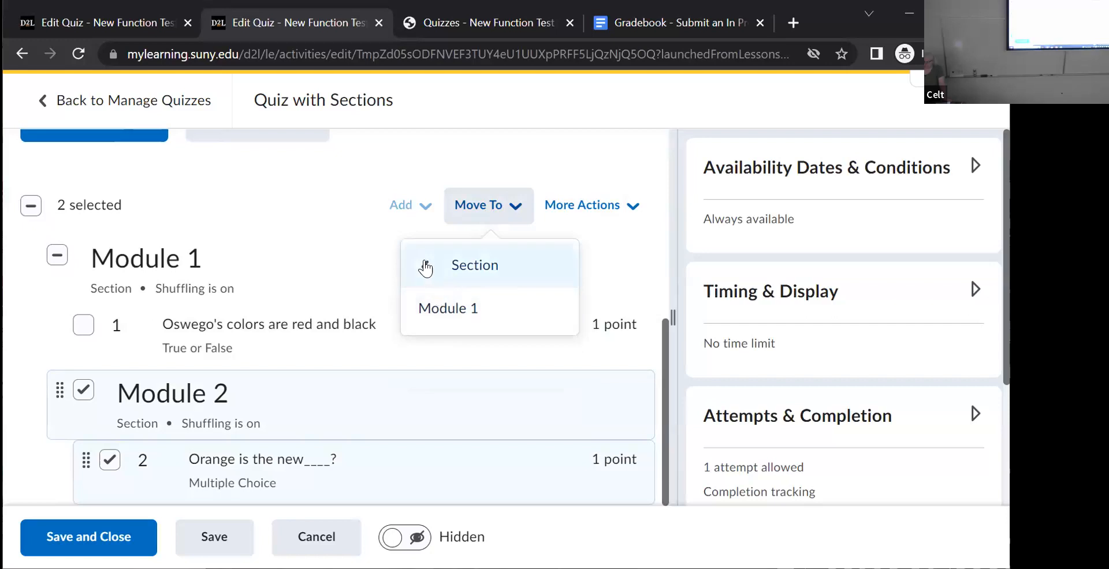
left_click(425, 268)
left_click(426, 266)
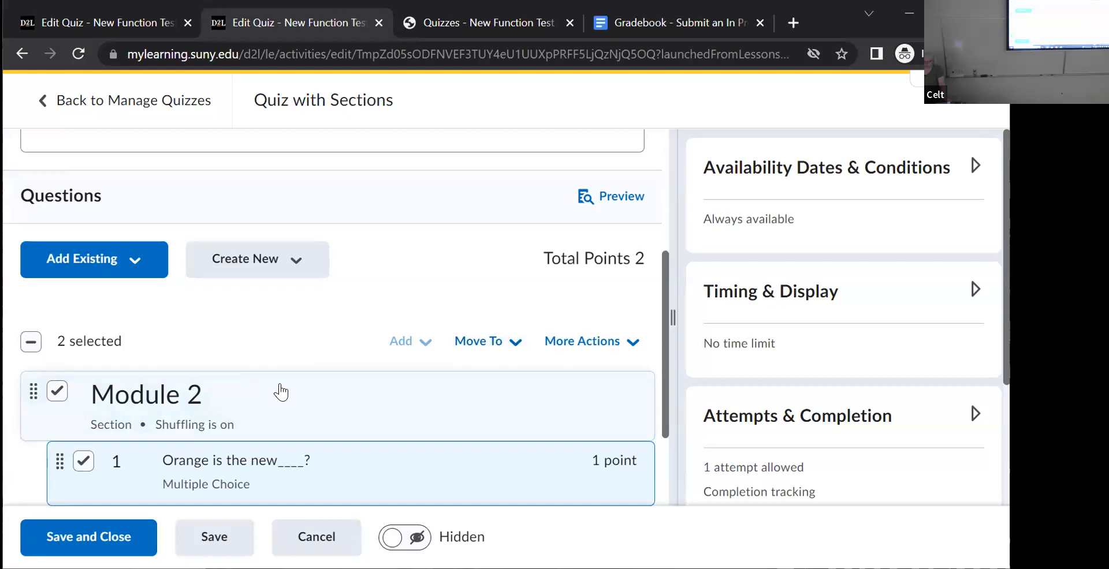
- Deselect the Module 2 items, move the Module 2 section with its question below the Module 1 section, and save and close the quiz
scroll(289, 389, "up", 3)
scroll(295, 386, "down", 5)
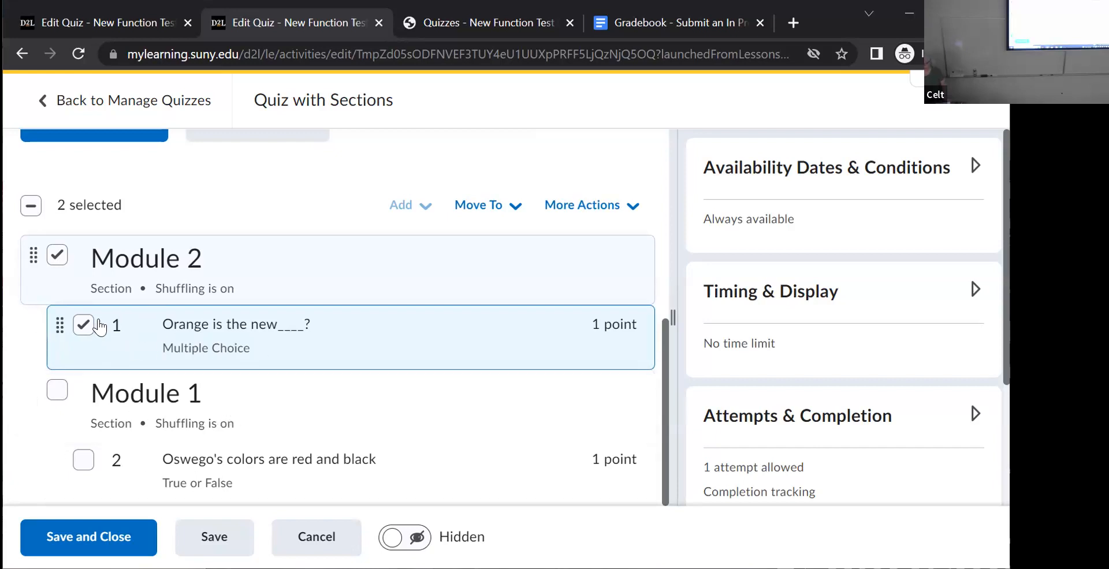
left_click(79, 330)
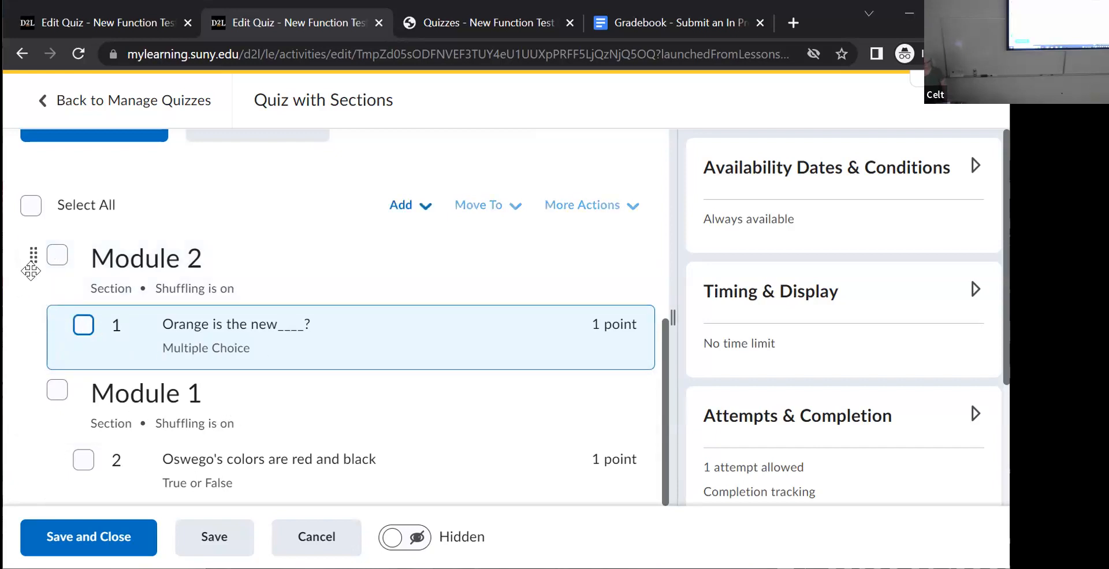
left_click_drag(35, 264, 40, 410)
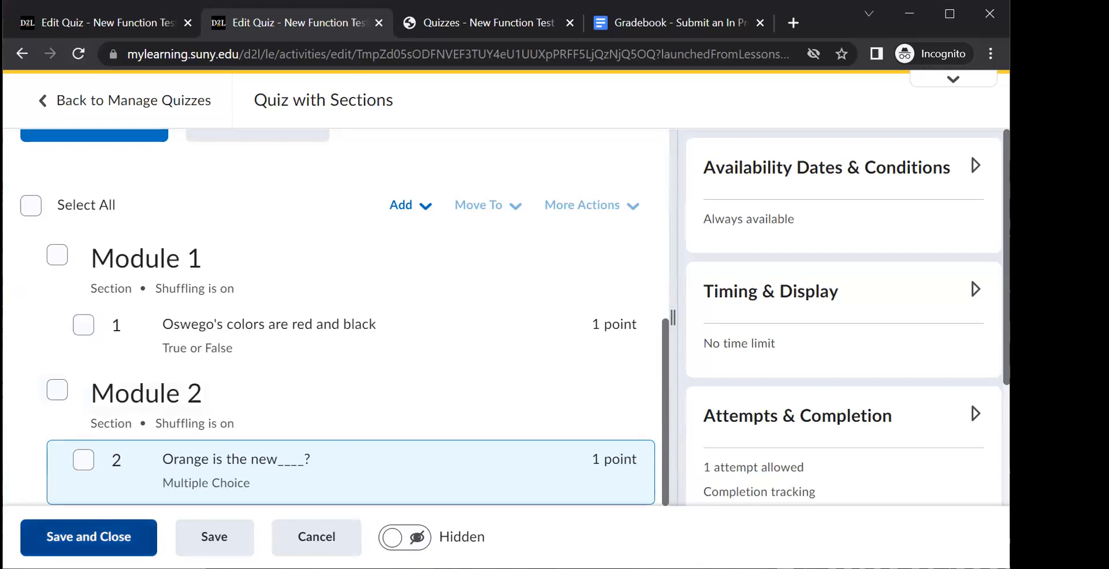
left_click(91, 545)
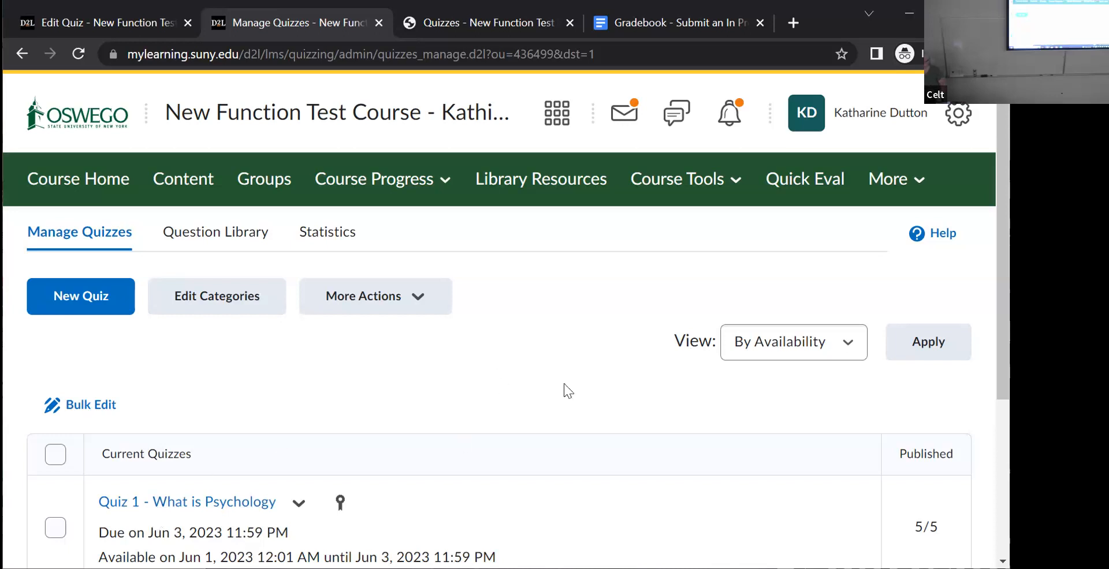
- Create a new quiz and start a new question pool in it
left_click(74, 300)
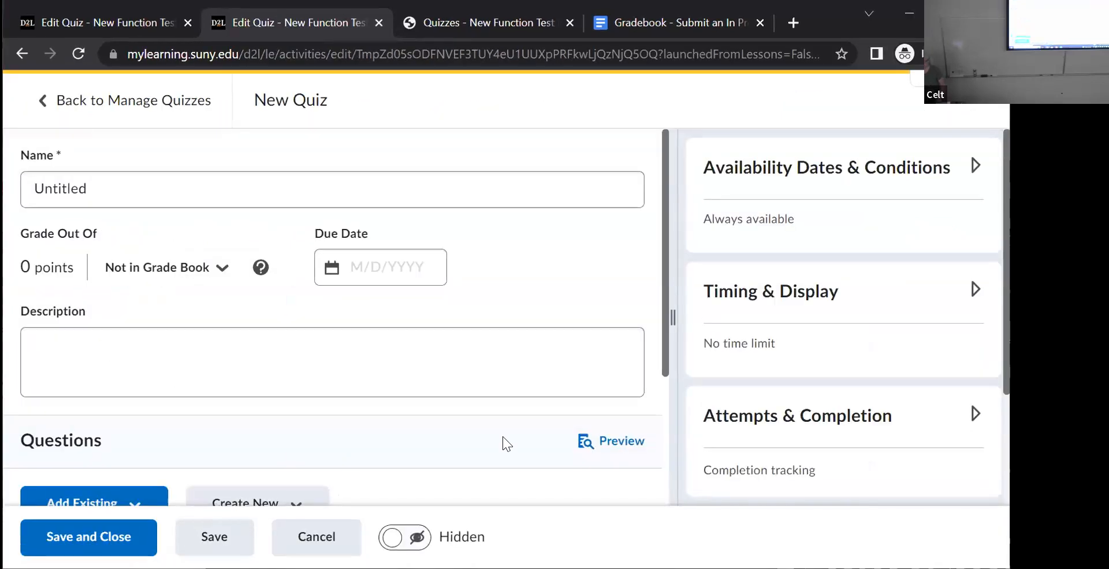
left_click_drag(662, 321, 663, 481)
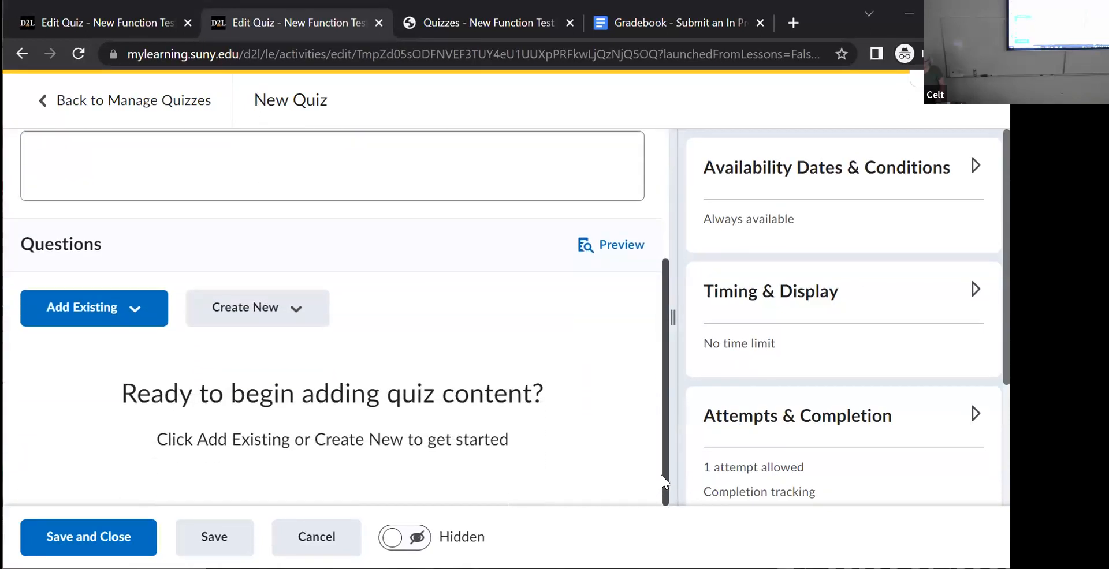
left_click(290, 310)
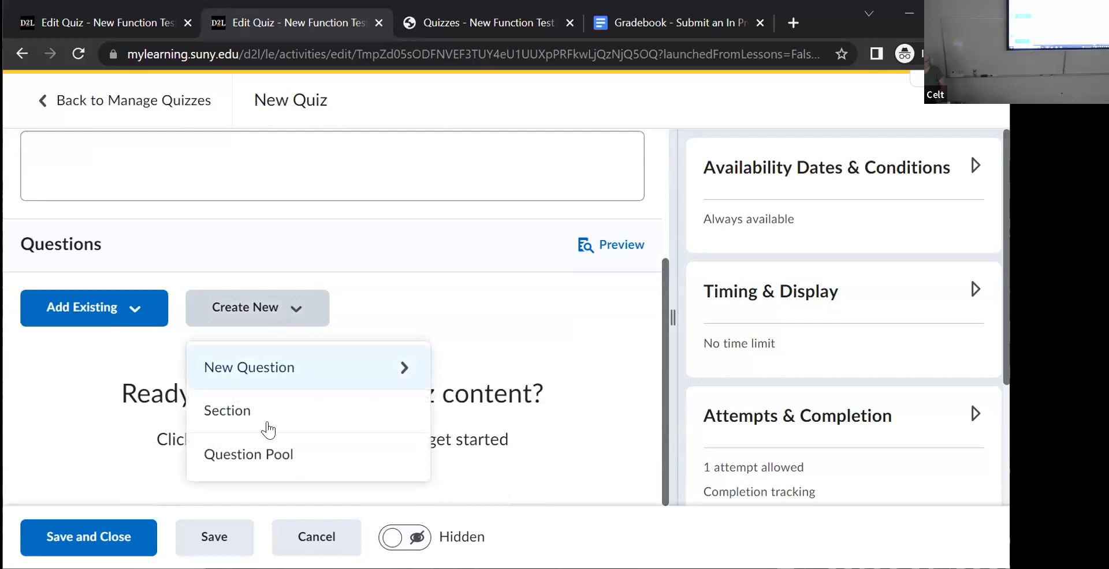
left_click(255, 454)
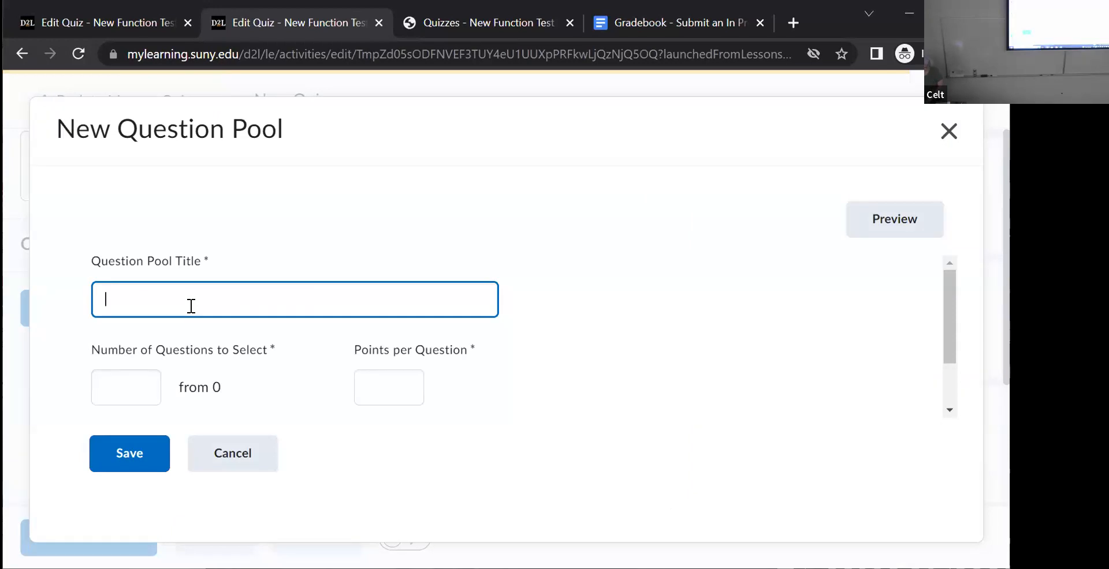
- Title the question pool "Chapter 1" and set it to select 10 questions worth 1 point each
type("Chapter 1")
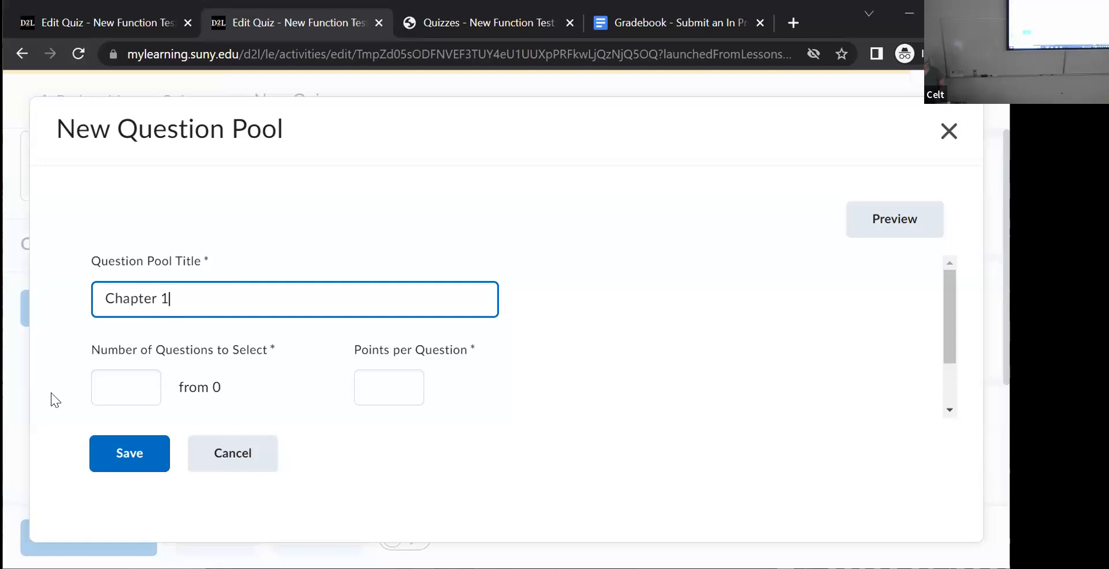
left_click(115, 388)
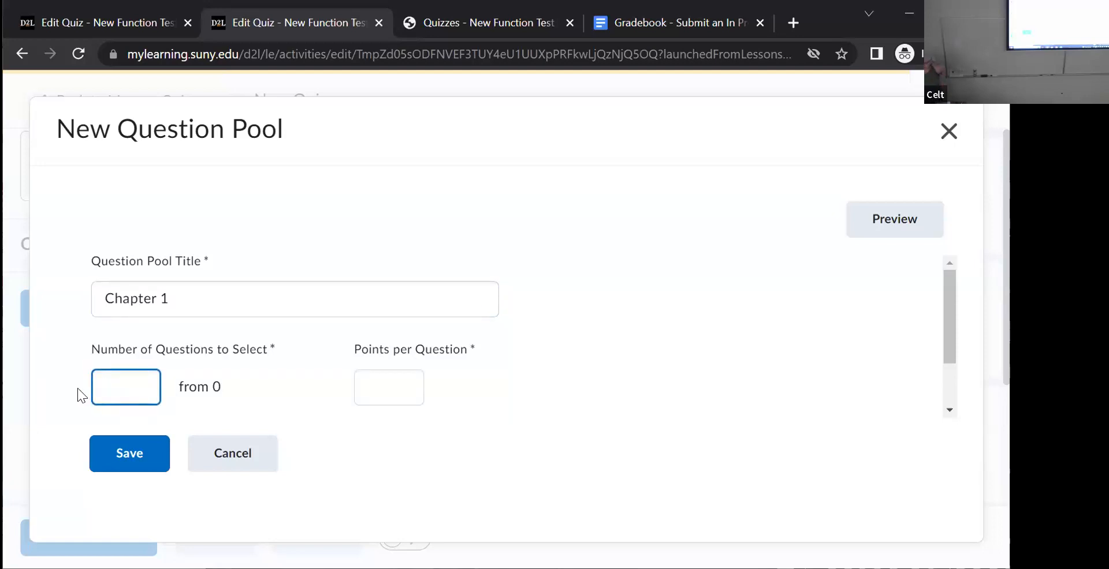
type("10")
key("Tab")
type("1")
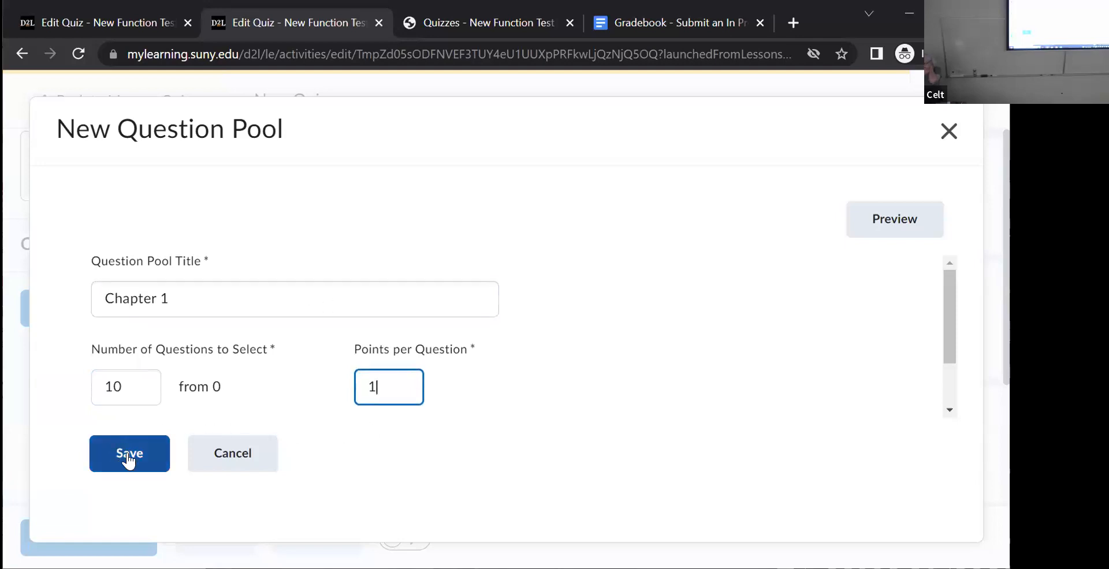
- Import the whole "Chapter 1 MC" section from the question library into the pool and save the pool
left_click_drag(951, 334, 941, 407)
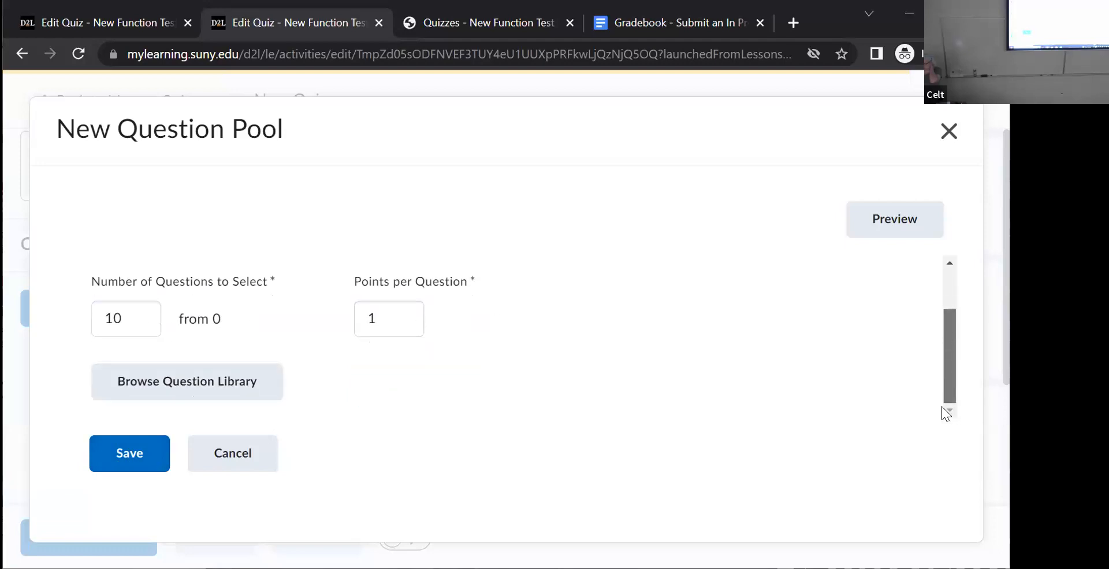
left_click(234, 387)
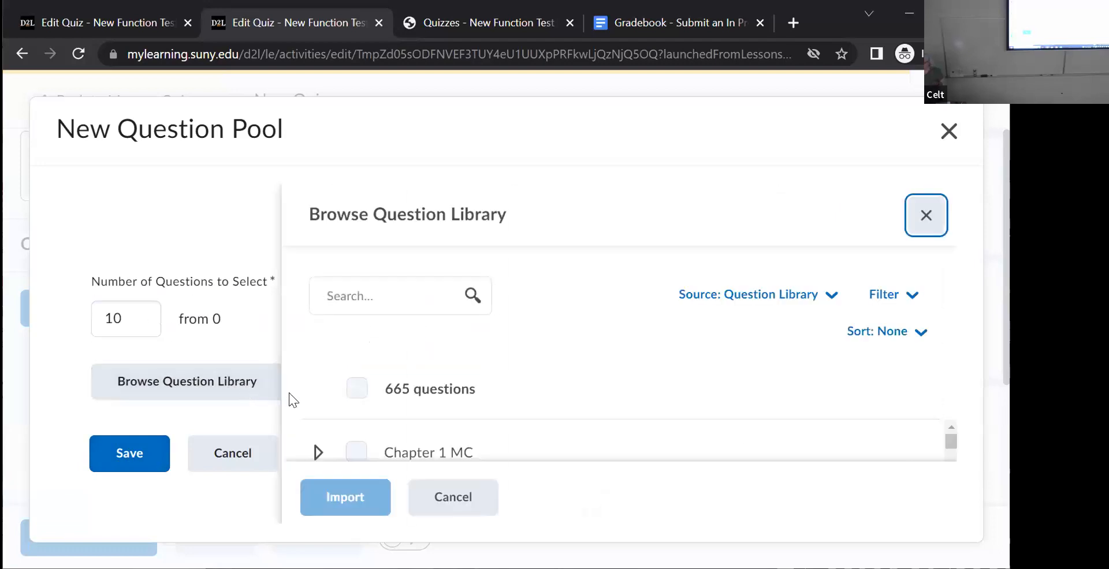
left_click(351, 454)
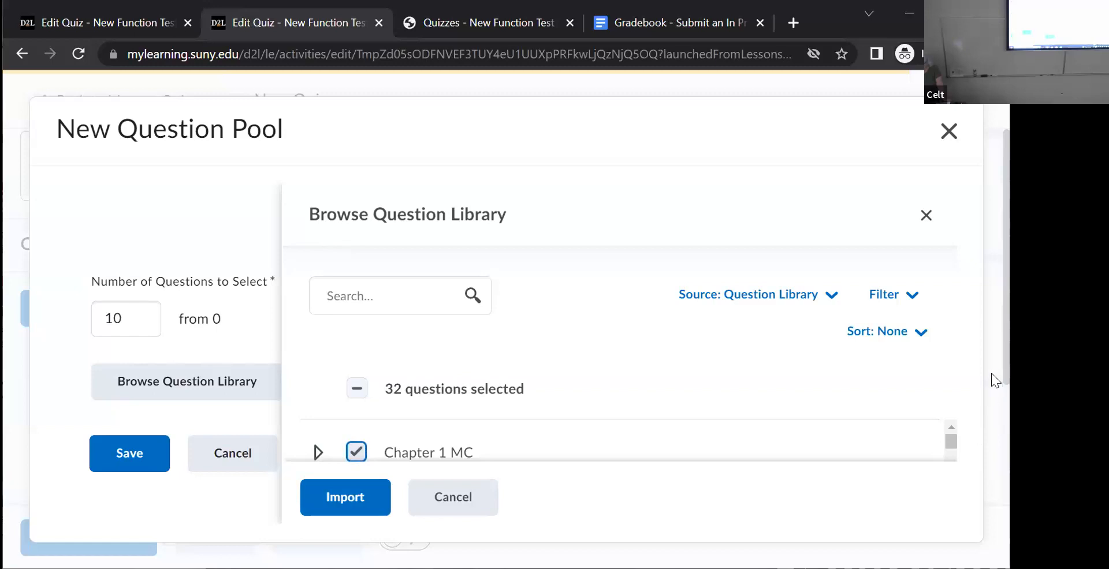
scroll(950, 444, "down", 5)
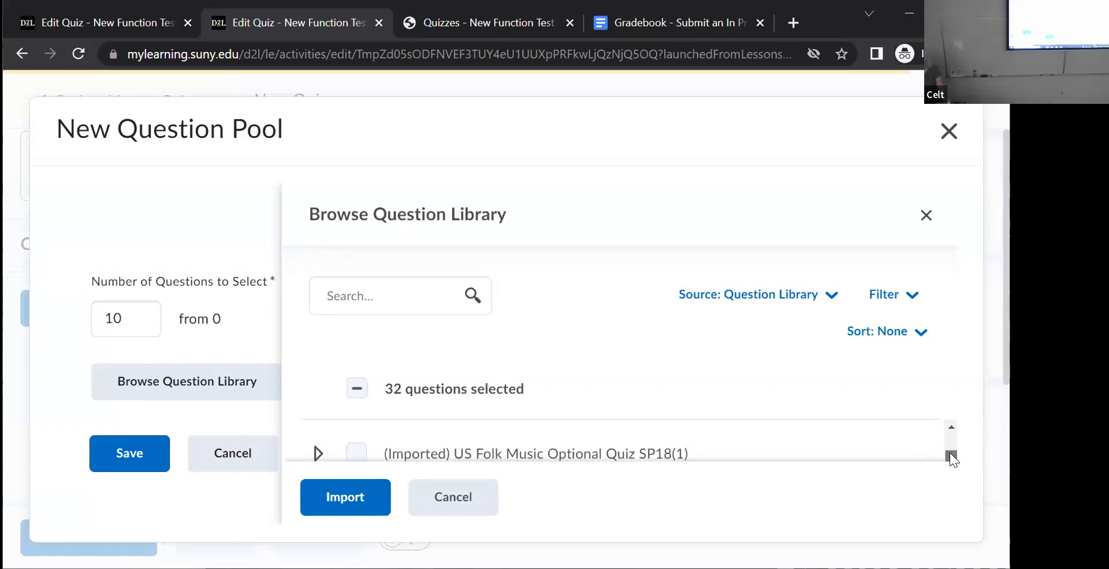
left_click(330, 504)
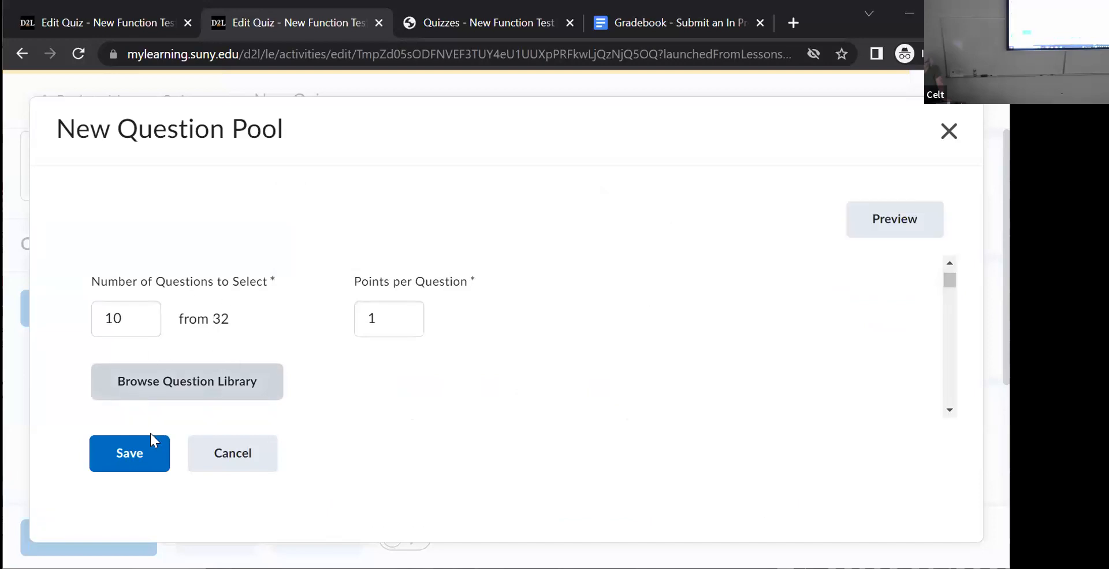
left_click(141, 456)
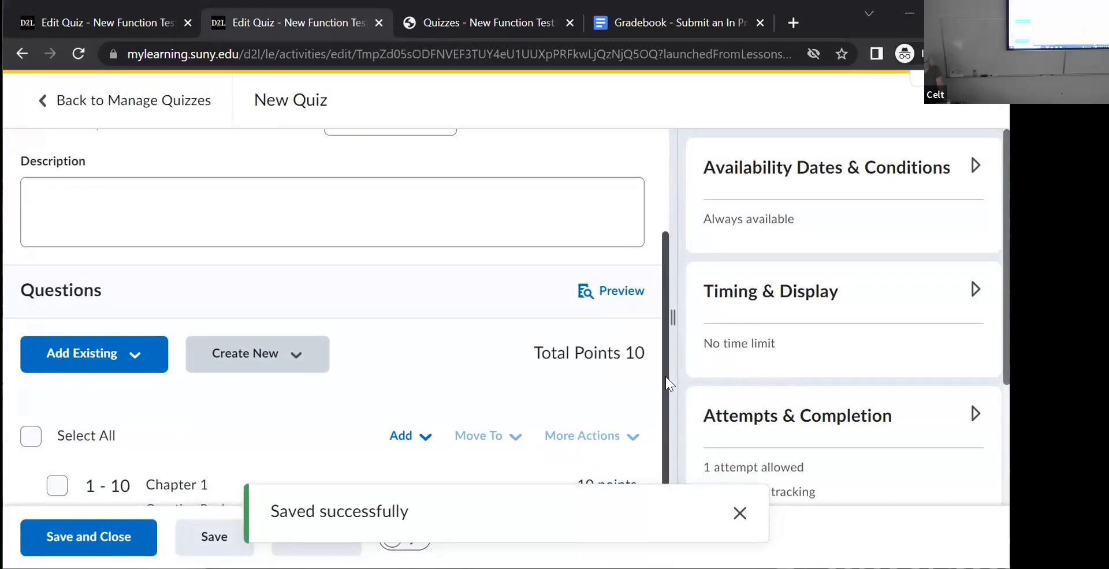
scroll(663, 389, "down", 1)
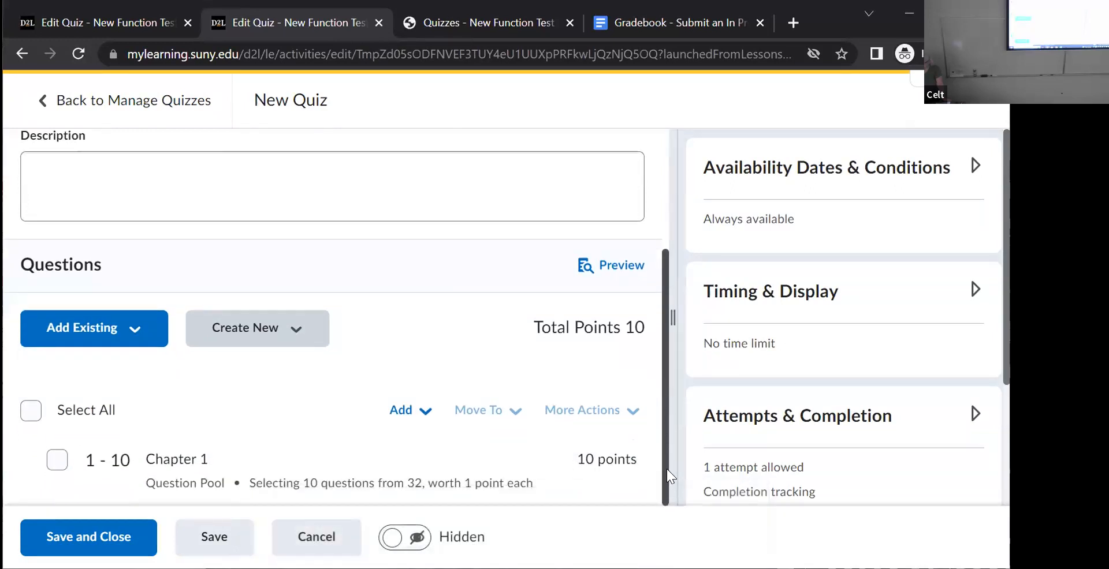
- Create a second question pool titled "Chapters 2-4" and set it to select 30 questions
left_click(297, 330)
left_click(272, 277)
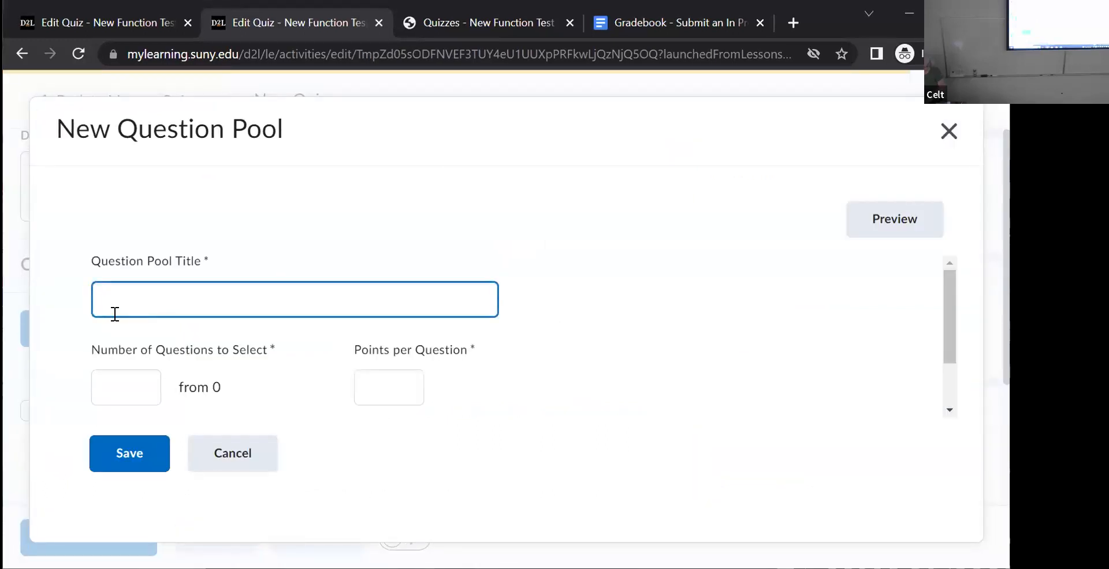
type("Chapter")
type("s 2-4")
scroll(948, 362, "down", 1)
left_click(108, 317)
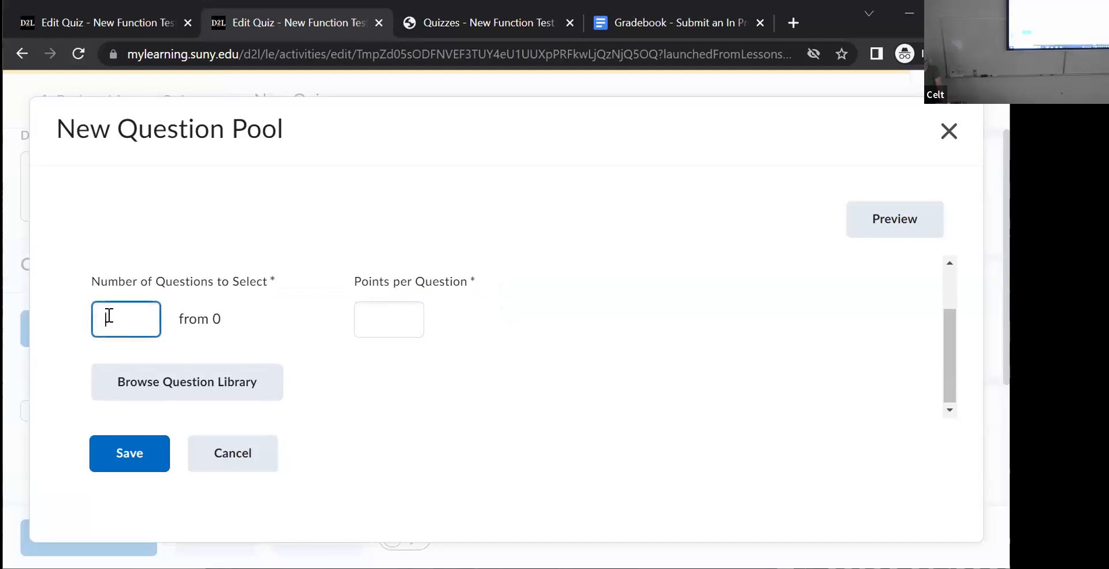
type("30")
- Browse the question library for the Chapters 2-4 pool and select the "Chapter 2 MC" section
left_click(194, 390)
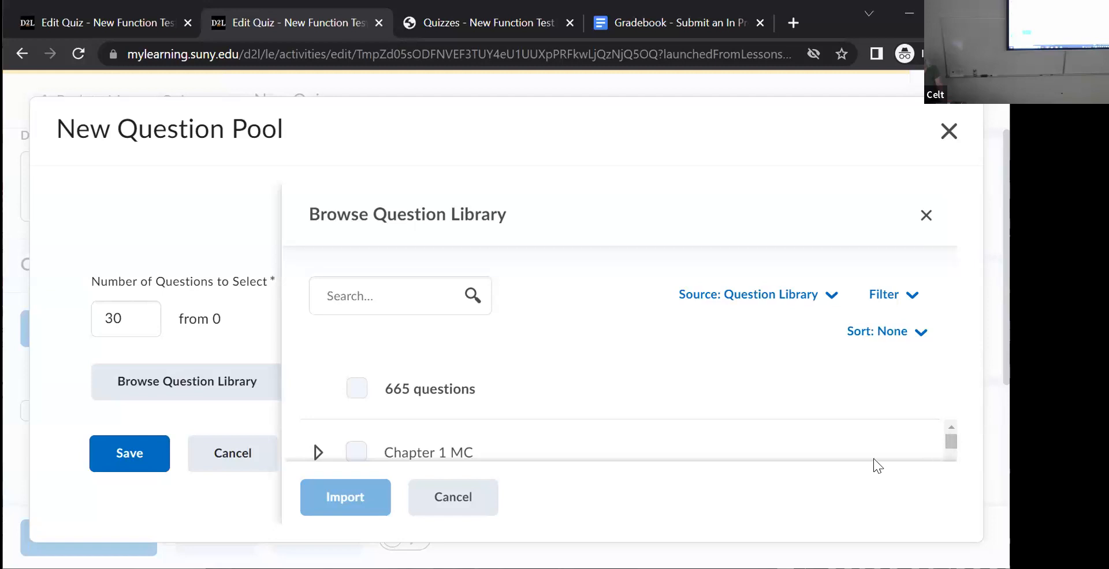
left_click_drag(945, 439, 945, 444)
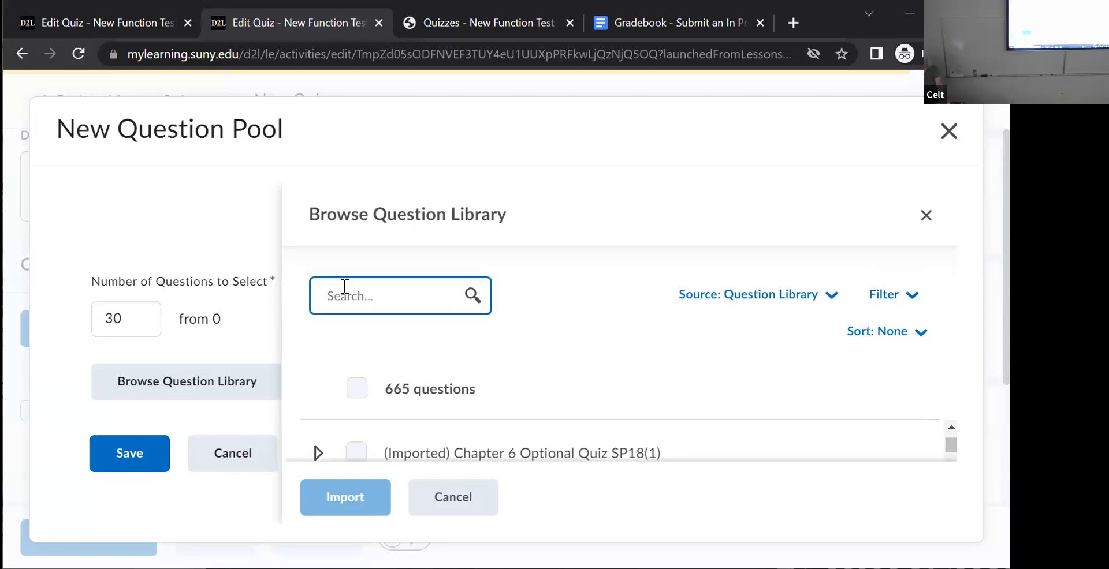
mouse_move(946, 441)
left_mouse_down()
mouse_move(947, 428)
mouse_move(947, 443)
left_mouse_up()
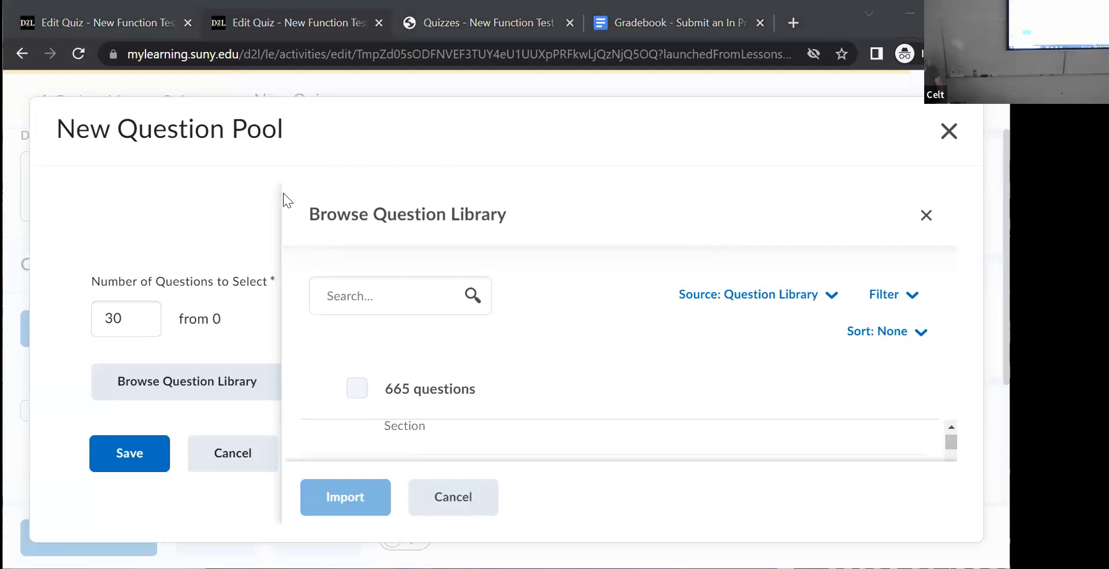
left_click(910, 301)
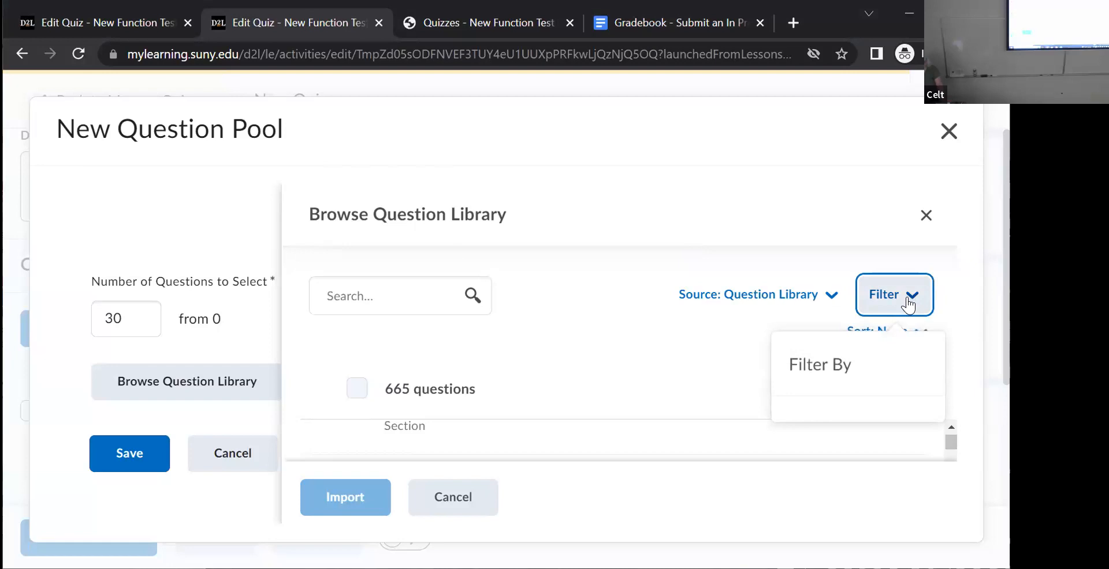
left_click(719, 316)
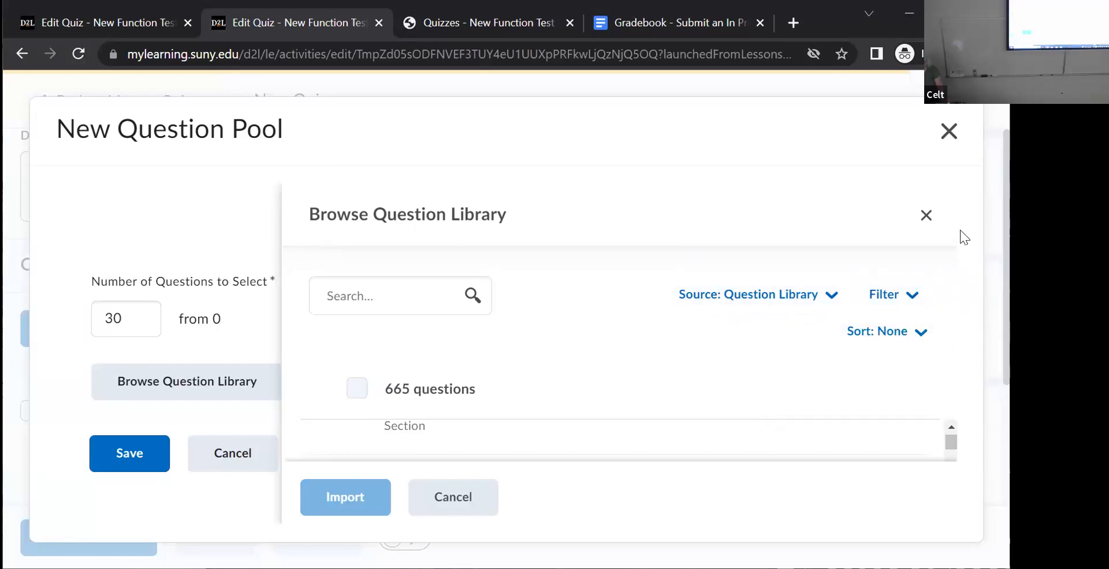
scroll(340, 419, "up", 1)
scroll(353, 423, "down", 3)
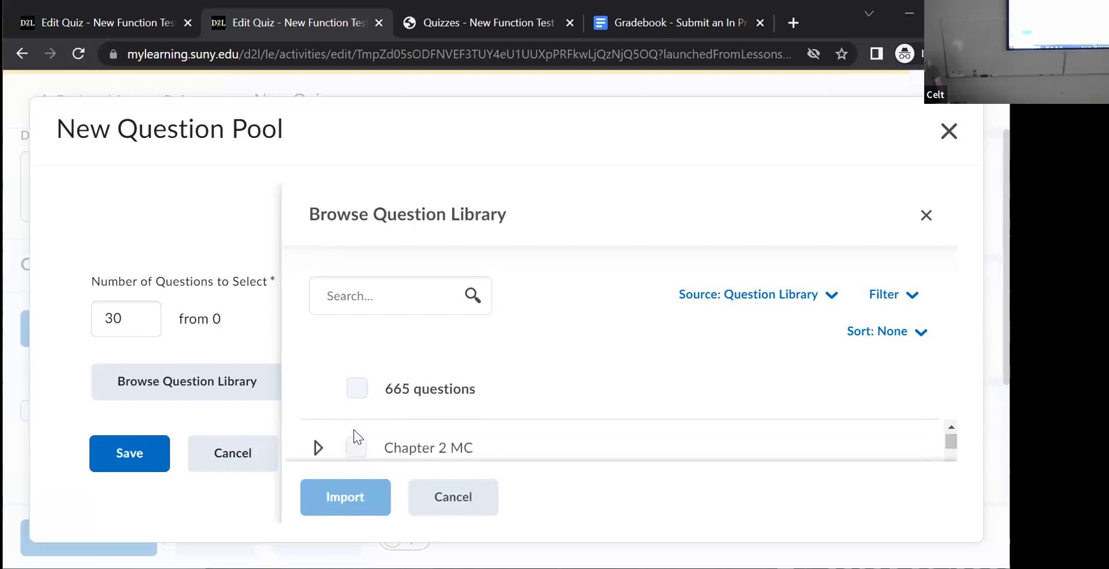
left_click(356, 448)
- Add the library sections for Chapters 3 and 4 to the selection and import all selected questions into the pool
scroll(362, 433, "down", 1)
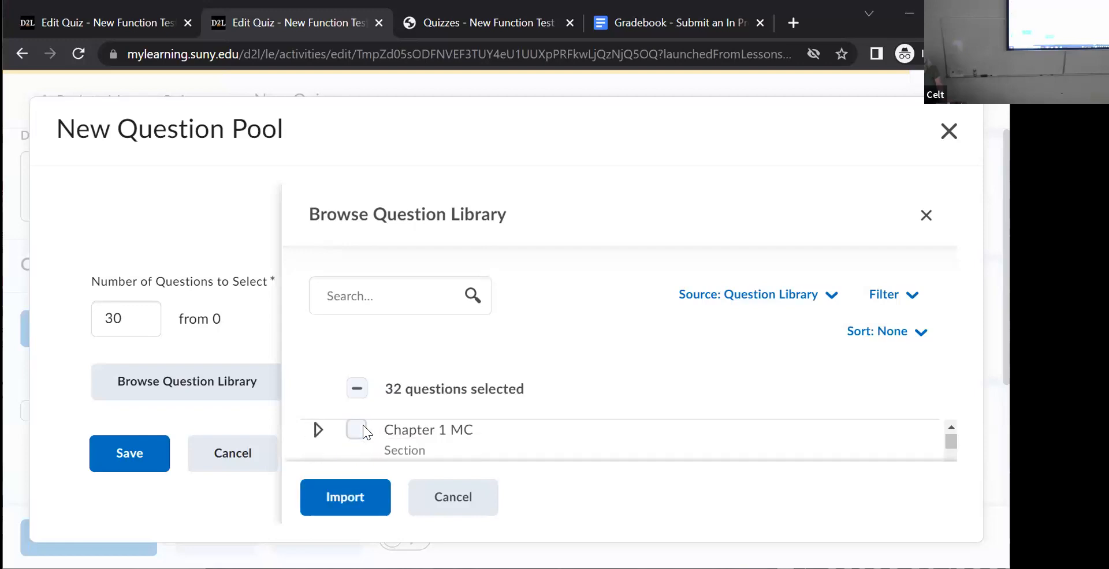
scroll(363, 426, "up", 3)
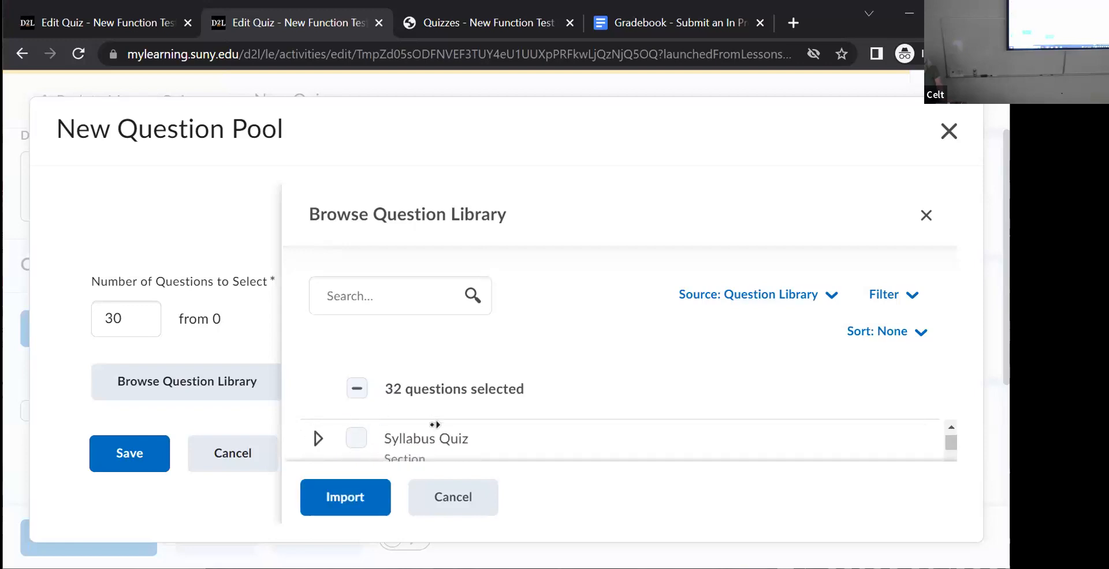
scroll(347, 441, "up", 1)
scroll(341, 436, "down", 3)
left_click(356, 442)
scroll(361, 433, "up", 2)
scroll(361, 433, "down", 2)
scroll(361, 435, "up", 3)
scroll(362, 435, "down", 3)
scroll(362, 434, "down", 4)
scroll(362, 434, "down", 2)
scroll(362, 434, "down", 2)
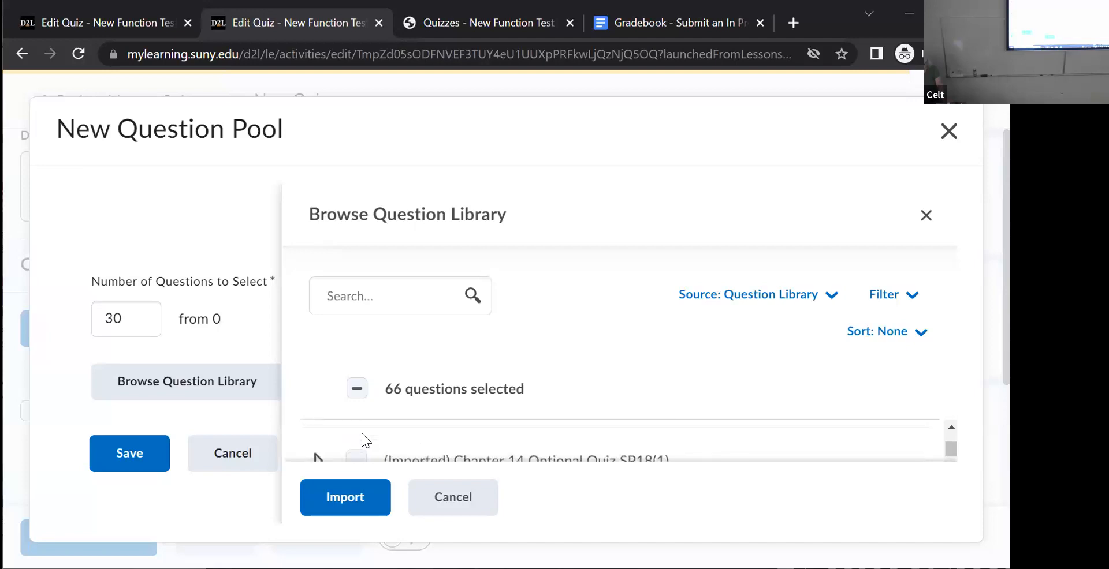
scroll(363, 439, "down", 1)
scroll(358, 432, "up", 1)
left_click(361, 452)
left_click(339, 505)
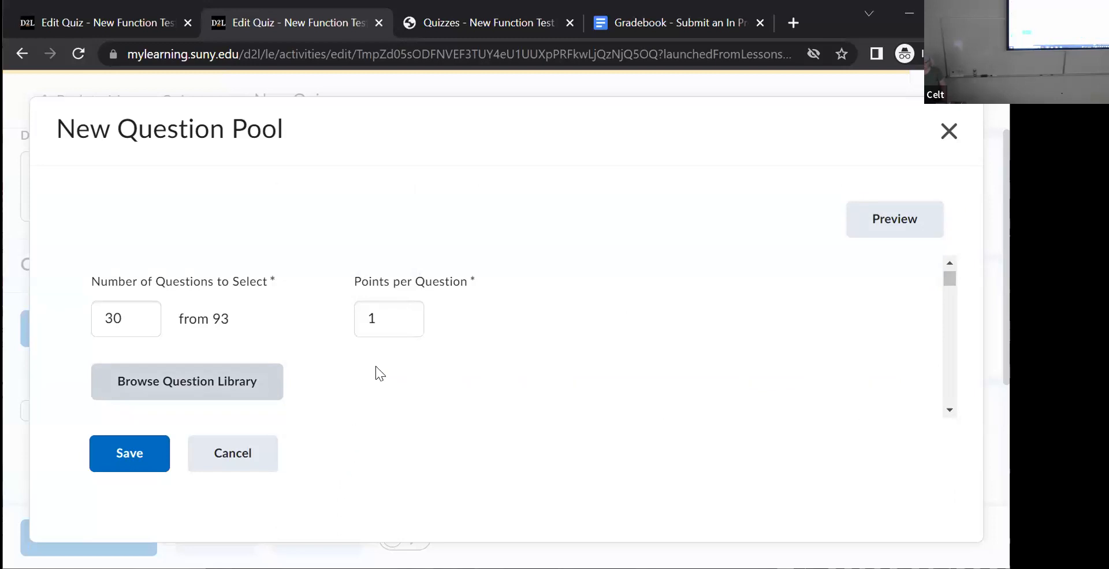
- Set the Chapters 2-4 pool to 2 points per question and save the pool
left_click(381, 321)
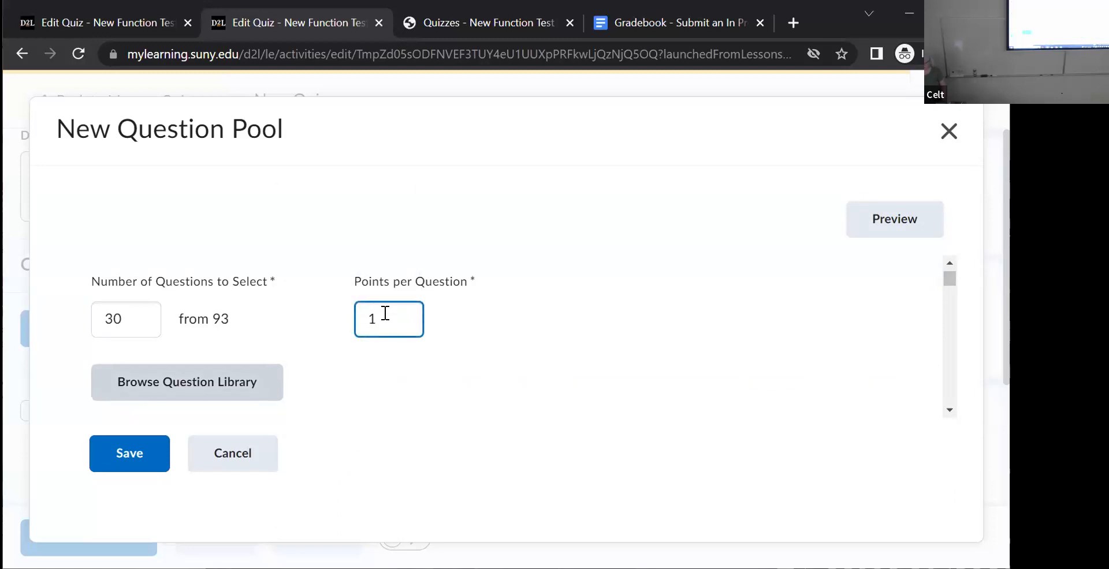
left_click_drag(376, 320, 354, 323)
type("2")
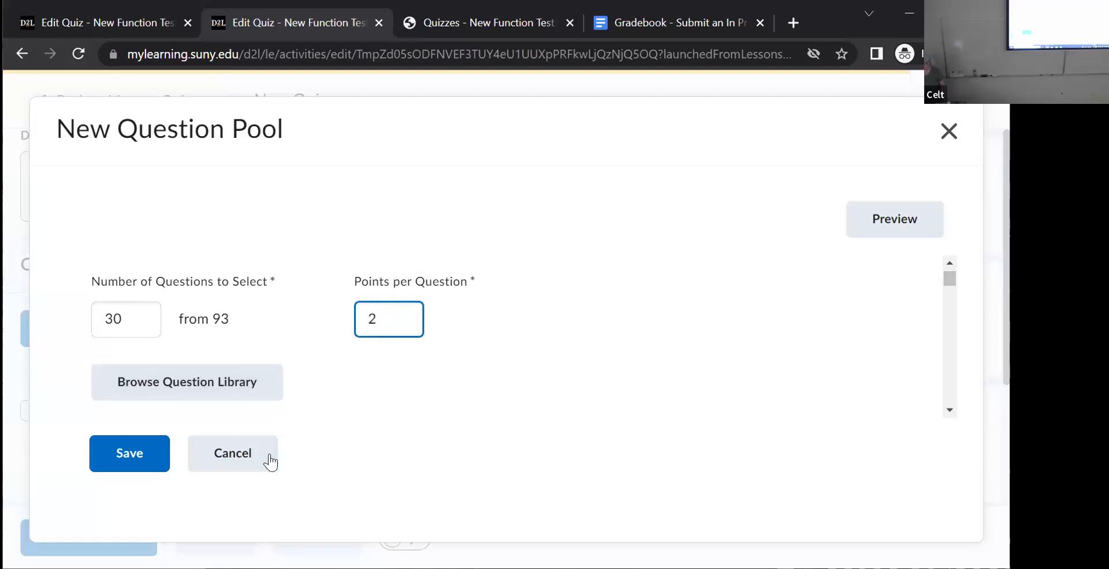
left_click(121, 450)
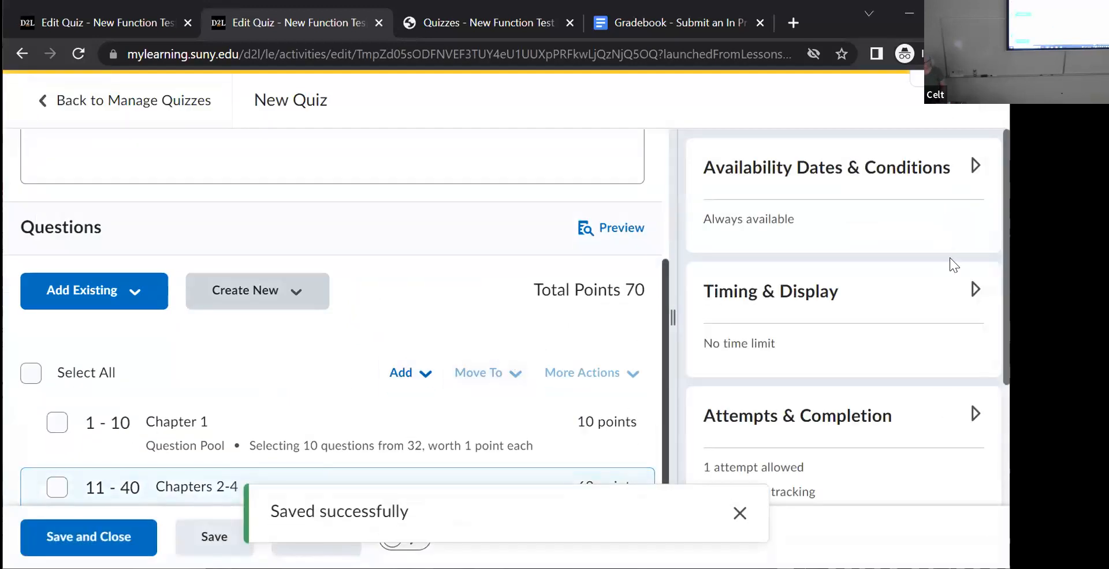
scroll(949, 258, "down", 1)
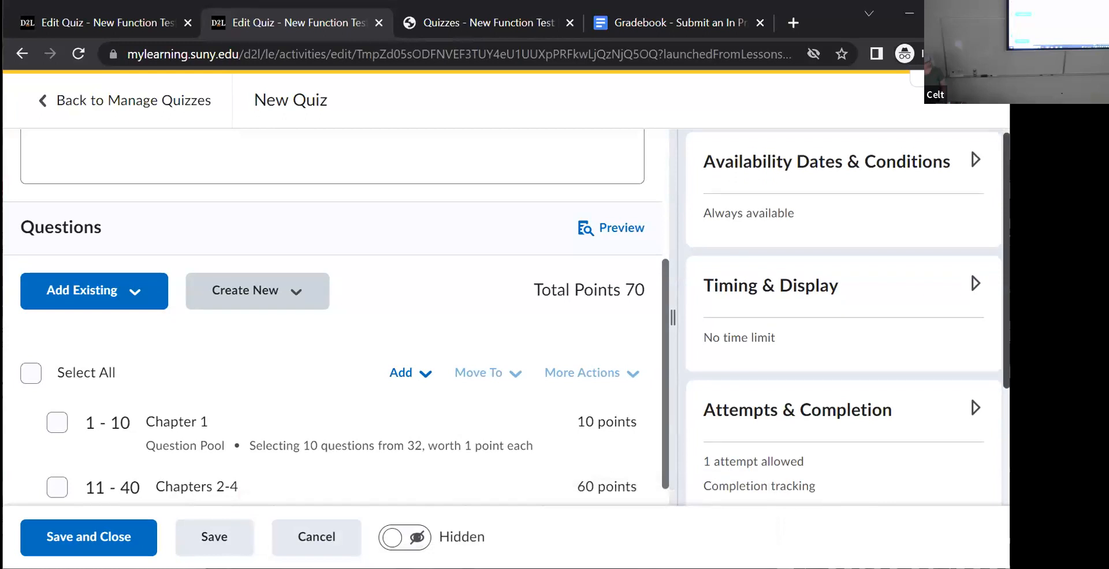
scroll(713, 354, "down", 1)
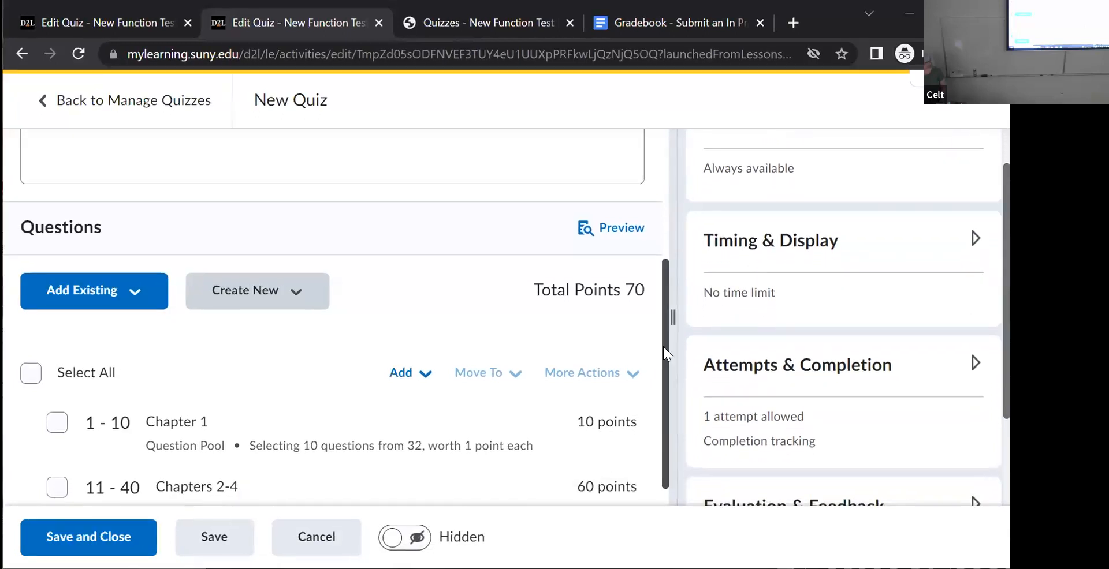
- Check the pools in the new quiz's question list and add the quiz to the grade book
scroll(667, 364, "down", 1)
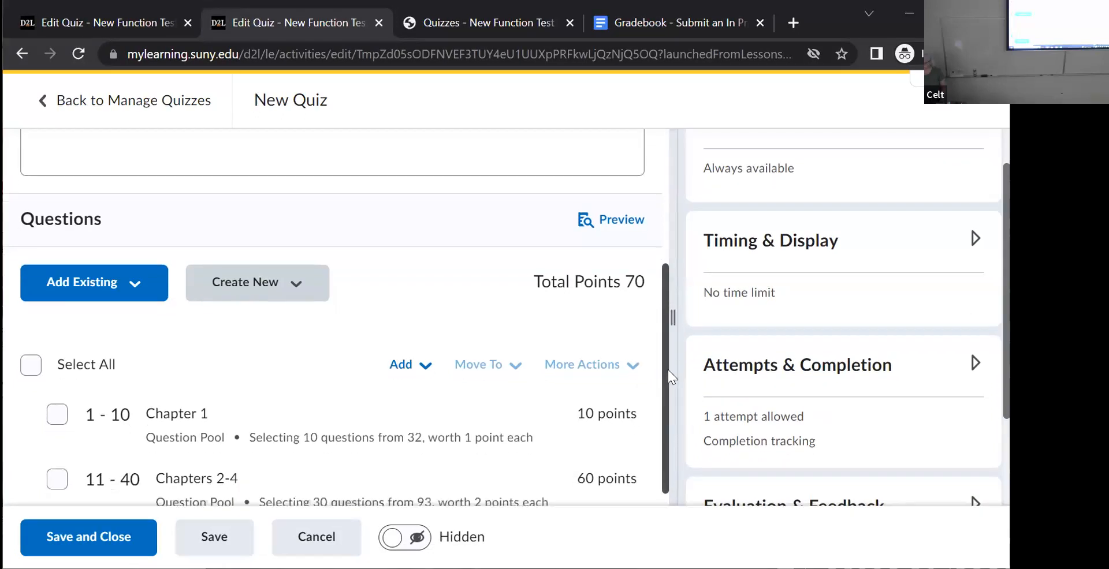
scroll(666, 387, "up", 5)
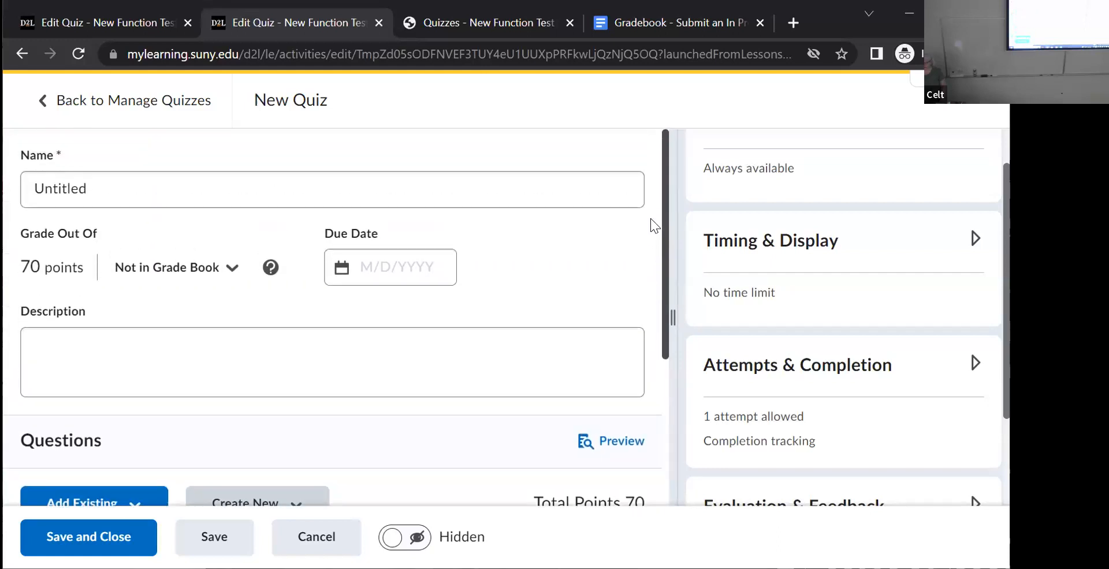
right_click(101, 231)
left_click(485, 220)
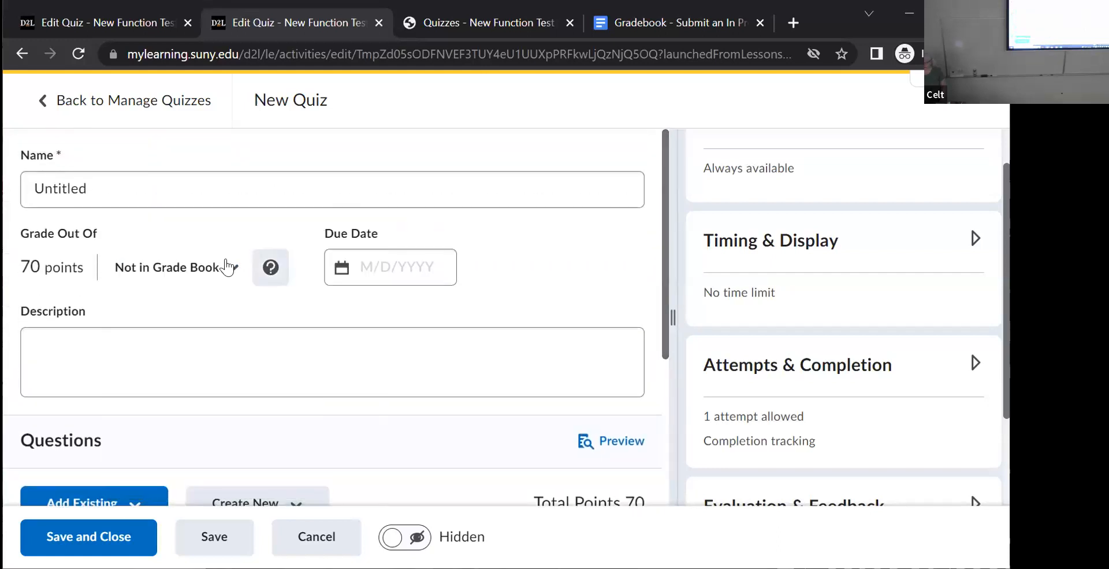
left_click(225, 280)
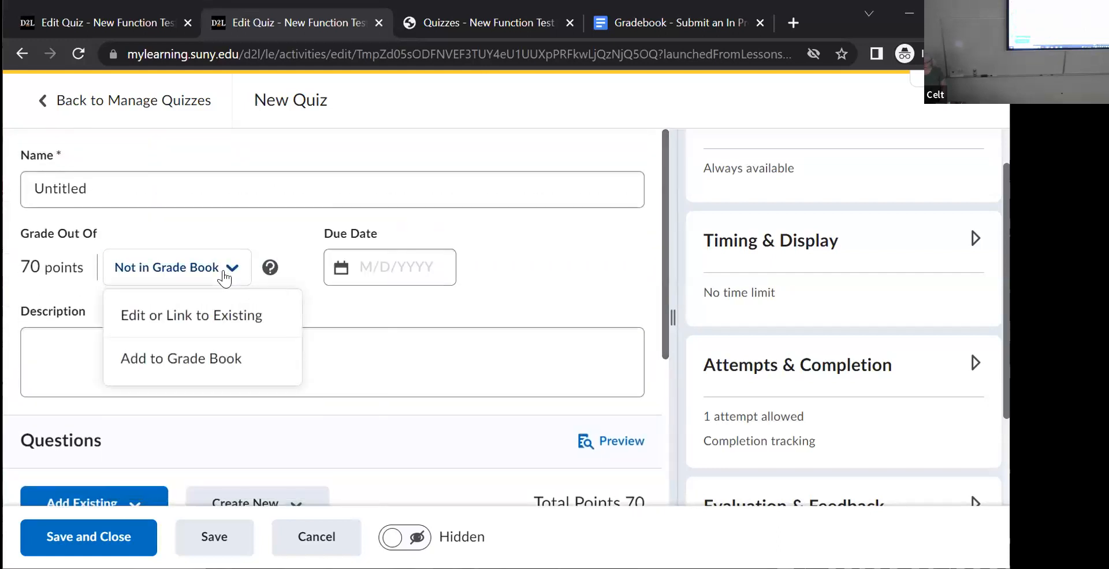
left_click(202, 364)
- Set the quiz's due date to 6/9/2023, then save and close the quiz
left_click(388, 267)
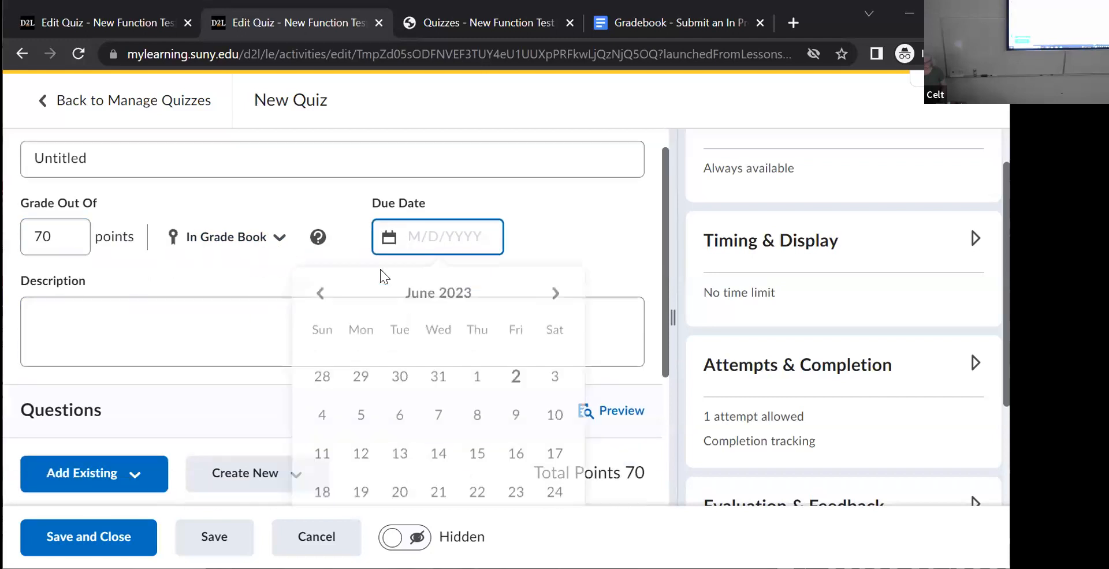
left_click(516, 391)
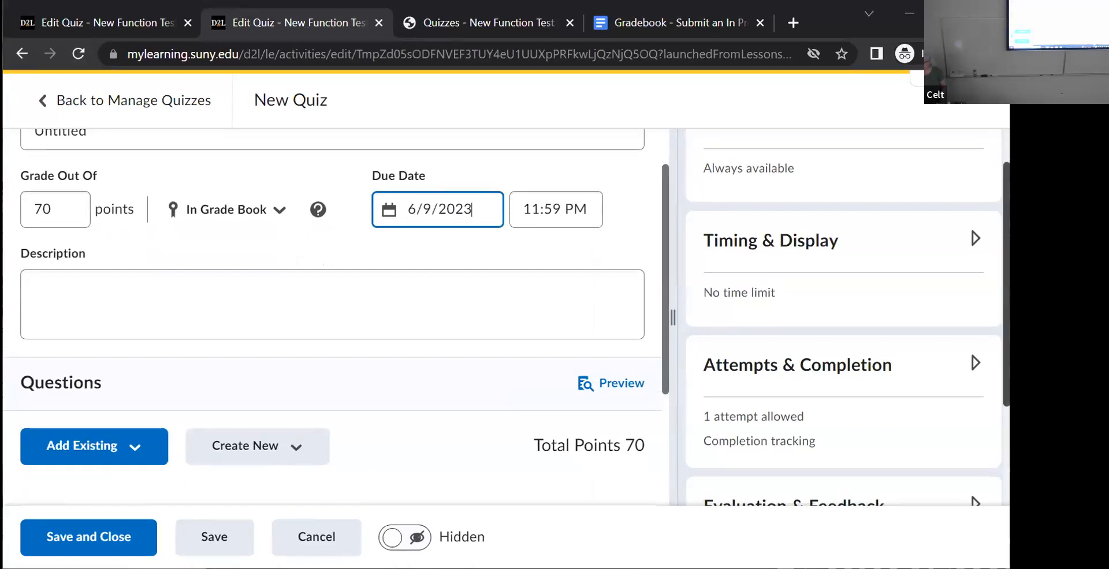
scroll(843, 318, "up", 1)
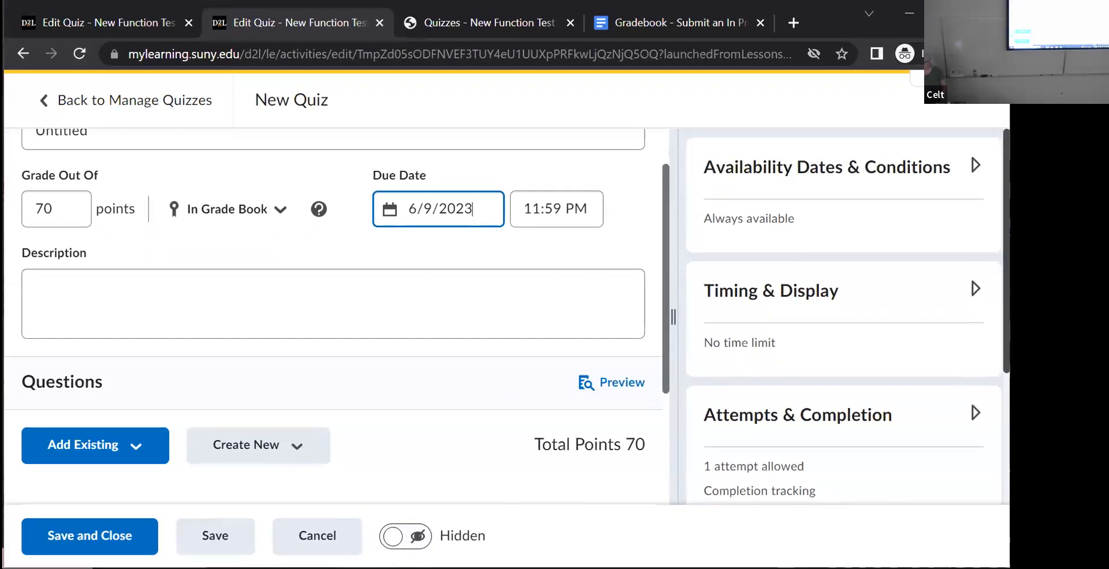
scroll(843, 317, "down", 2)
scroll(700, 333, "down", 1)
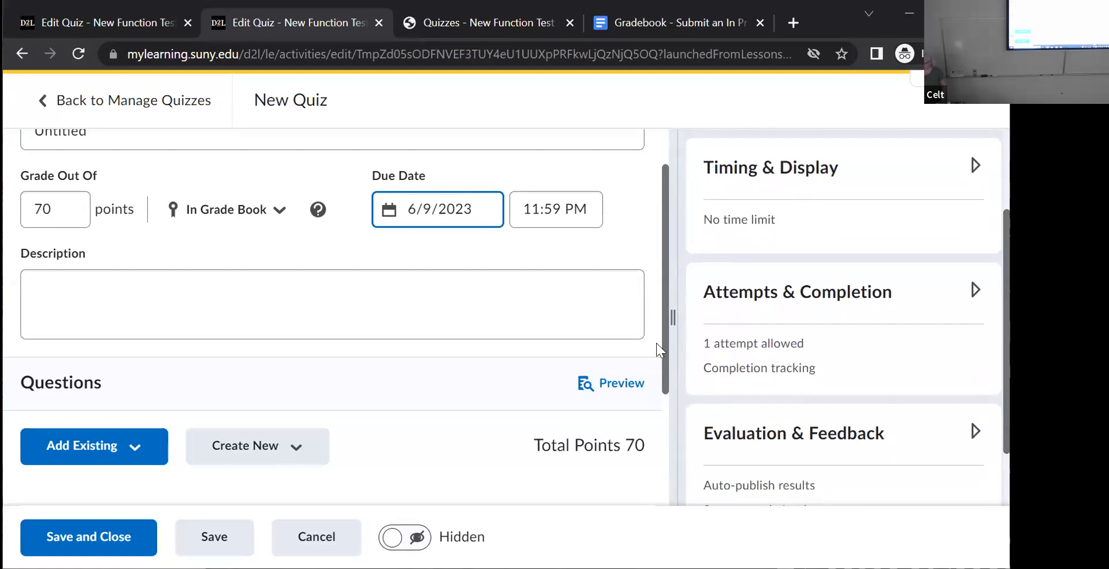
left_click(105, 538)
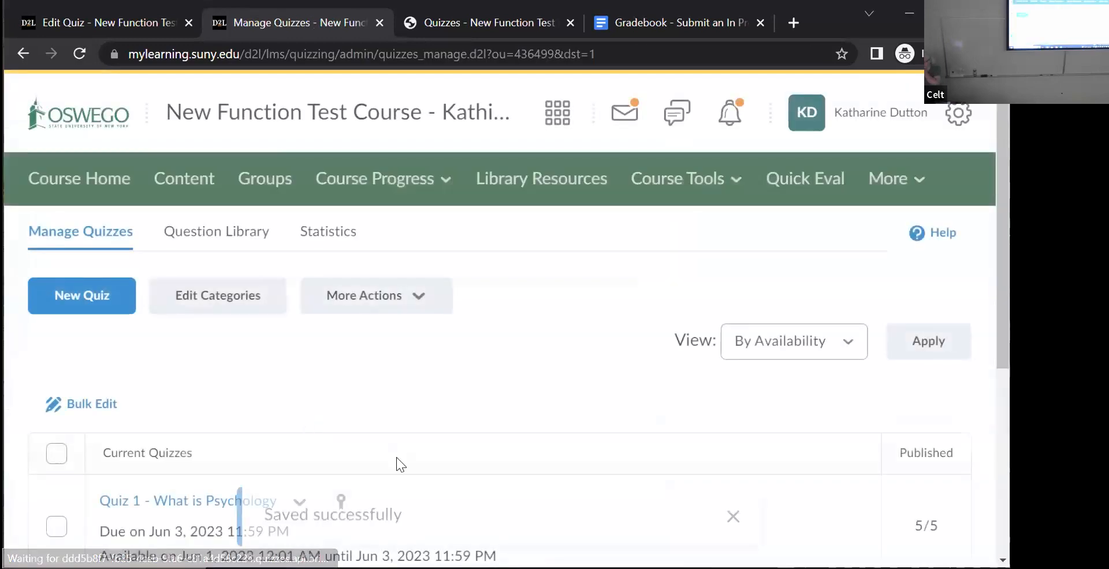
- Reopen the "Untitled" quiz for editing, rename it "Question Pool quiz", and save and close it
scroll(396, 457, "down", 5)
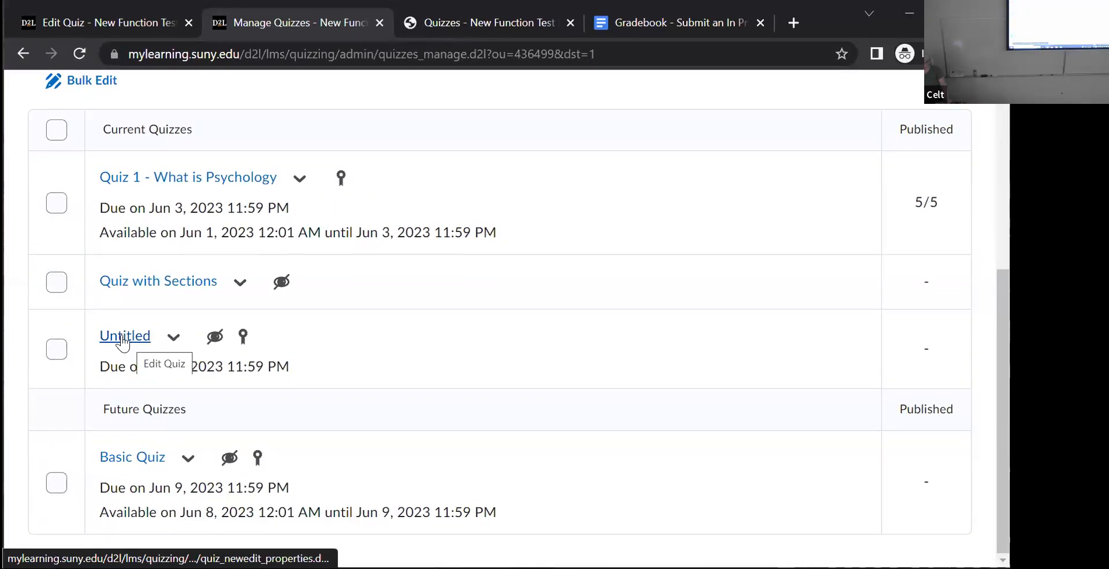
left_click(173, 345)
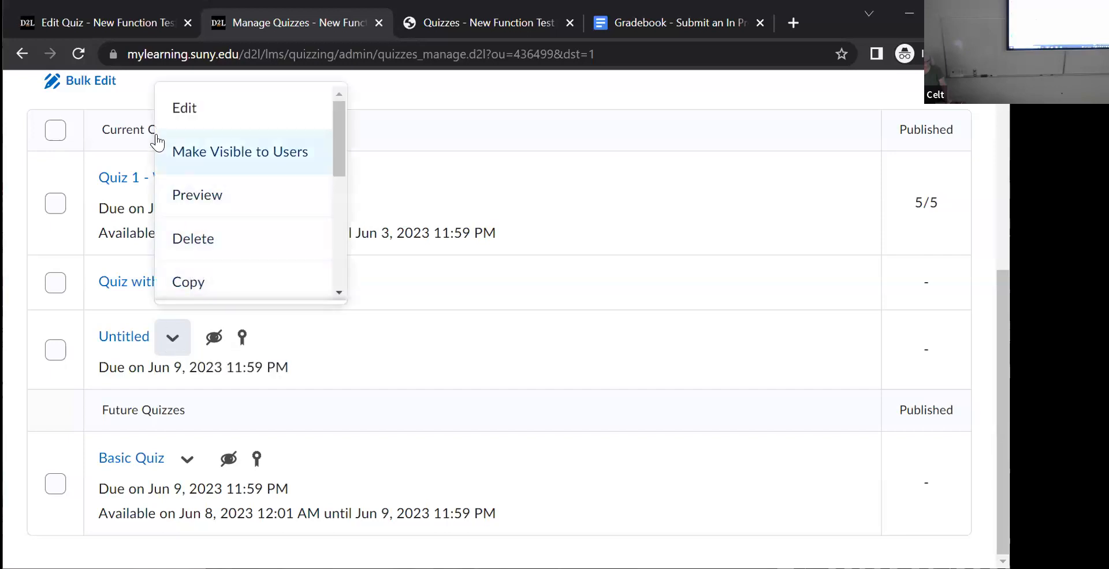
left_click(178, 113)
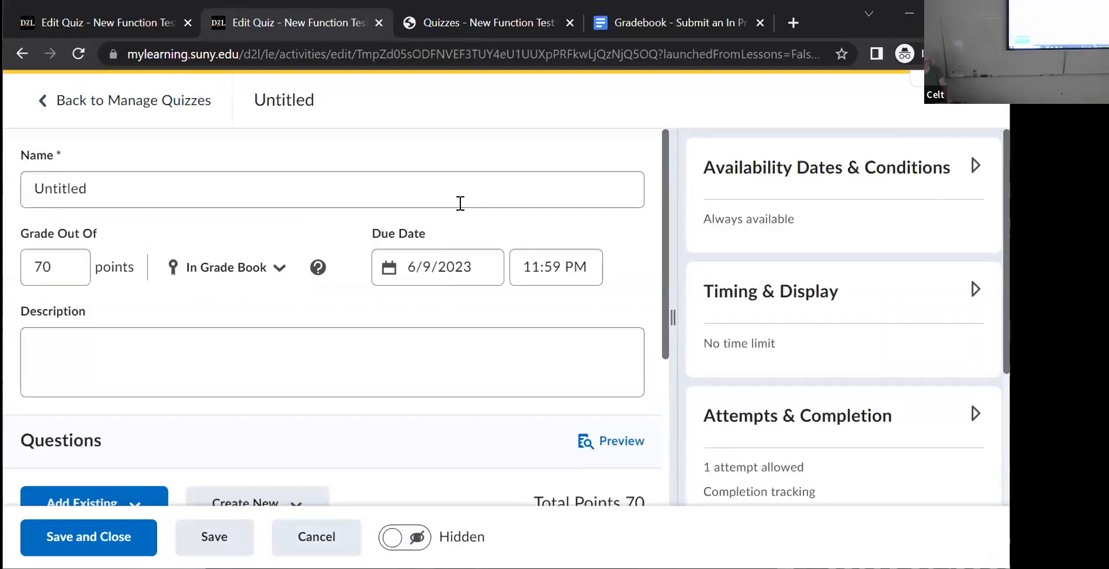
left_click_drag(109, 190, 30, 189)
type("Question")
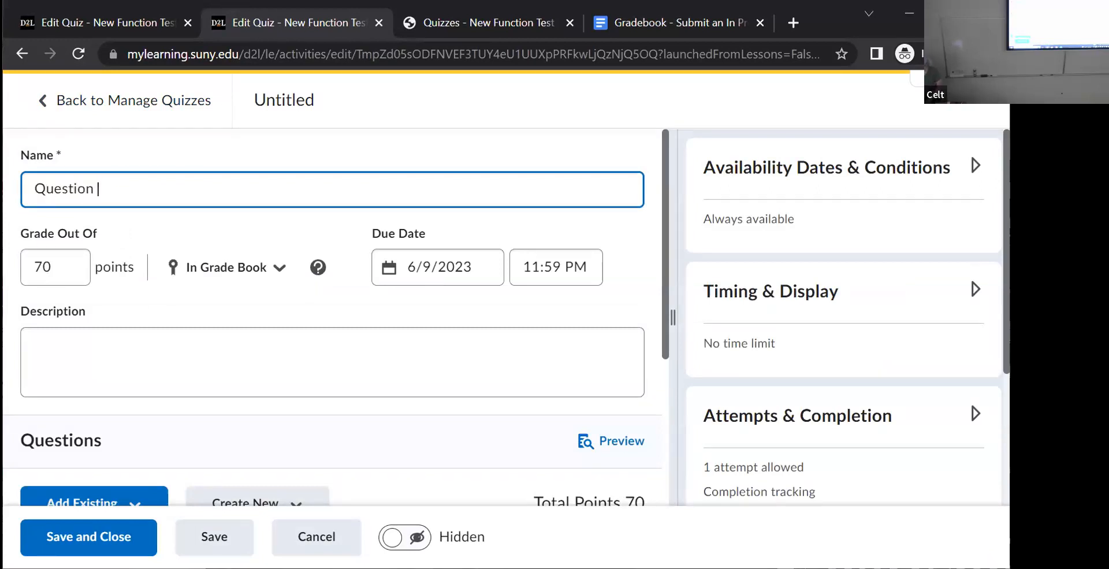
type(" Pool quiz")
left_click(111, 539)
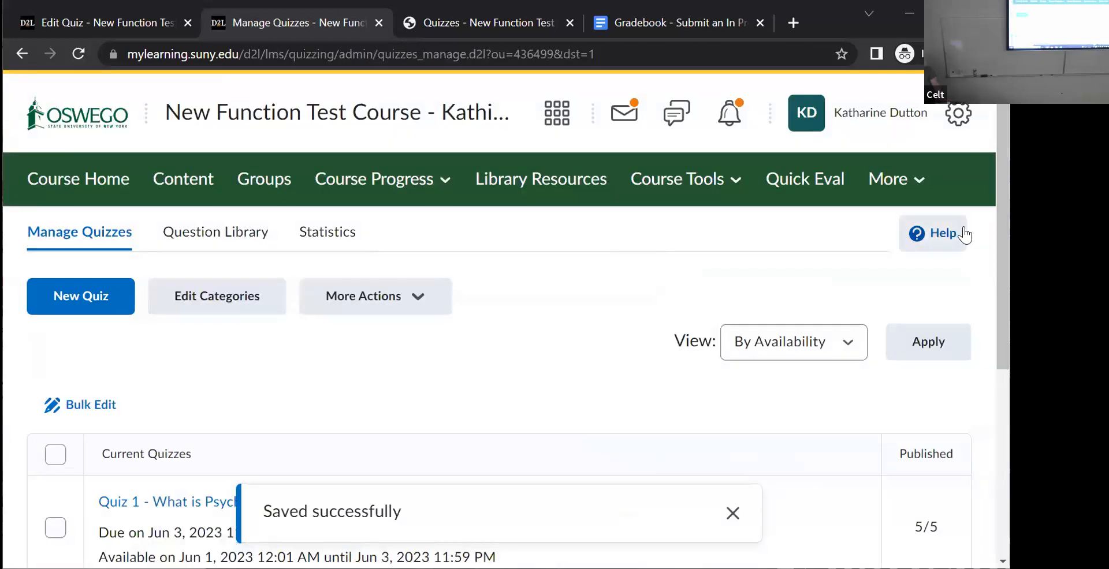
- Open Question Pool quiz, start a preview attempt to examine the first questions drawn from the pools, and close the preview
scroll(990, 306, "down", 5)
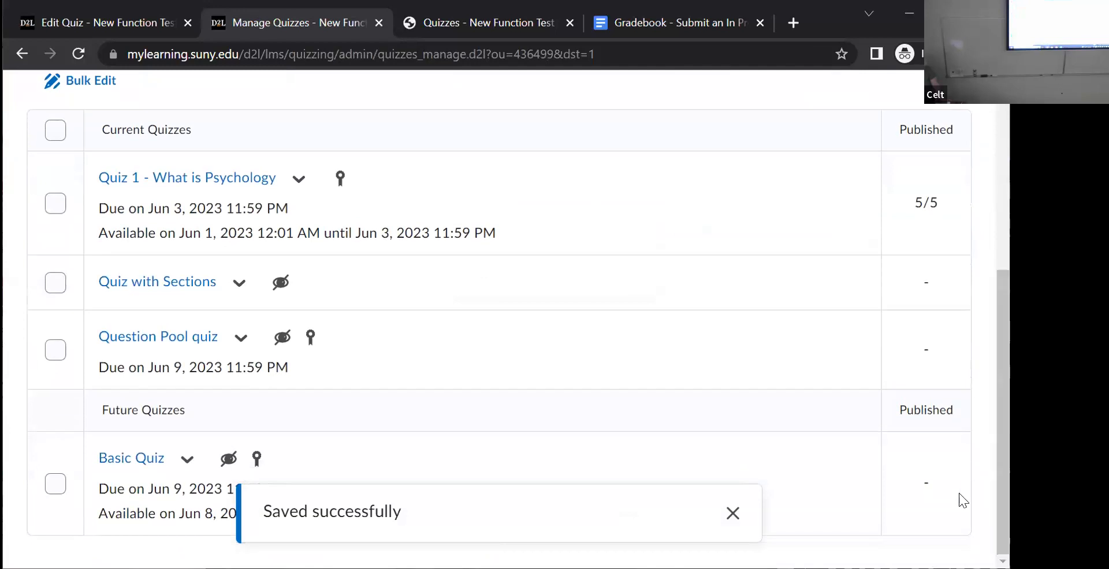
left_click(181, 338)
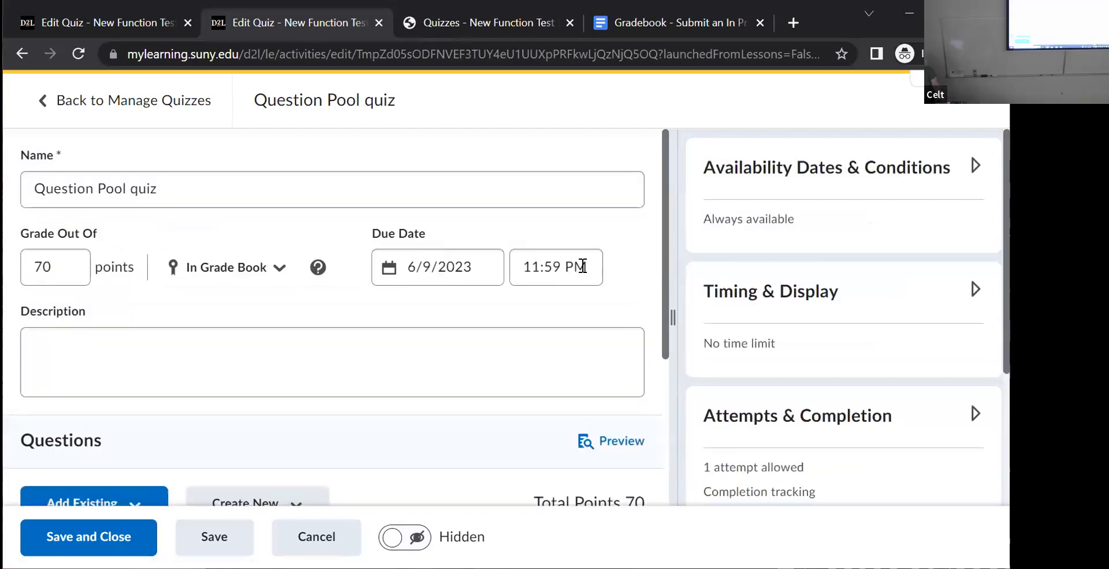
left_click(618, 444)
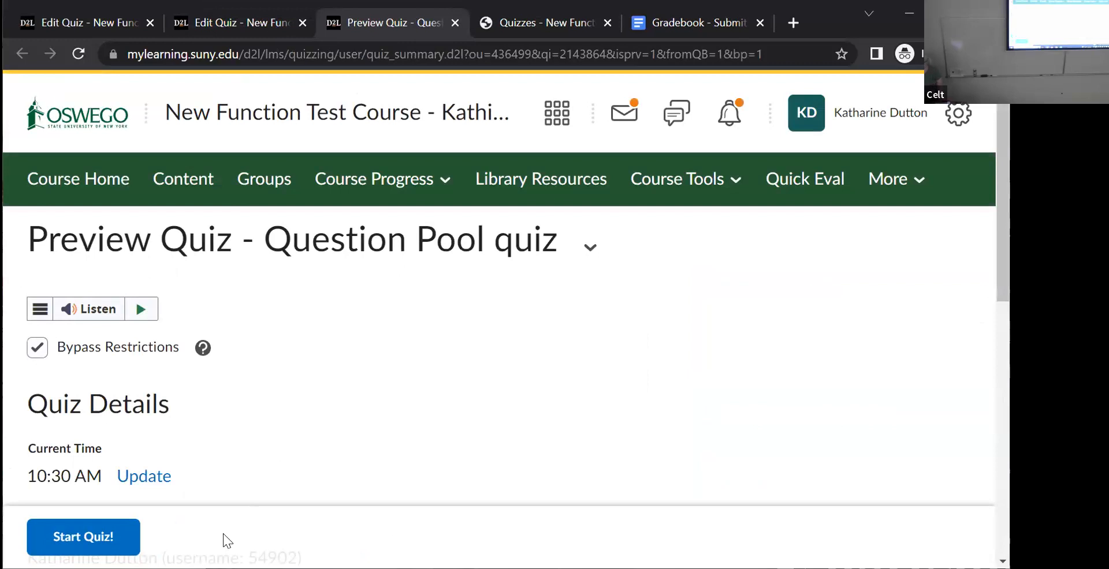
left_click(64, 543)
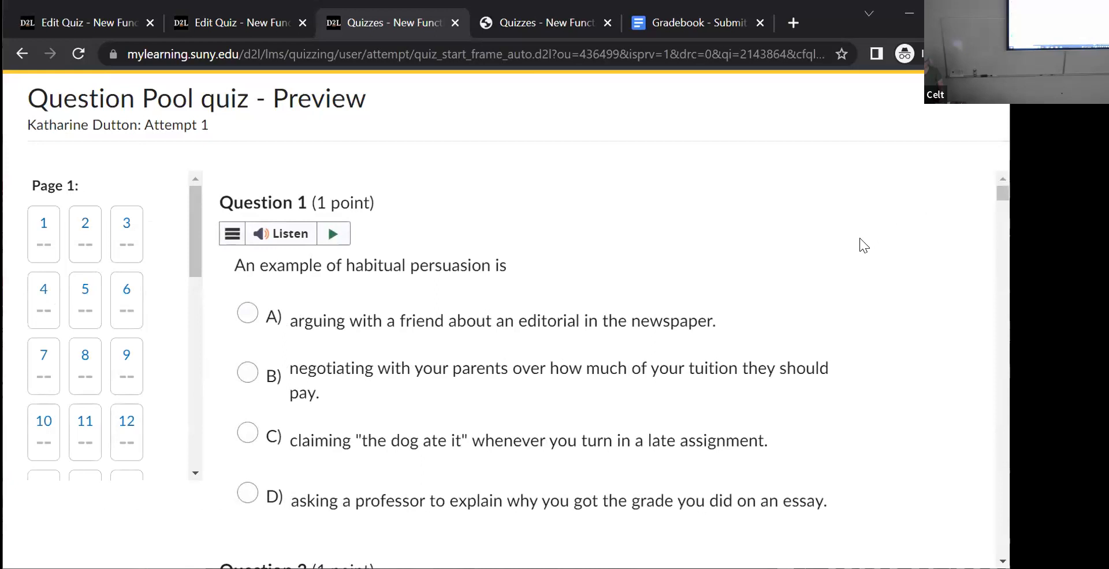
left_click_drag(191, 247, 209, 267)
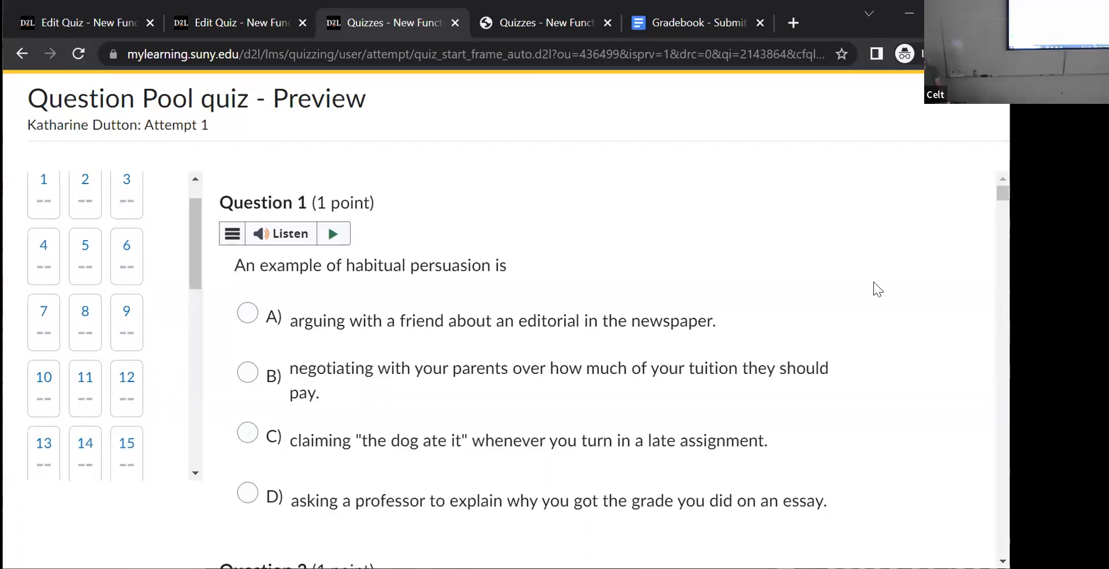
left_click_drag(1002, 193, 979, 104)
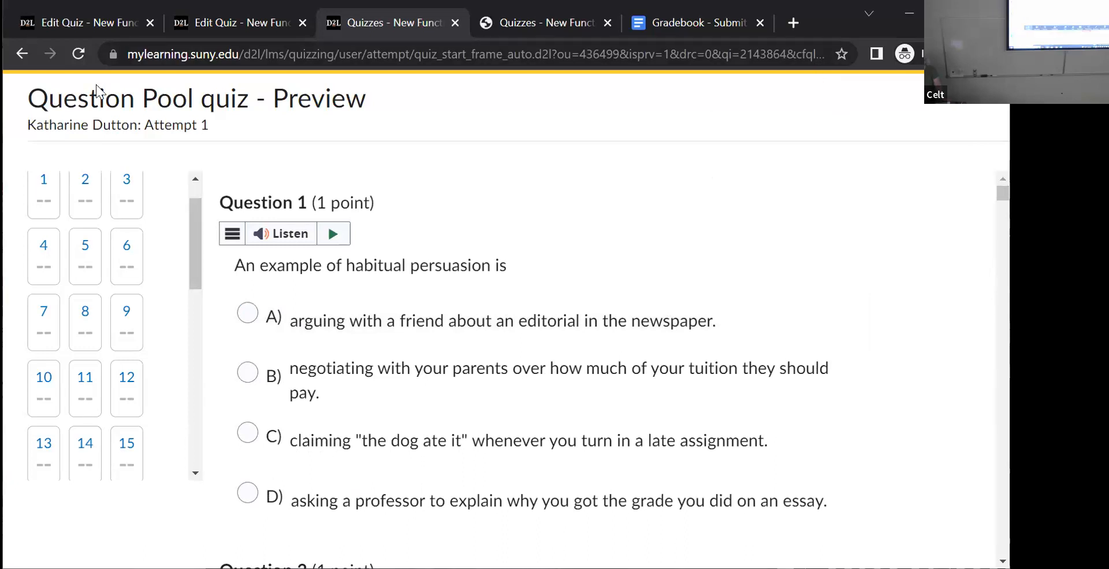
scroll(214, 248, "down", 5)
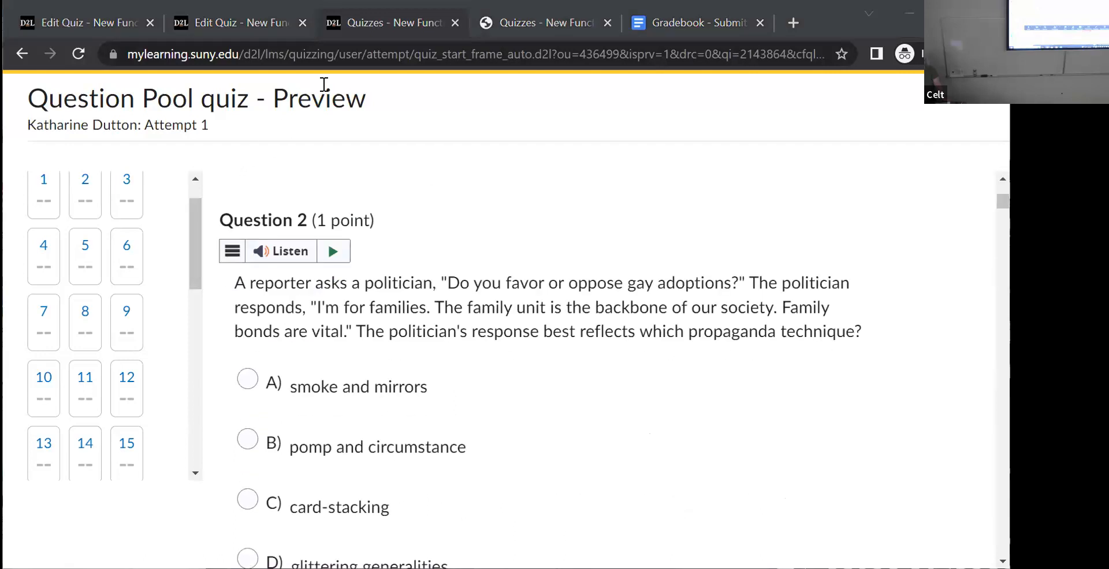
left_click(455, 22)
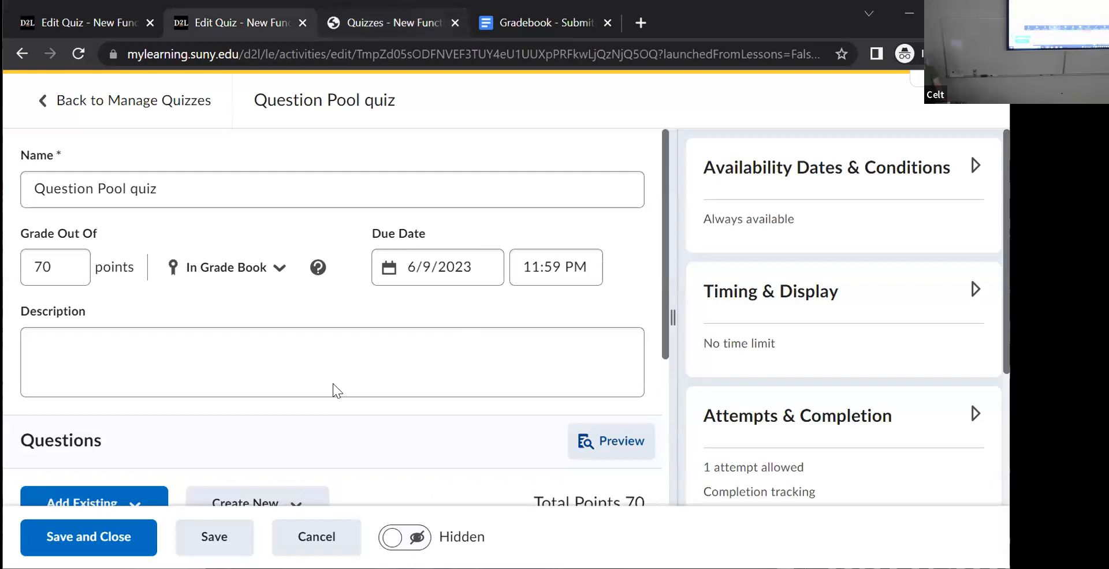
- Start a second preview of Question Pool quiz, compare its questions and point values across both pools, and close the preview
left_click(615, 440)
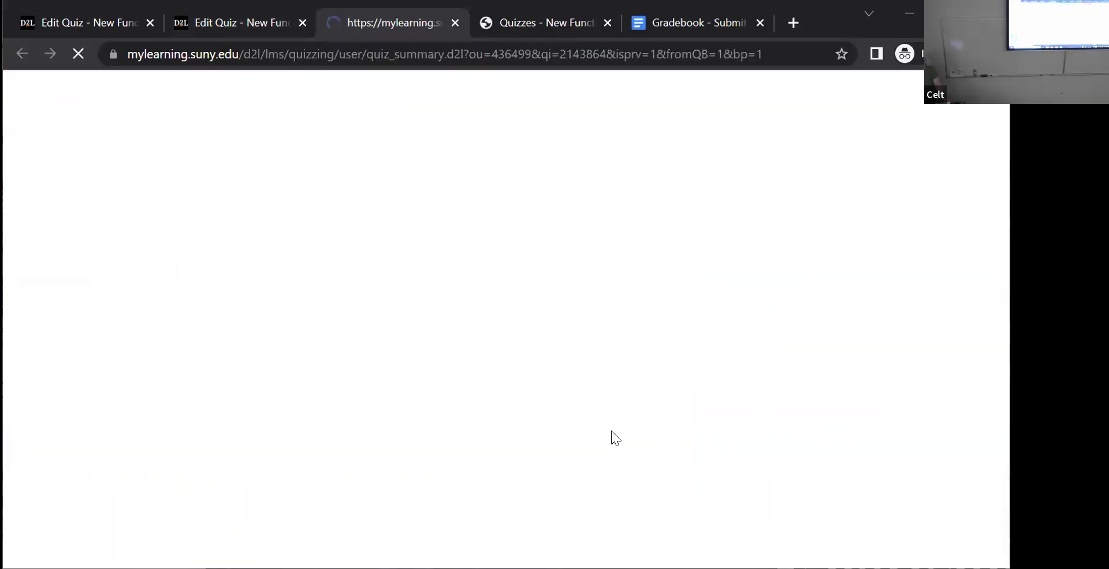
left_click(75, 534)
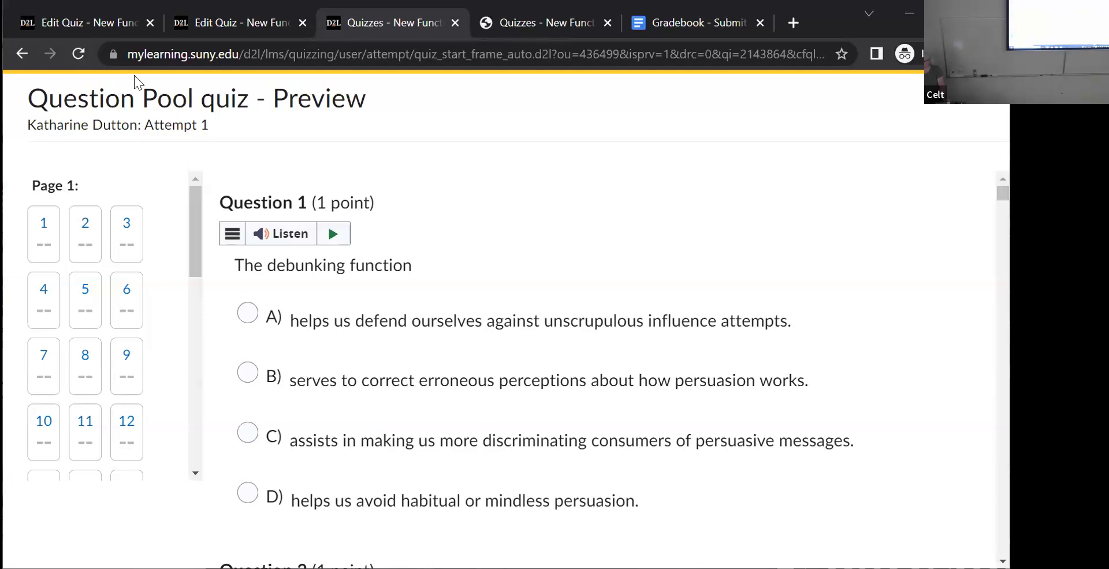
scroll(601, 370, "down", 5)
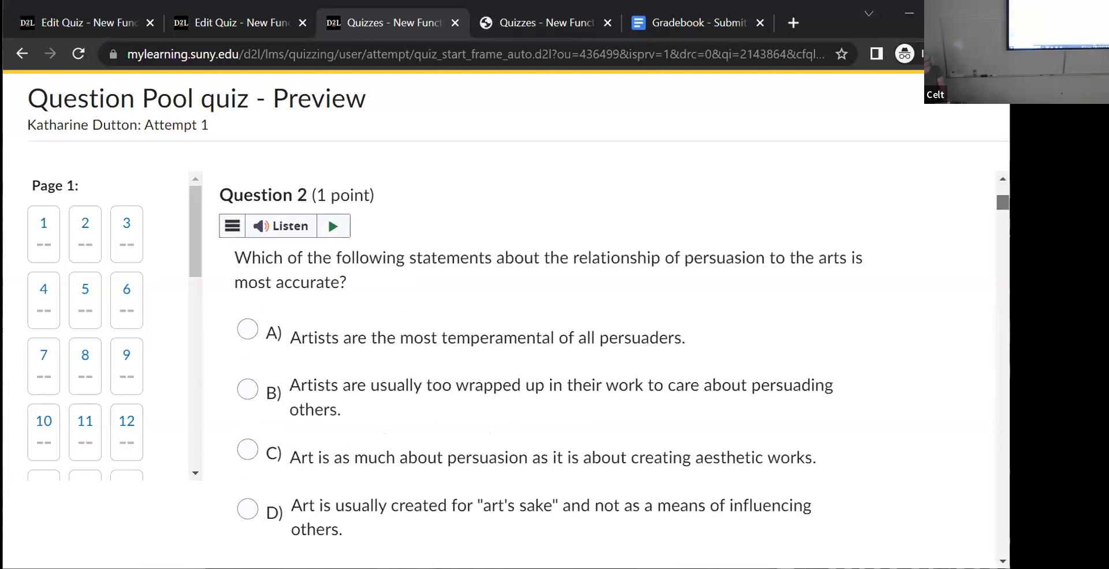
scroll(600, 369, "down", 1)
scroll(600, 369, "down", 10)
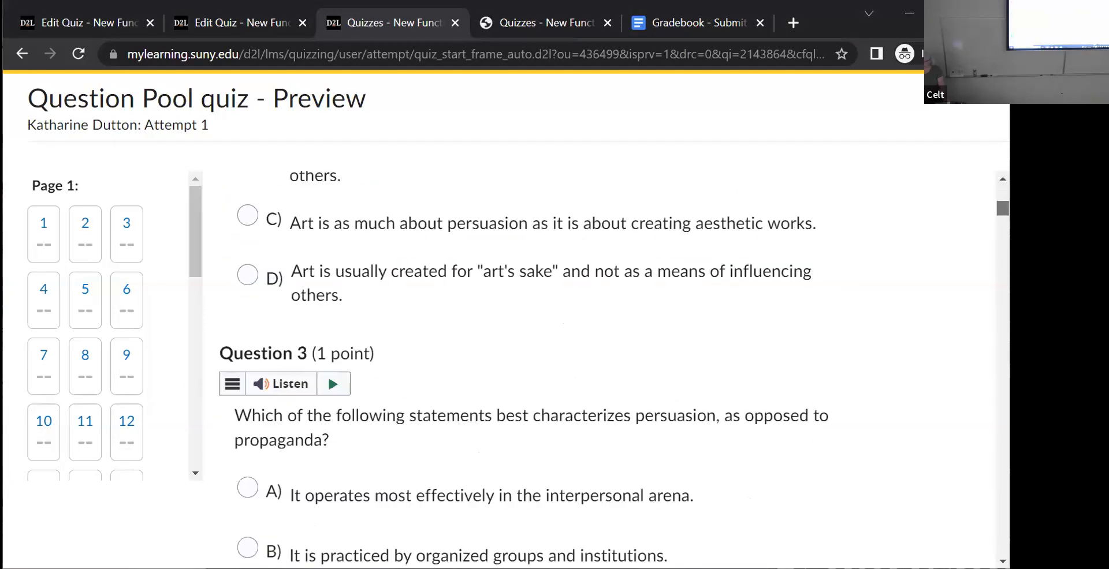
scroll(601, 369, "down", 10)
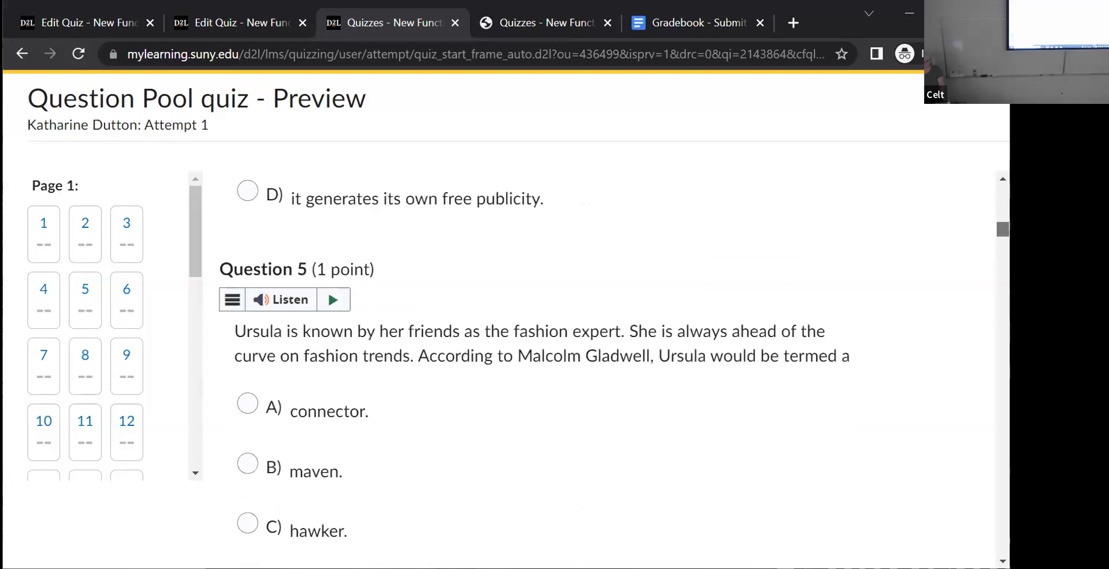
scroll(601, 370, "down", 10)
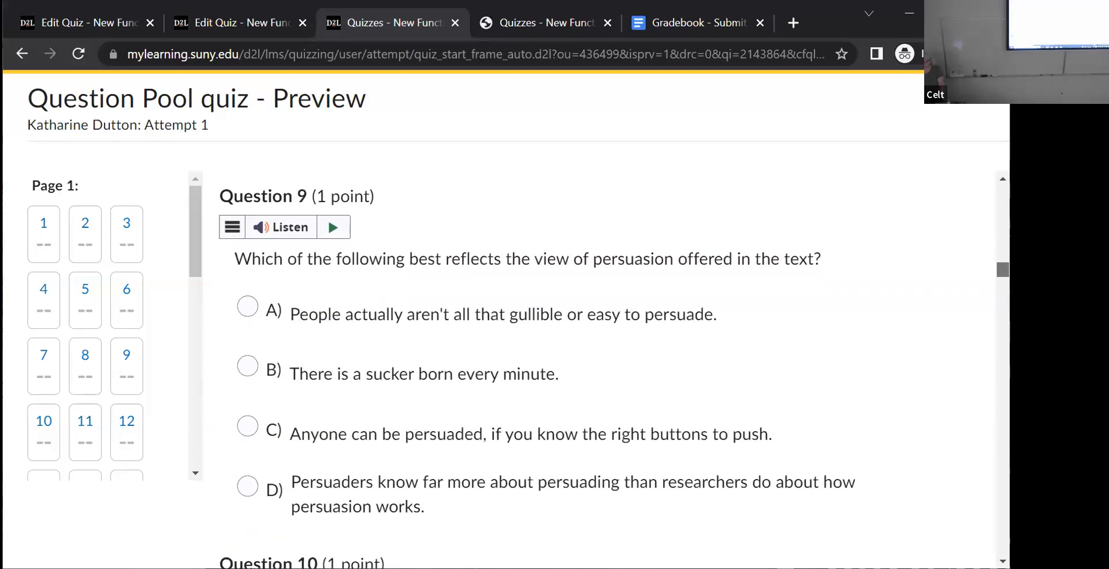
scroll(600, 369, "down", 3)
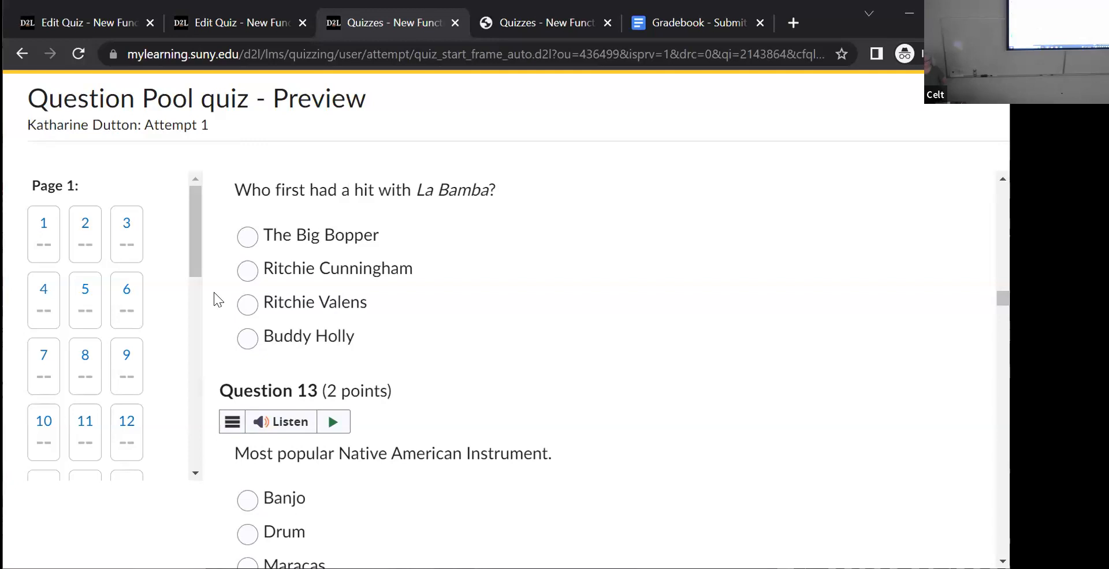
scroll(214, 292, "down", 3)
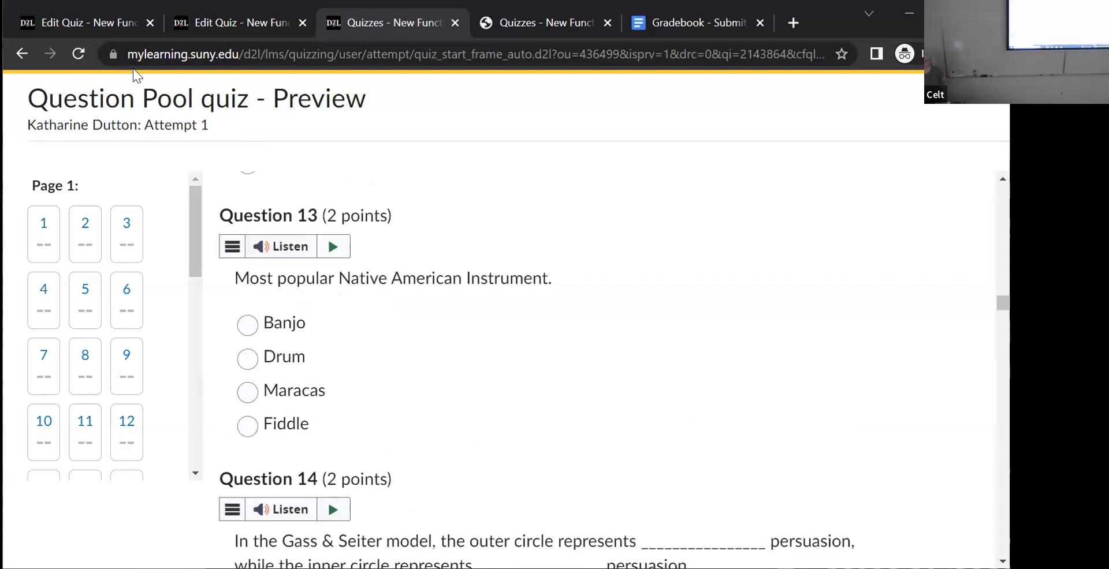
left_click(456, 23)
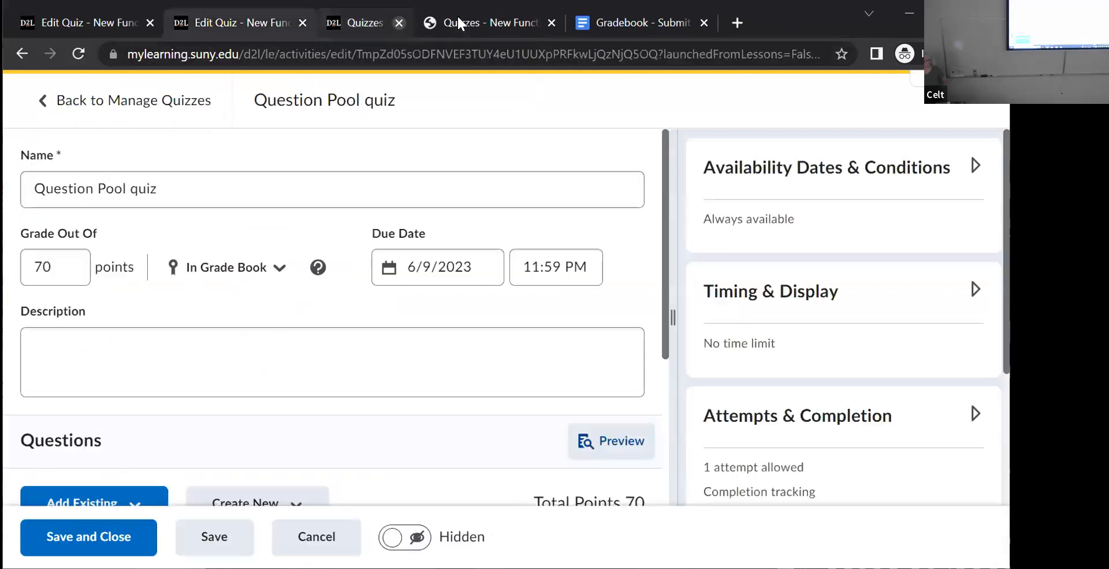
- Close the extra quiz browser tabs, return to the Basic Quiz editor, and save and close Basic Quiz
left_click(454, 23)
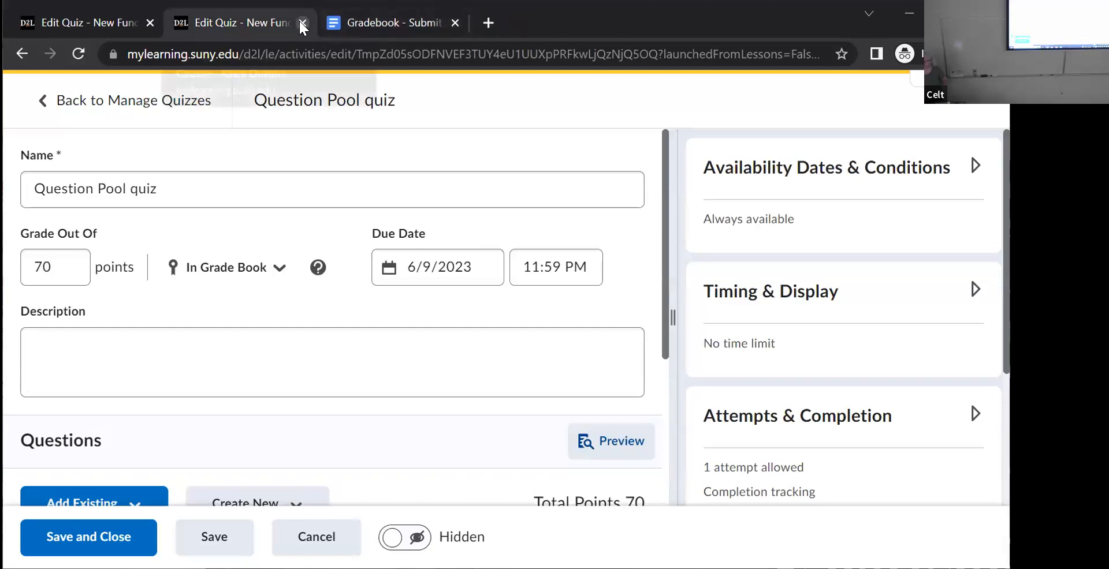
left_click(303, 22)
left_click(127, 22)
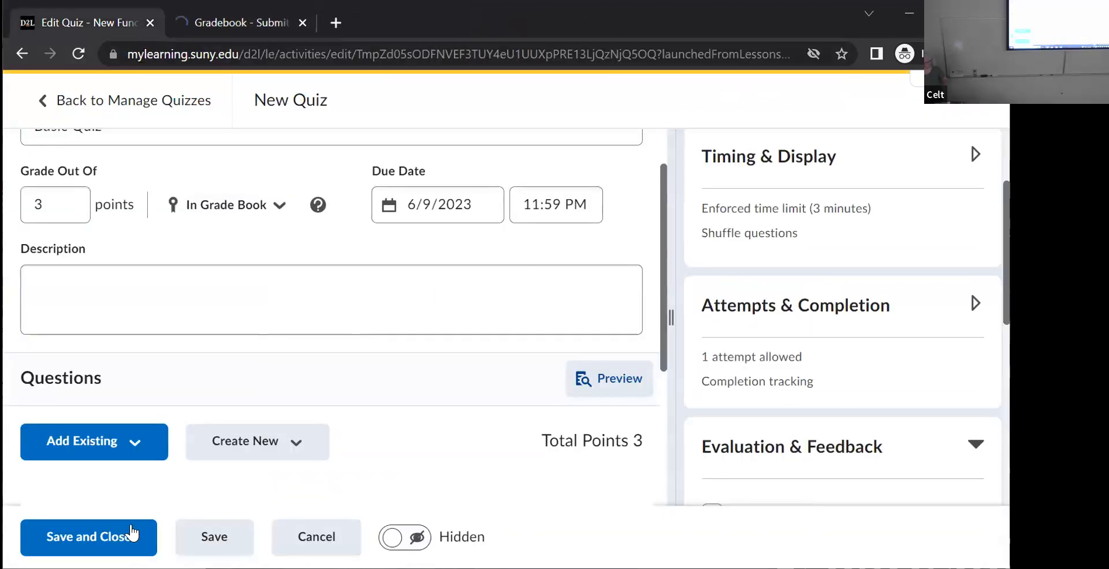
left_click(104, 526)
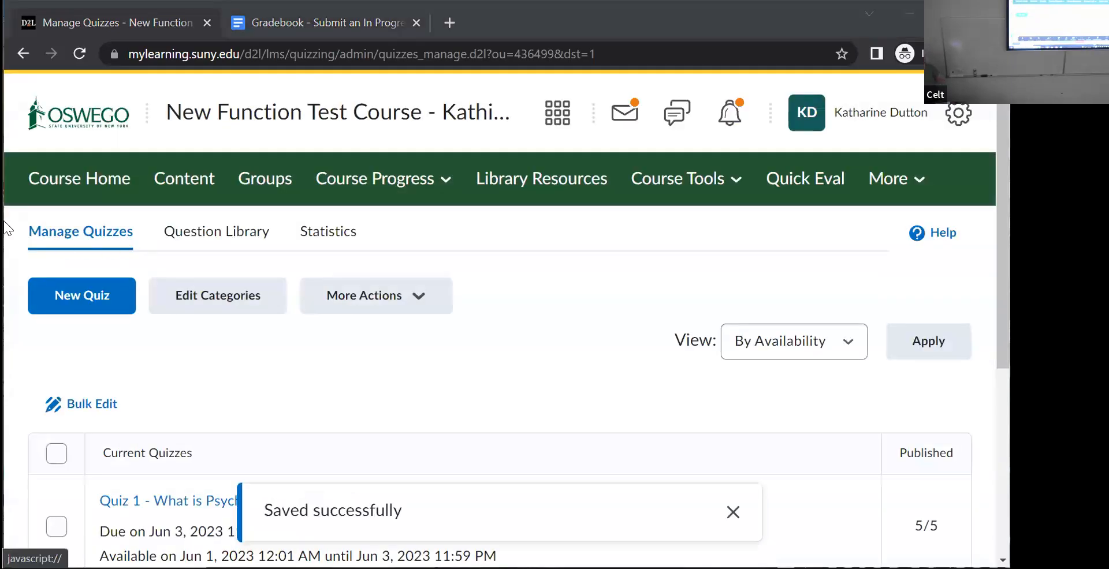
- Open the course's Question Library from the quiz management page
left_click(211, 242)
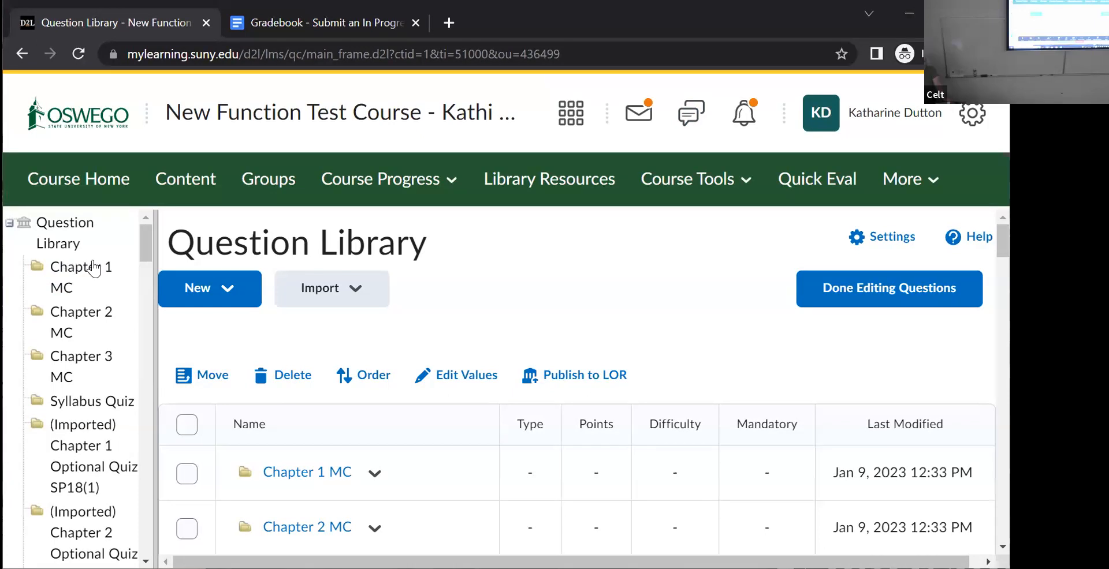
- Create and save a new Question Library section titled "Workshop Pool"
left_click(207, 293)
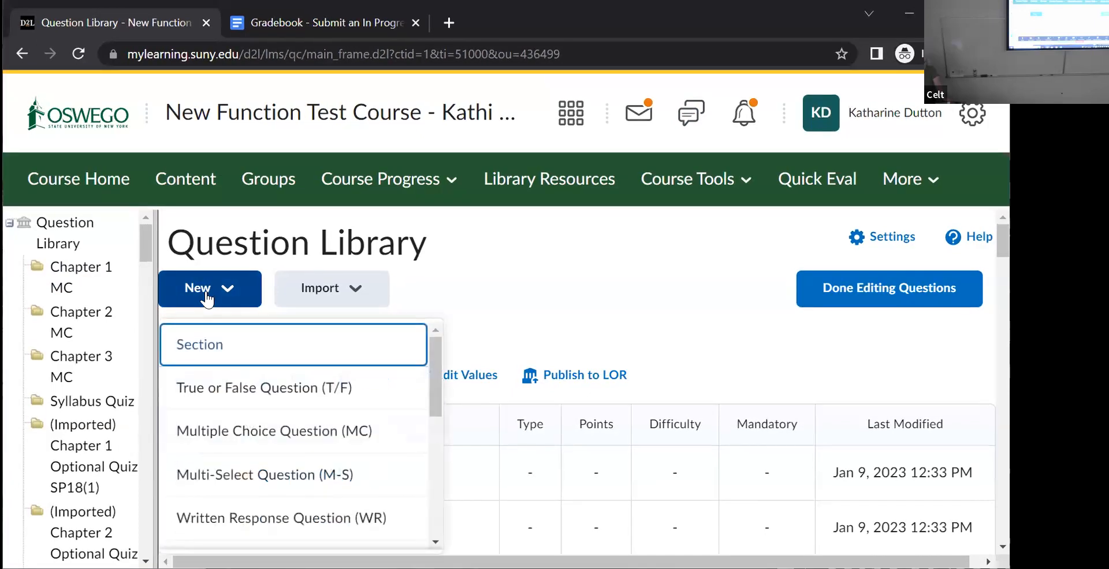
left_click(192, 342)
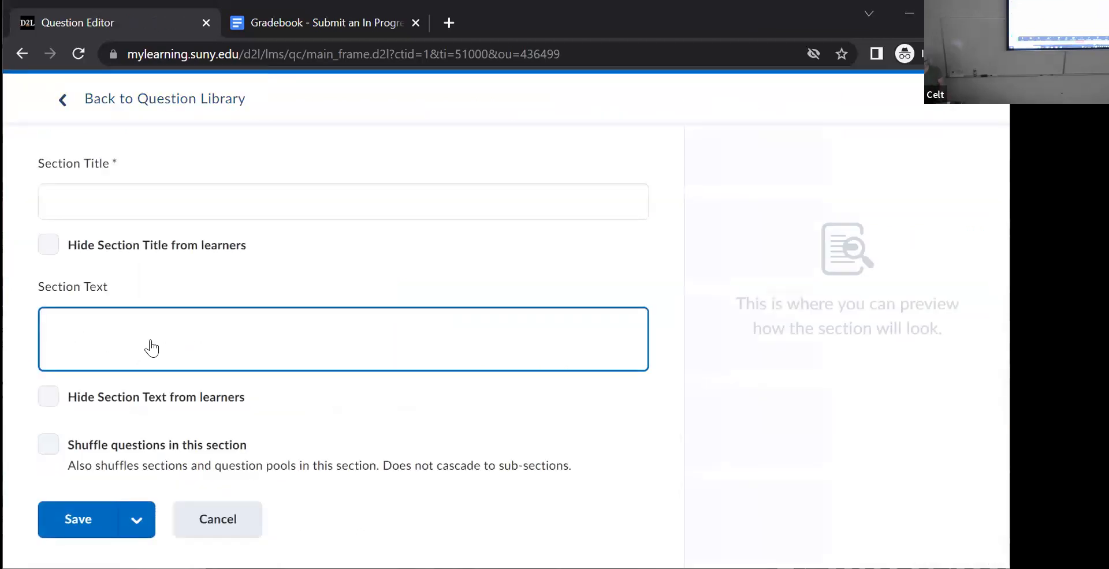
left_click(67, 201)
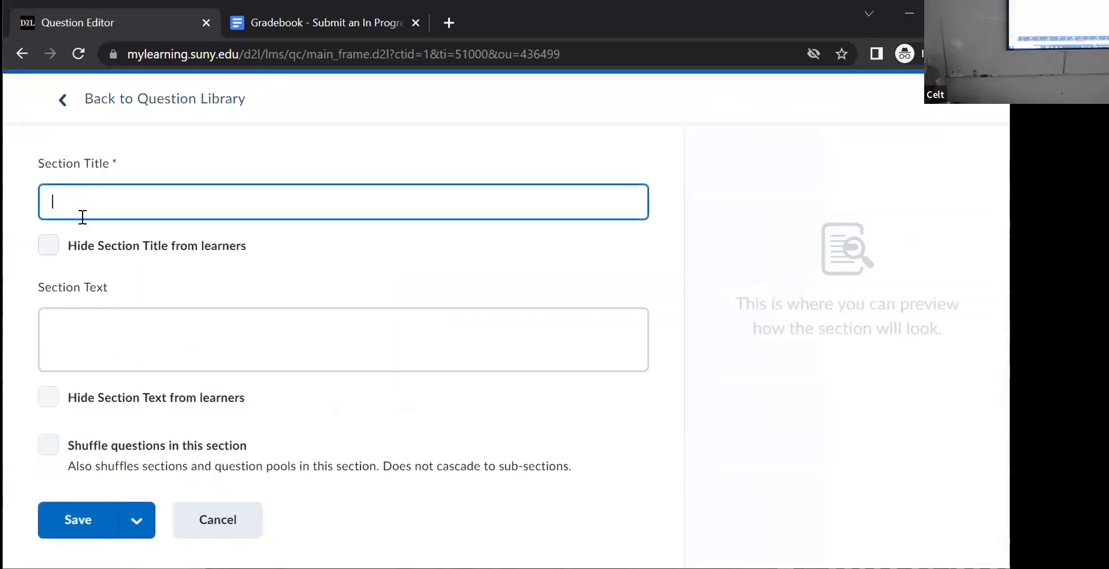
type("Work")
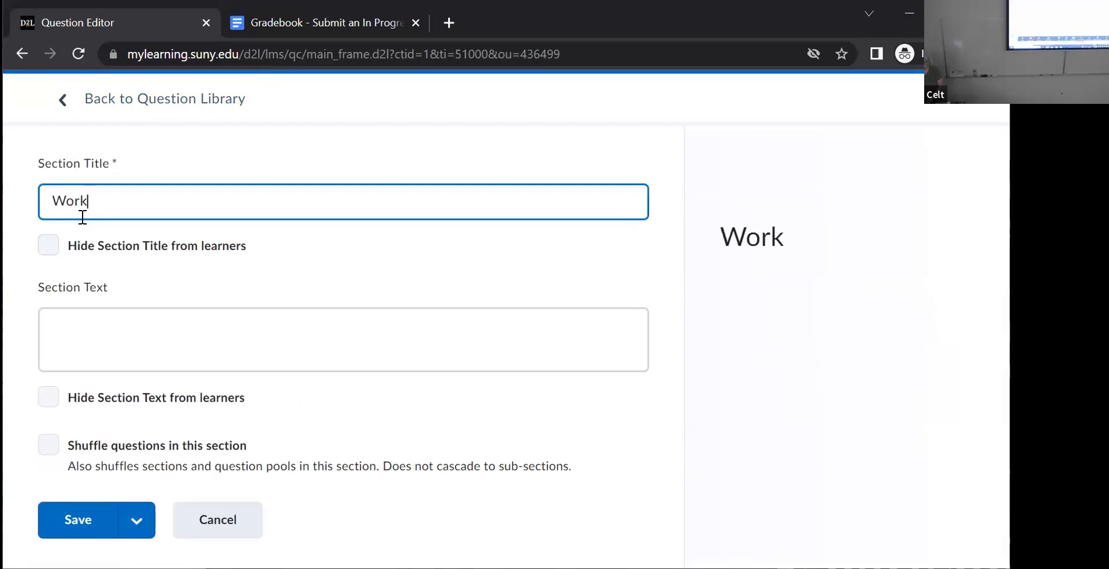
type("shop Pool")
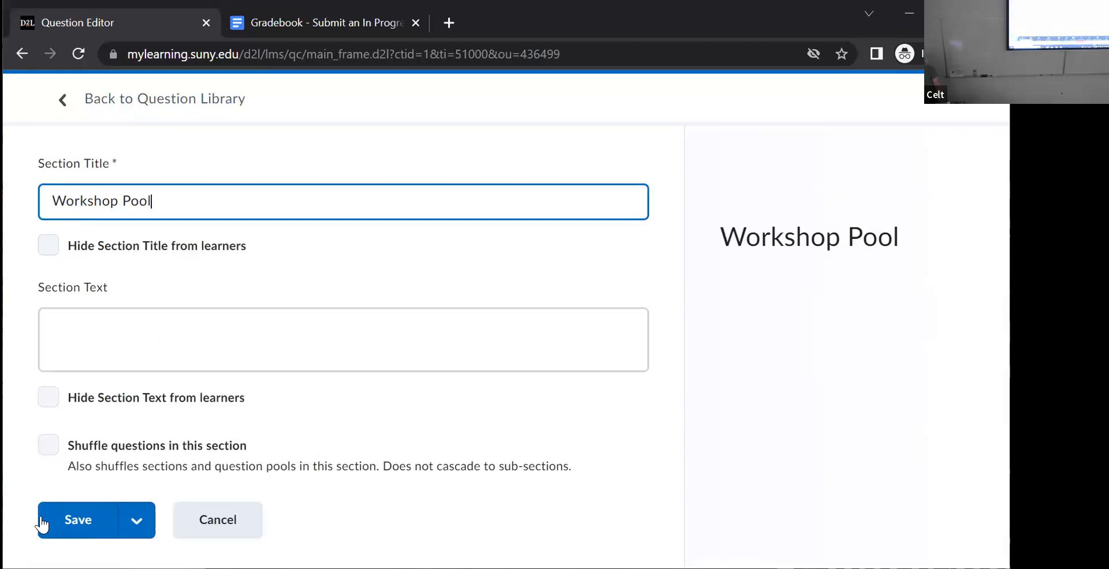
left_click(72, 518)
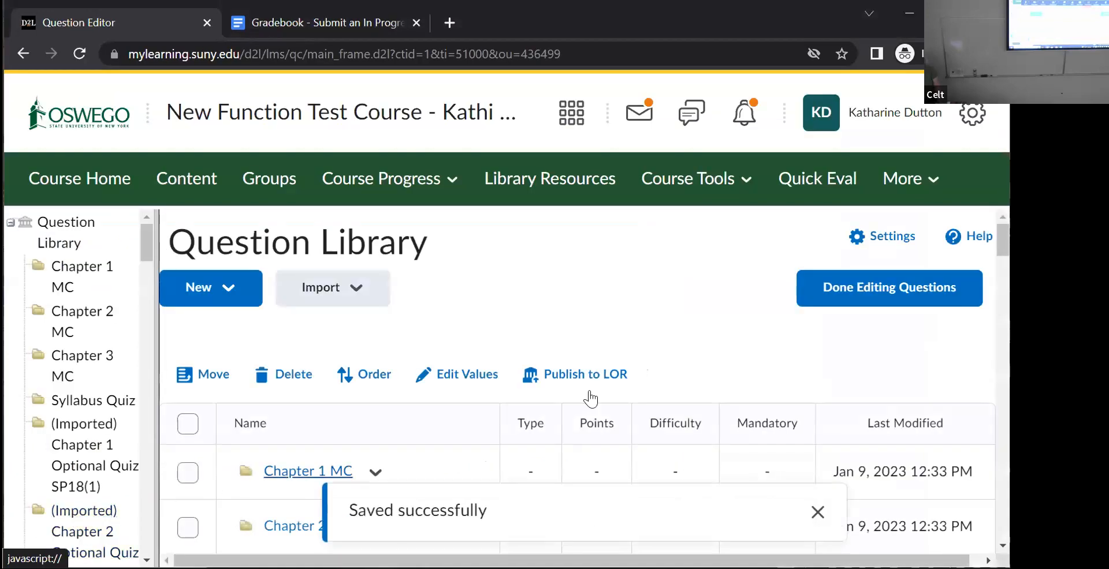
- Open the Workshop Pool section in the Question Library and view the item types that can be created in it
left_click_drag(150, 239, 146, 546)
triple_click(82, 542)
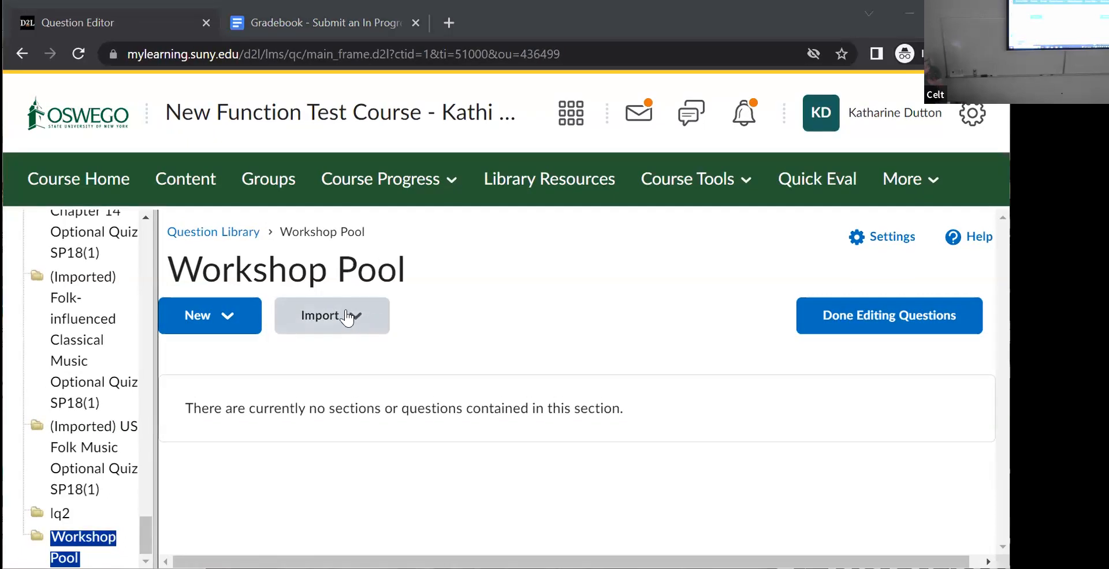
left_click(236, 327)
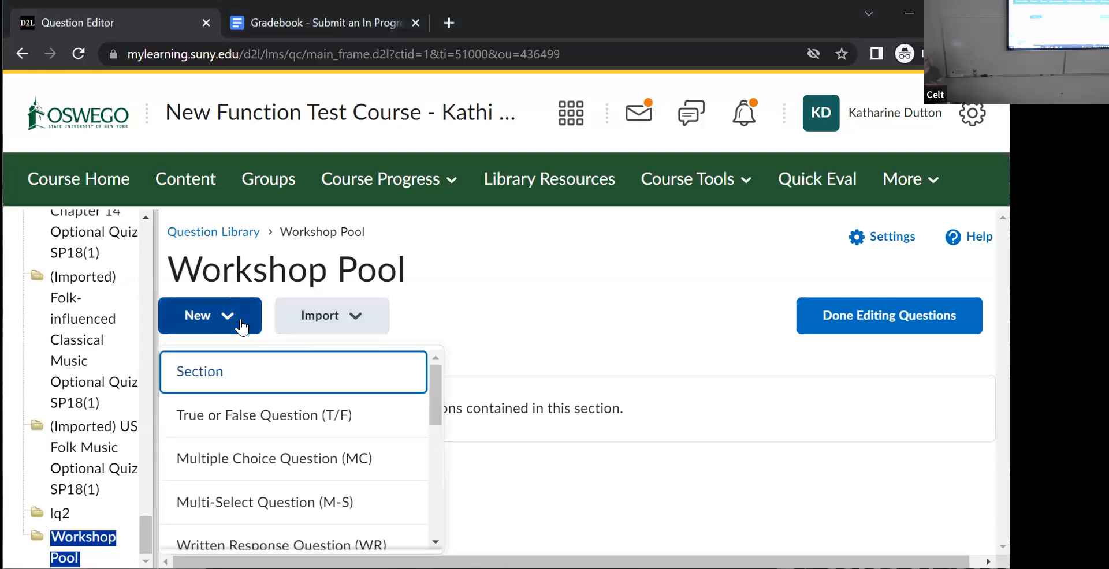
left_click(622, 305)
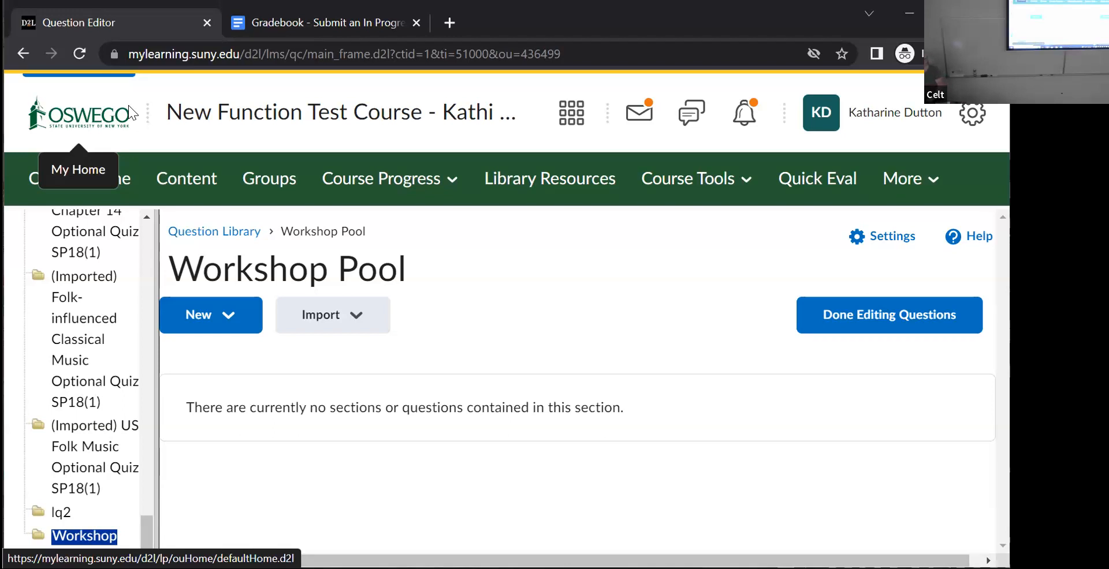
- Open Import/Export/Copy Components from Course Admin and examine the copy, export and import options
left_click(659, 181)
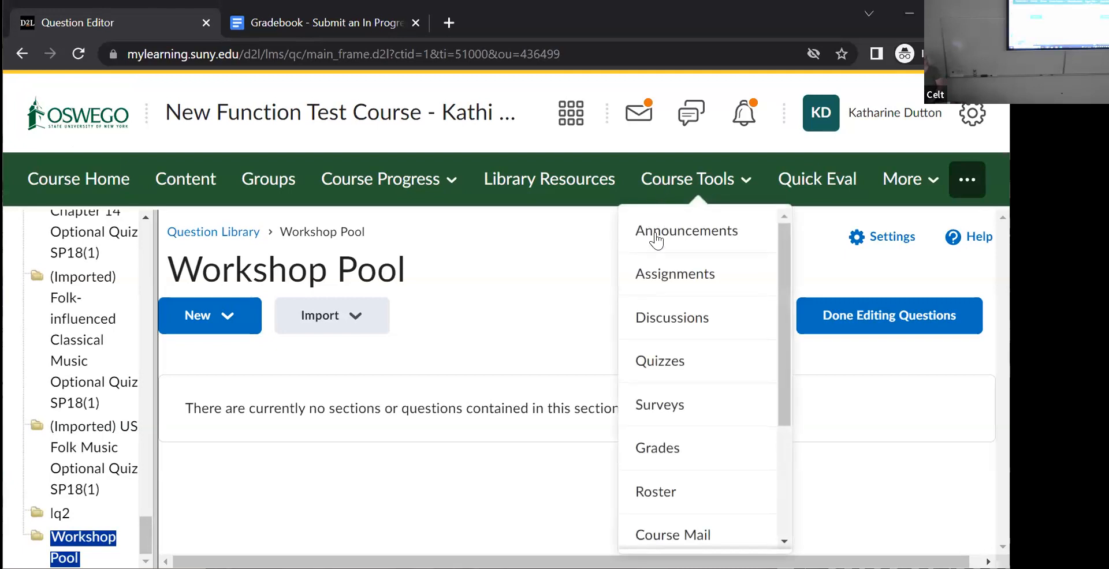
scroll(707, 404, "down", 3)
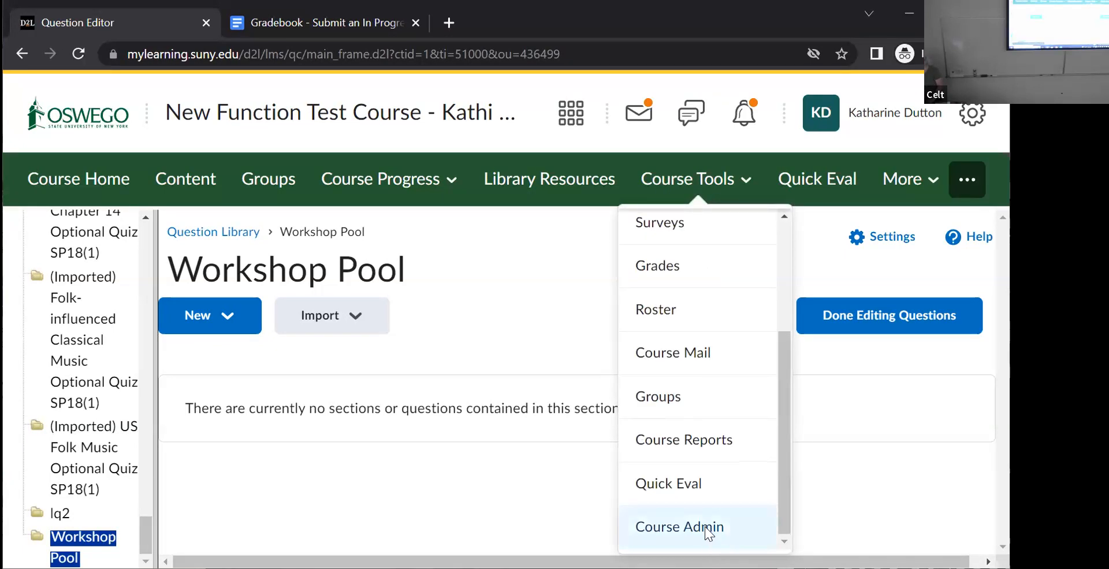
left_click(708, 531)
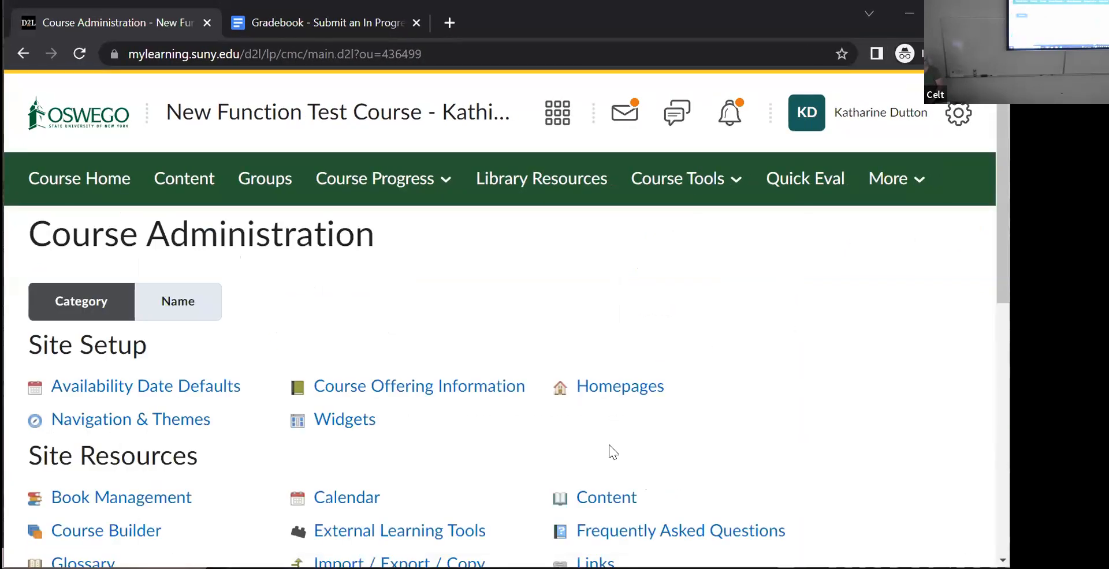
scroll(988, 425, "down", 5)
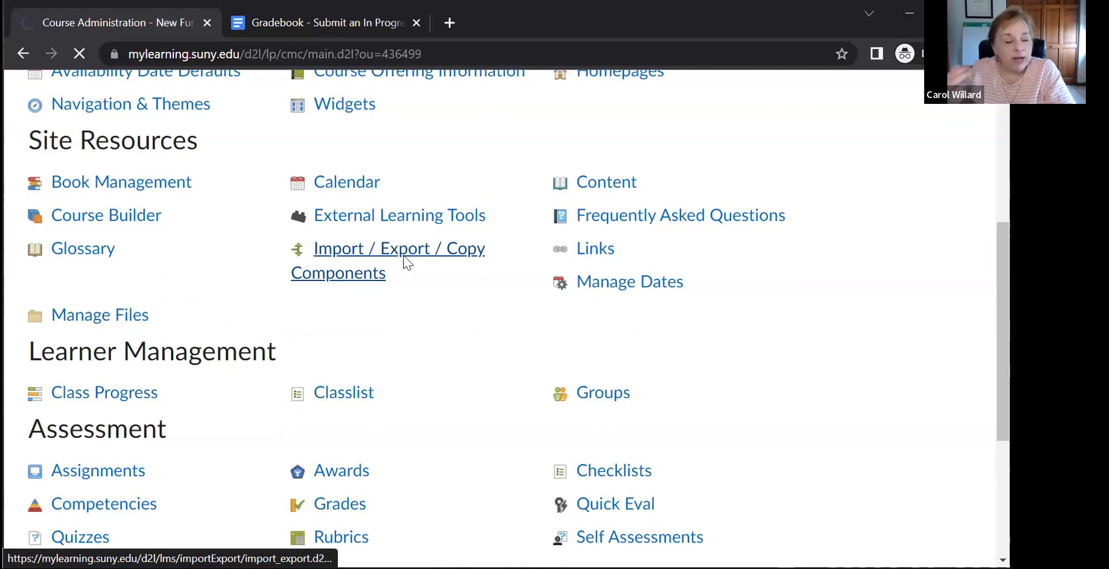
left_click(402, 256)
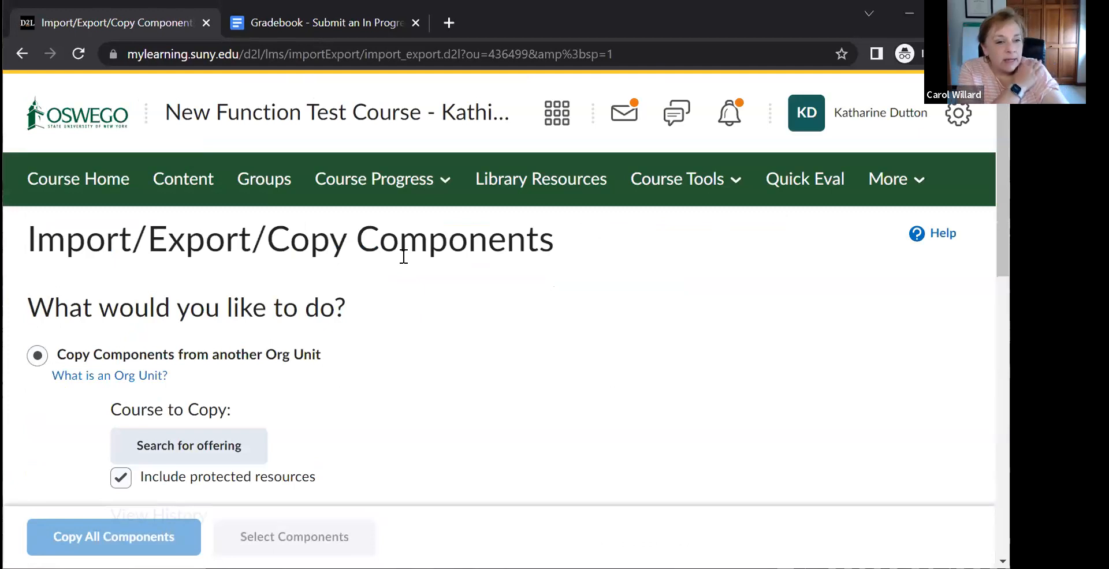
scroll(984, 454, "down", 12)
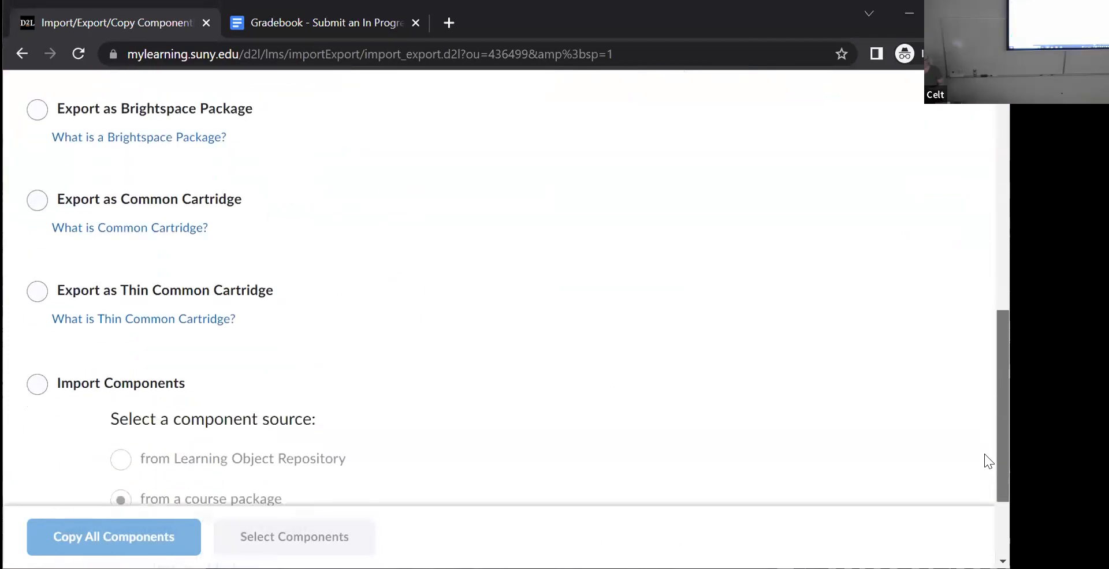
scroll(989, 502, "up", 2)
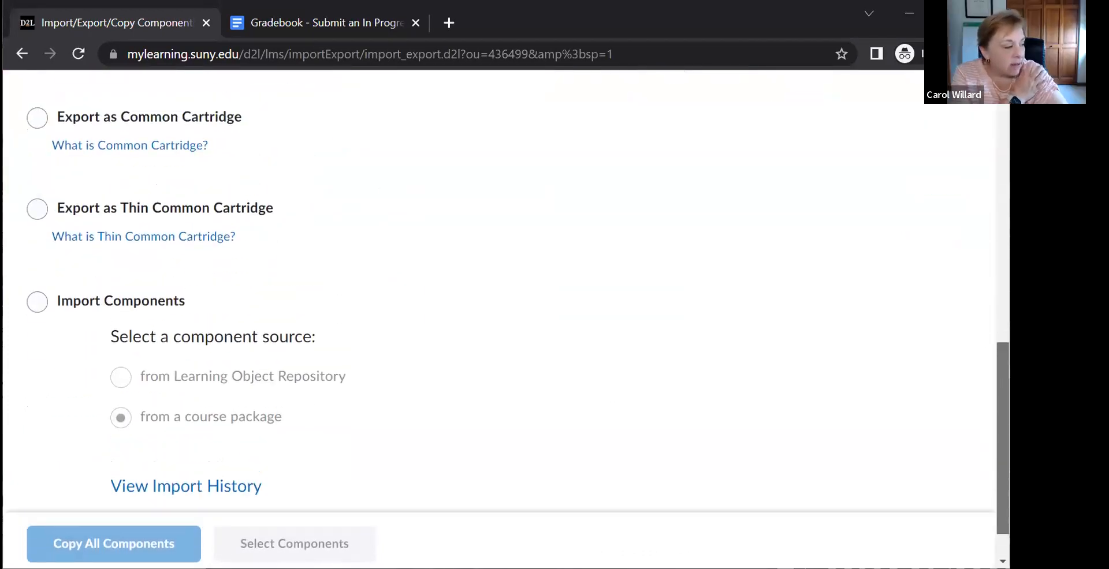
scroll(499, 289, "up", 9)
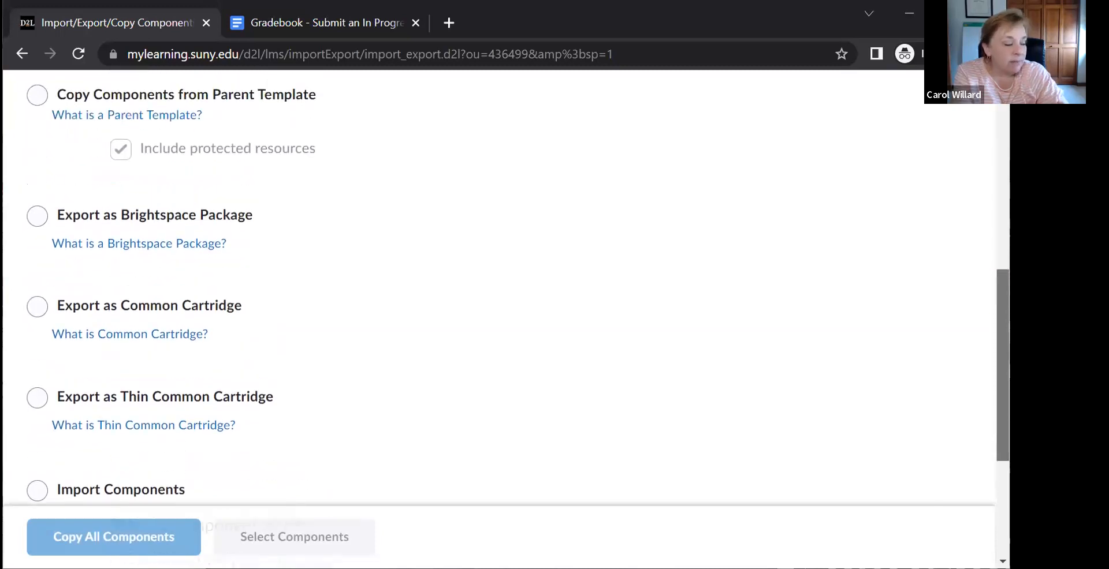
scroll(843, 237, "up", 2)
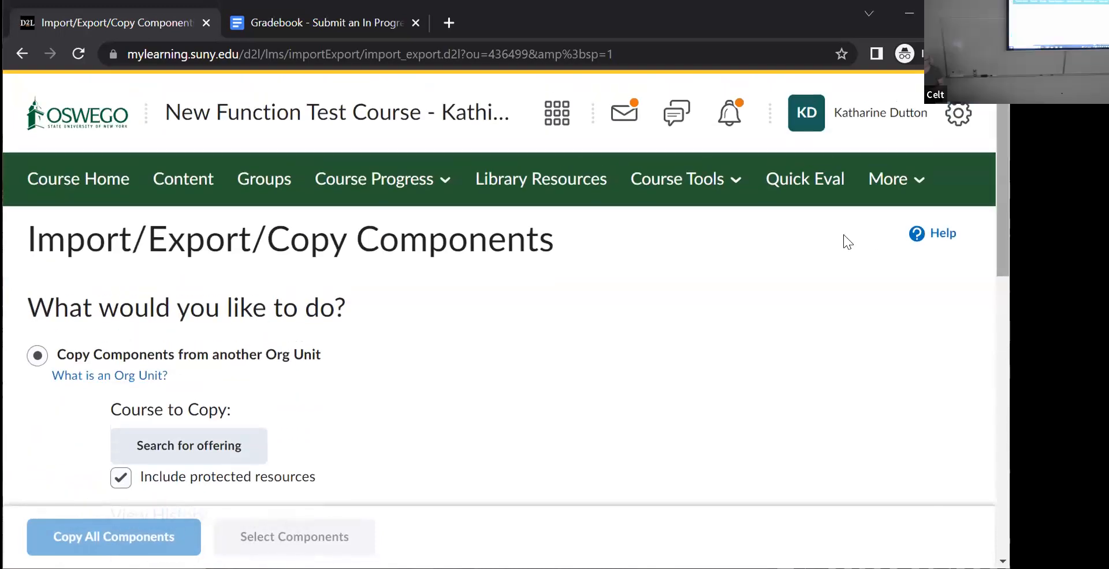
- Return to the course's Question Library, check the supported formats for importing questions from a file, and close the upload dialog
left_click(690, 191)
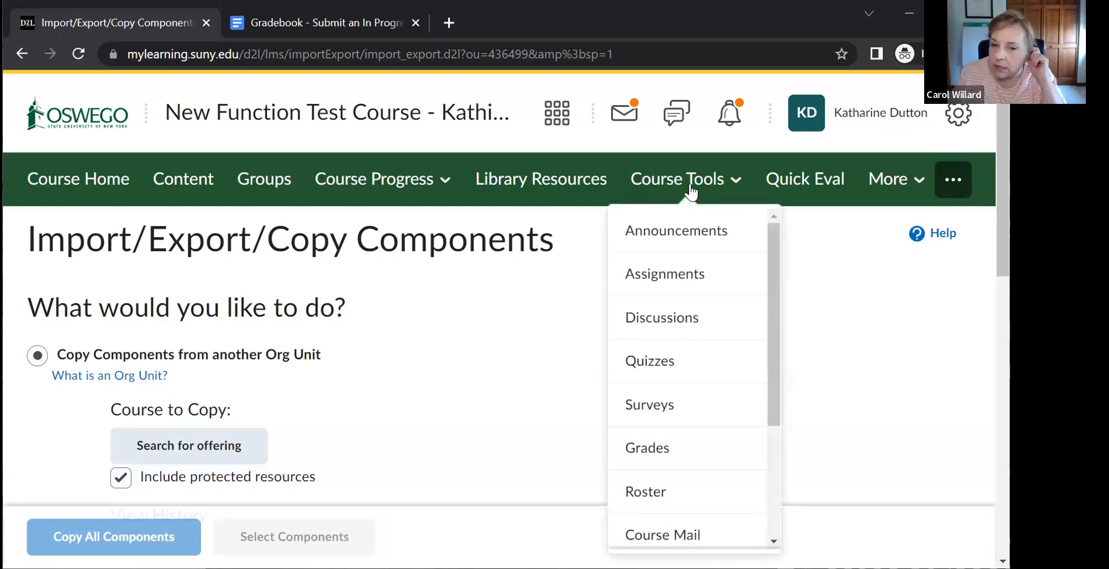
left_click(664, 362)
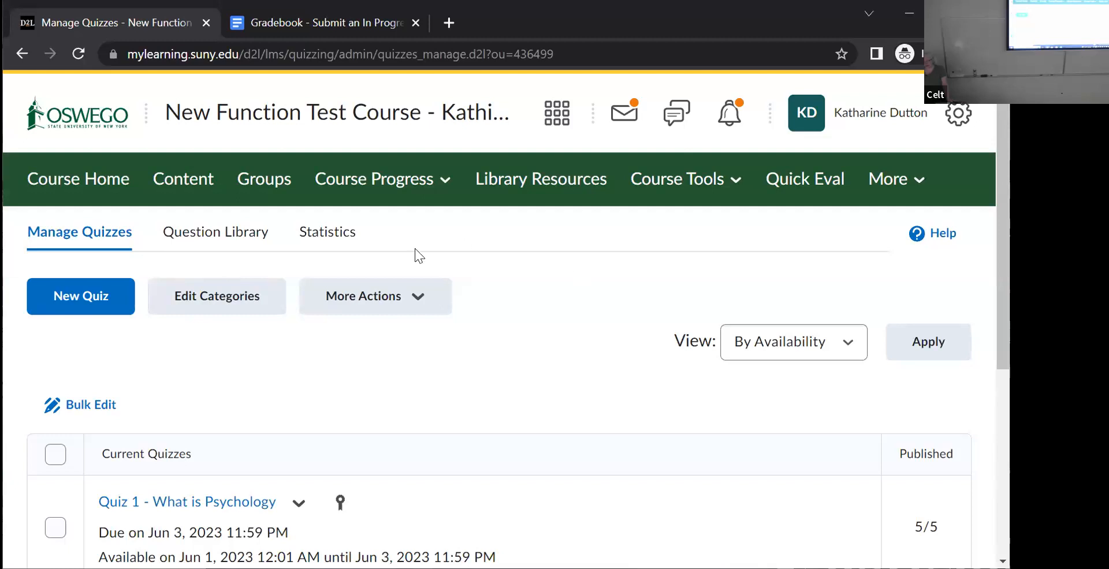
left_click(392, 298)
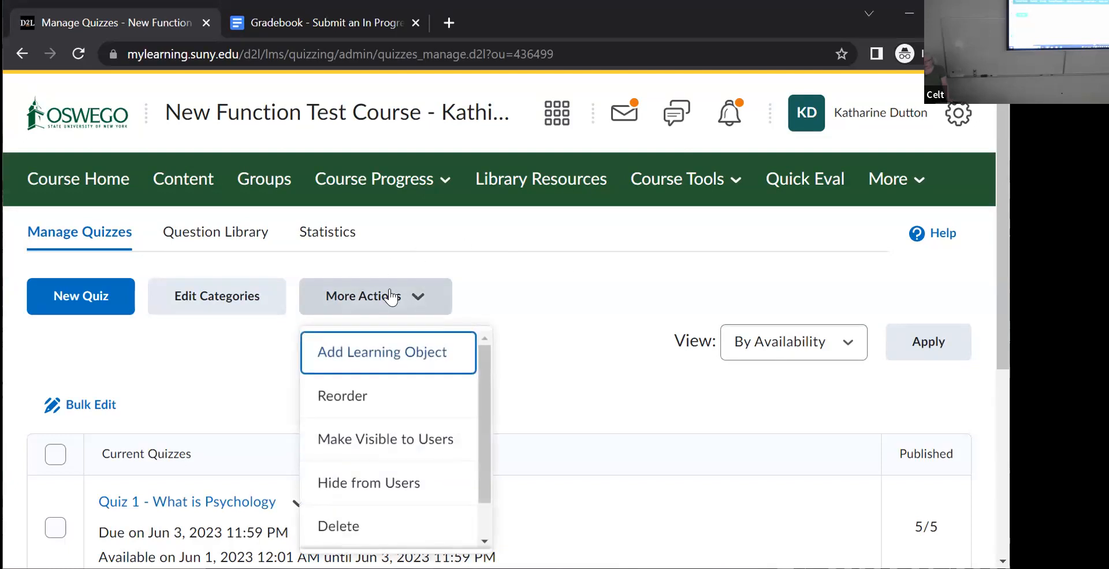
left_click(254, 237)
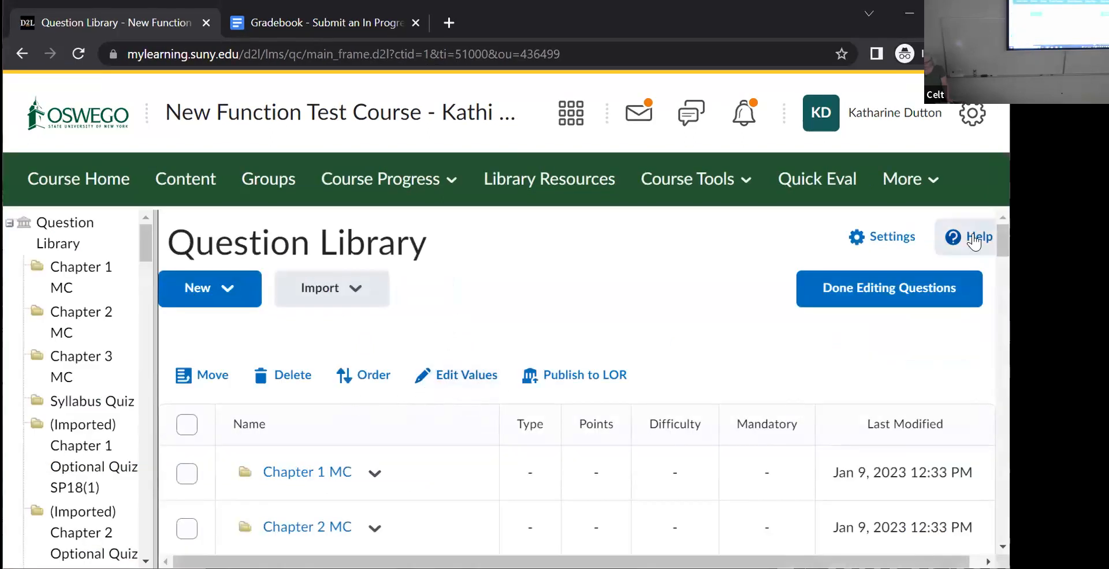
left_click(377, 299)
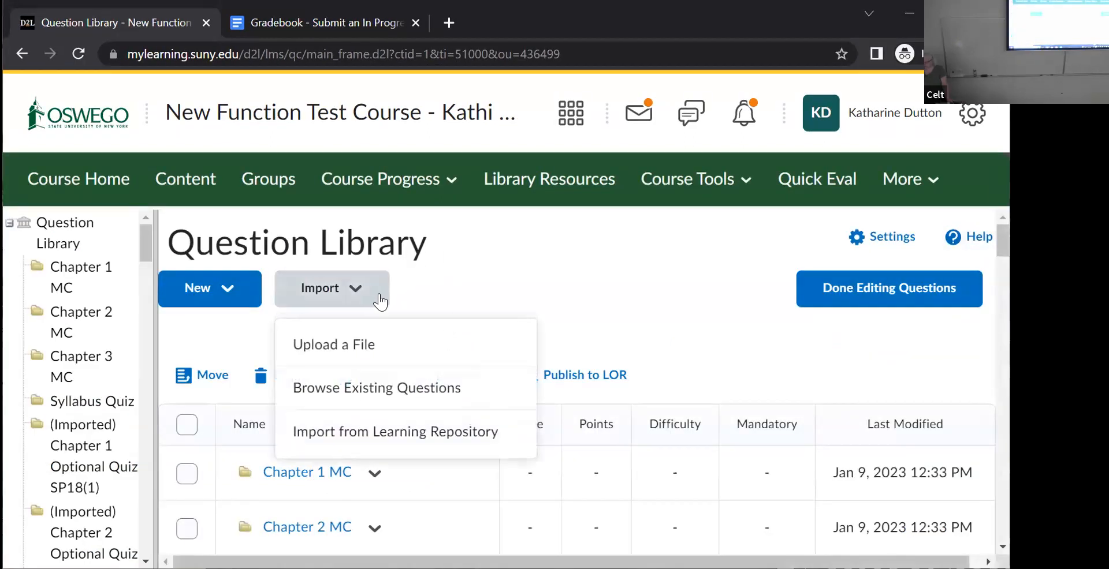
left_click(359, 353)
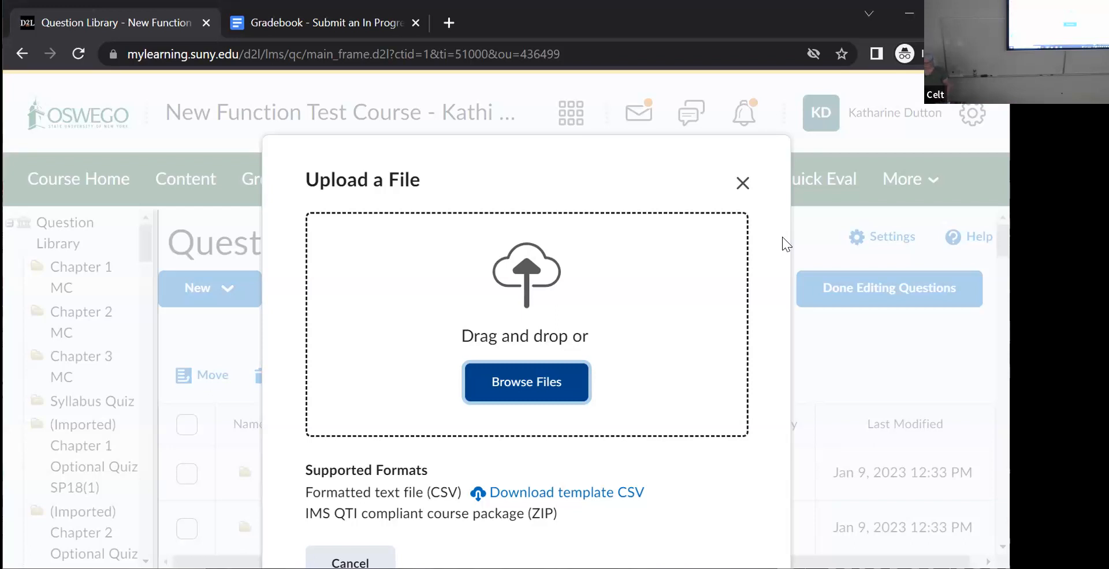
left_click(743, 183)
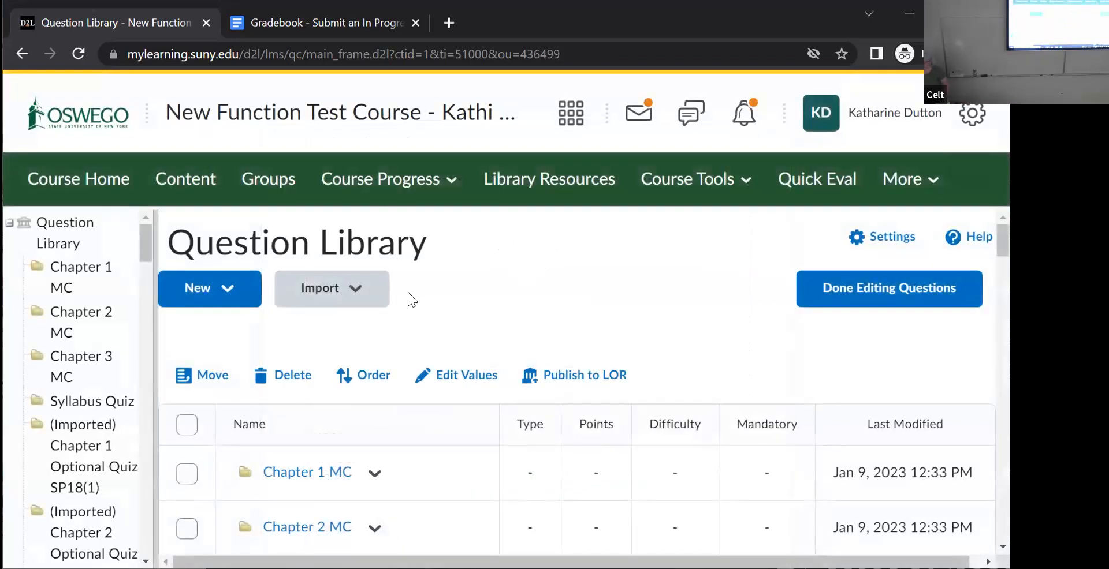
- Open the course roster and find the last student in the class list
left_click(695, 180)
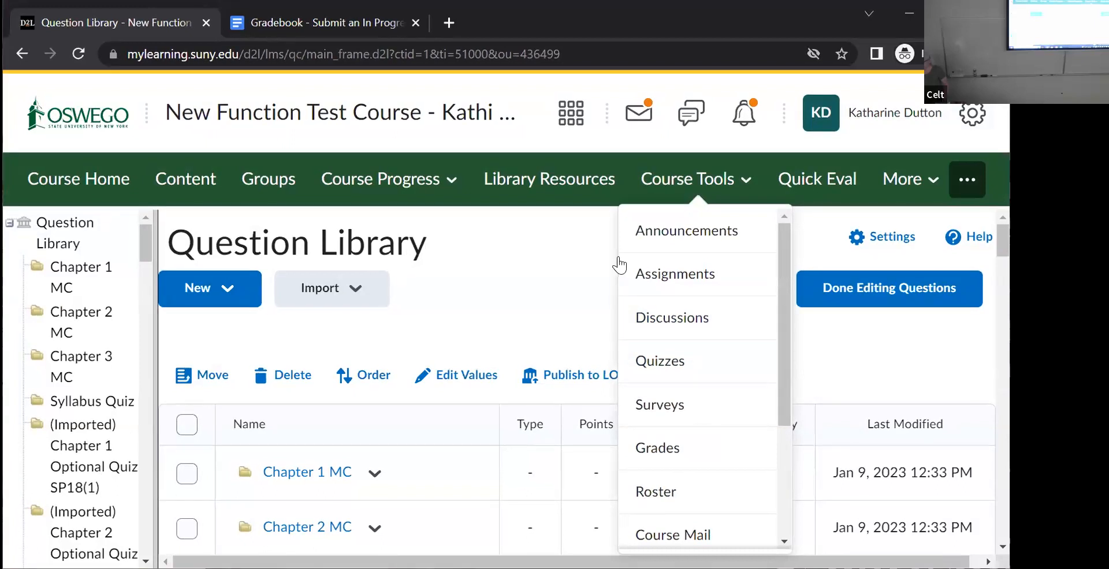
scroll(780, 347, "down", 1)
left_click(664, 403)
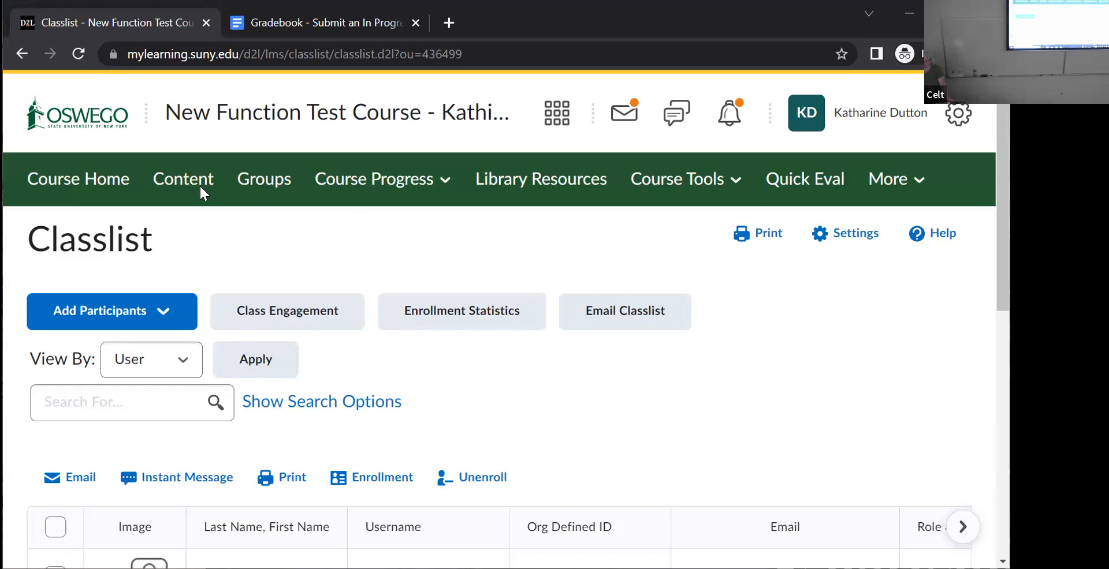
left_click(719, 184)
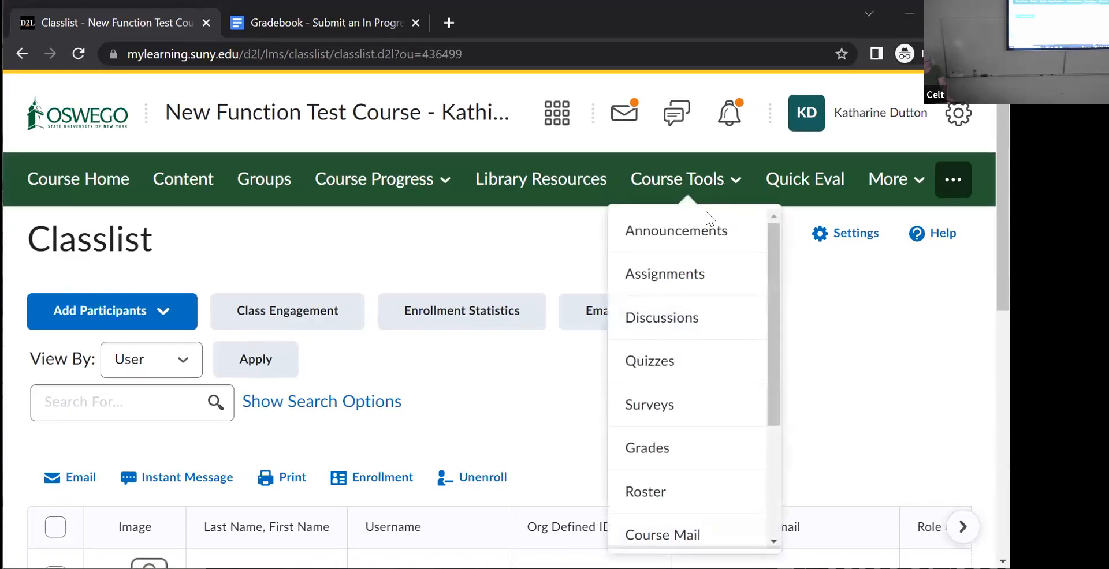
left_click(645, 492)
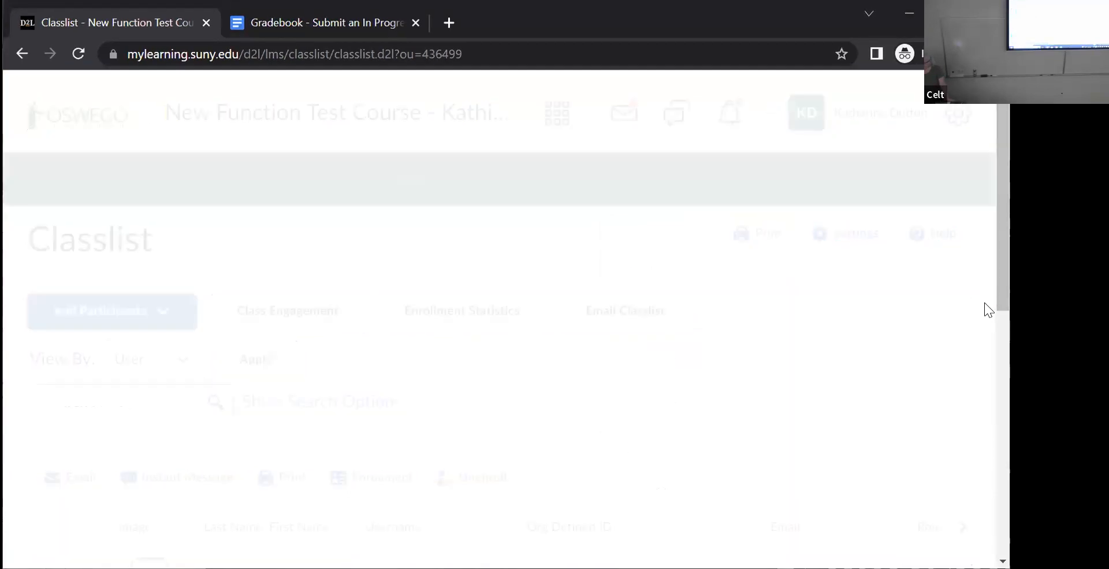
scroll(986, 413, "down", 6)
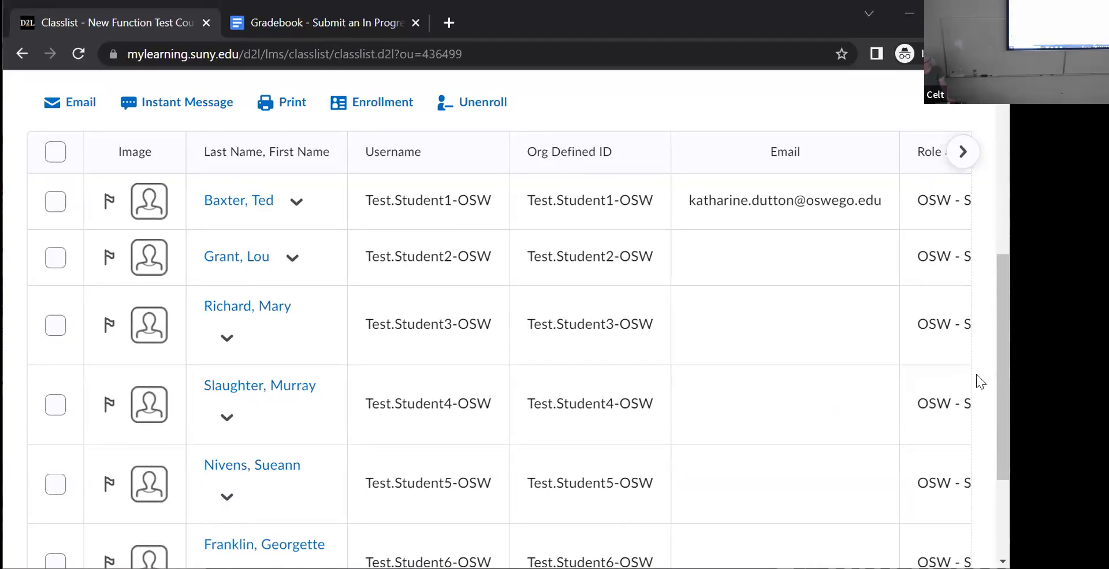
scroll(986, 448, "down", 3)
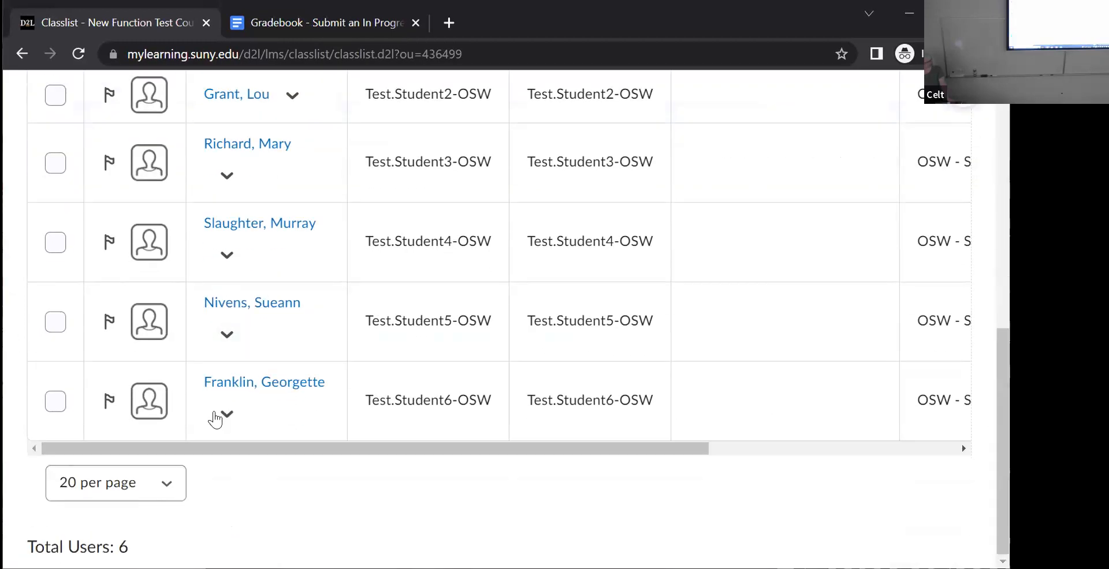
- Edit the last student's accommodations to modify the quiz time limit with a multiplier of 1.5 times, and save
left_click(228, 413)
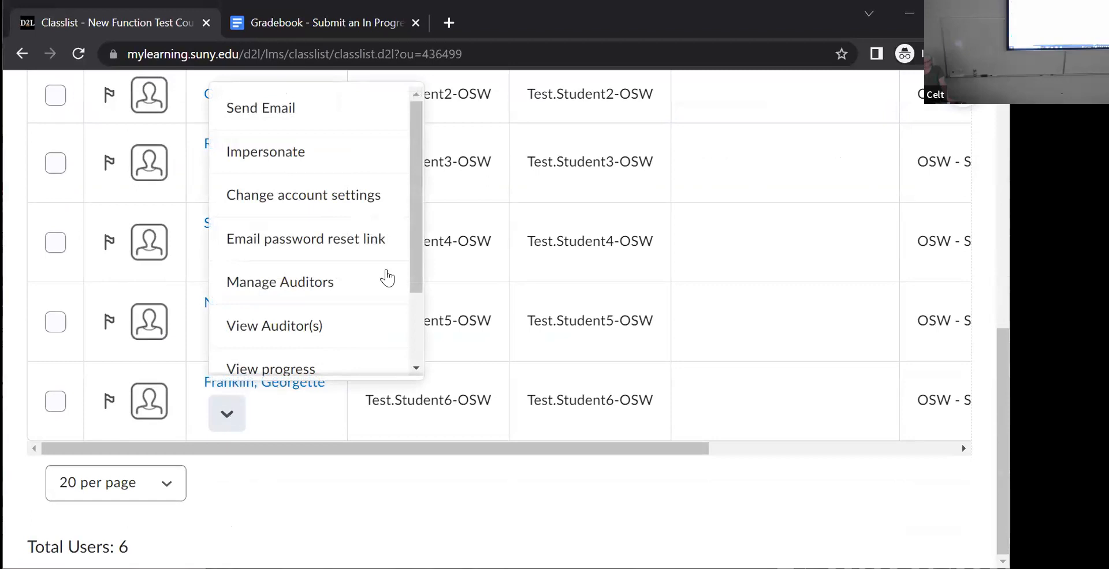
left_click_drag(416, 262, 415, 352)
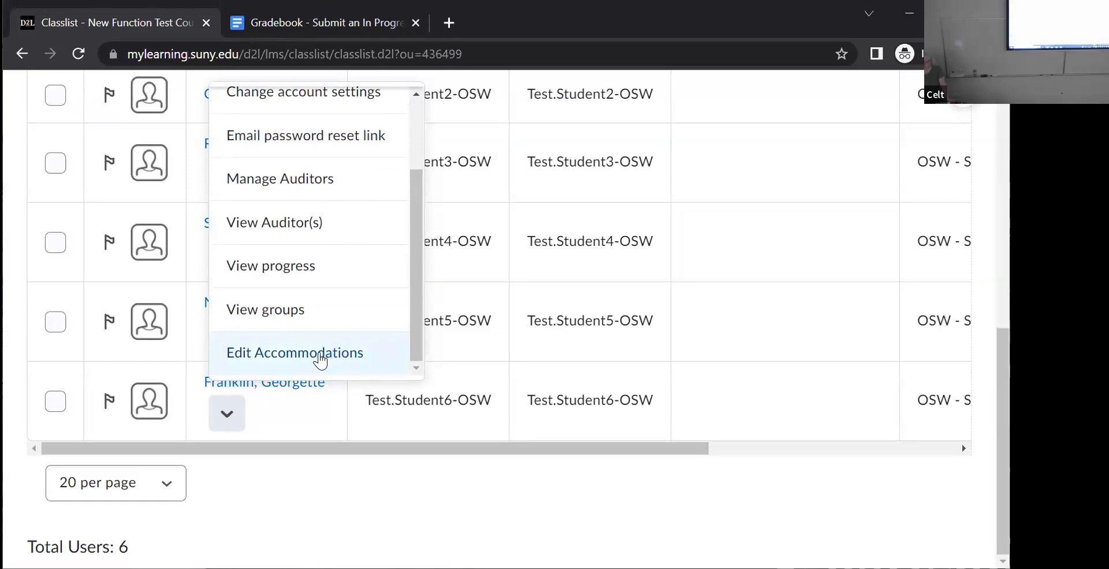
left_click(320, 358)
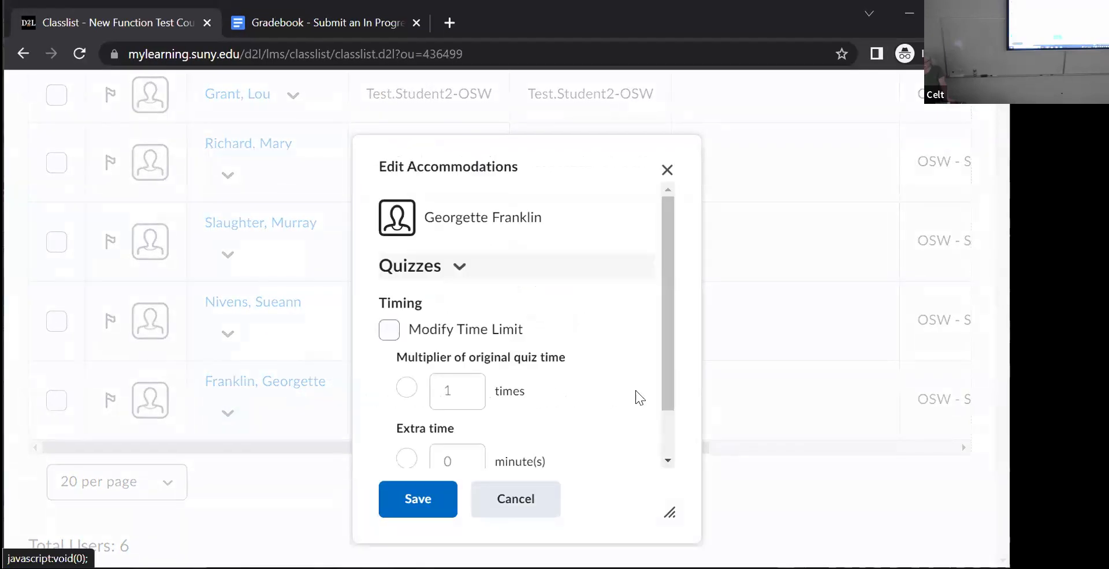
left_click_drag(662, 344, 665, 370)
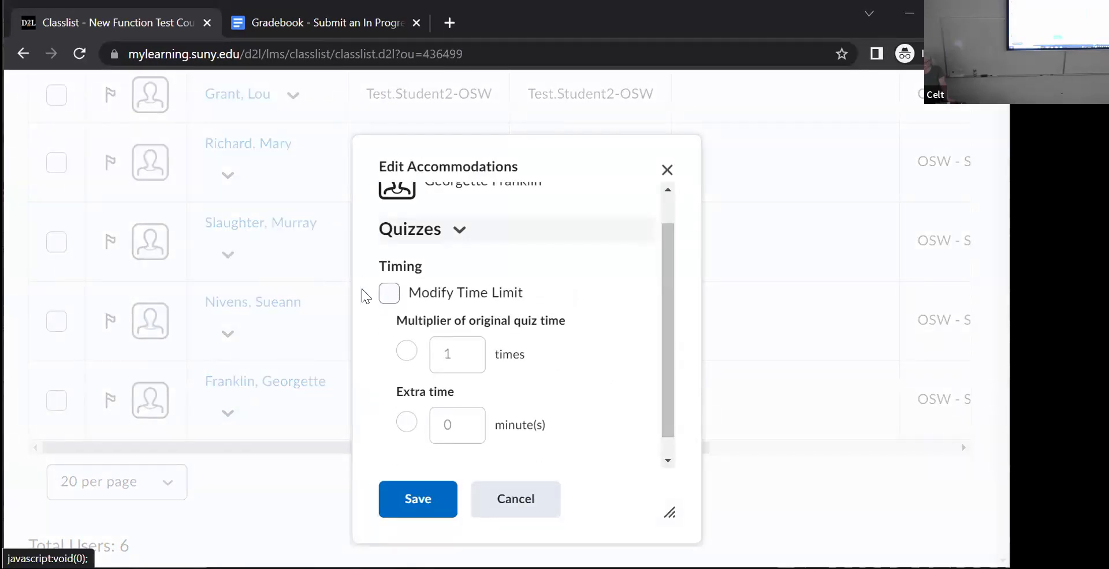
left_click(396, 295)
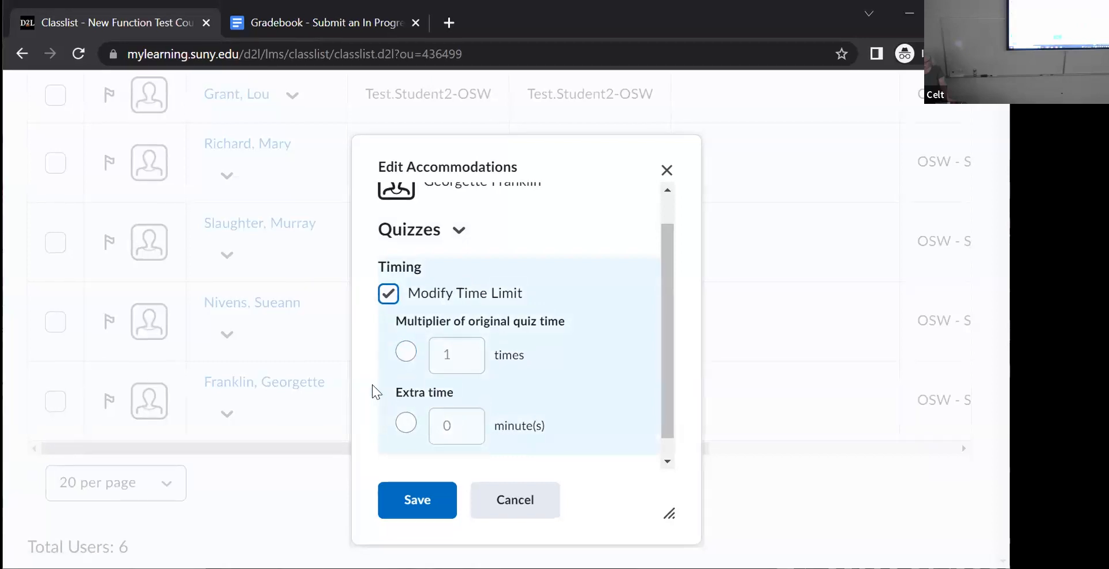
left_click(399, 355)
left_click(455, 349)
type(".5")
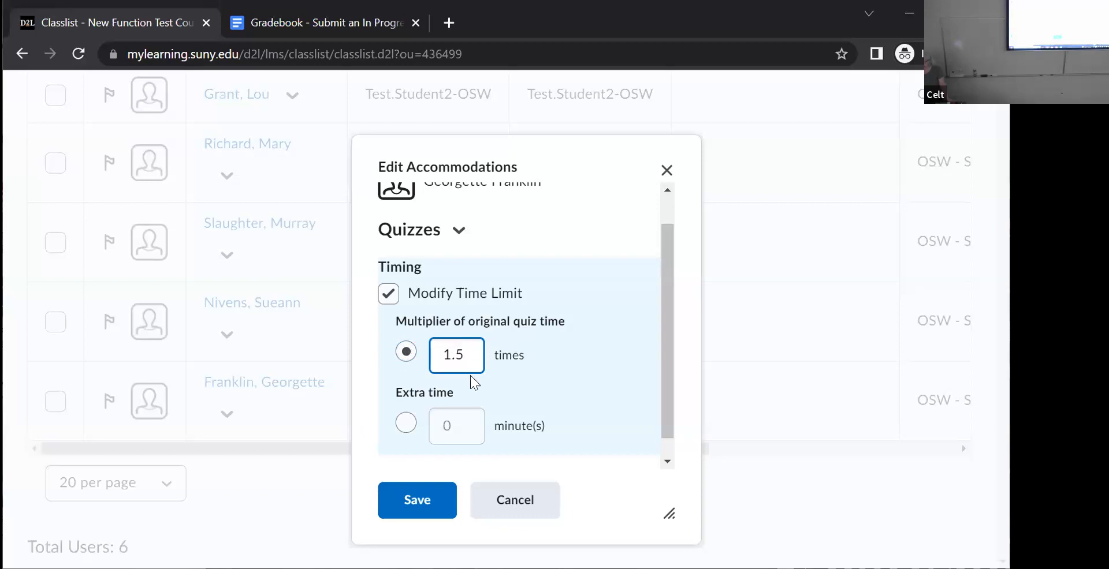
left_click(427, 511)
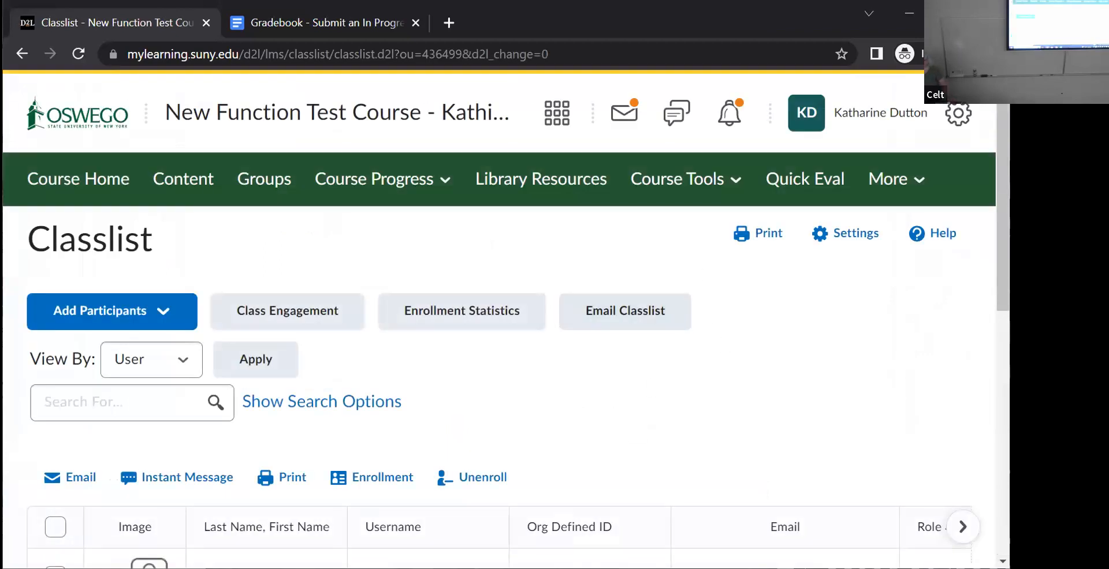
scroll(505, 317, "down", 8)
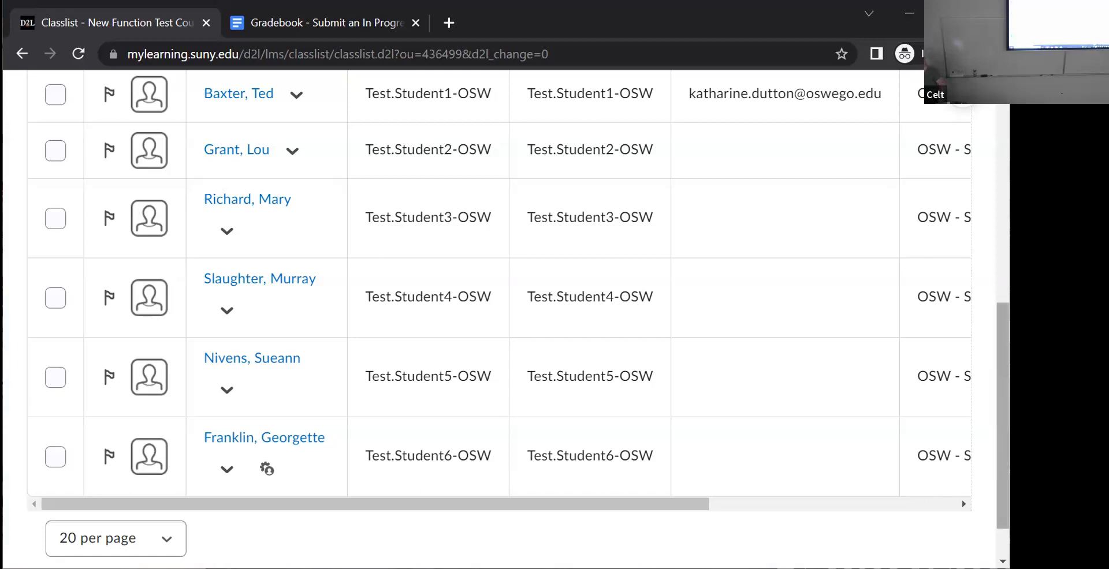
- Go to the course's quizzes and open Basic Quiz for editing
scroll(497, 288, "up", 8)
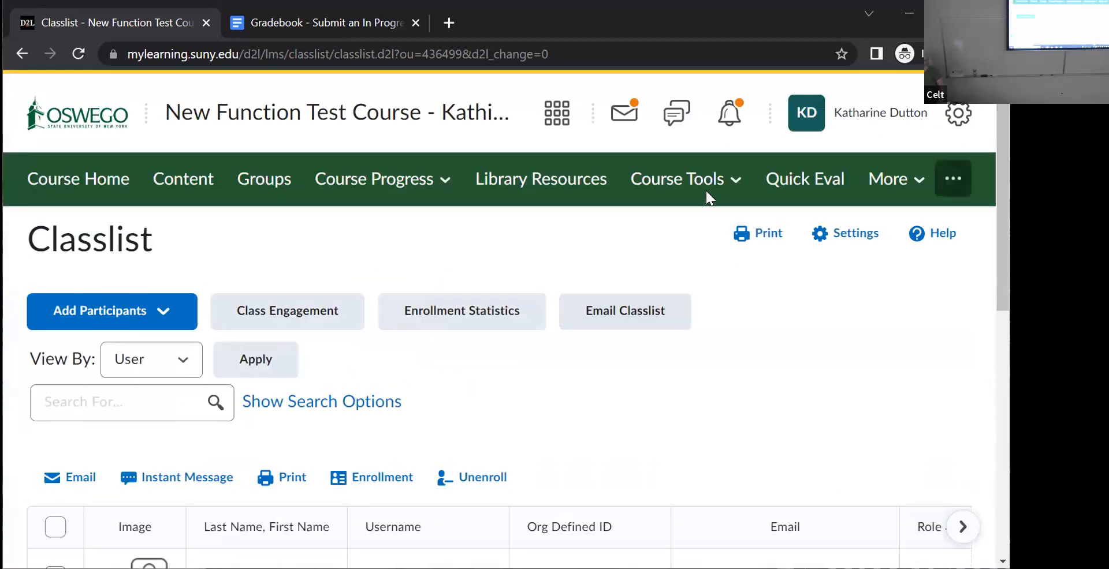
left_click(713, 182)
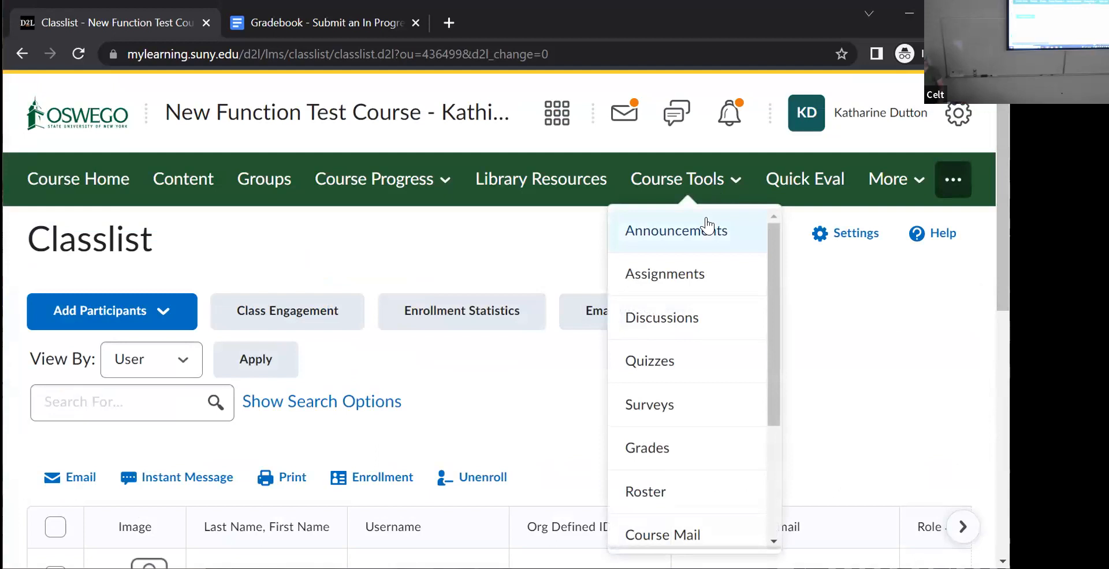
left_click(635, 358)
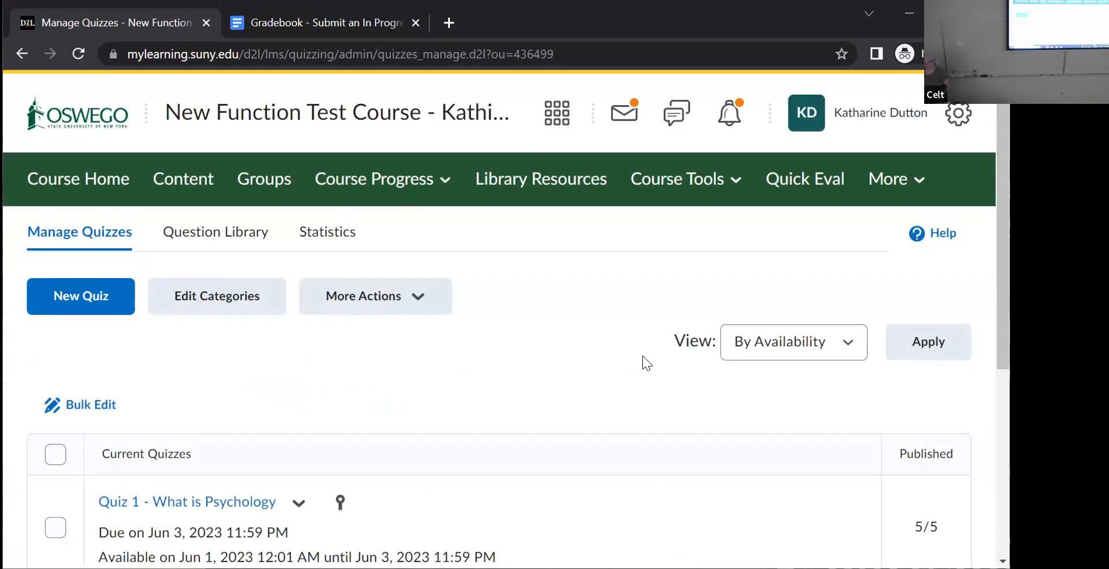
scroll(977, 453, "down", 5)
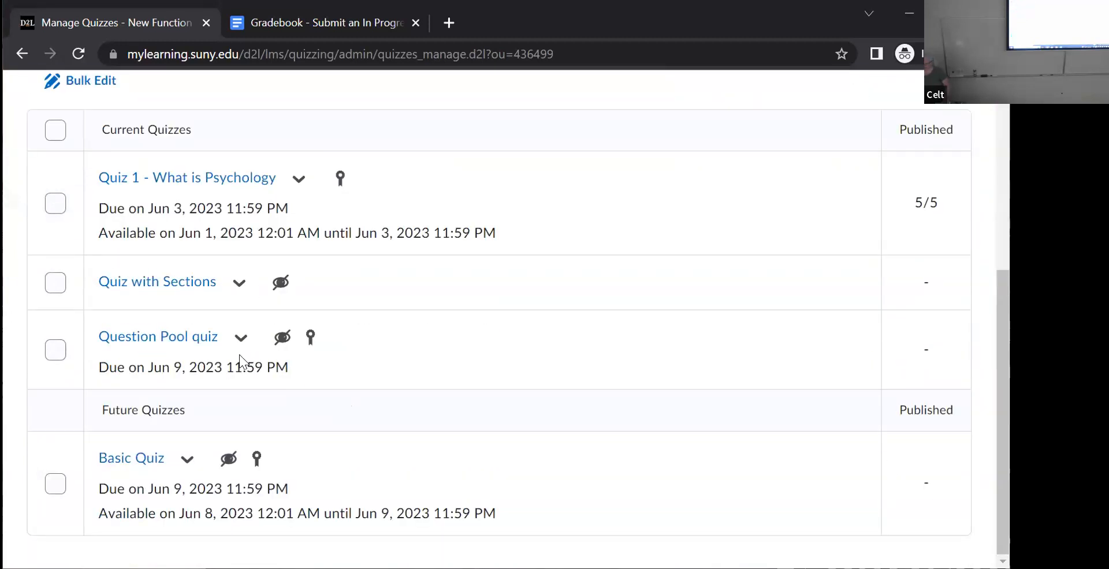
left_click(240, 284)
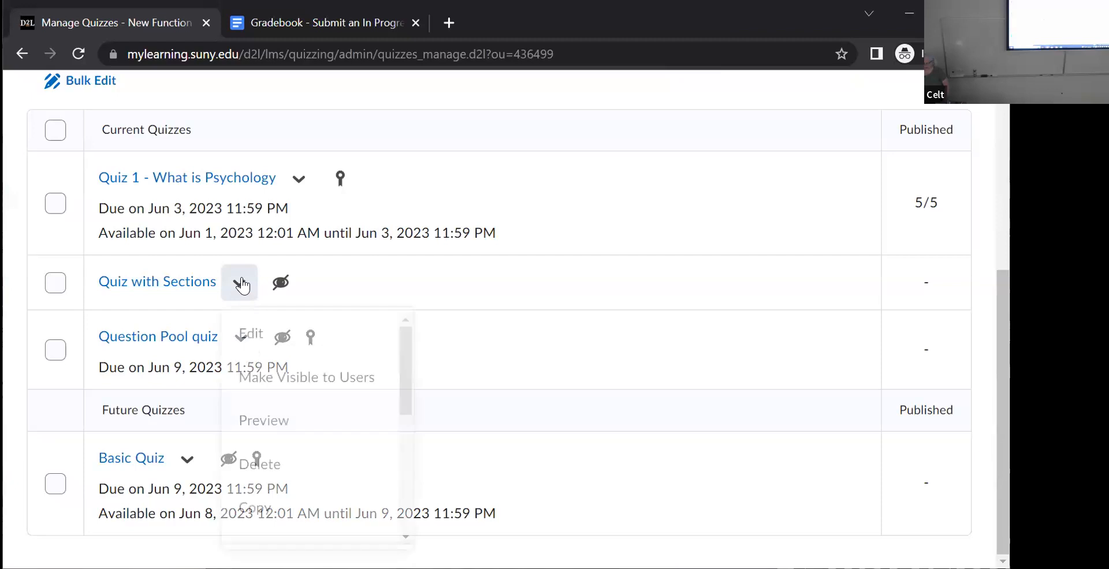
left_click(773, 303)
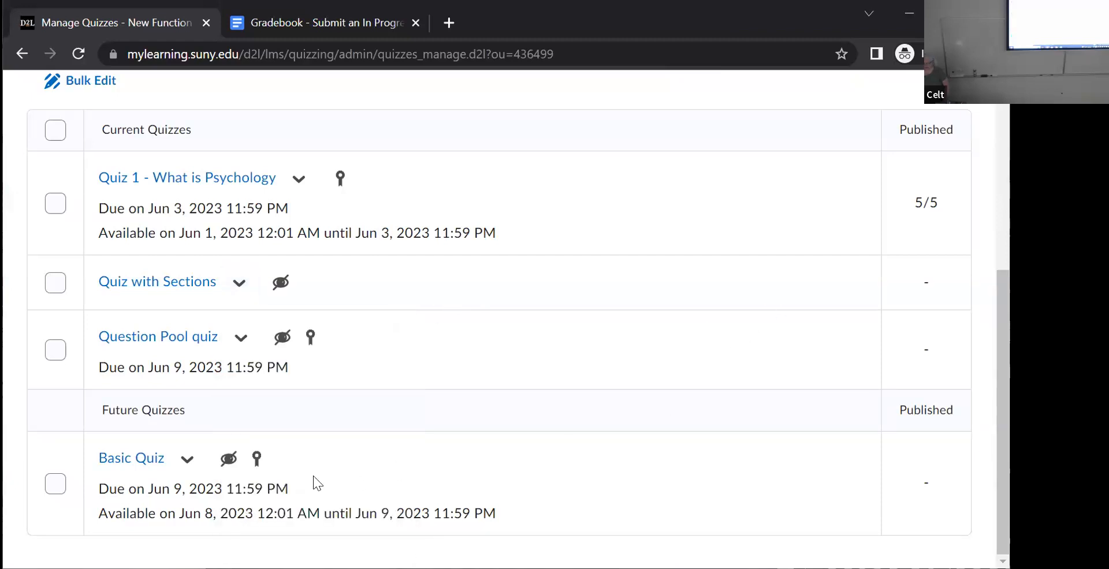
left_click(187, 459)
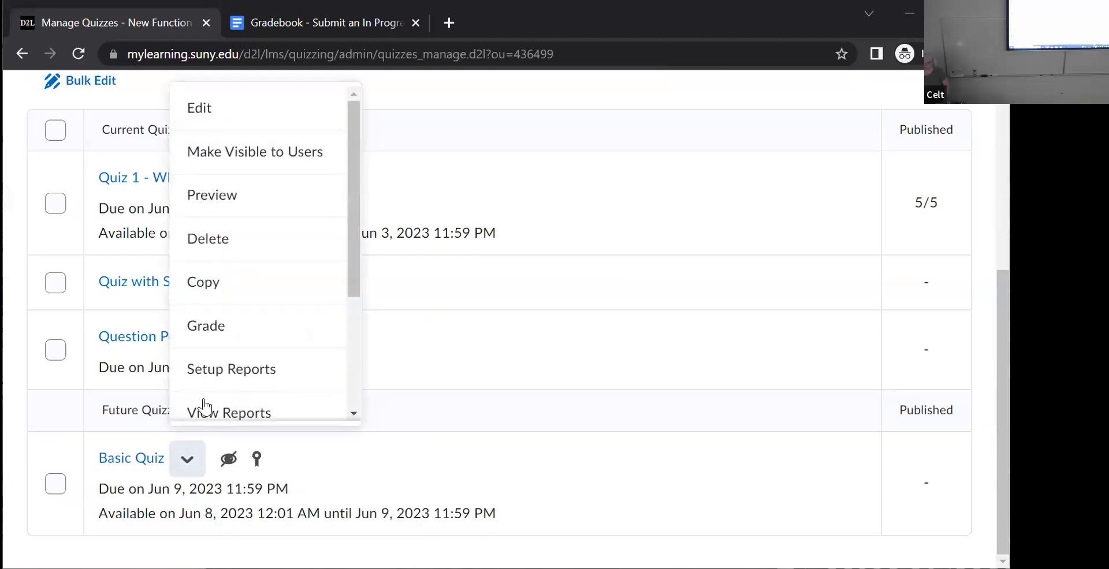
left_click(219, 116)
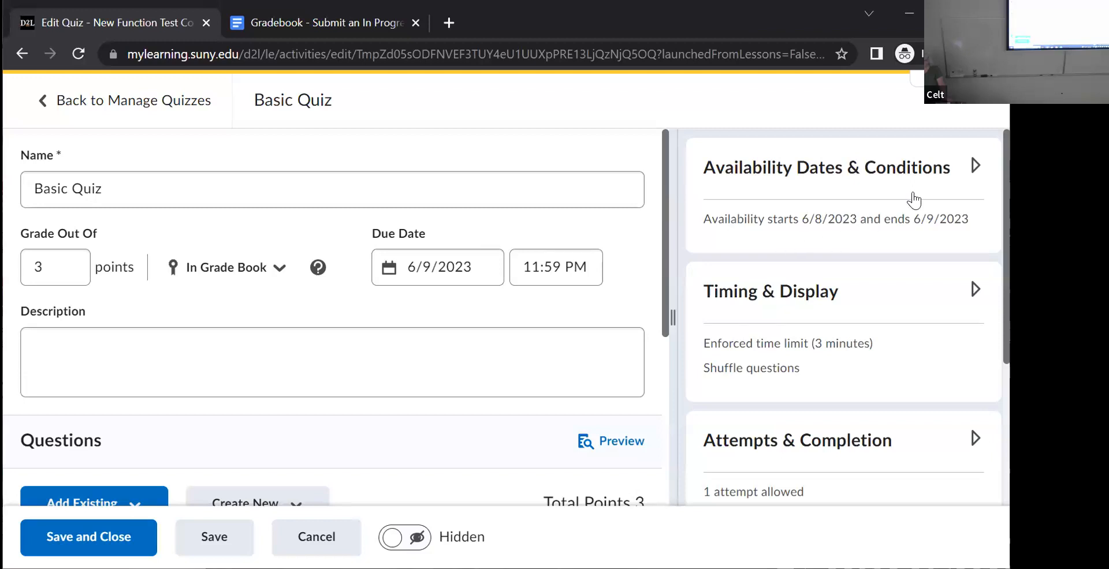
- Open Special Access in the quiz's Availability Dates & Conditions and start adding users to it
left_click(973, 167)
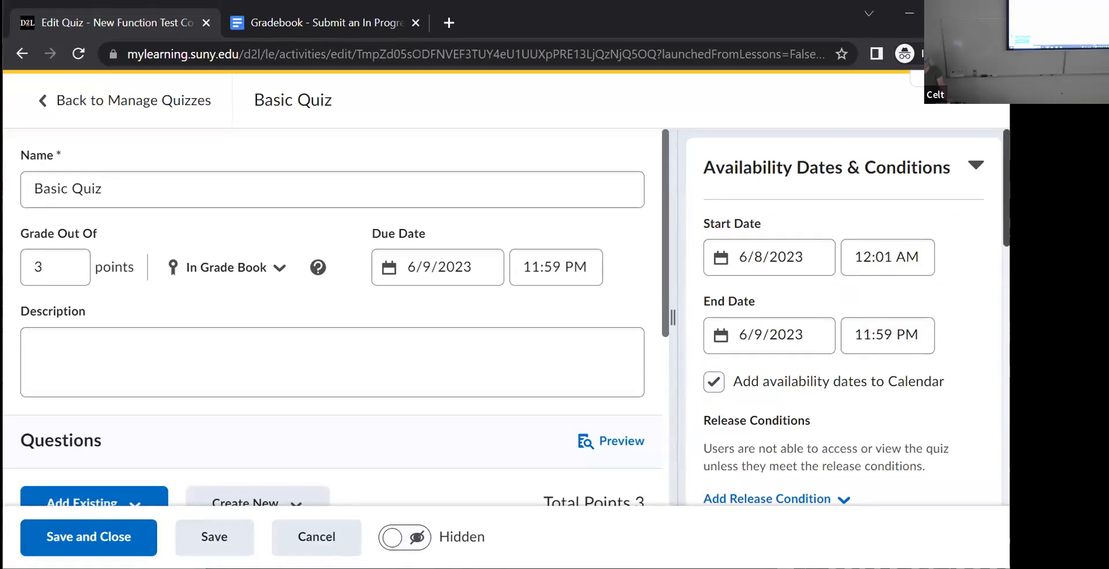
scroll(984, 317, "down", 5)
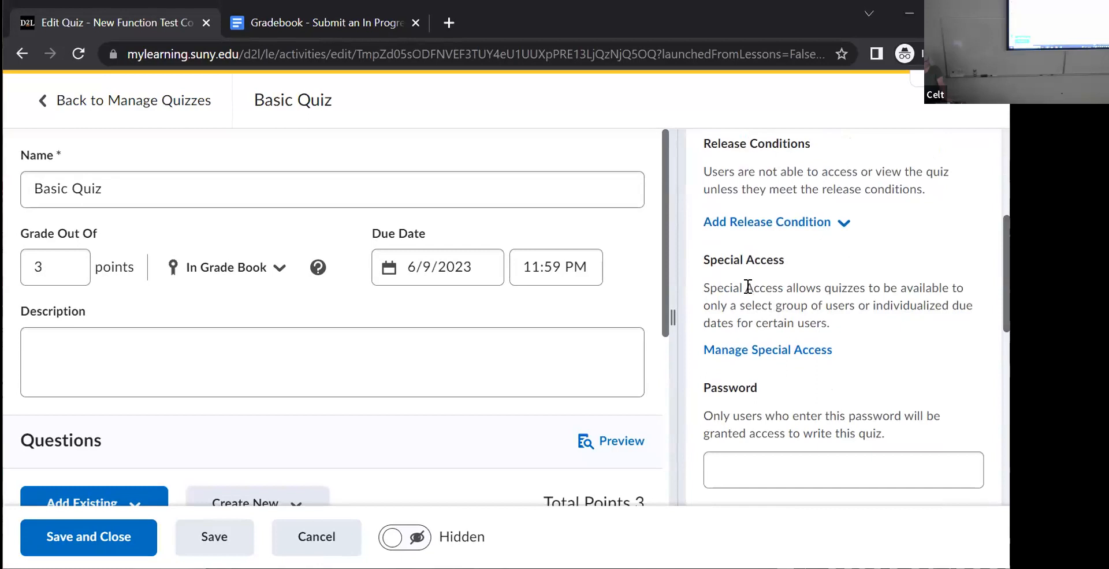
left_click(746, 353)
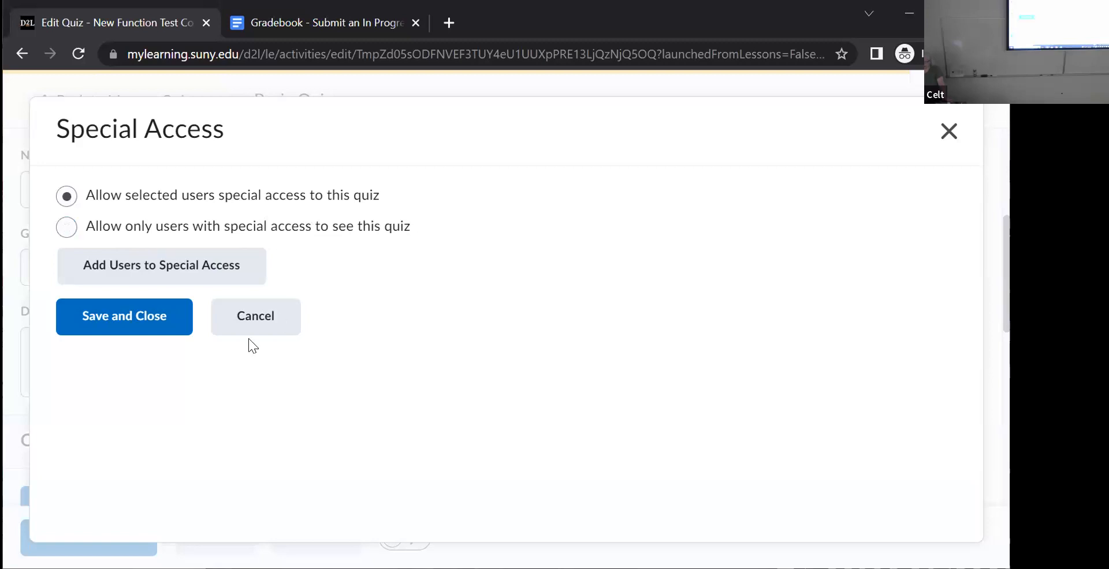
left_click(126, 263)
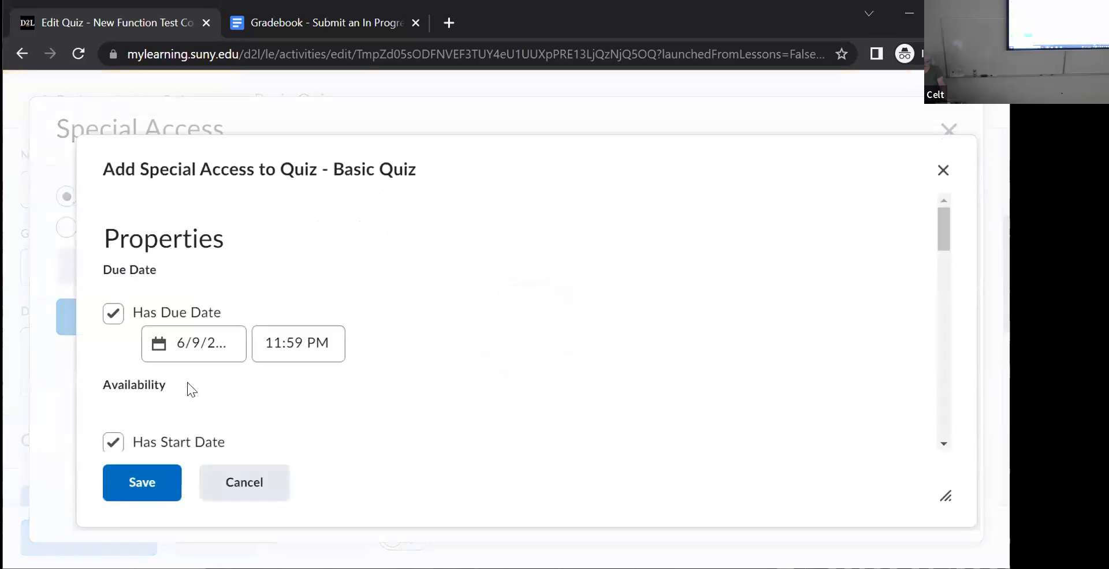
left_click(113, 313)
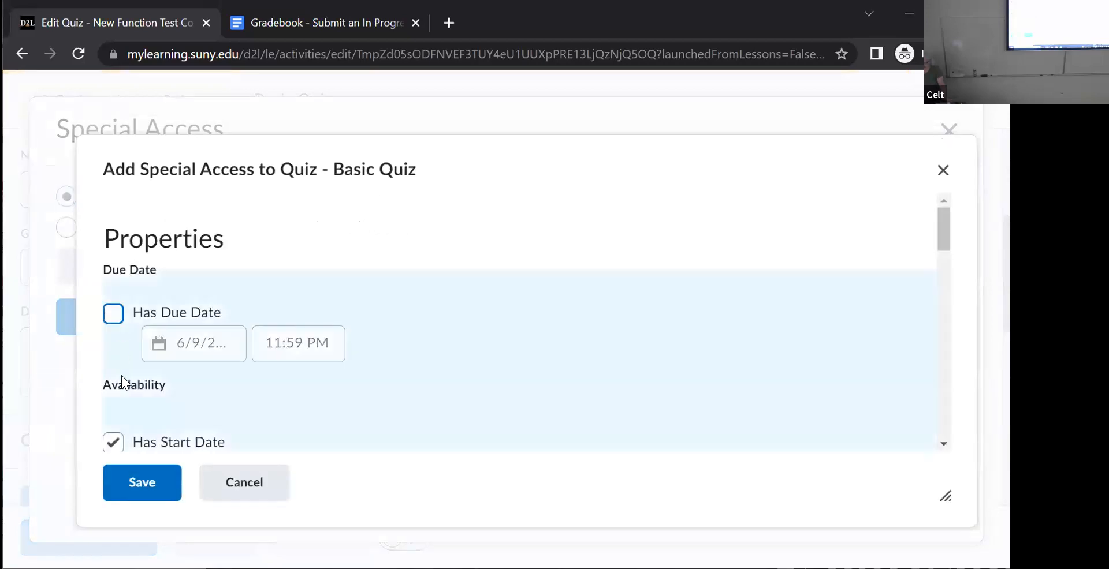
mouse_move(941, 230)
left_mouse_down()
mouse_move(945, 264)
mouse_move(945, 231)
left_mouse_up()
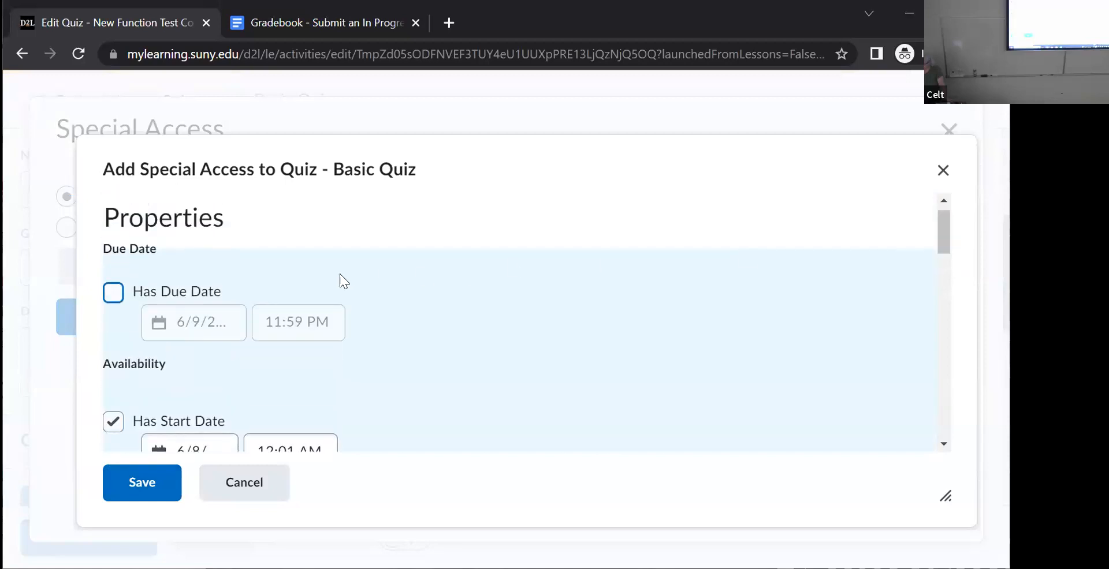
left_click(117, 296)
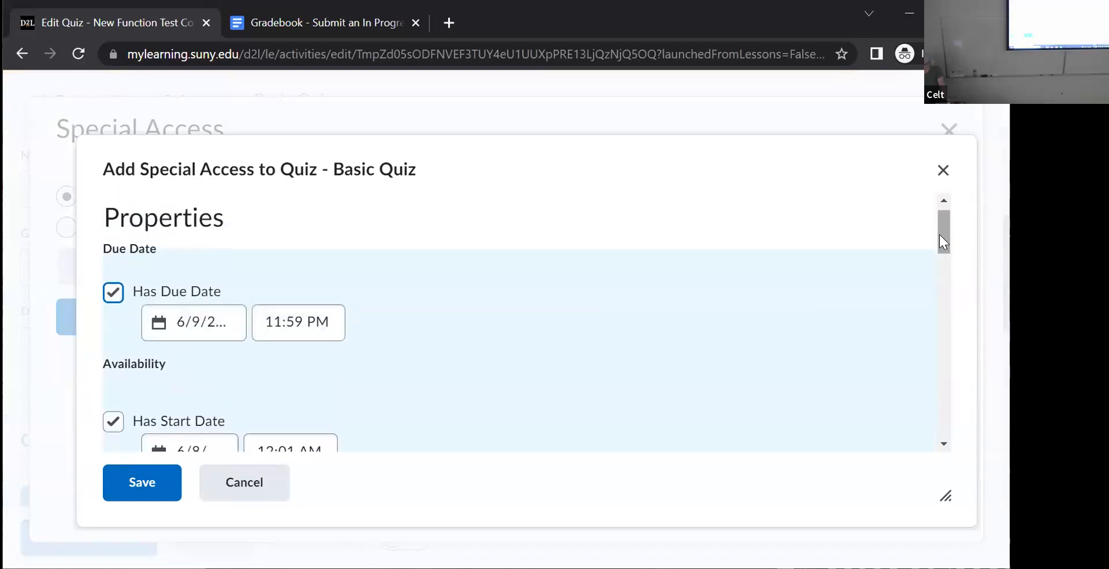
- Set the special access availability to start on 6/6/2023 and end on 6/7/2023
left_click_drag(939, 235, 948, 261)
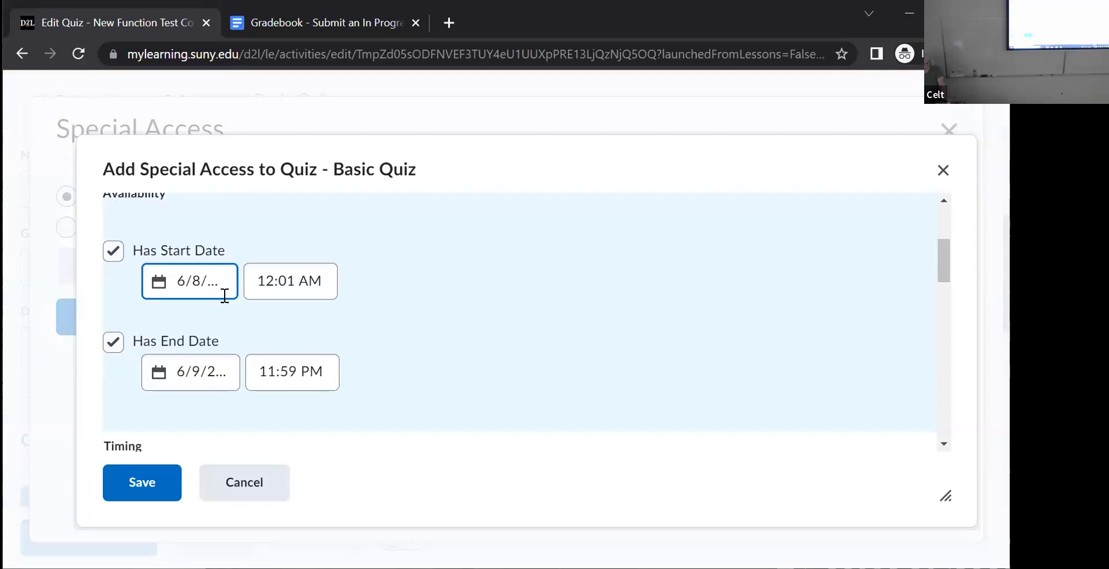
left_click(208, 279)
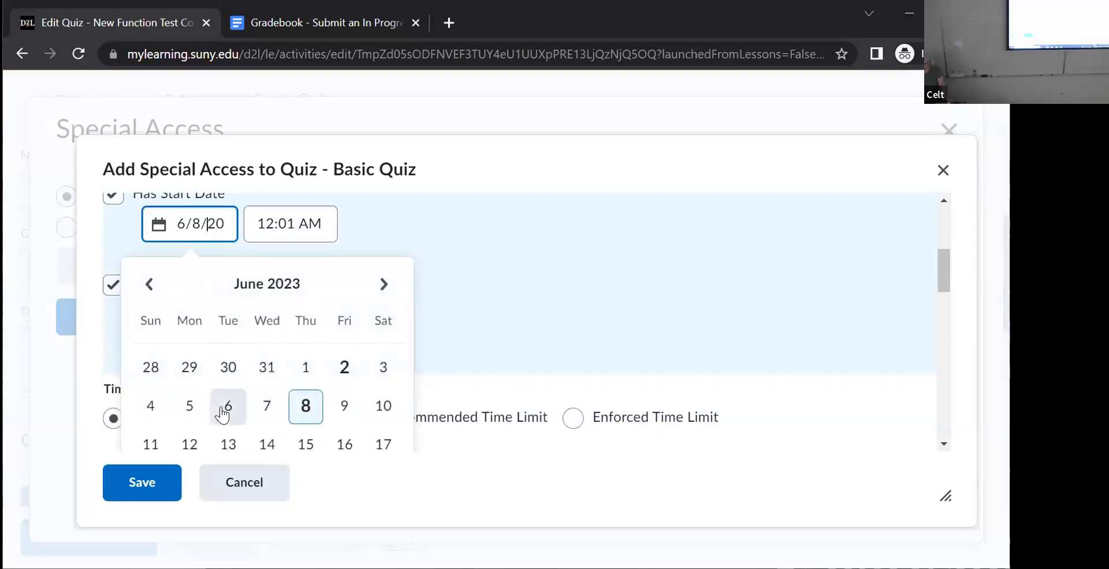
left_click(222, 415)
left_click(203, 317)
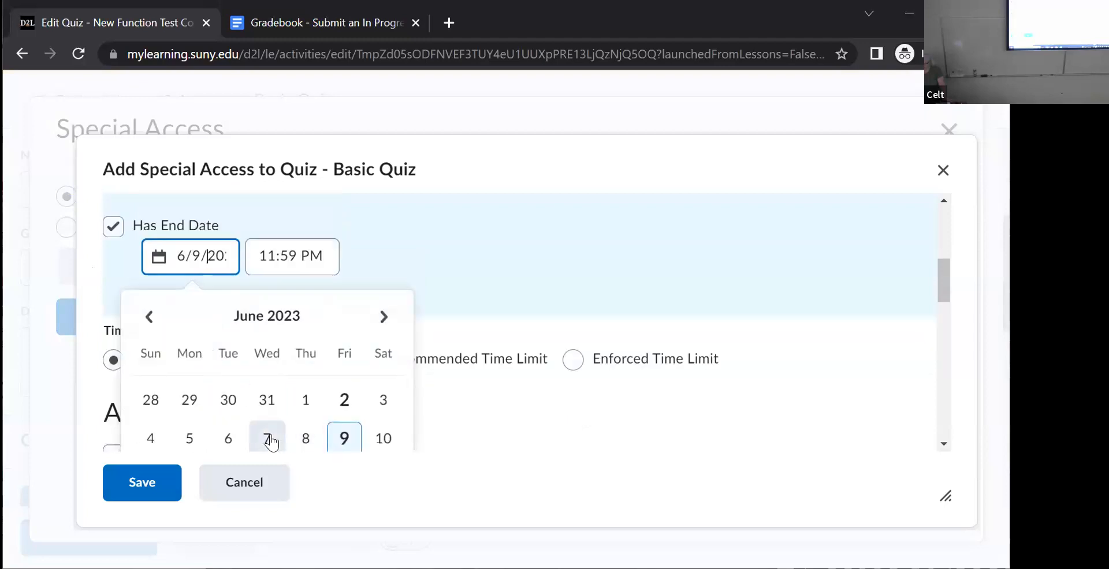
left_click(271, 440)
scroll(401, 245, "down", 2)
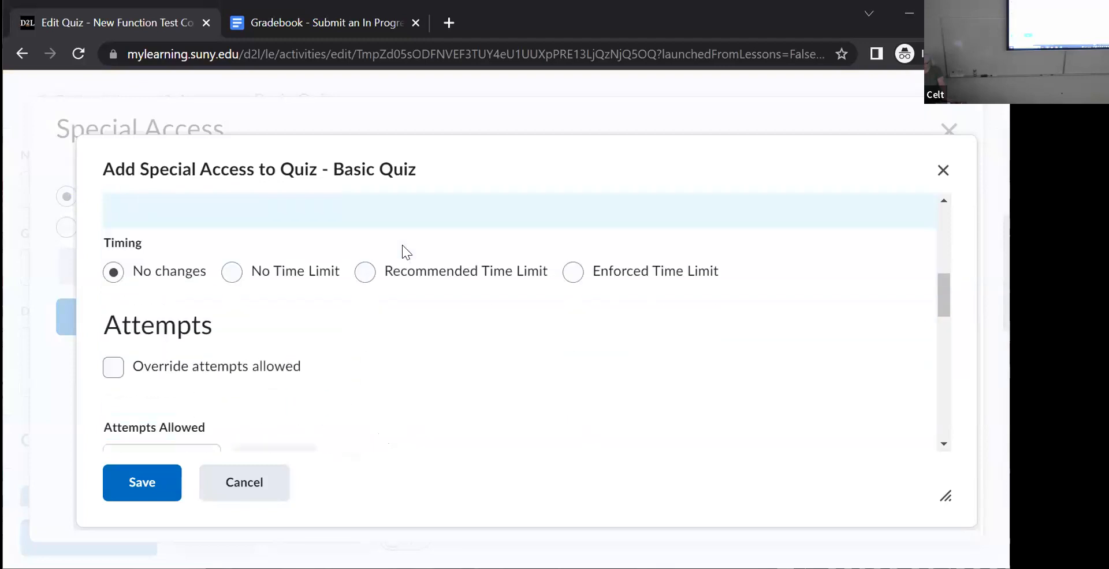
scroll(402, 245, "up", 3)
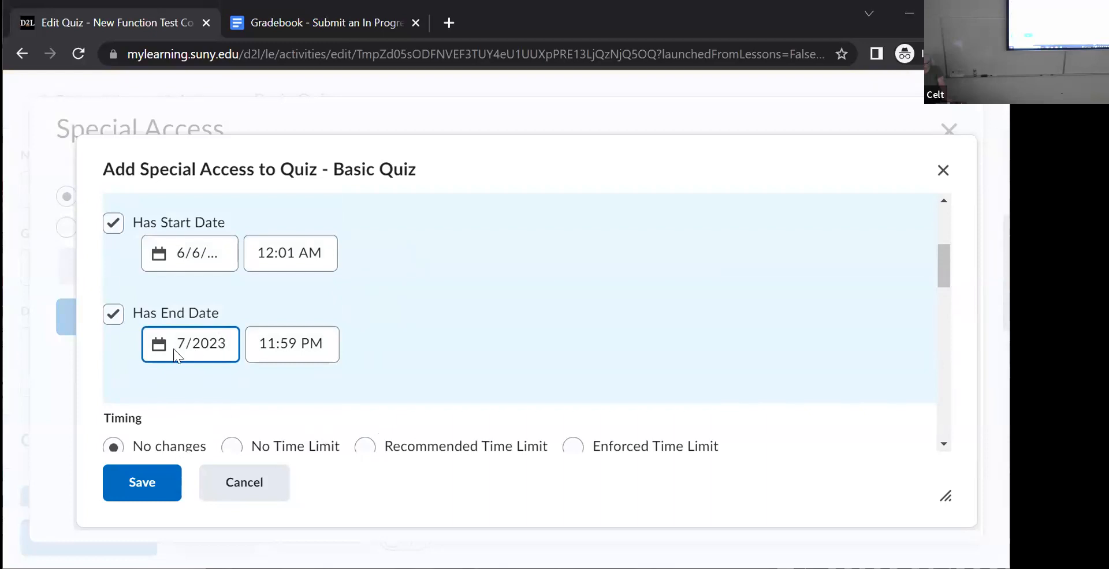
left_click(153, 348)
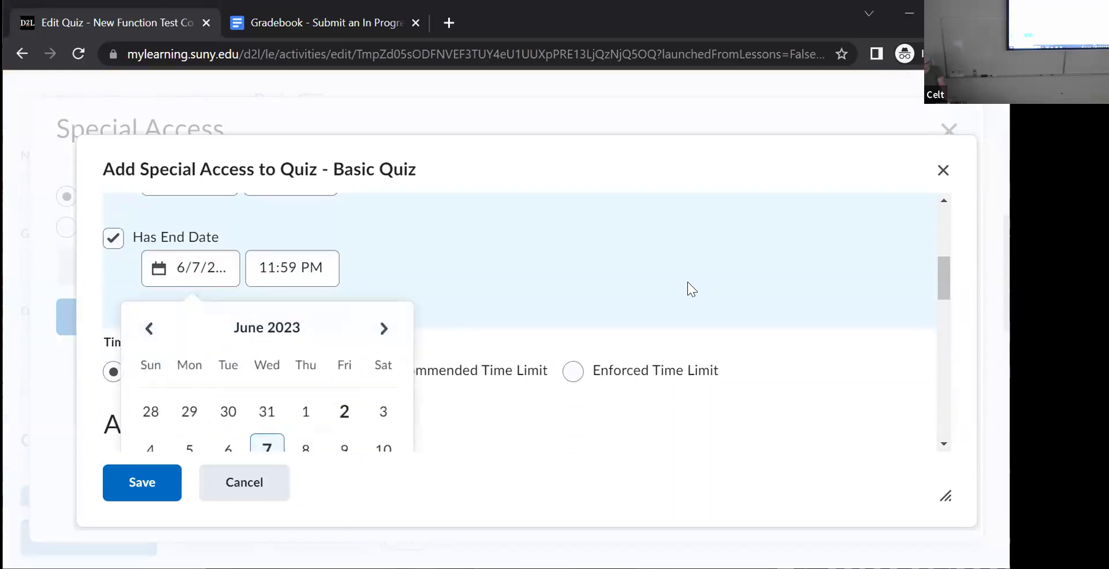
left_click(645, 277)
- Set the special access due date to 6/7/2023
scroll(615, 272, "down", 4)
scroll(608, 261, "up", 5)
scroll(603, 256, "up", 3)
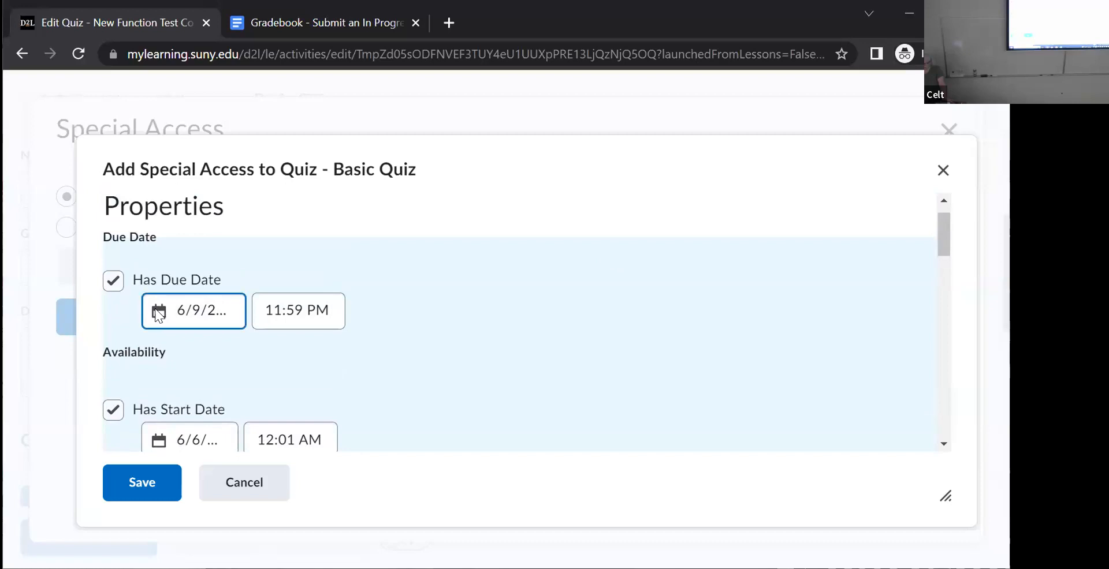
left_click(157, 312)
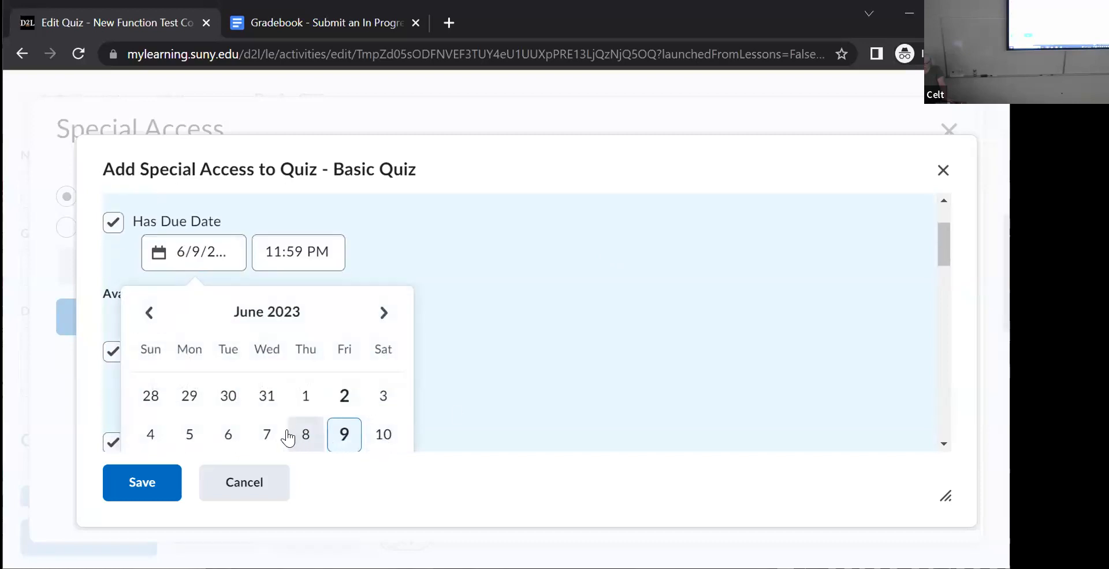
left_click(267, 434)
- Grant the special access to the student two rows below the one with the 1.50 times limit, and save the quiz's special access settings
scroll(479, 353, "down", 7)
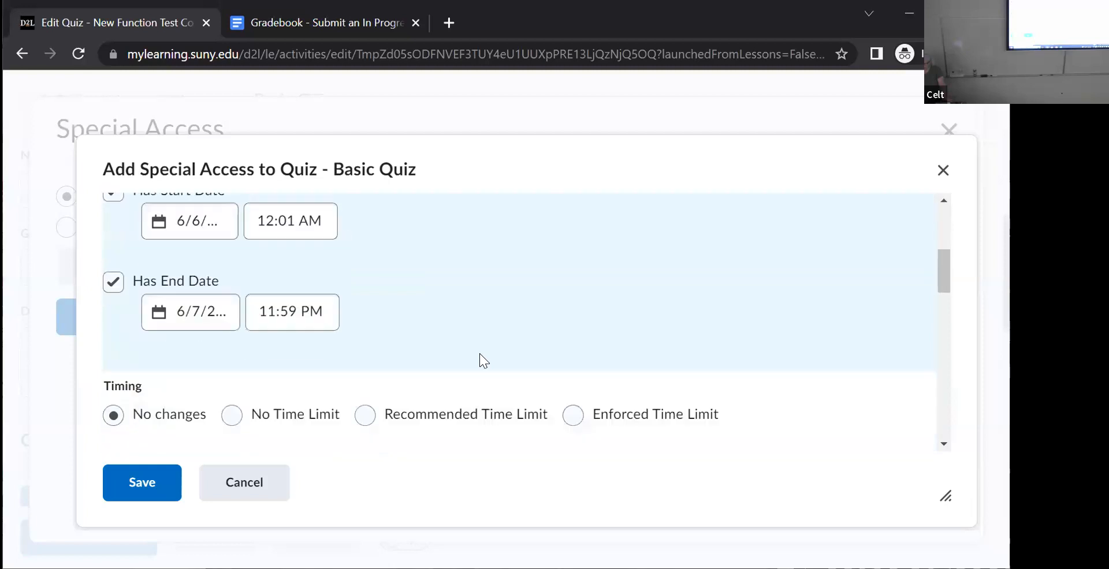
scroll(477, 341, "up", 2)
scroll(453, 346, "down", 1)
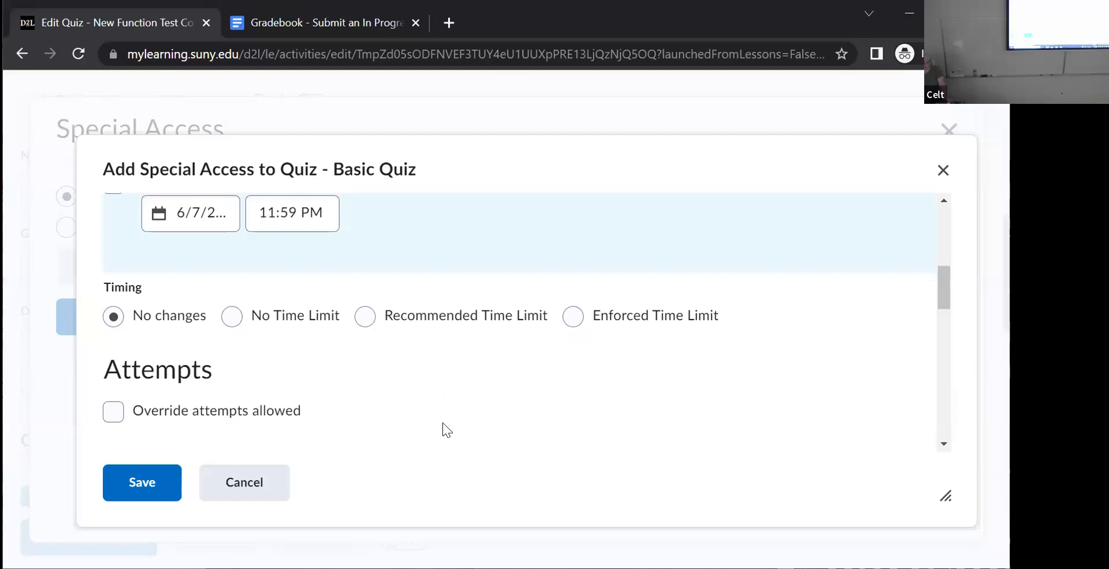
scroll(442, 423, "up", 2)
scroll(442, 423, "down", 6)
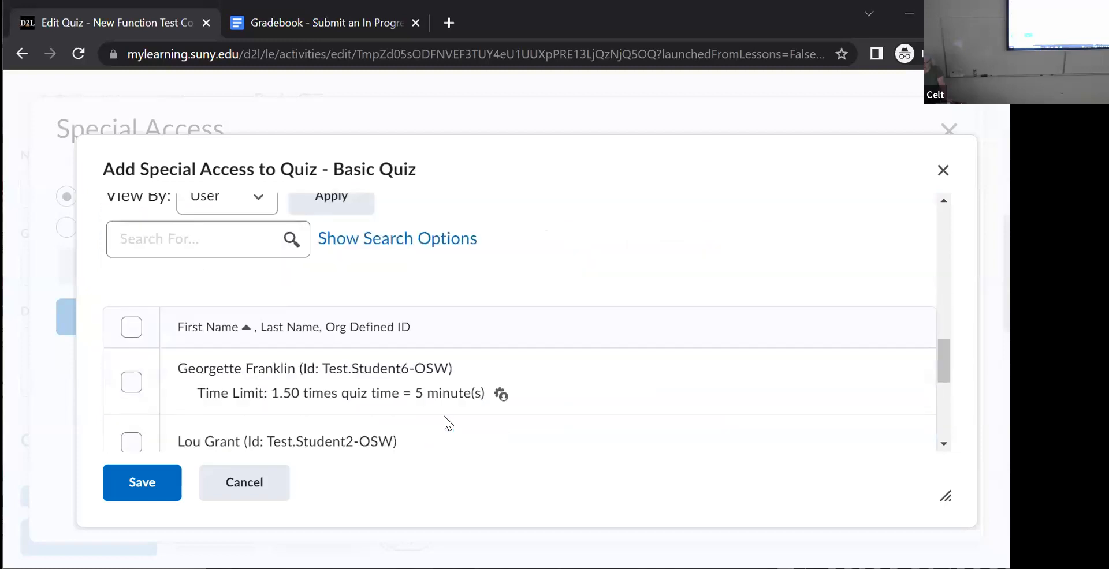
scroll(444, 423, "down", 3)
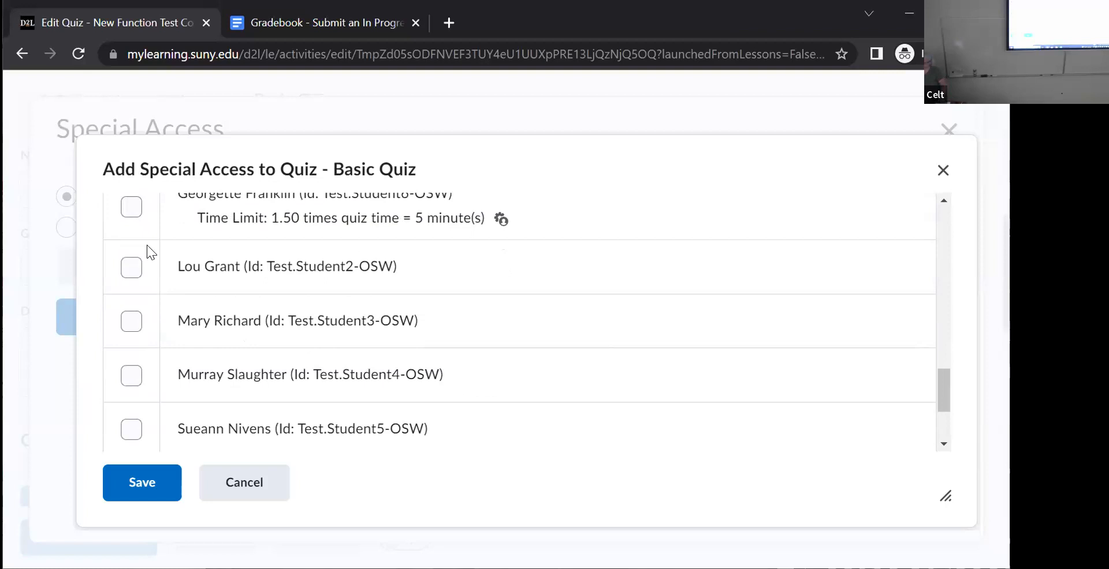
left_click(132, 322)
left_click(134, 496)
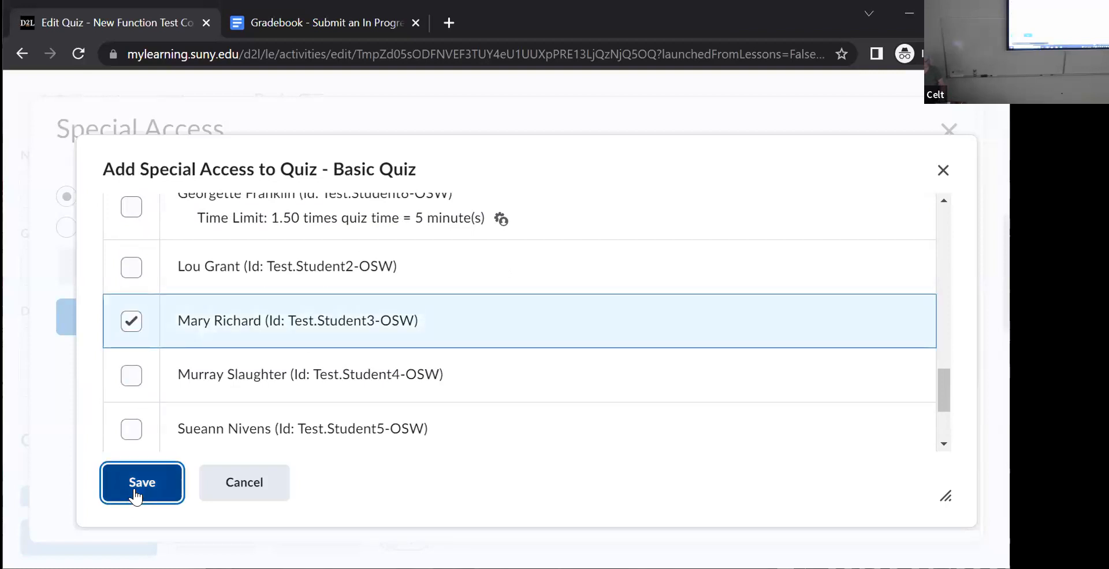
left_click(134, 496)
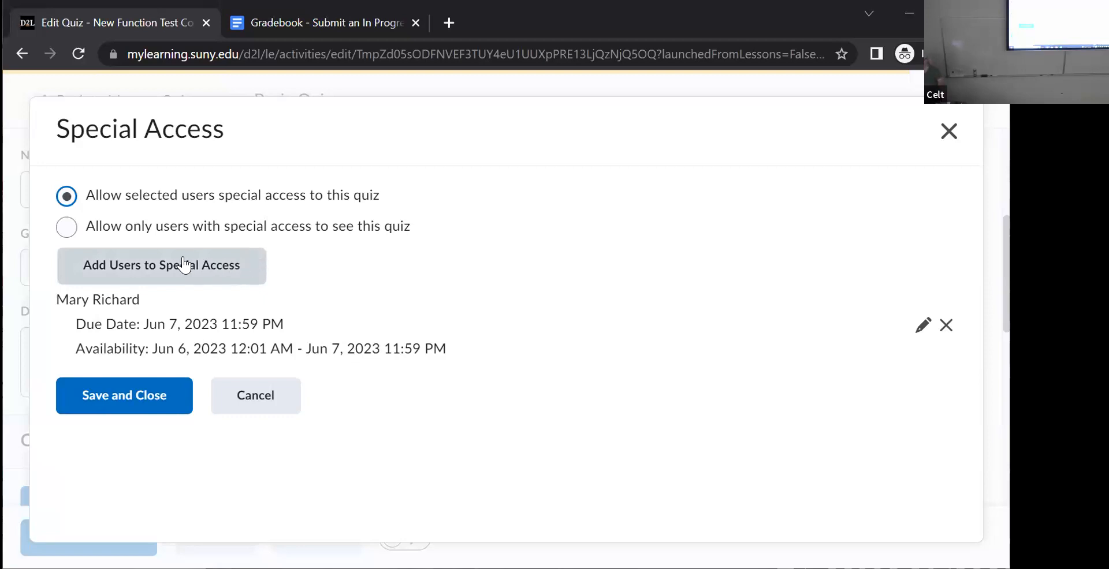
left_click(118, 396)
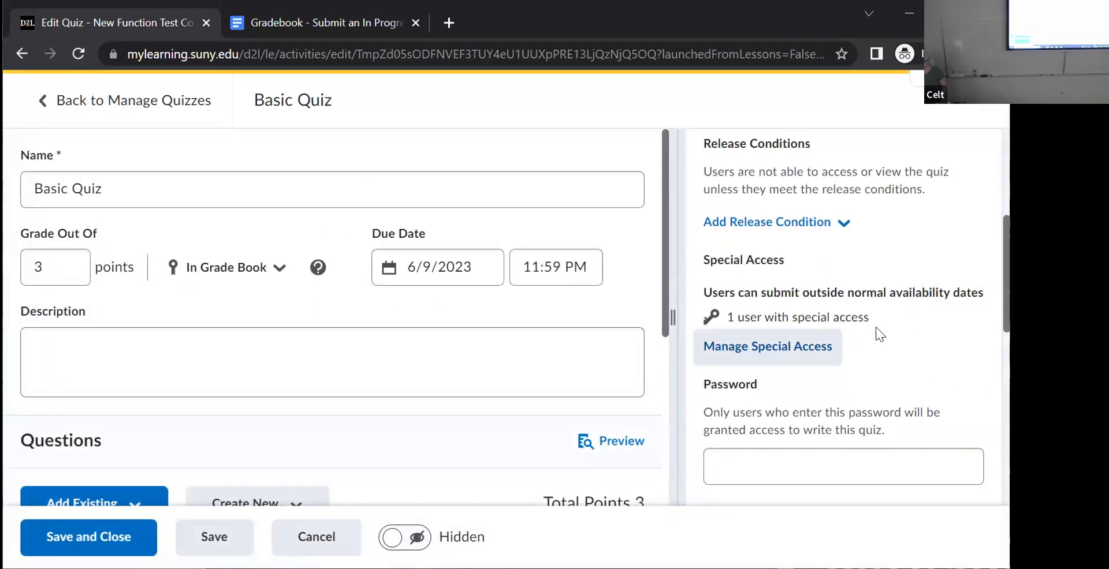
scroll(985, 336, "down", 3)
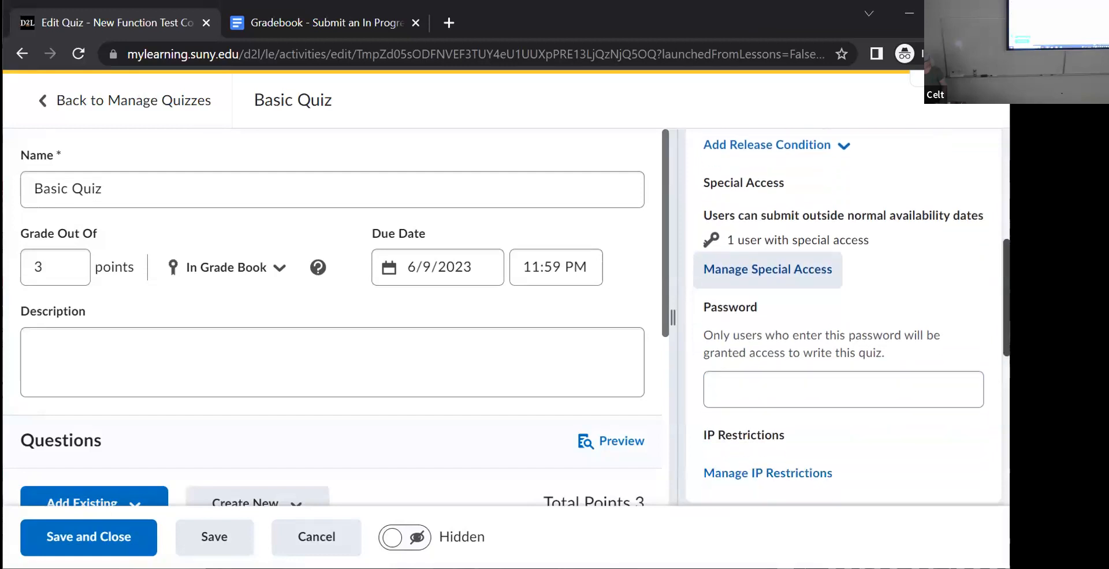
scroll(984, 336, "up", 3)
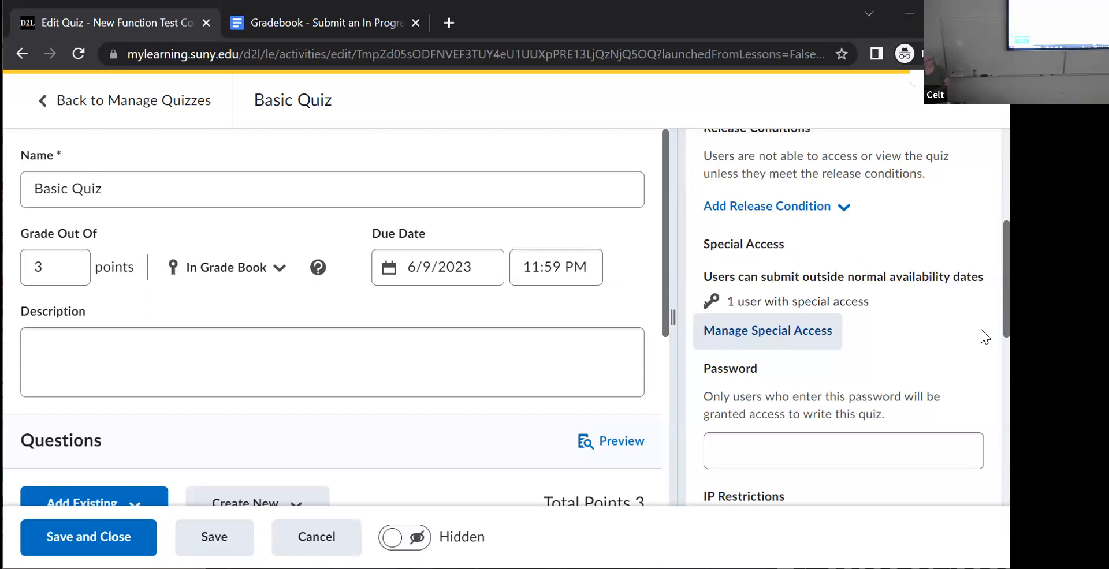
left_click(584, 191)
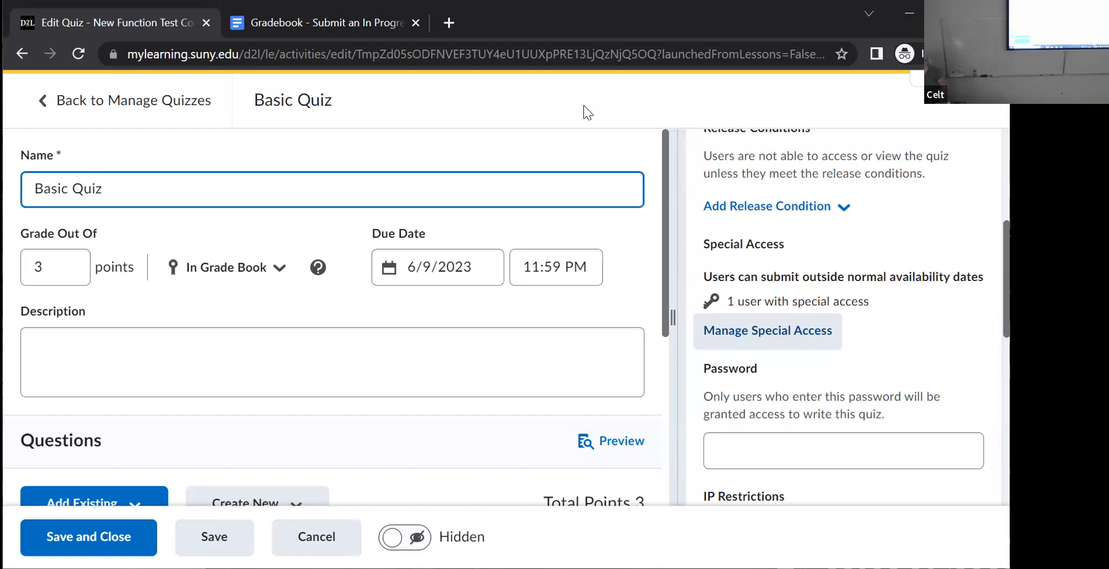
left_click(583, 105)
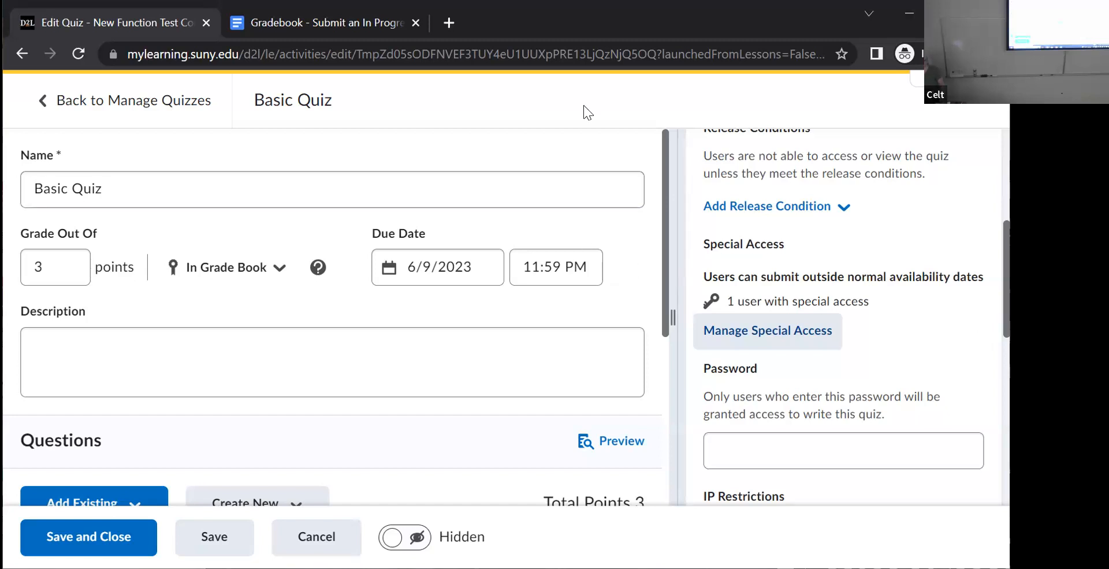
left_click(583, 105)
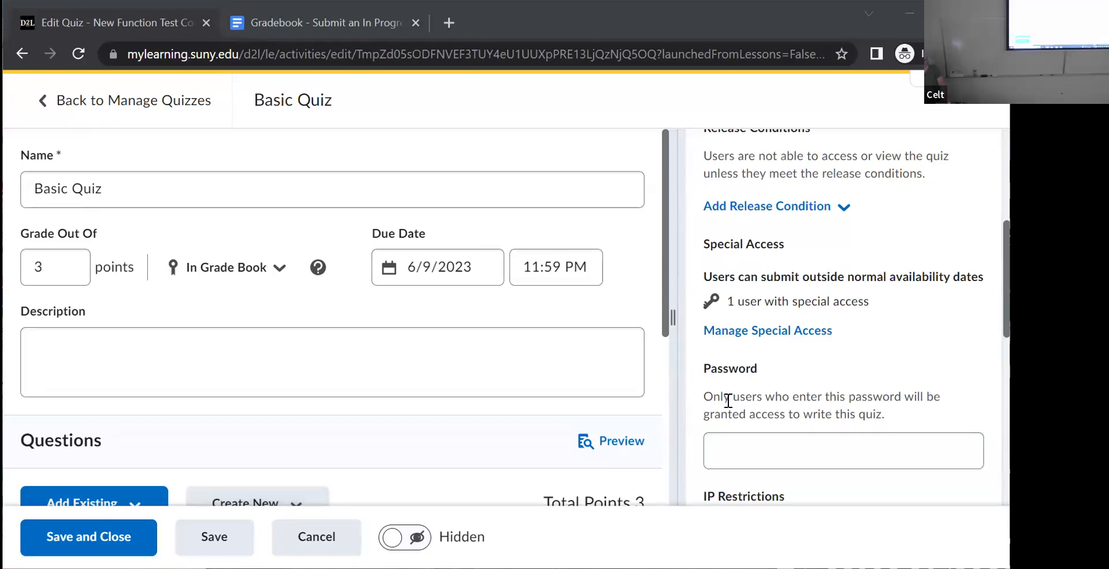
- Preview Basic Quiz as a student, switching Bypass Restrictions off and back on
left_click(617, 440)
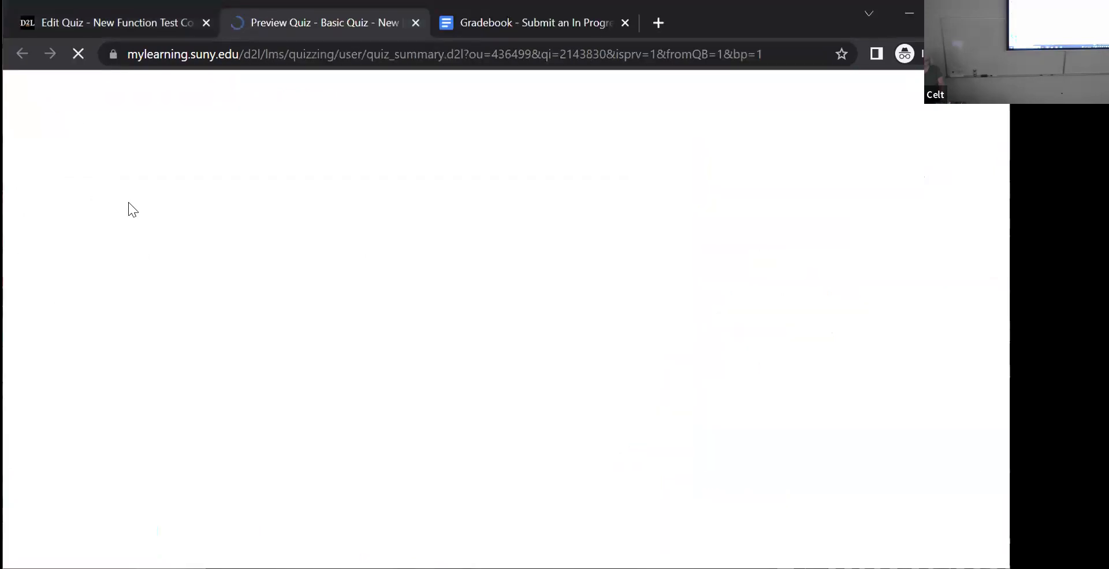
left_click(37, 348)
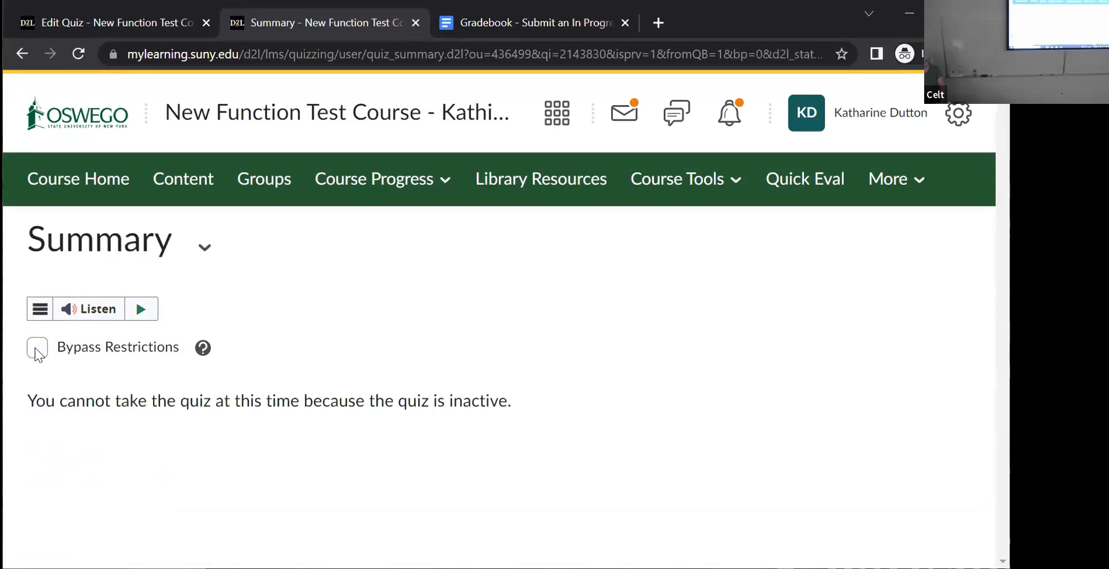
left_click(37, 348)
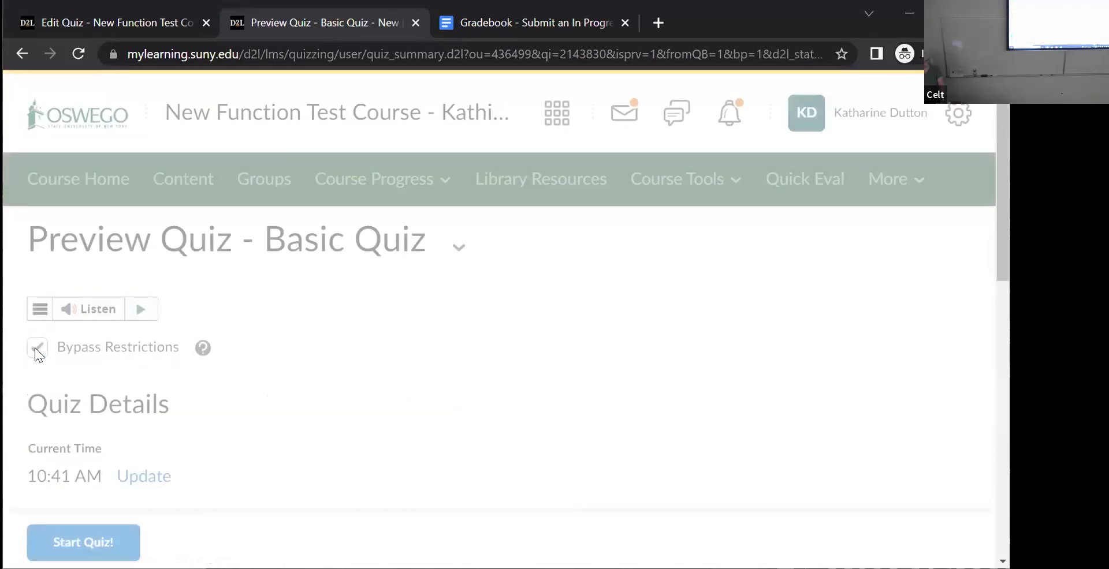